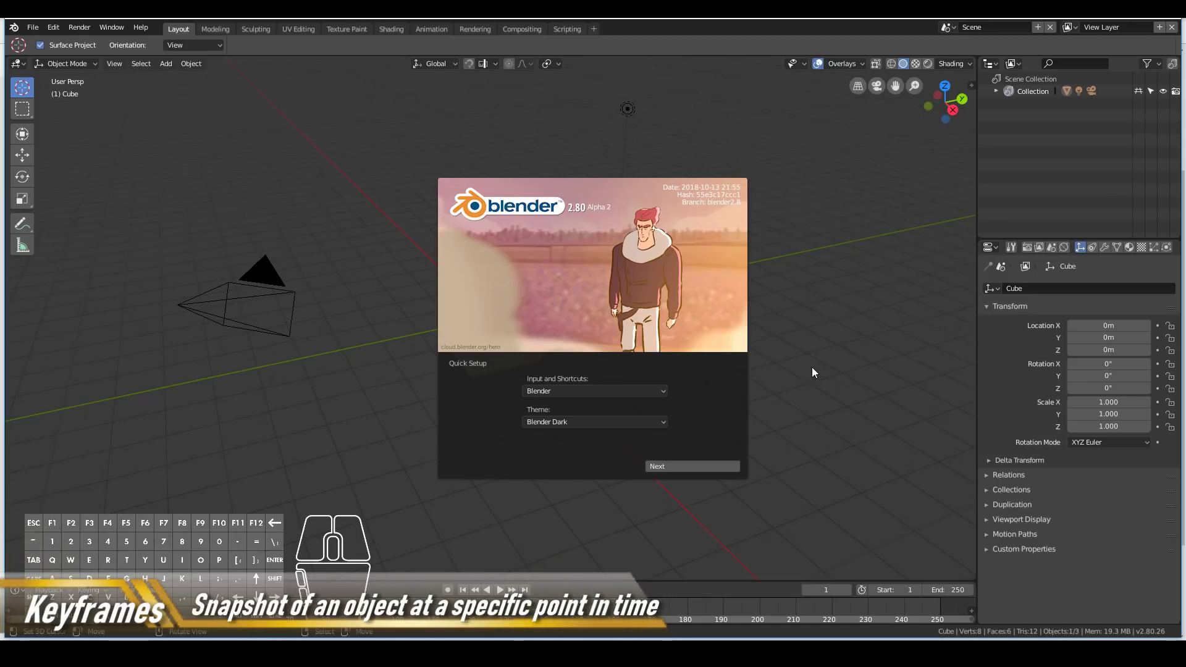
- Dismiss the splash screen, switch to the Animation workspace and move the playhead to frame 3
{"action": "left_click", "coordinate": [827, 347]}
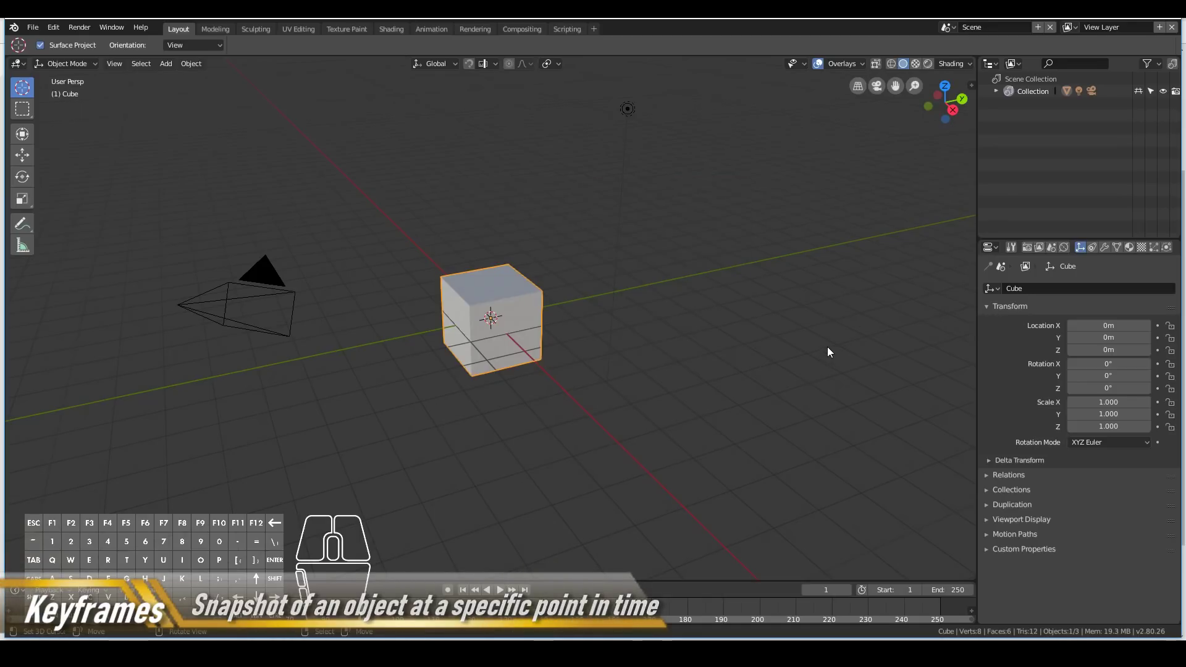
{"action": "left_click", "coordinate": [425, 28]}
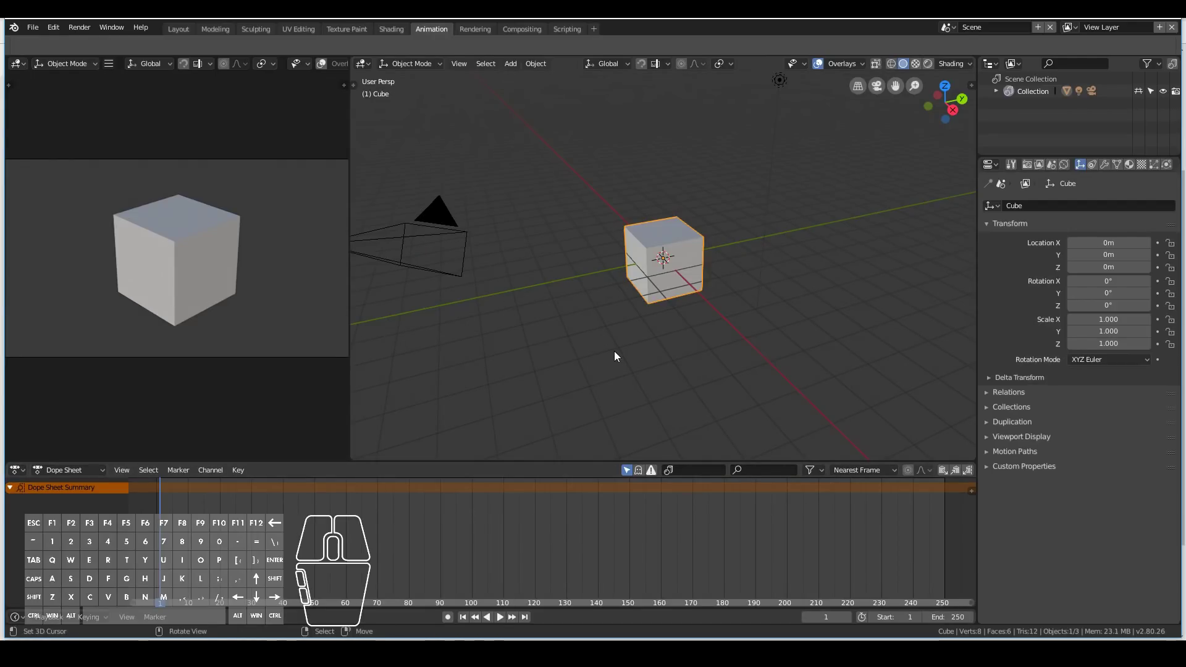
{"action": "left_click_drag", "start_coordinate": [176, 573], "coordinate": [165, 540]}
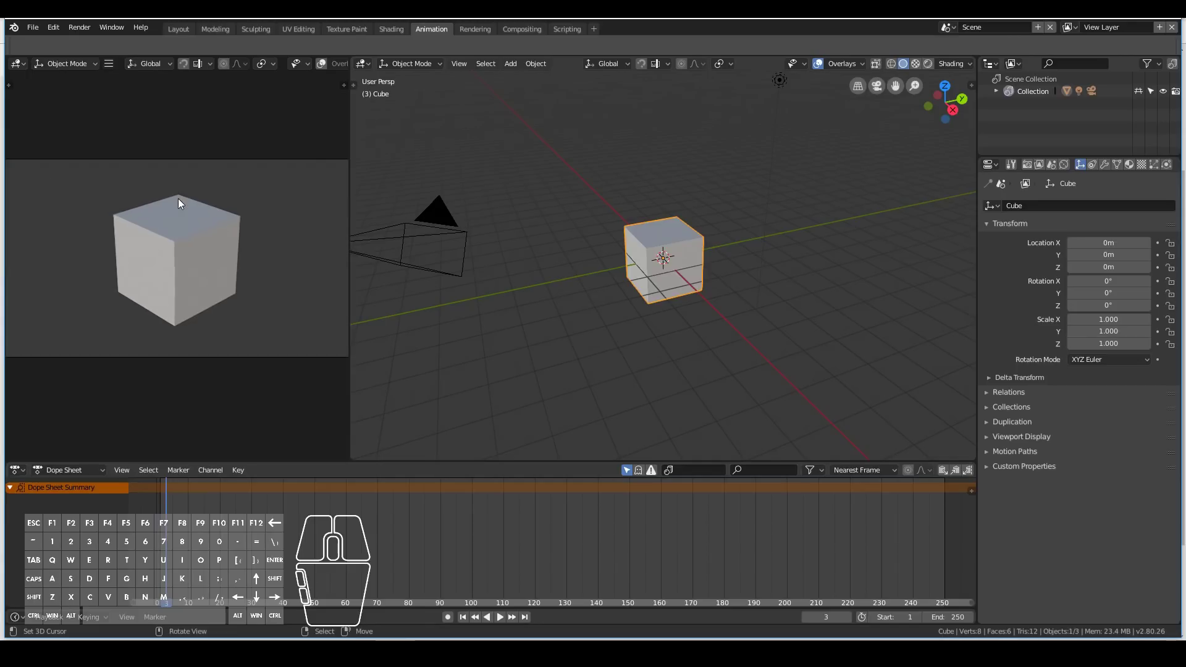
{"action": "left_click", "coordinate": [400, 247]}
{"action": "key", "text": "g"}
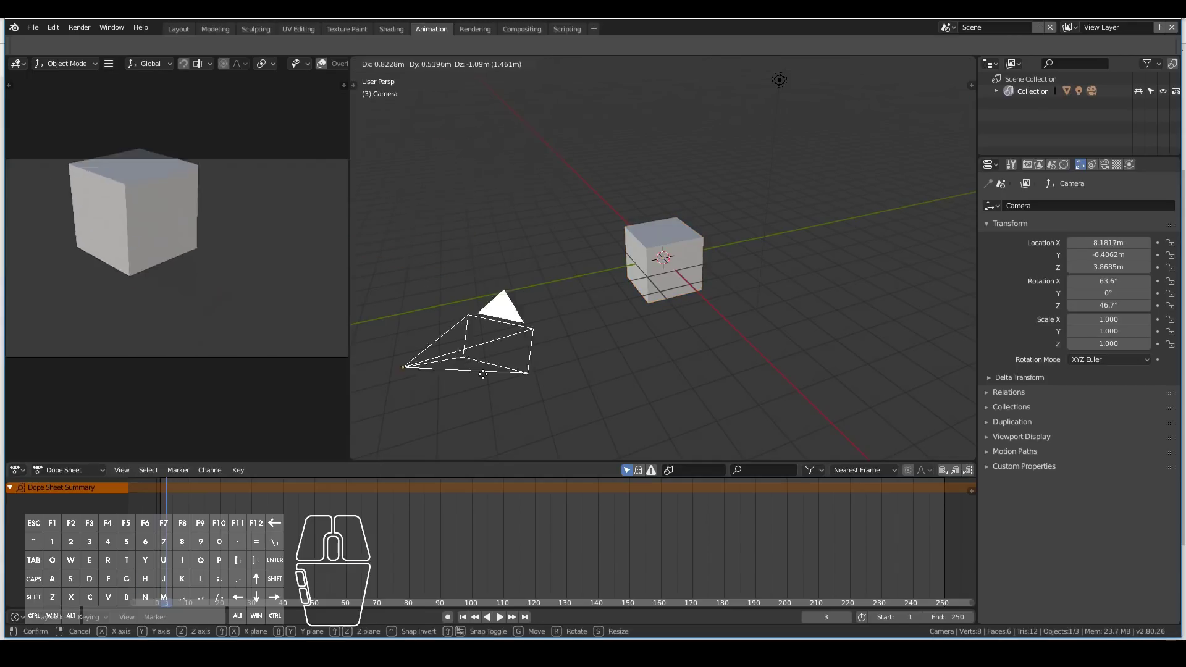
{"action": "left_click", "coordinate": [415, 281]}
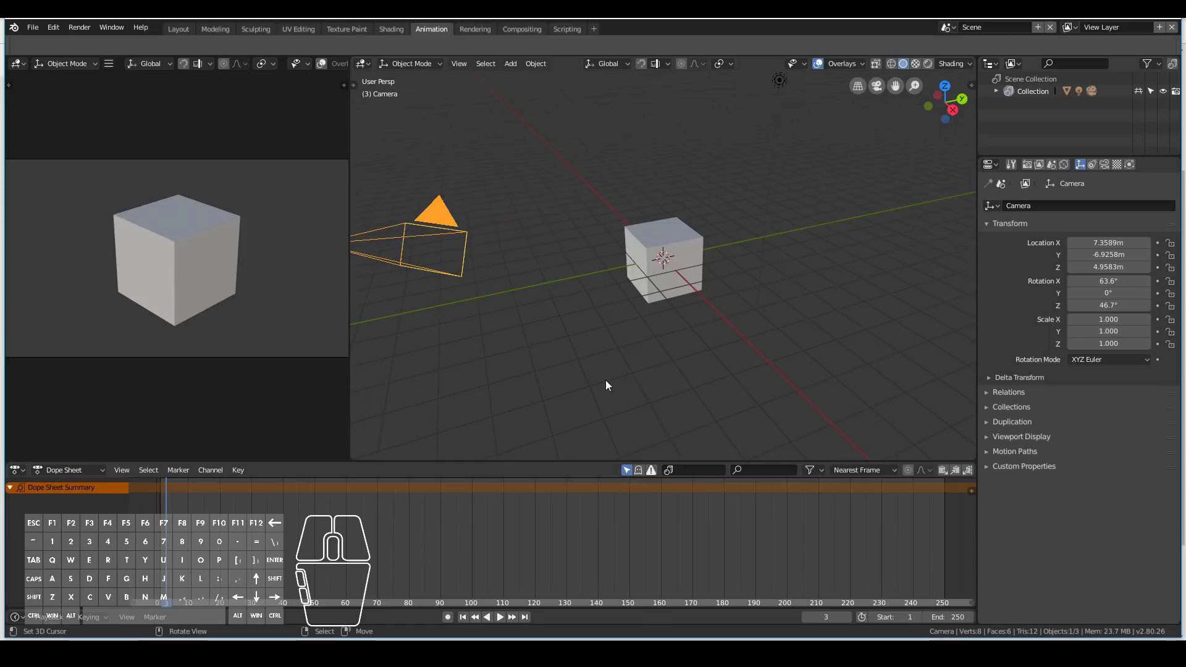
- Delete the default cube from the scene
{"action": "left_click", "coordinate": [668, 253]}
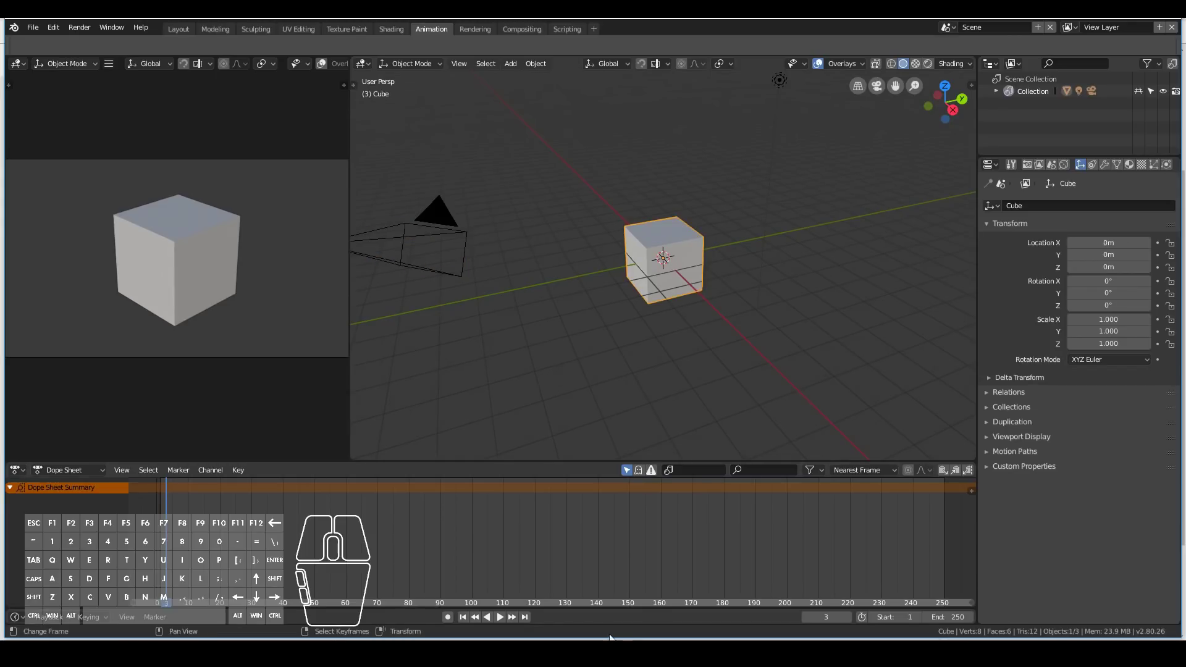
{"action": "key", "text": "x"}
{"action": "left_click", "coordinate": [661, 292]}
- Add a UV sphere mesh at the origin and apply smooth shading to it
{"action": "key", "text": "shift+a"}
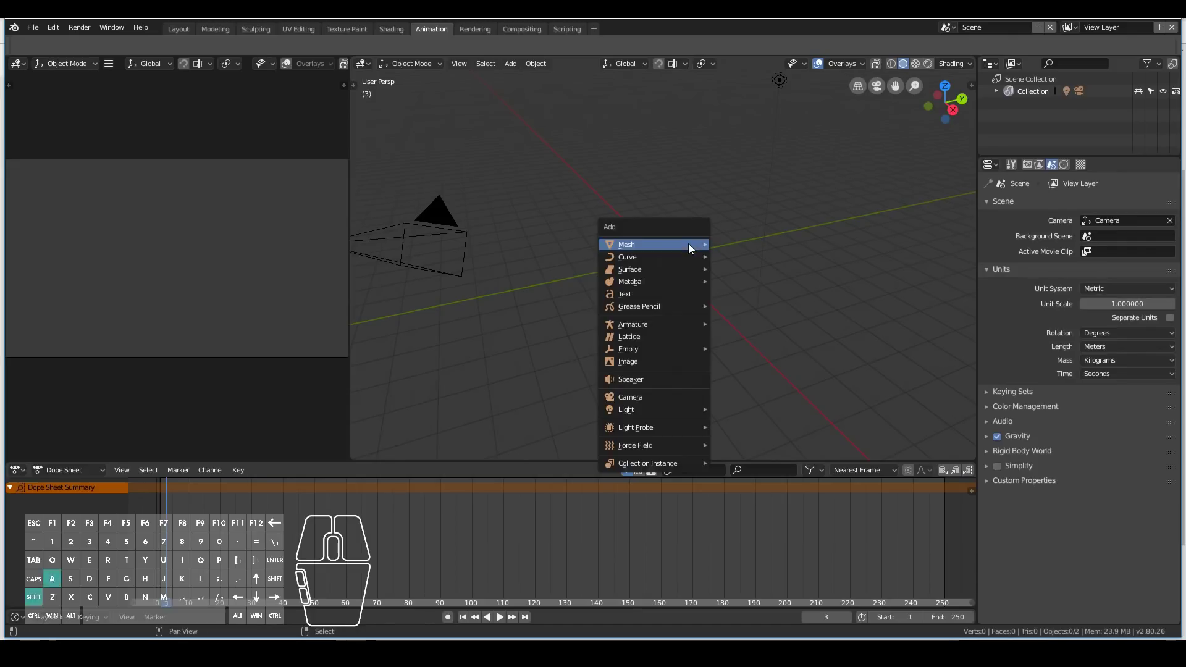
{"action": "mouse_move", "coordinate": [667, 244]}
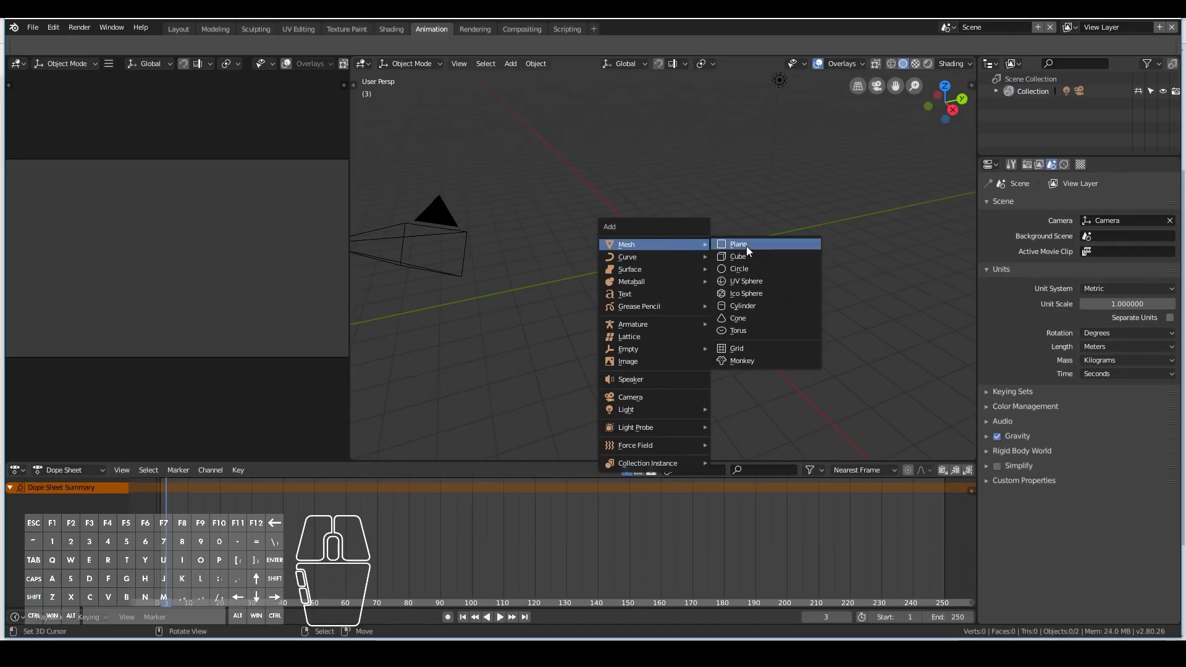
{"action": "left_click", "coordinate": [754, 283]}
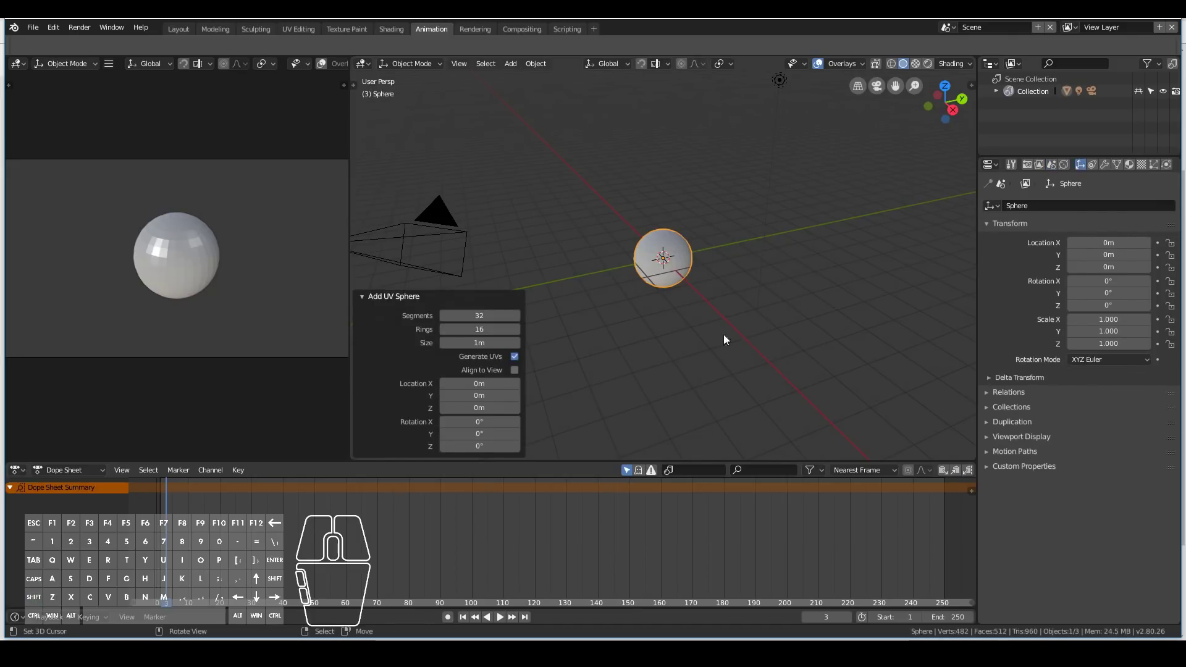
{"action": "right_click", "coordinate": [683, 333]}
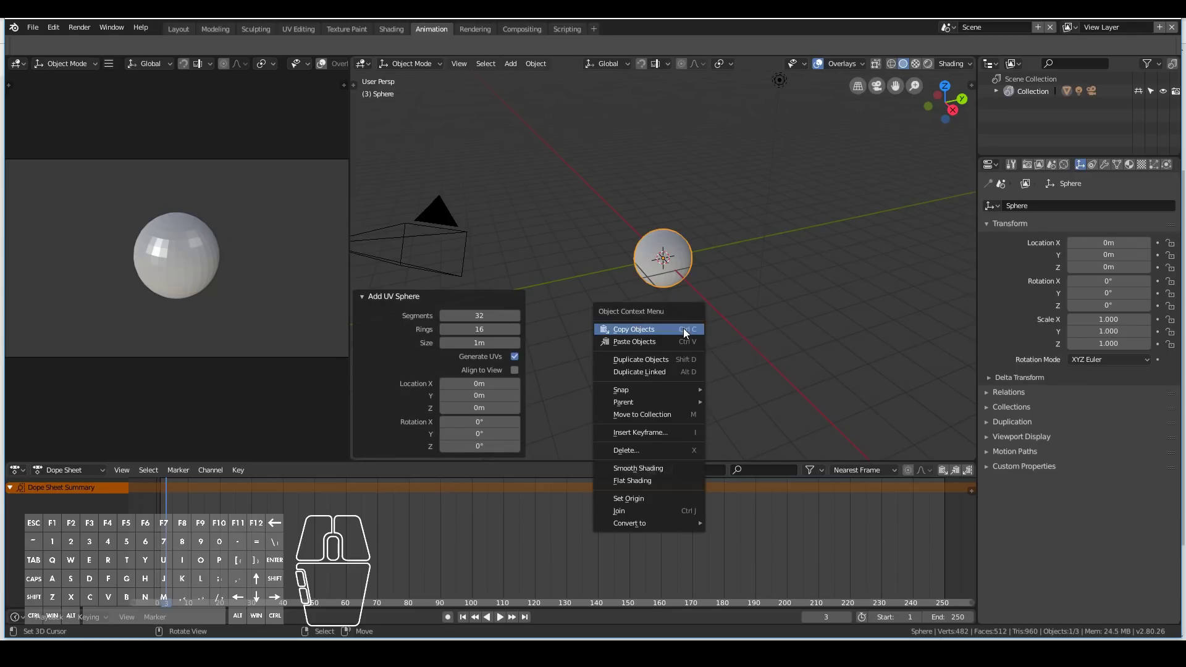
{"action": "left_click", "coordinate": [645, 469]}
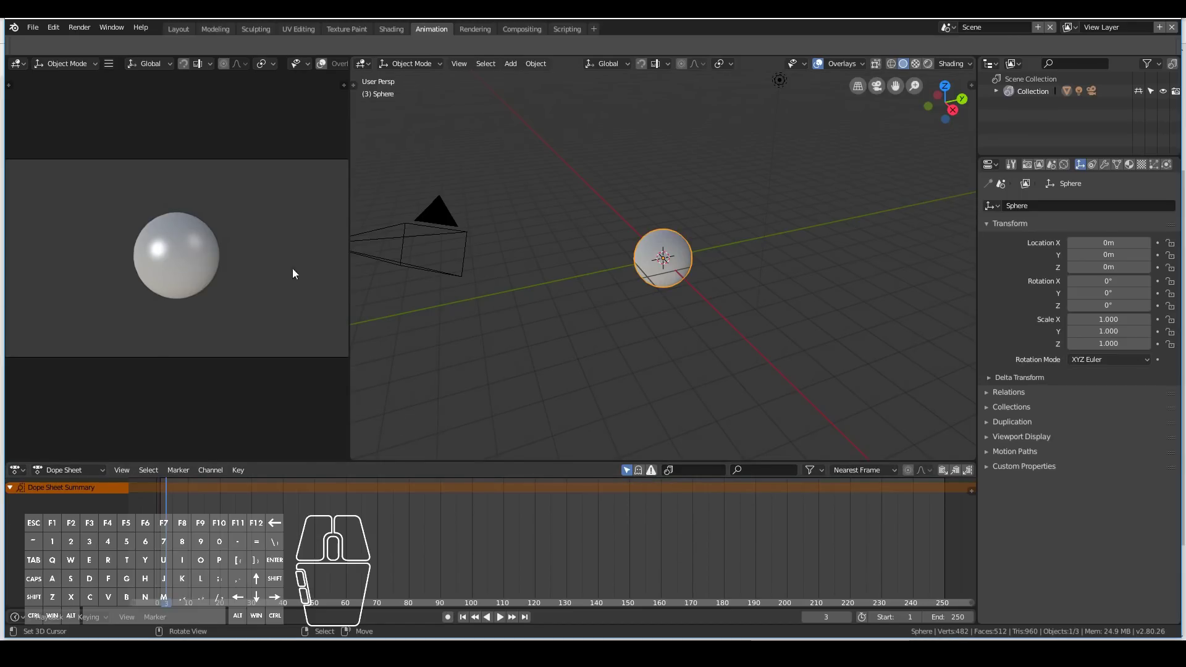
{"action": "left_click", "coordinate": [1027, 164]}
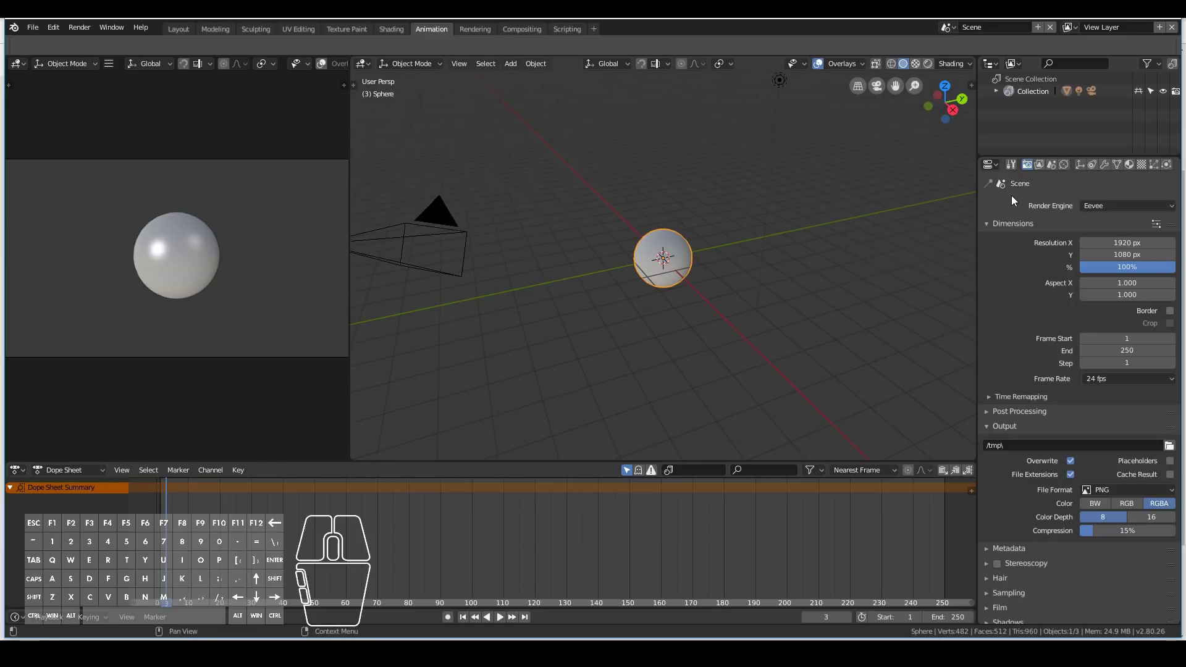
{"action": "left_click", "coordinate": [1080, 165]}
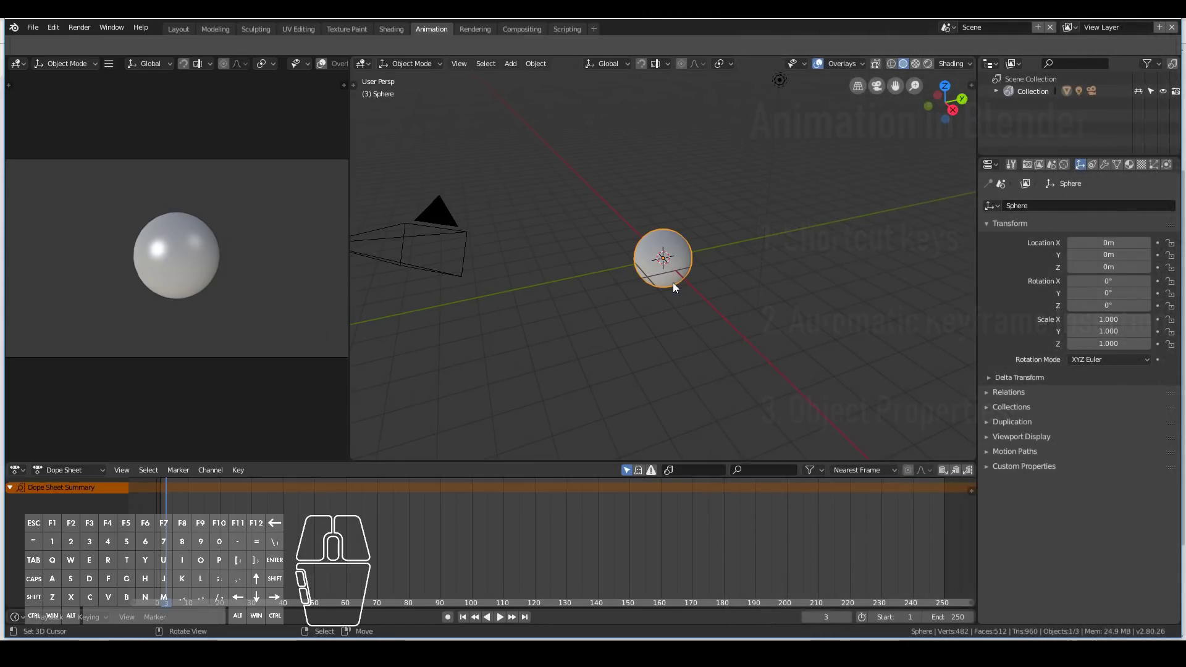
- Insert a Location keyframe for the sphere at frame 3 and expand its Object Transforms channels
{"action": "key", "text": "i"}
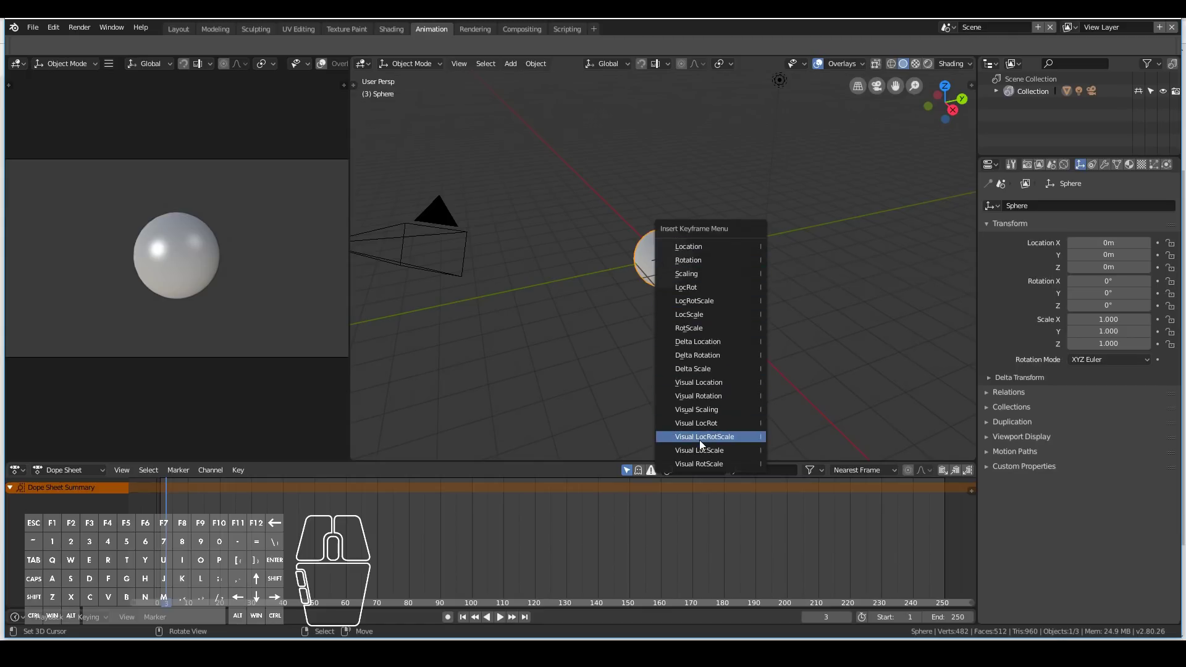
{"action": "left_click", "coordinate": [687, 250]}
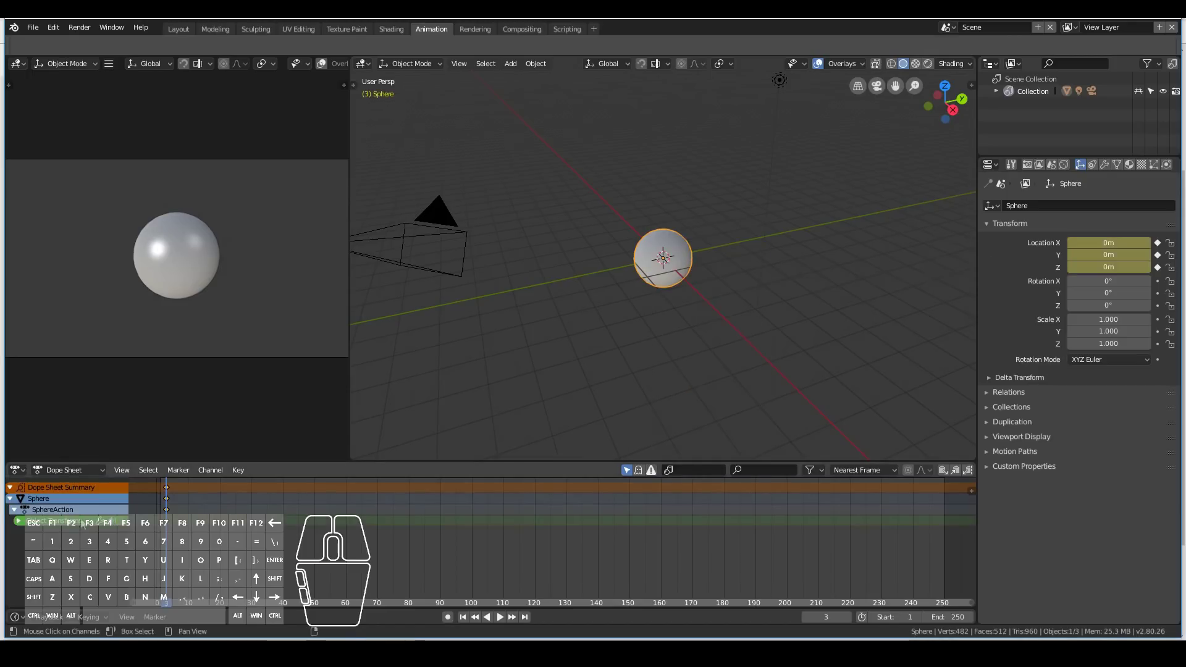
{"action": "left_click", "coordinate": [18, 521]}
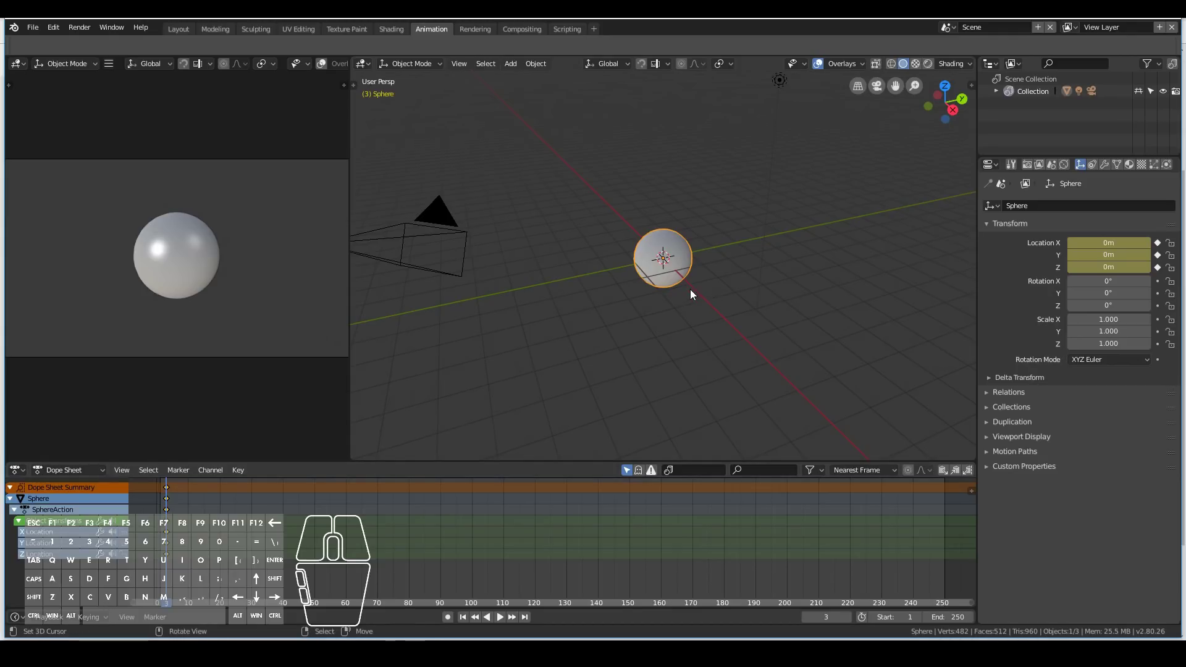
- Insert a LocRotScale keyframe for the sphere at frame 3 and collapse its Object Transforms channels
{"action": "key", "text": "i"}
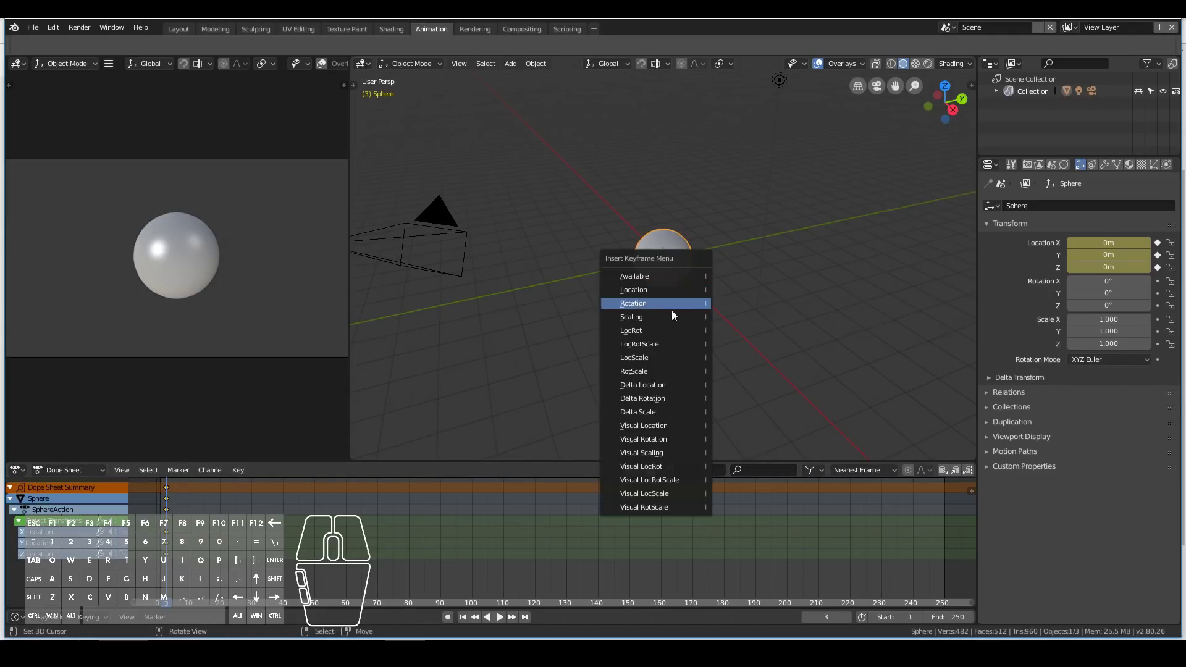
{"action": "left_click", "coordinate": [655, 343]}
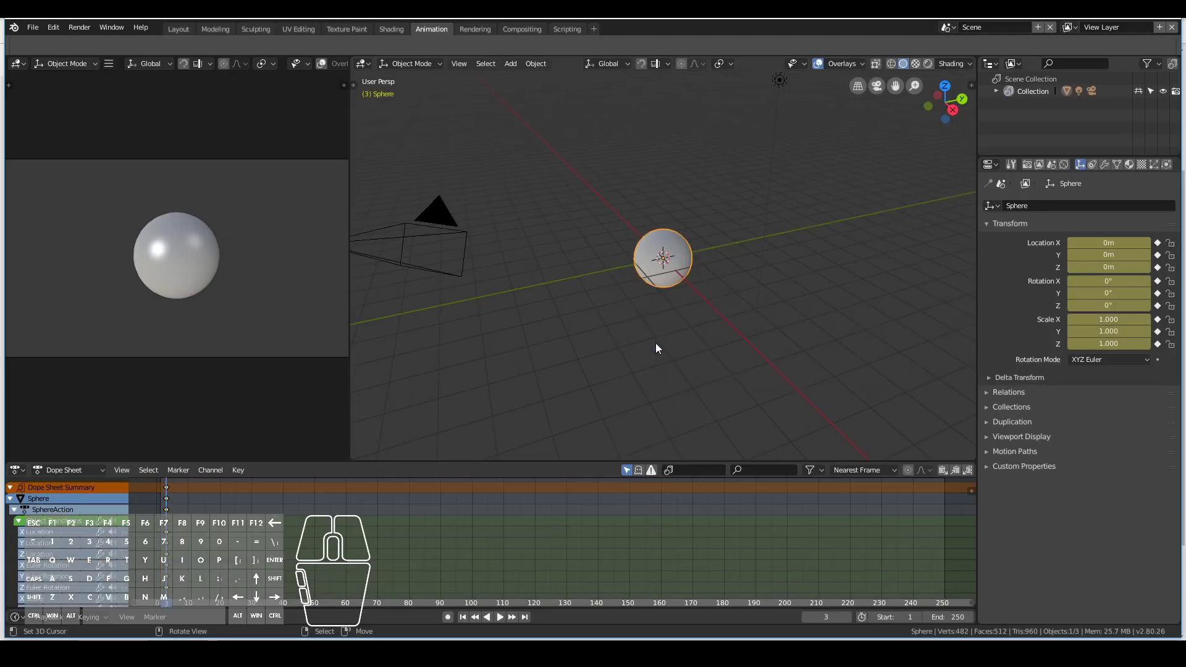
{"action": "scroll", "coordinate": [99, 560], "scroll_direction": "down", "scroll_amount": 2}
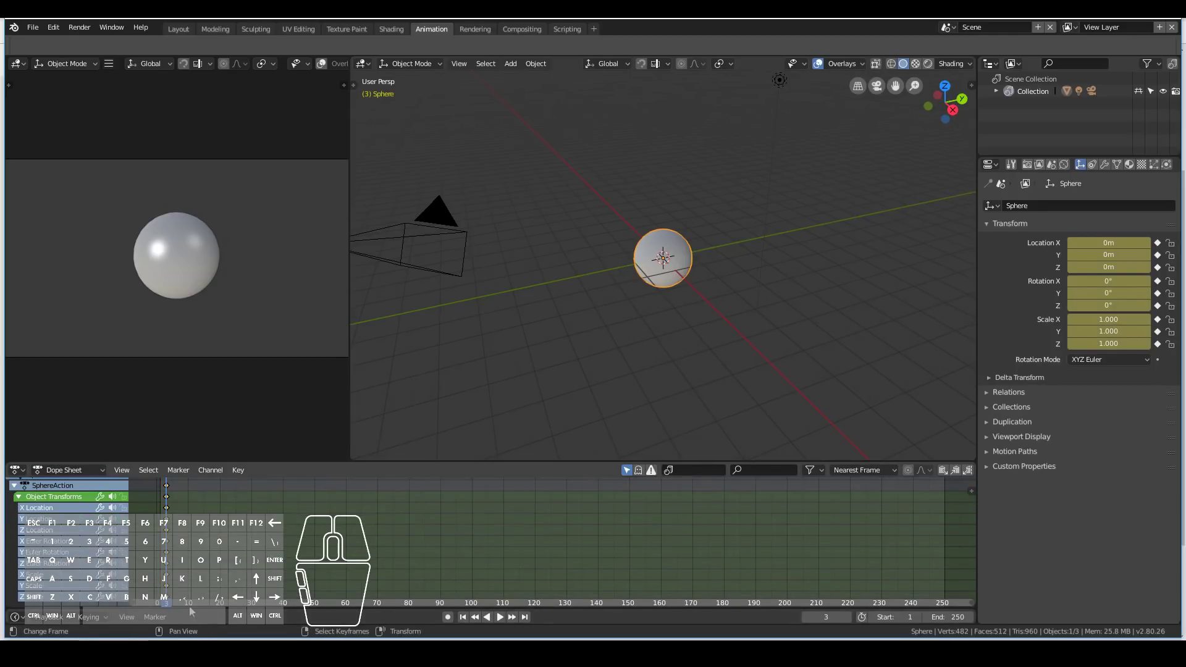
{"action": "key", "text": "ctrl+KP_Subtract"}
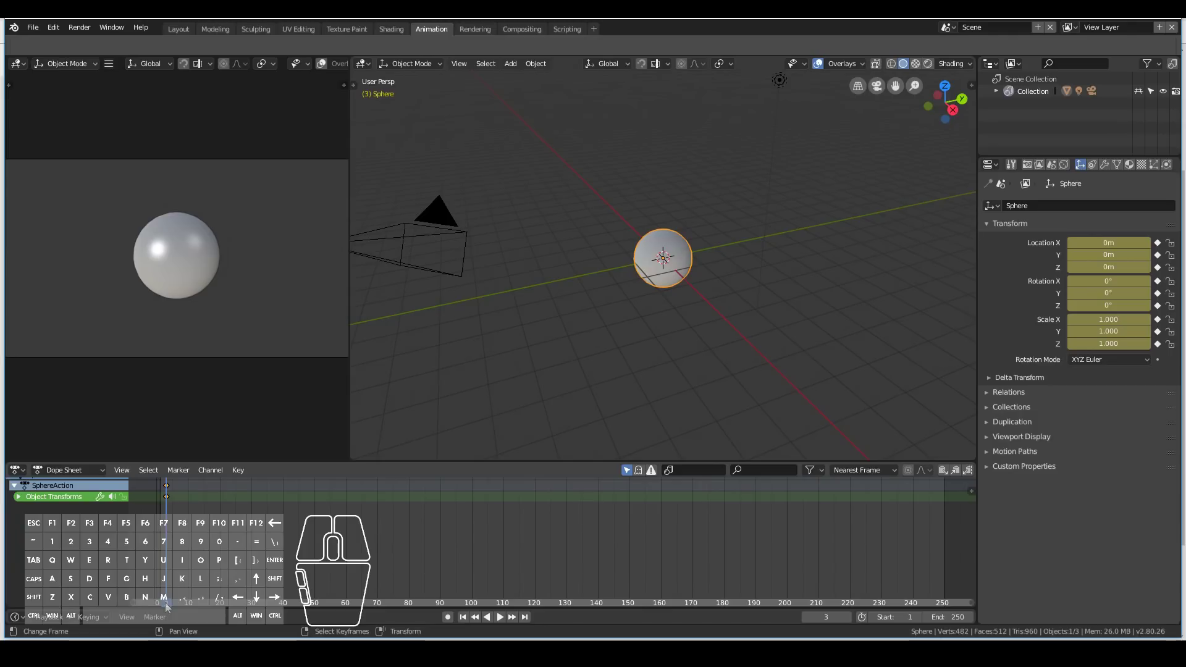
- Move the playhead to frame 30 and move the sphere about 4.9 m along the X axis
{"action": "left_click_drag", "start_coordinate": [173, 559], "coordinate": [254, 562]}
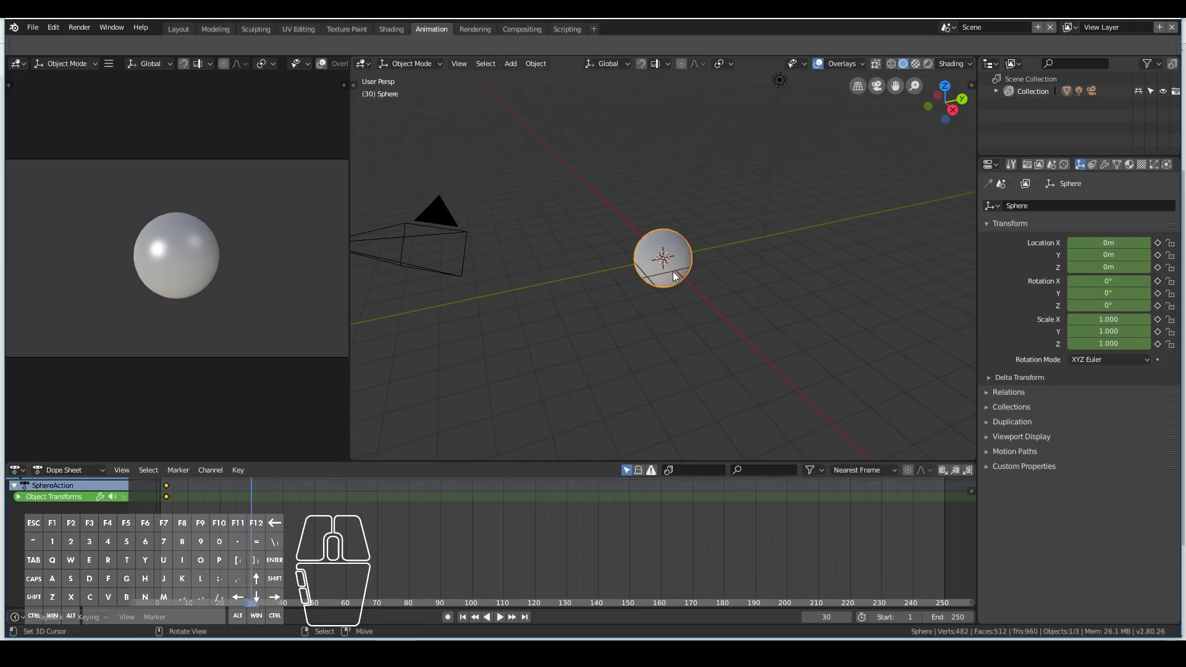
{"action": "left_click", "coordinate": [354, 85]}
{"action": "left_click", "coordinate": [366, 154]}
{"action": "left_click_drag", "start_coordinate": [727, 280], "coordinate": [866, 251]}
{"action": "key", "text": "ctrl+z"}
{"action": "key", "text": "x"}
{"action": "left_click_drag", "start_coordinate": [695, 293], "coordinate": [759, 380]}
- Rotate the sphere freely by about 44° and scale it uniformly to about 0.418
{"action": "left_click", "coordinate": [367, 176]}
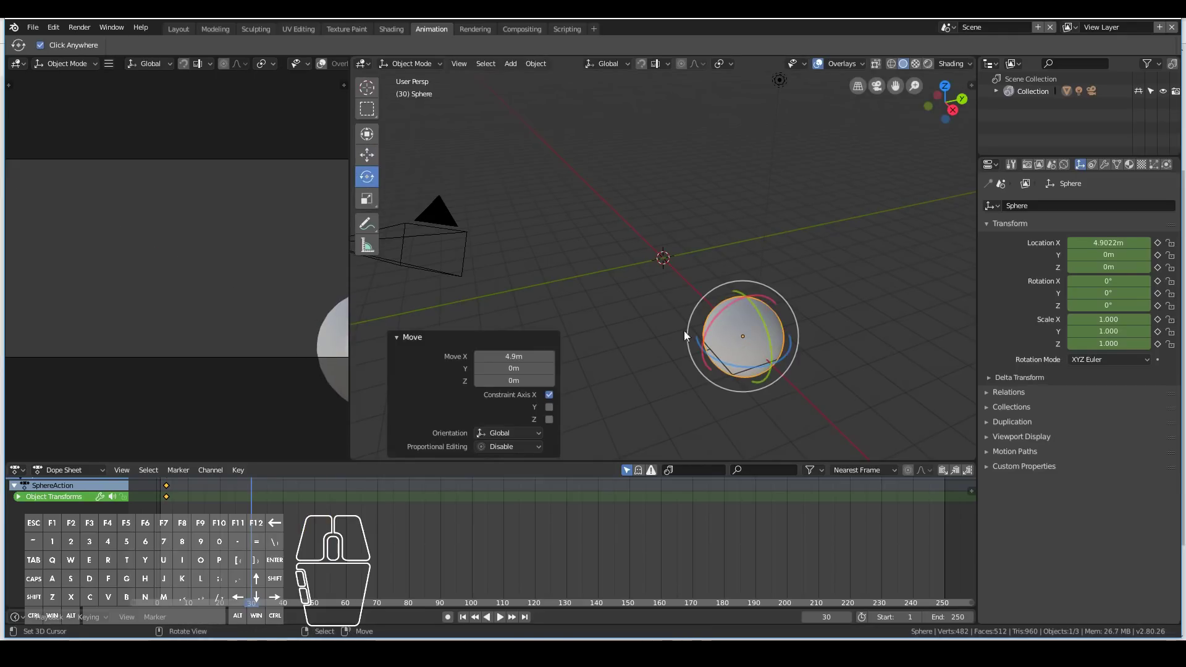
{"action": "left_click_drag", "start_coordinate": [777, 302], "coordinate": [809, 335]}
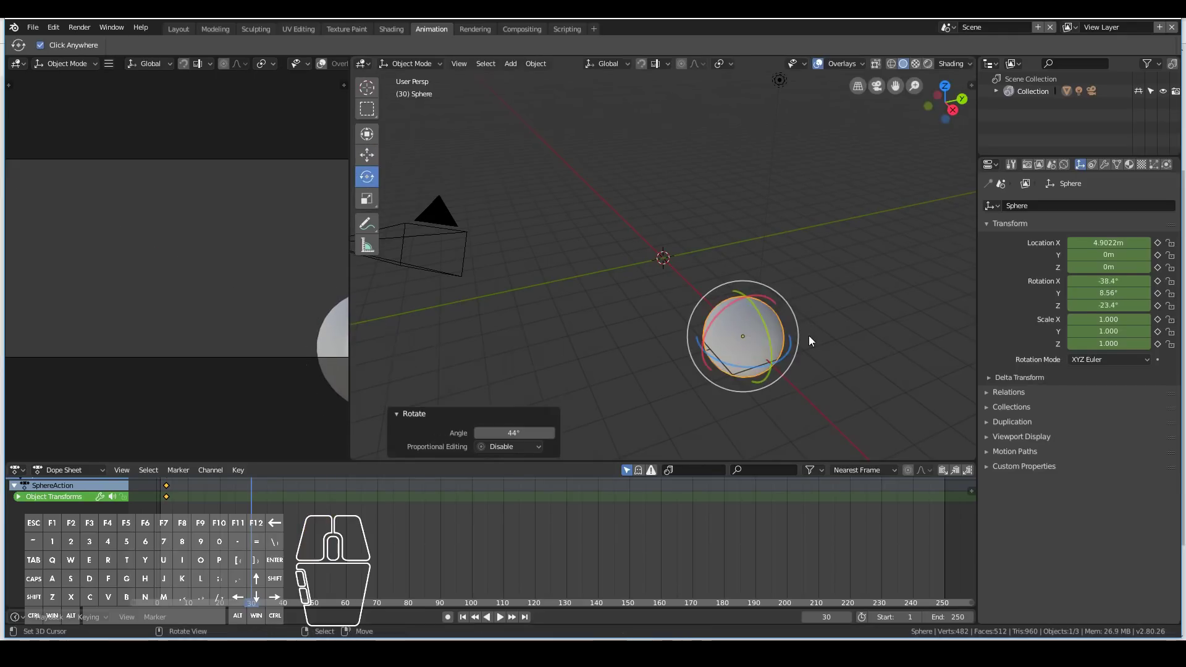
{"action": "left_click", "coordinate": [367, 199]}
{"action": "left_click_drag", "start_coordinate": [817, 334], "coordinate": [775, 345]}
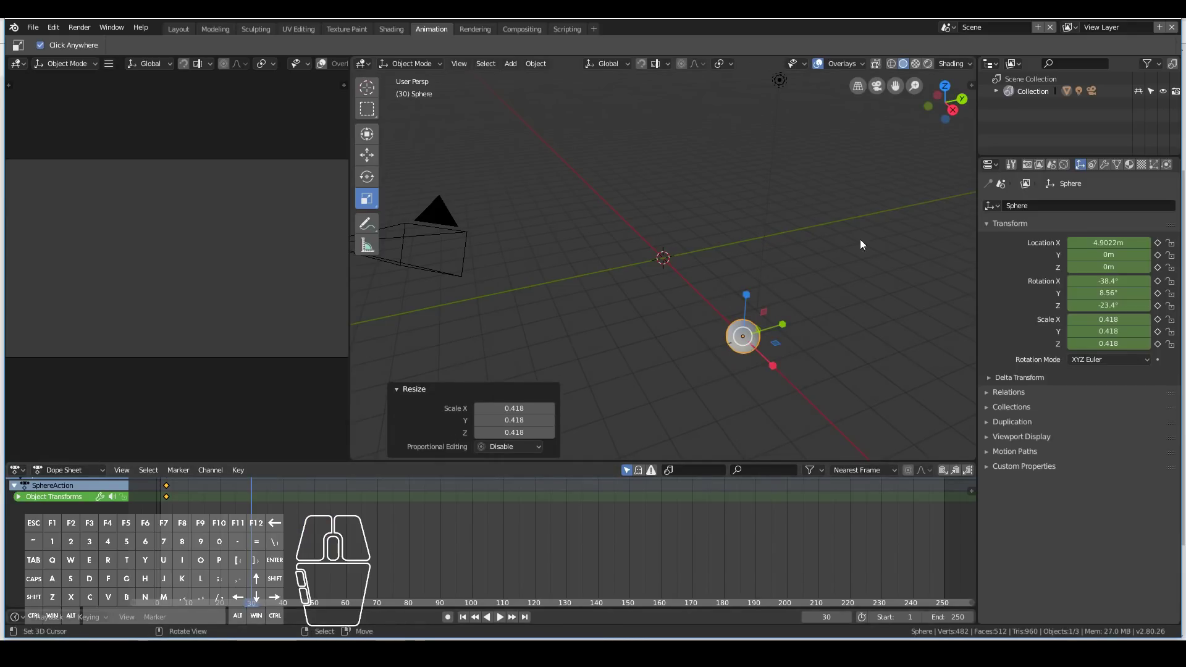
- Insert a LocRotScale keyframe for the transformed sphere at frame 30
{"action": "key", "text": "i"}
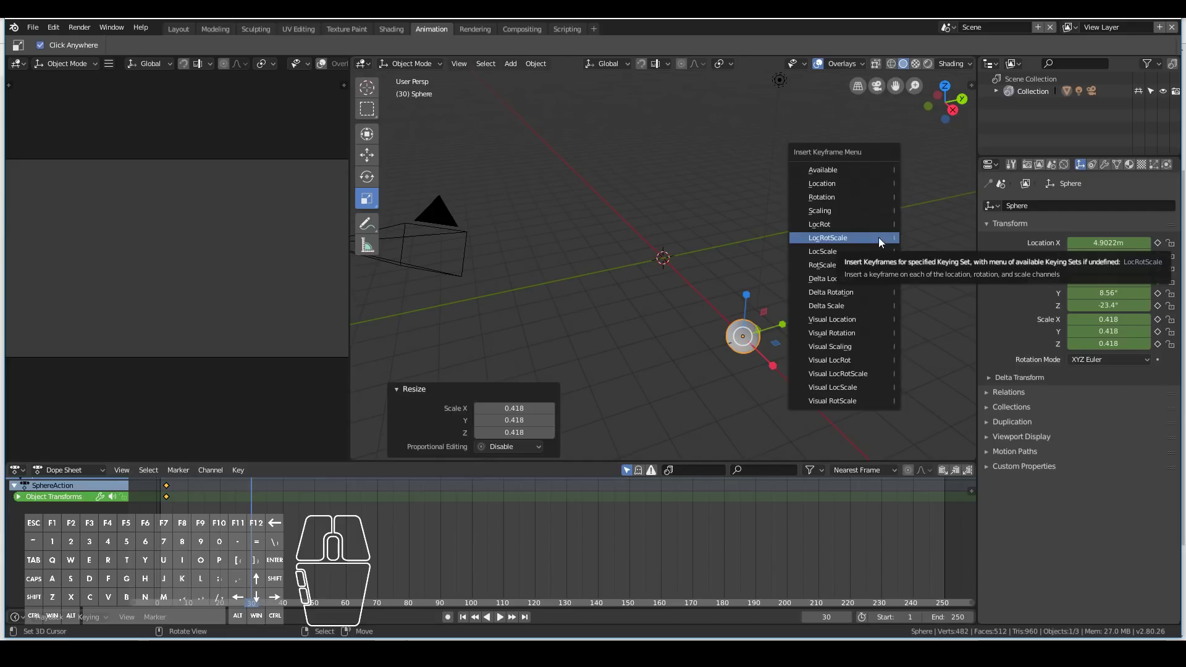
{"action": "left_click", "coordinate": [842, 238]}
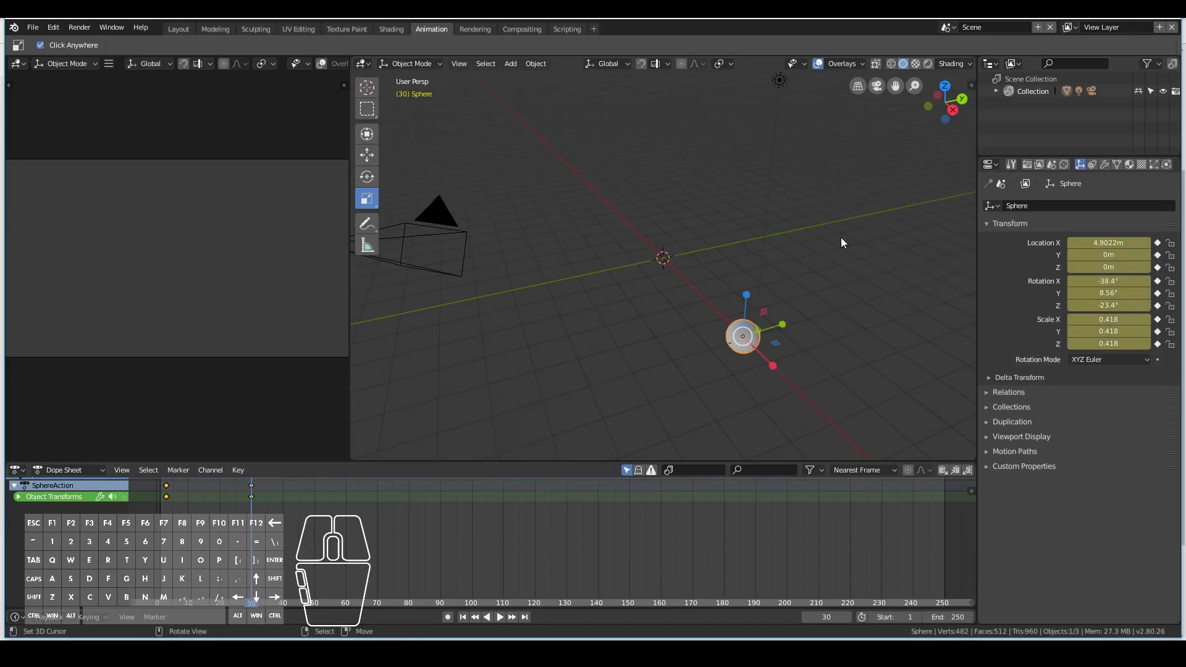
- Return the playhead to frame 1 and play back the sphere's animation to check its movement, rotation and scaling
{"action": "key", "text": "space"}
{"action": "left_click_drag", "start_coordinate": [248, 525], "coordinate": [160, 528]}
{"action": "left_click", "coordinate": [493, 617]}
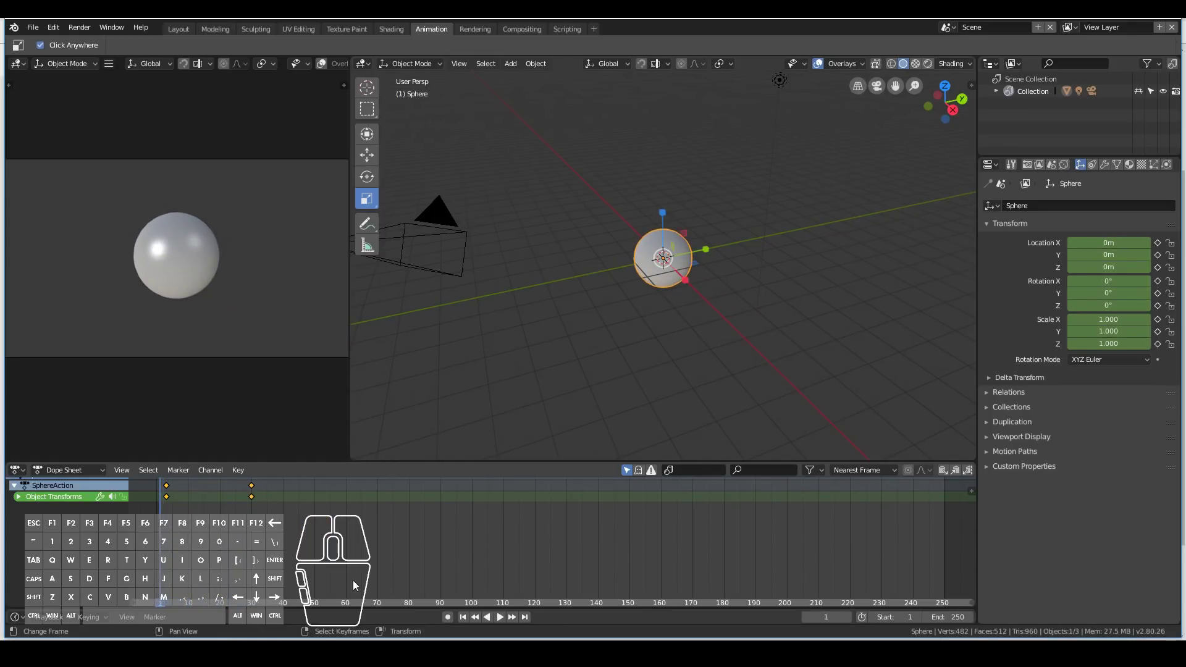
{"action": "left_click", "coordinate": [499, 617]}
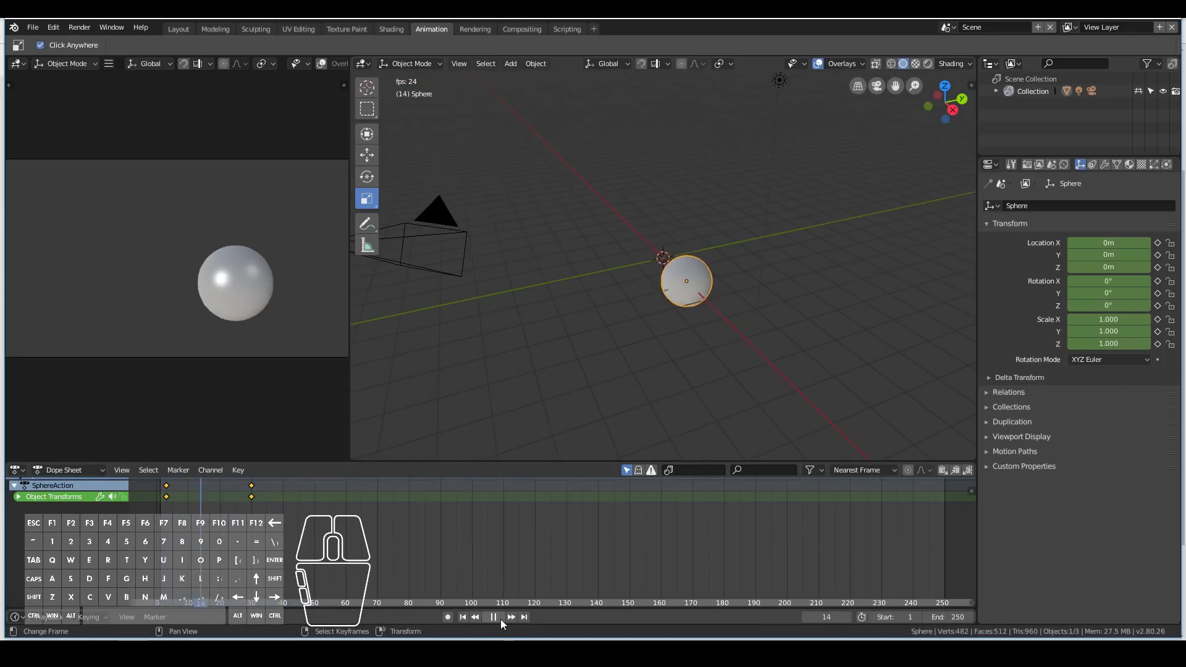
{"action": "key", "text": "Escape"}
{"action": "left_click", "coordinate": [500, 616]}
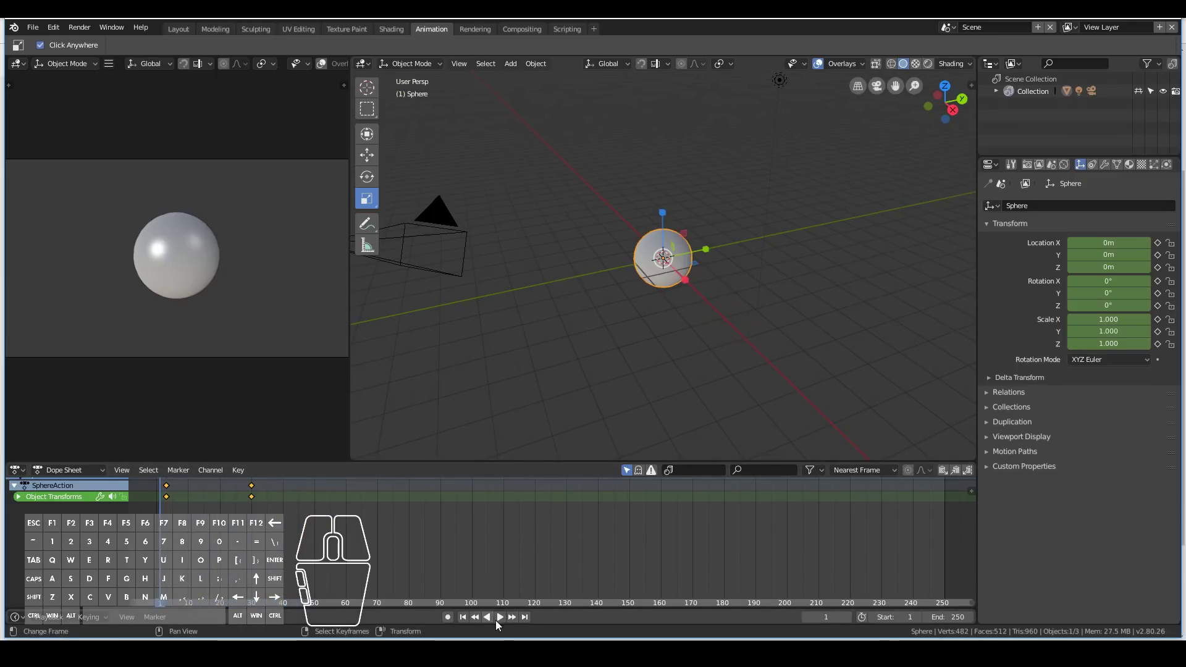
{"action": "left_click", "coordinate": [497, 621]}
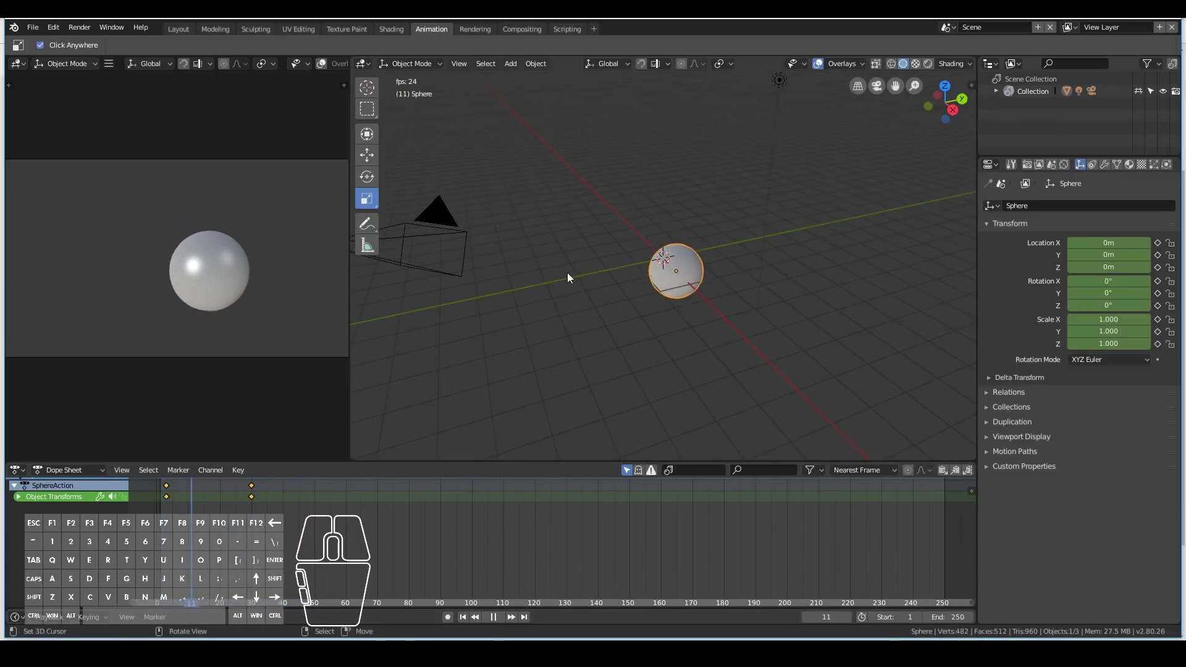
{"action": "key", "text": "Escape"}
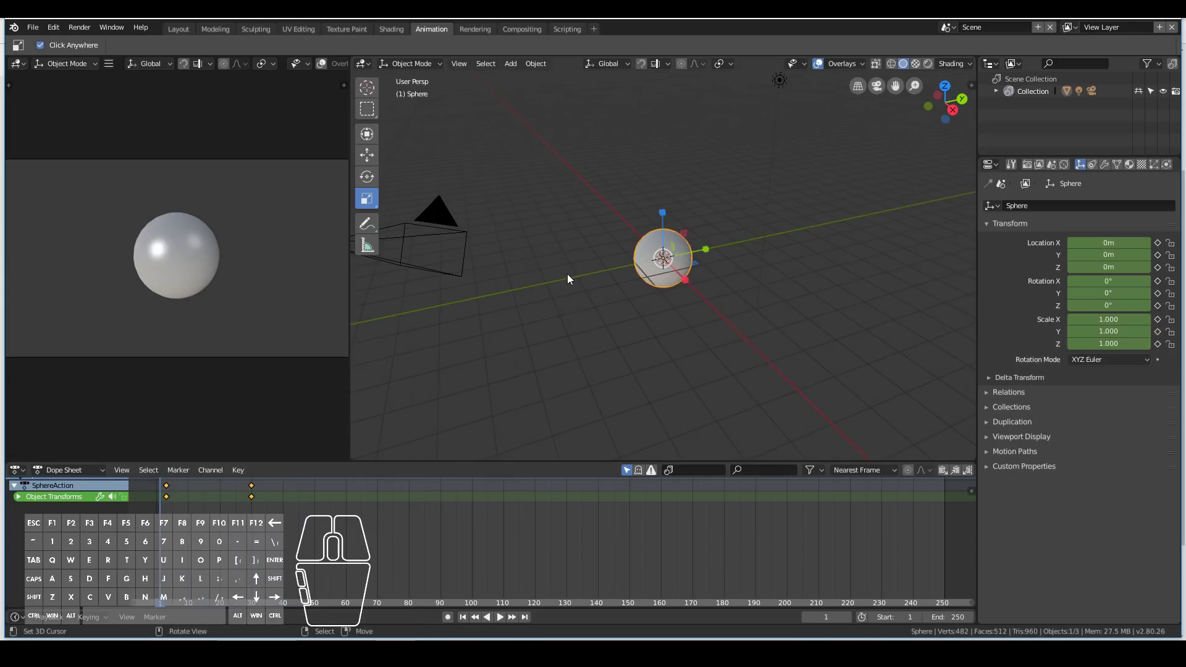
{"action": "scroll", "coordinate": [567, 273], "scroll_direction": "up", "scroll_amount": 3}
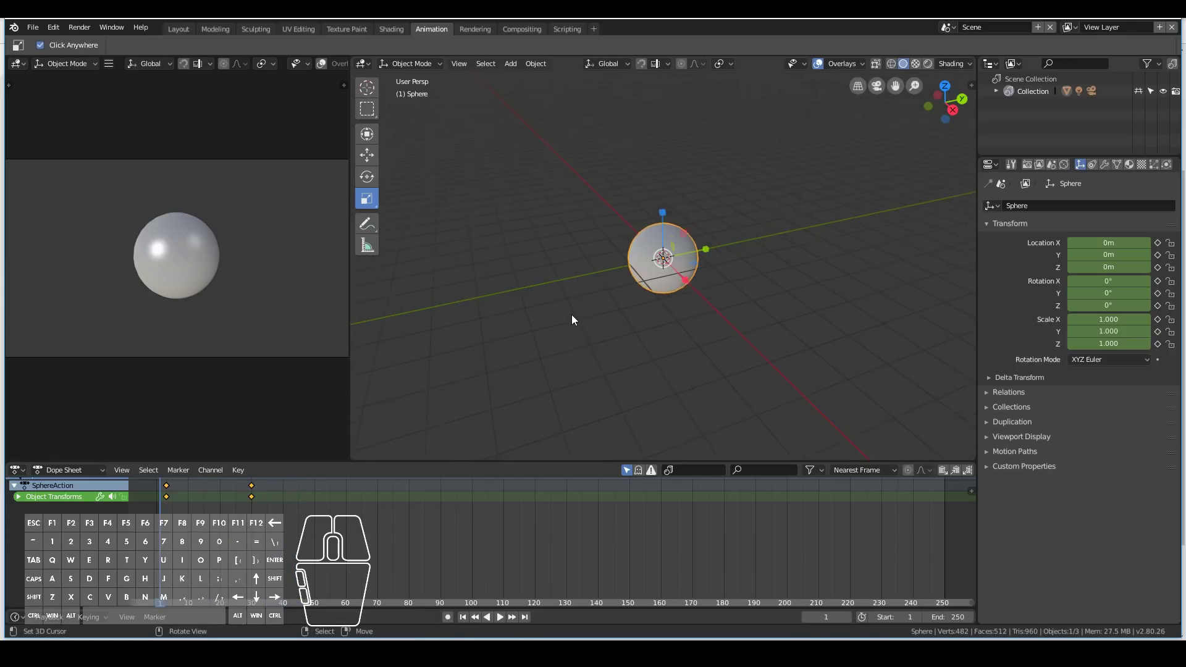
{"action": "scroll", "coordinate": [572, 316], "scroll_direction": "down", "scroll_amount": 3}
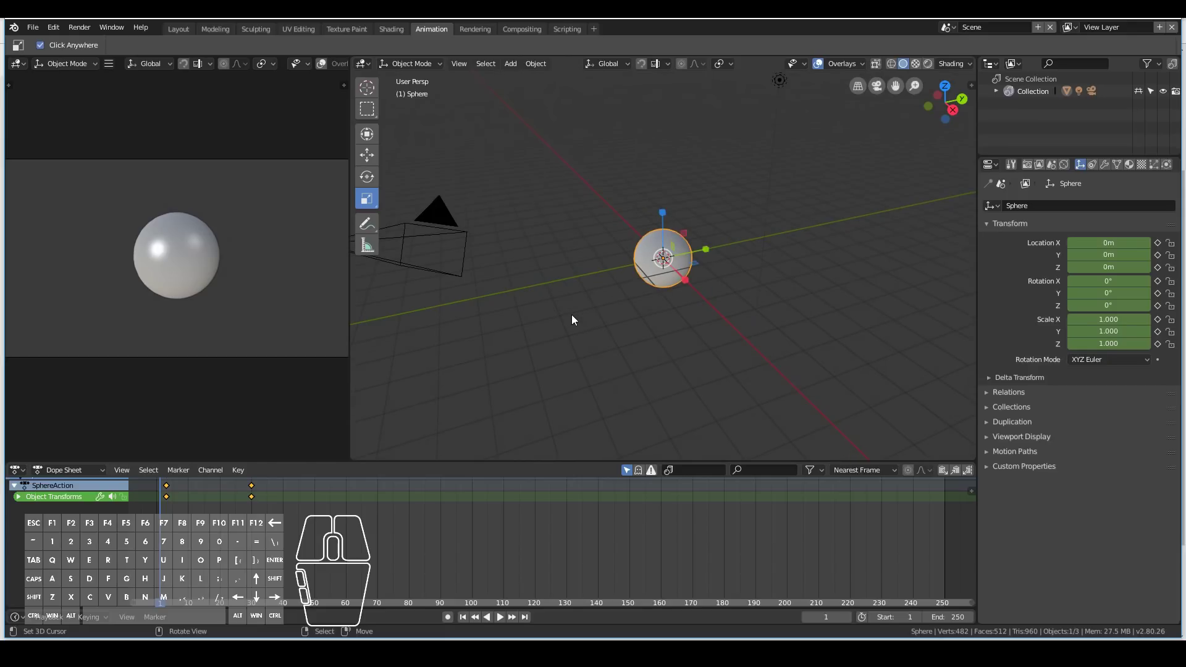
- Delete the sphere's keyframes at frames 3 and 30 from the Dope Sheet
{"action": "left_click", "coordinate": [253, 497]}
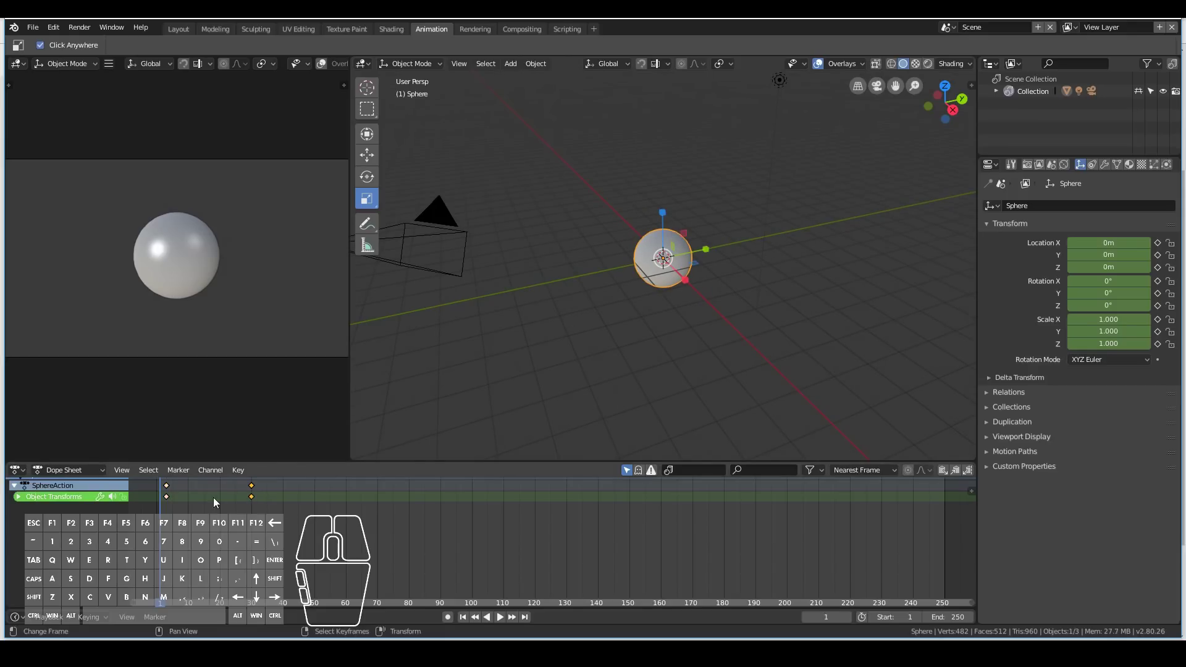
{"action": "left_click", "coordinate": [166, 496], "text": "shift"}
{"action": "key", "text": "x"}
{"action": "left_click", "coordinate": [223, 511]}
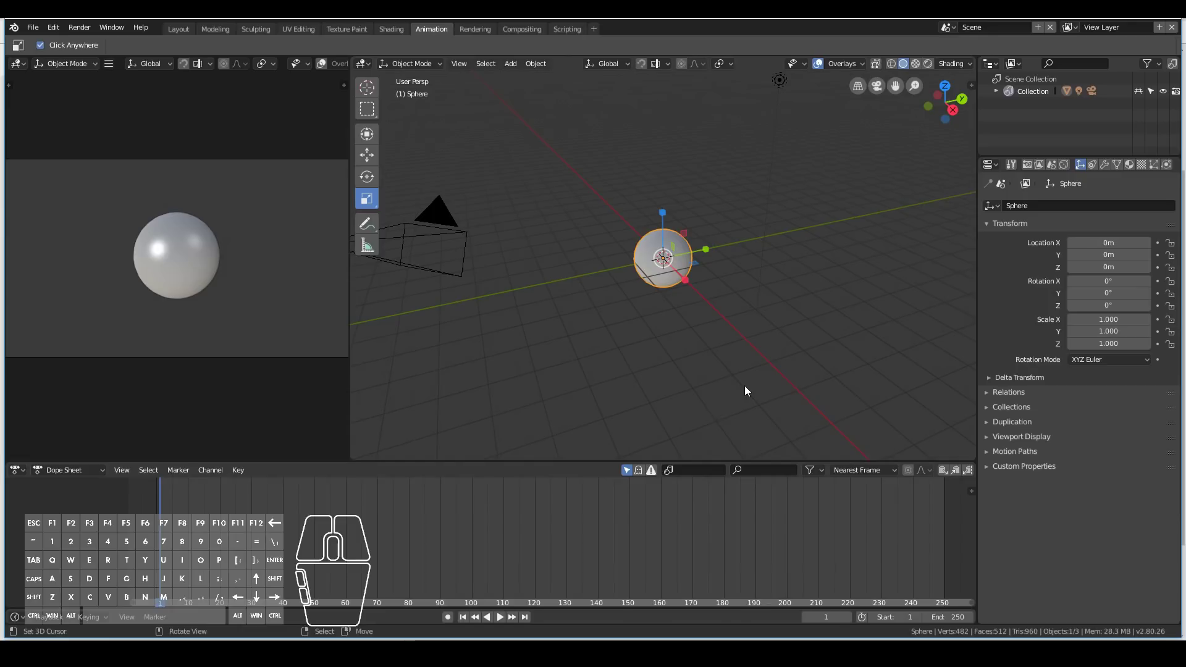
- Enable automatic keyframing and move the sphere up about 4.11 m along Z at frame 1
{"action": "left_click", "coordinate": [447, 618]}
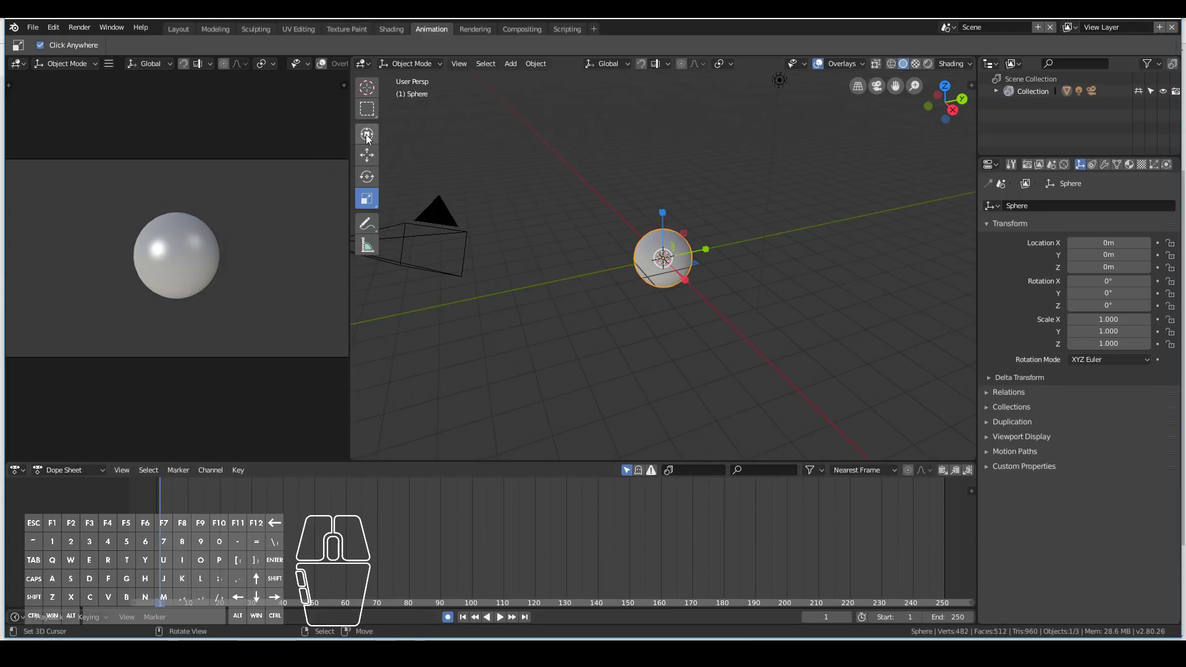
{"action": "left_click", "coordinate": [376, 152]}
{"action": "left_click_drag", "start_coordinate": [660, 229], "coordinate": [661, 126]}
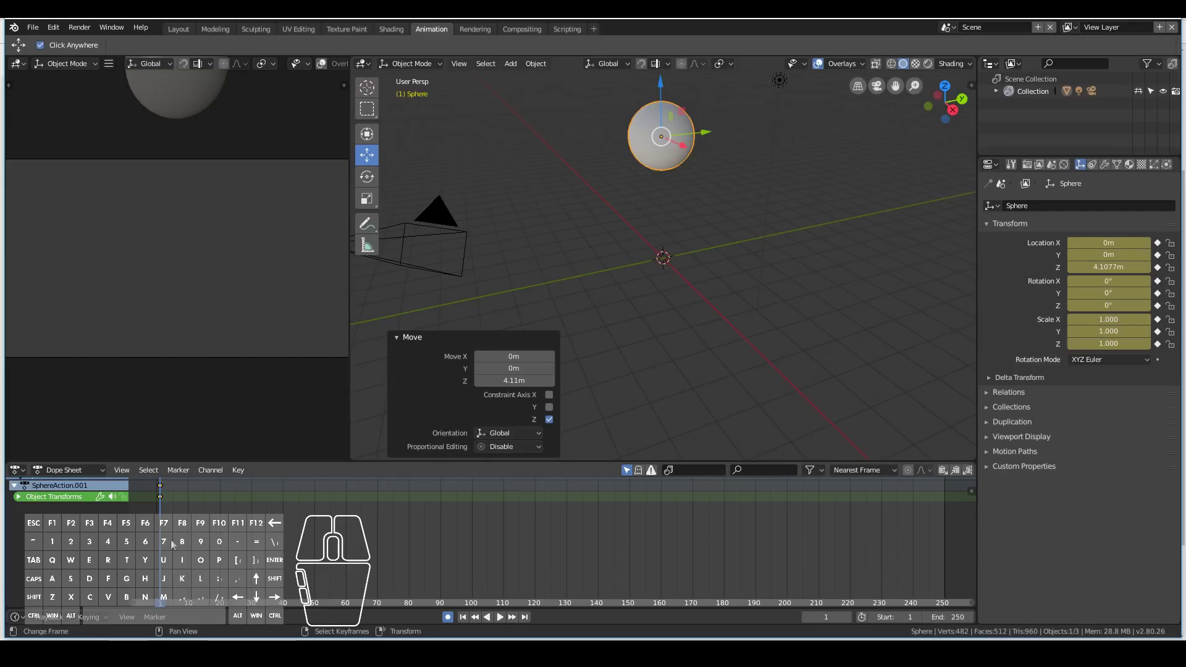
- At frame 20, lower the sphere about 3.23 m along Z and flatten its Z scale to 0.75
{"action": "left_click", "coordinate": [220, 549]}
{"action": "left_click_drag", "start_coordinate": [660, 89], "coordinate": [667, 188]}
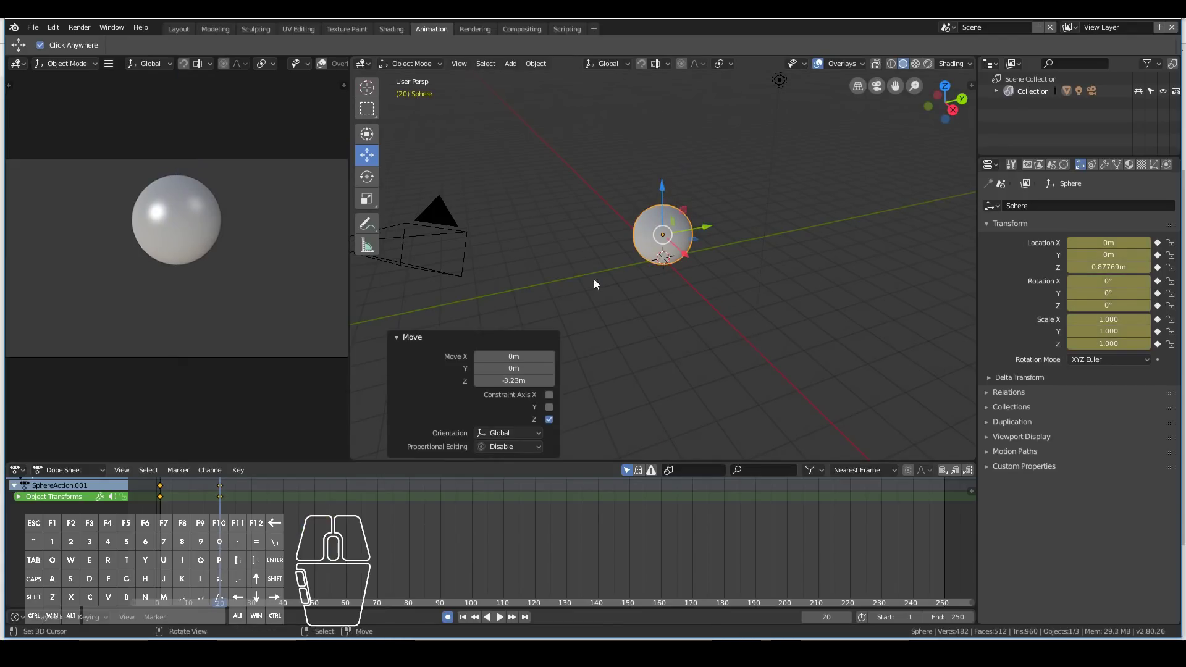
{"action": "left_click", "coordinate": [367, 199]}
{"action": "mouse_move", "coordinate": [662, 186]}
{"action": "left_mouse_down"}
{"action": "mouse_move", "coordinate": [664, 199]}
{"action": "mouse_move", "coordinate": [664, 179]}
{"action": "left_mouse_up"}
- At frame 40, stretch the sphere along Z to a Z scale of about 1.028
{"action": "left_click", "coordinate": [367, 134]}
{"action": "left_click_drag", "start_coordinate": [281, 558], "coordinate": [284, 546]}
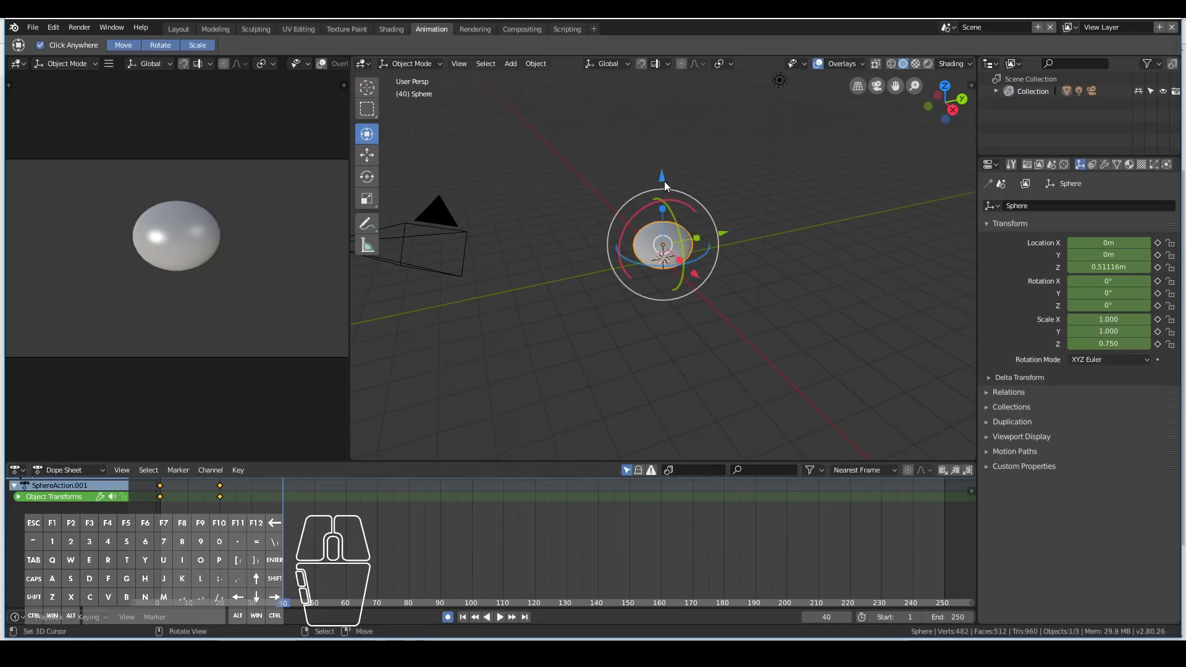
{"action": "left_click_drag", "start_coordinate": [662, 218], "coordinate": [654, 210]}
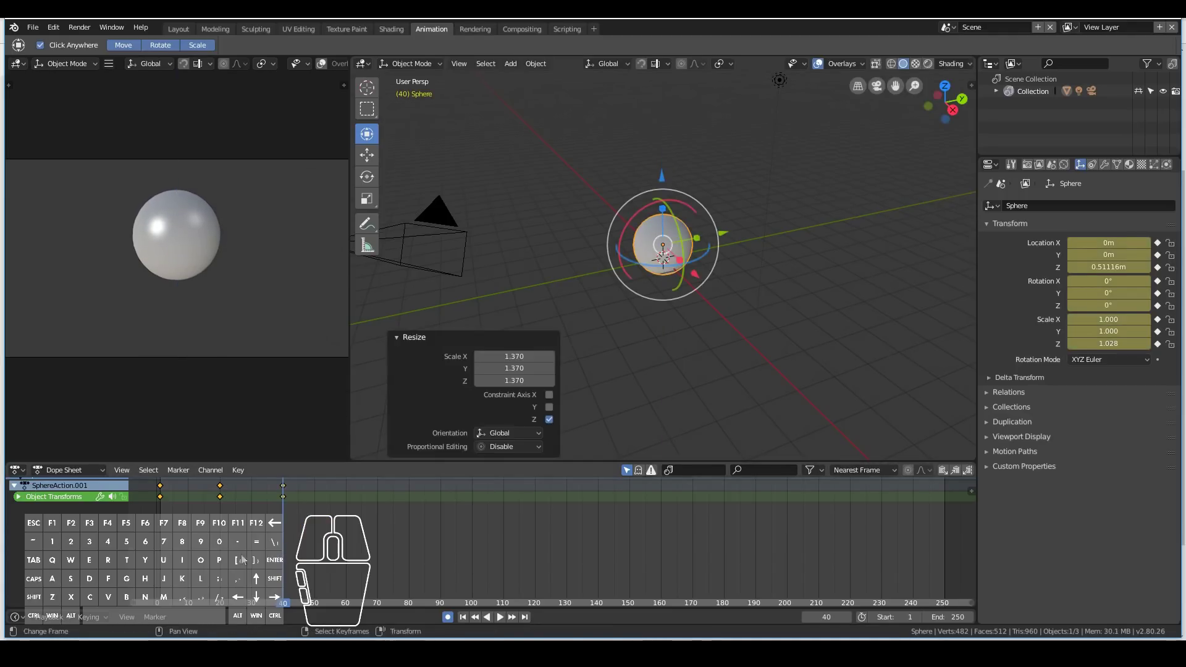
- Try duplicating the frame 1 keyframes onto frame 40, and undo the duplication
{"action": "left_click", "coordinate": [163, 500]}
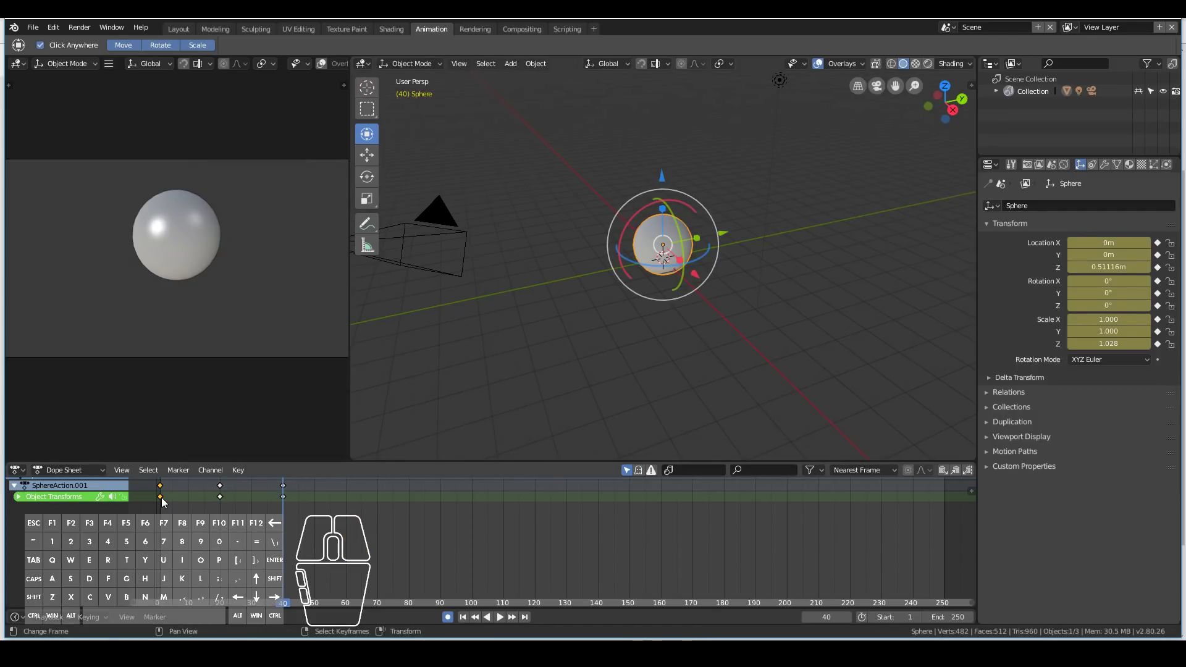
{"action": "key", "text": "shift+d"}
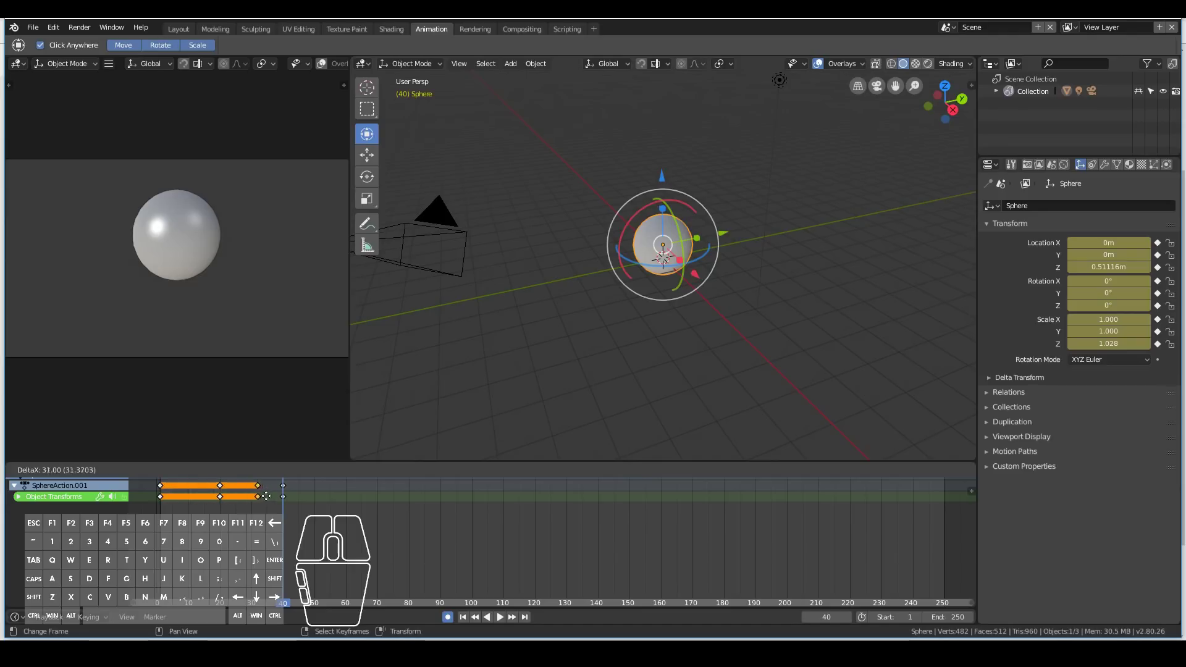
{"action": "left_click", "coordinate": [283, 495]}
{"action": "key", "text": "ctrl+z"}
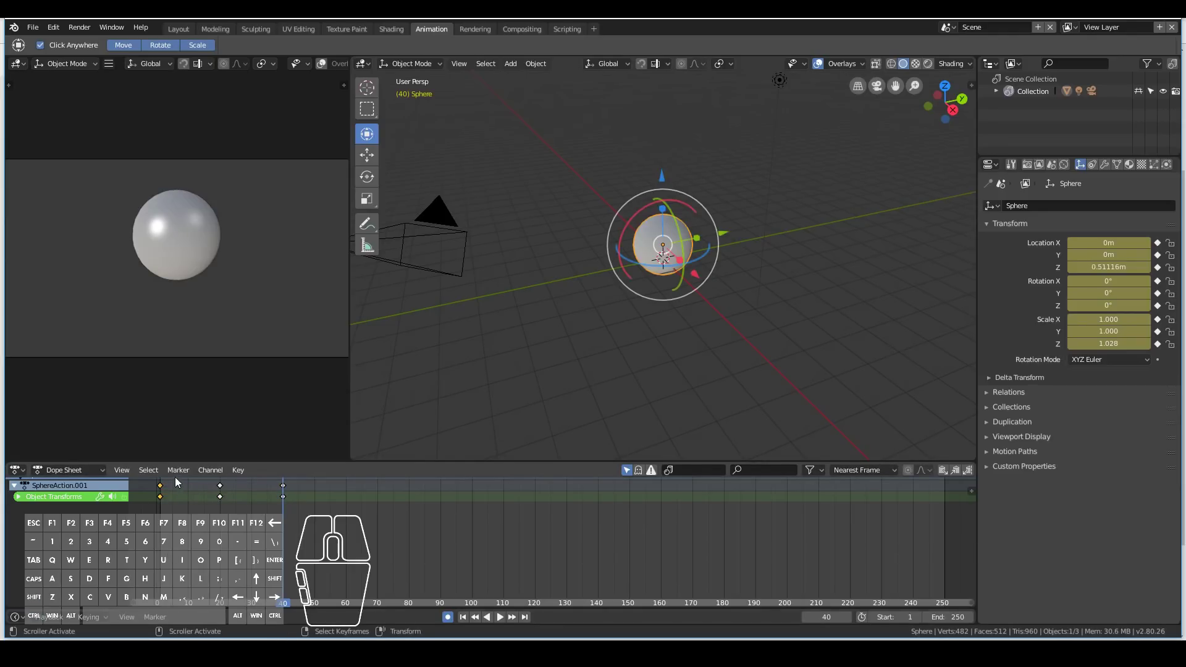
- Duplicate the selected frame 1 keyframes and place the copies at frame 40
{"action": "left_click", "coordinate": [238, 471]}
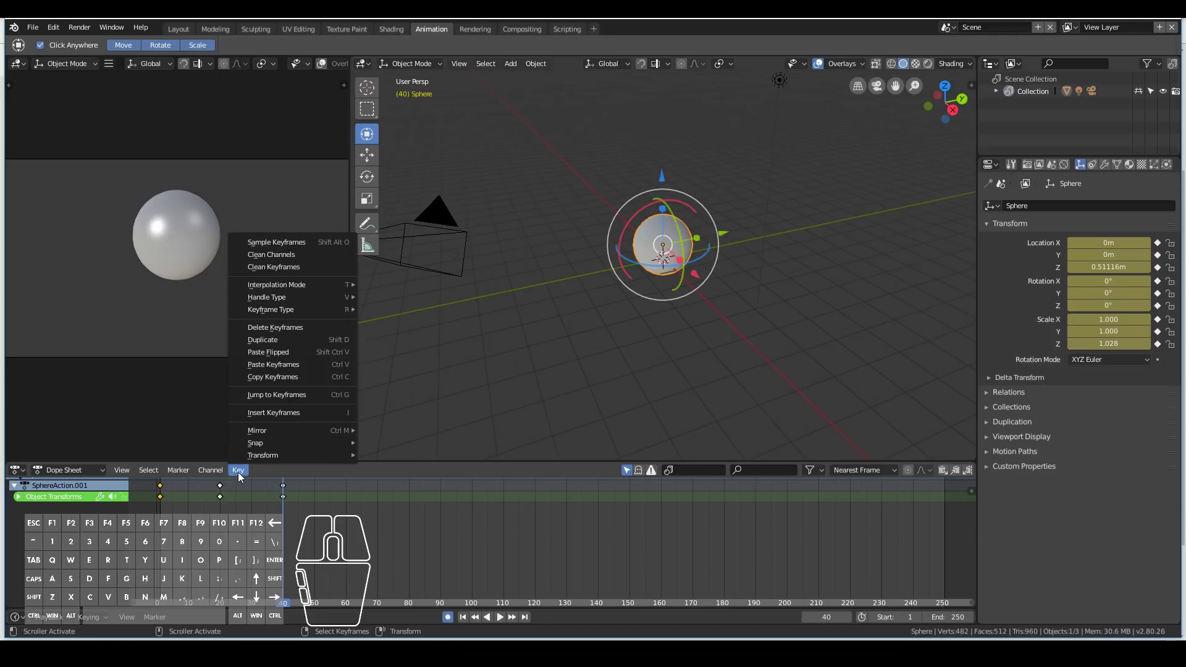
{"action": "left_click", "coordinate": [265, 339]}
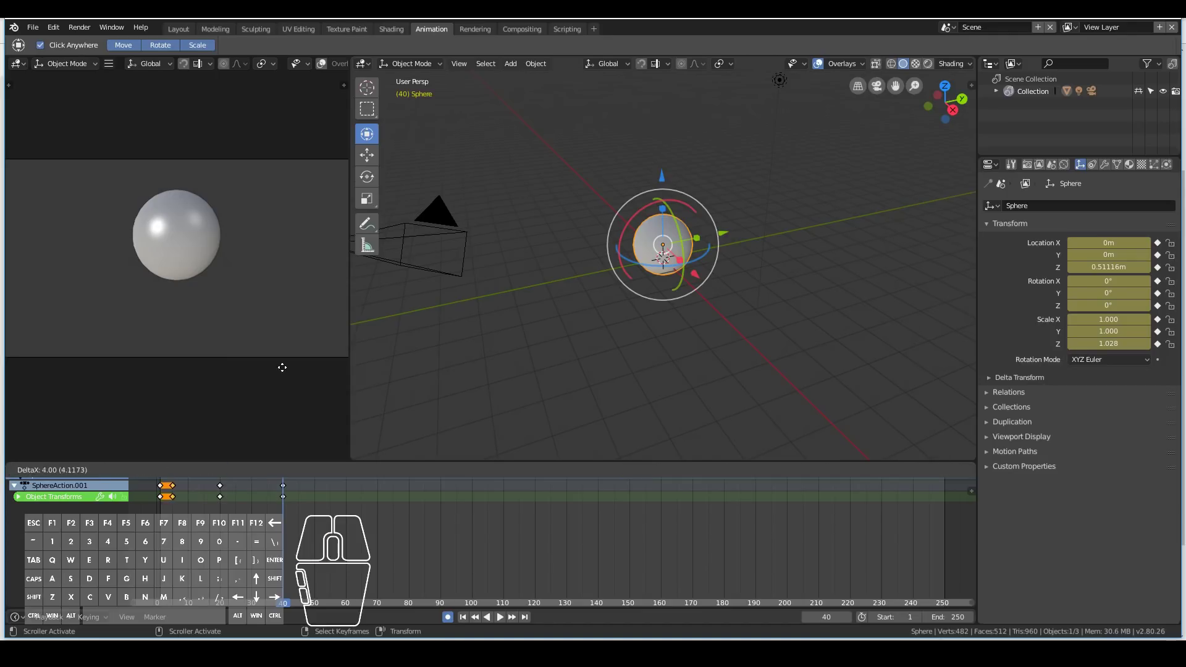
{"action": "left_click", "coordinate": [389, 432]}
- Play back the animation from the beginning to check the sphere's drop, squash and return to its starting pose
{"action": "left_click", "coordinate": [166, 507]}
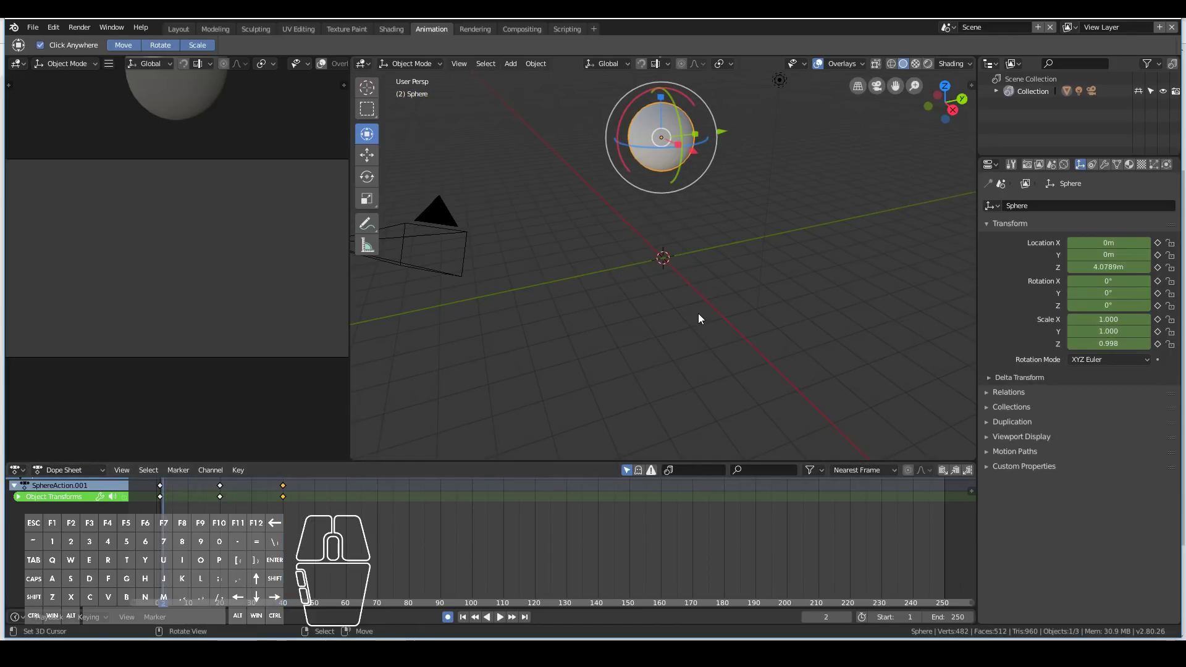
{"action": "left_click", "coordinate": [499, 617]}
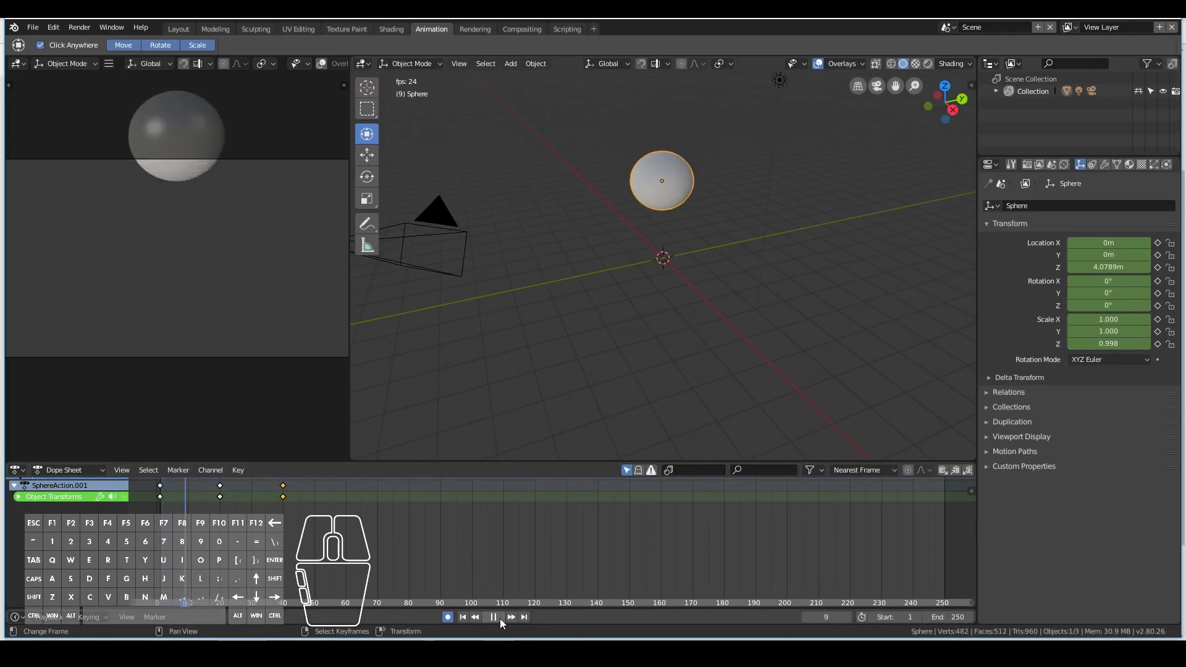
{"action": "key", "text": "Escape"}
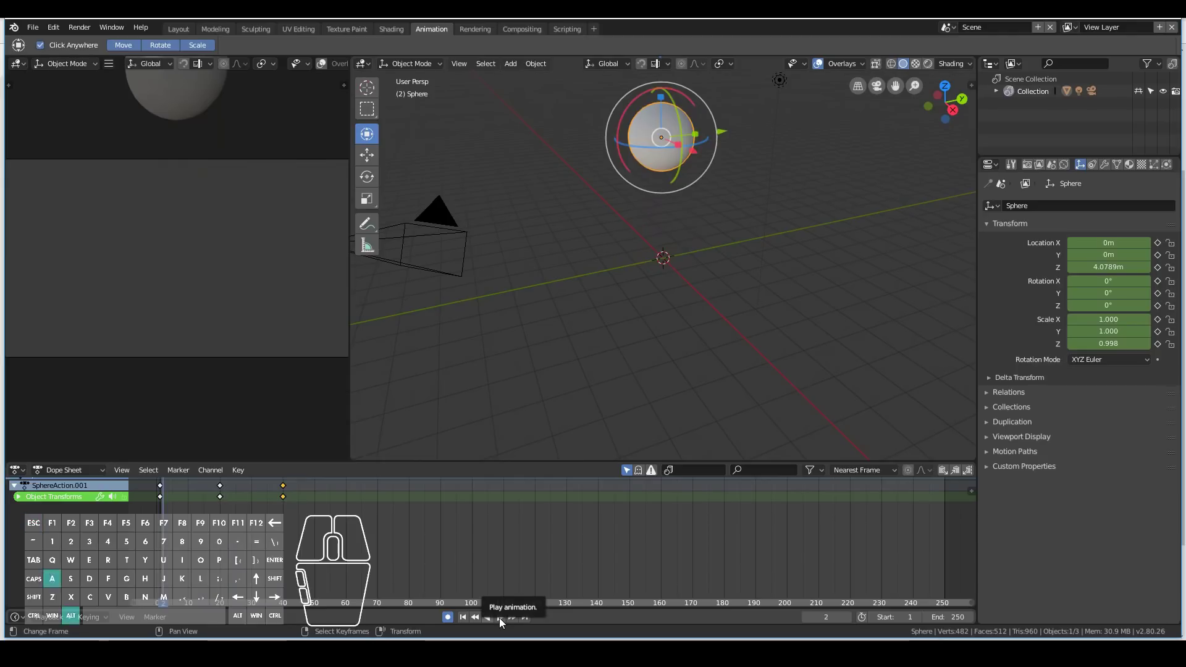
{"action": "left_click", "coordinate": [500, 617]}
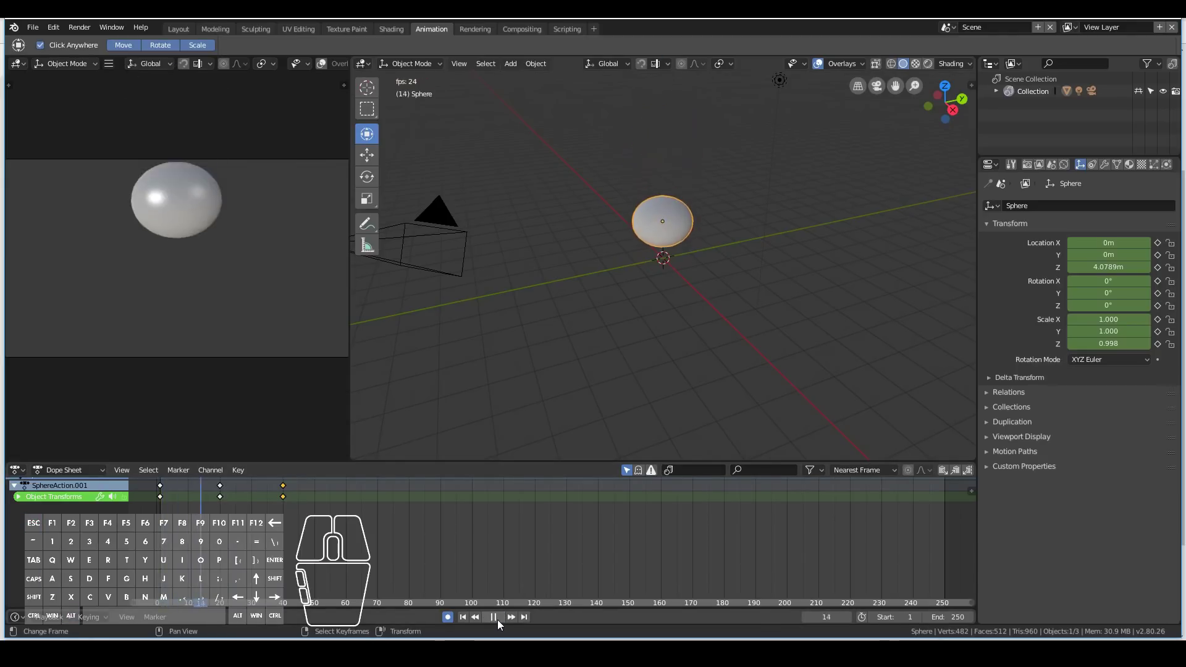
{"action": "left_click", "coordinate": [497, 620]}
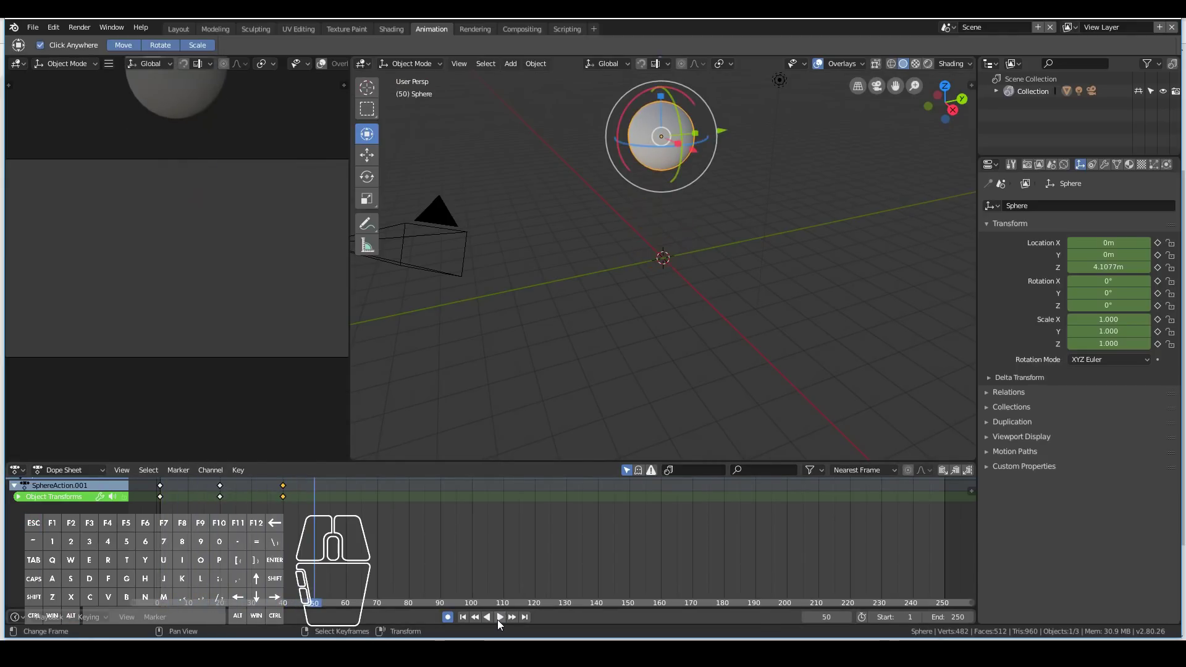
{"action": "left_click", "coordinate": [463, 617]}
{"action": "left_click", "coordinate": [500, 617]}
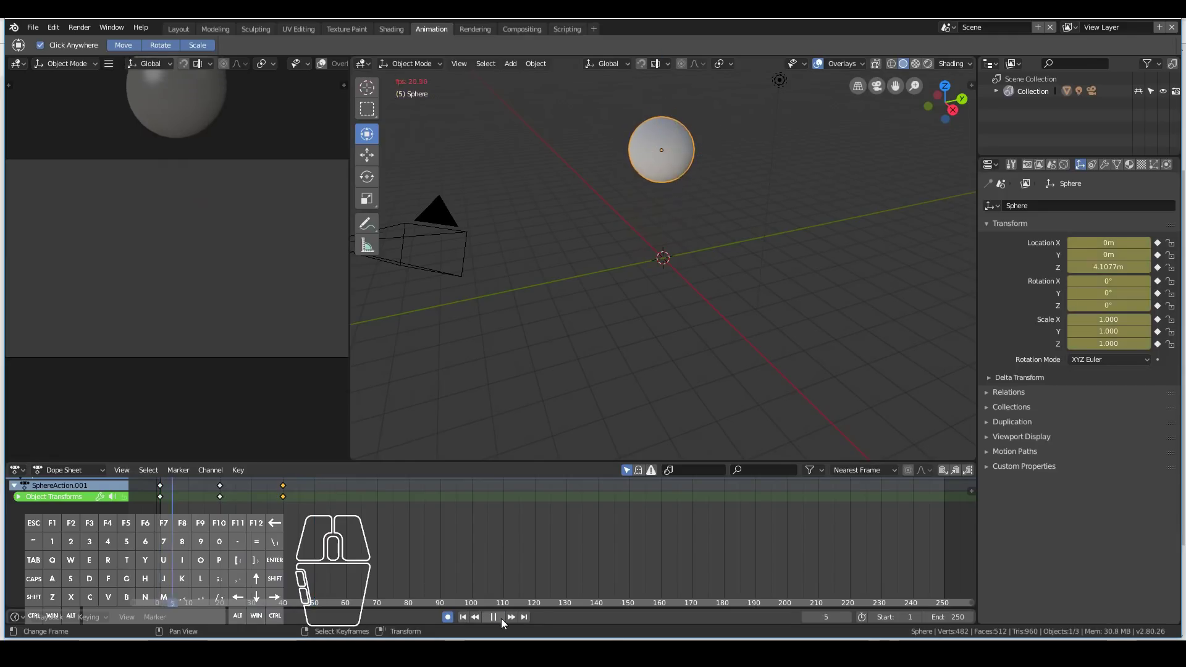
{"action": "key", "text": "Escape"}
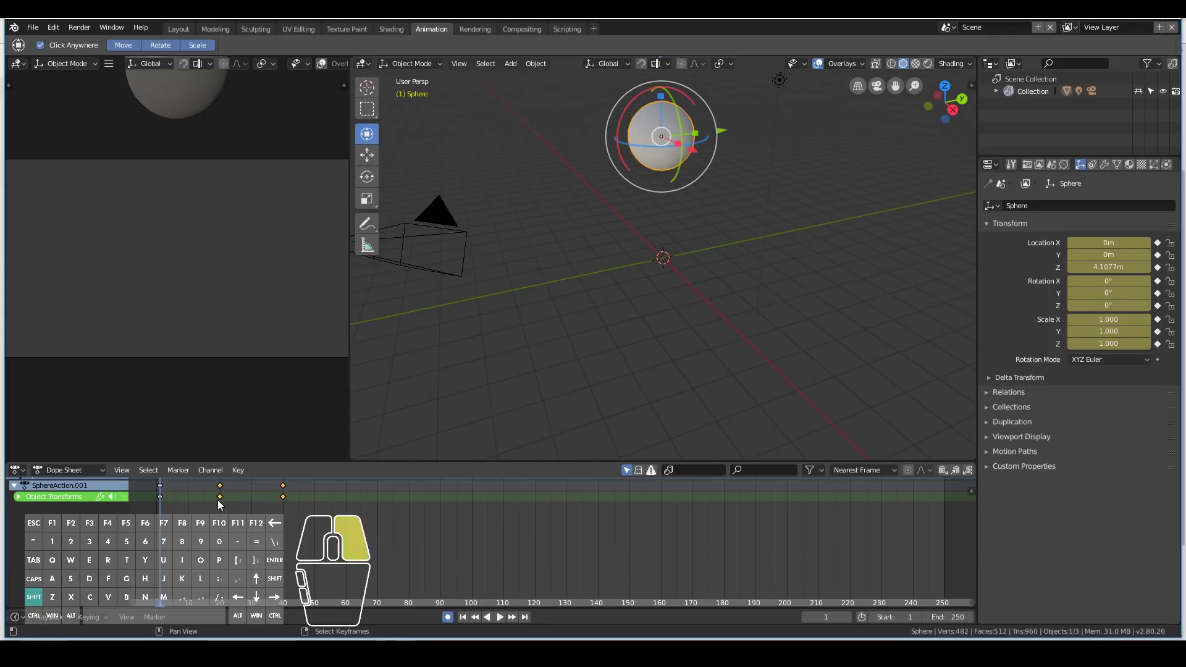
- Delete all of the sphere's keyframes and turn off automatic keyframing
{"action": "key", "text": "x"}
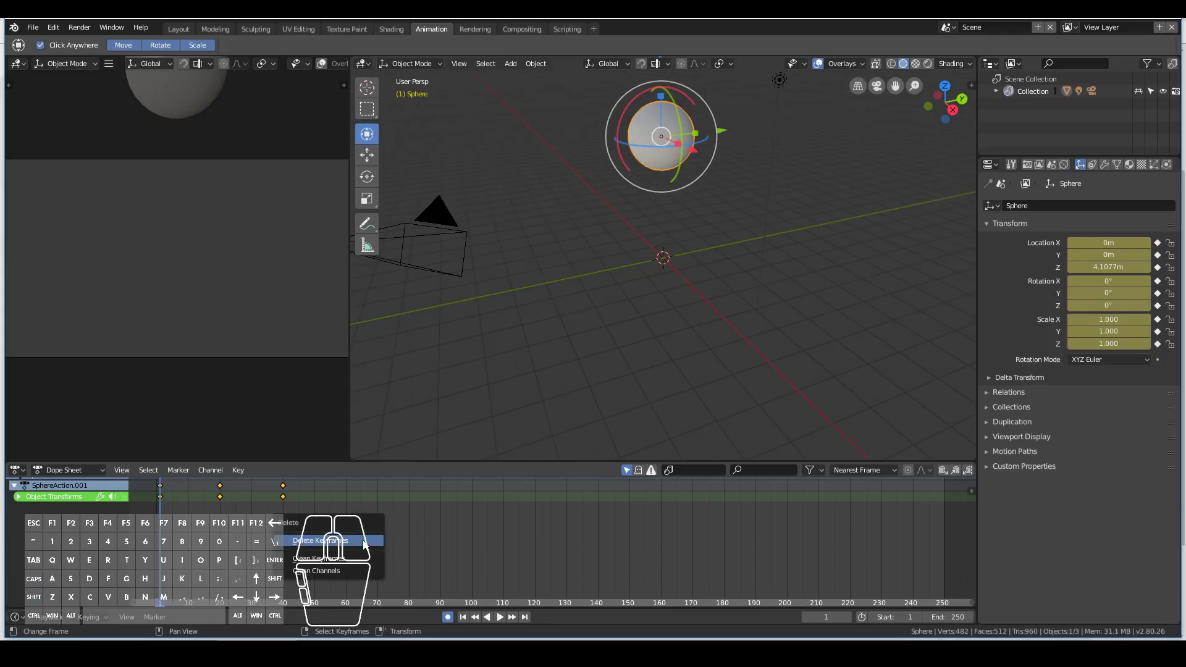
{"action": "left_click", "coordinate": [365, 545]}
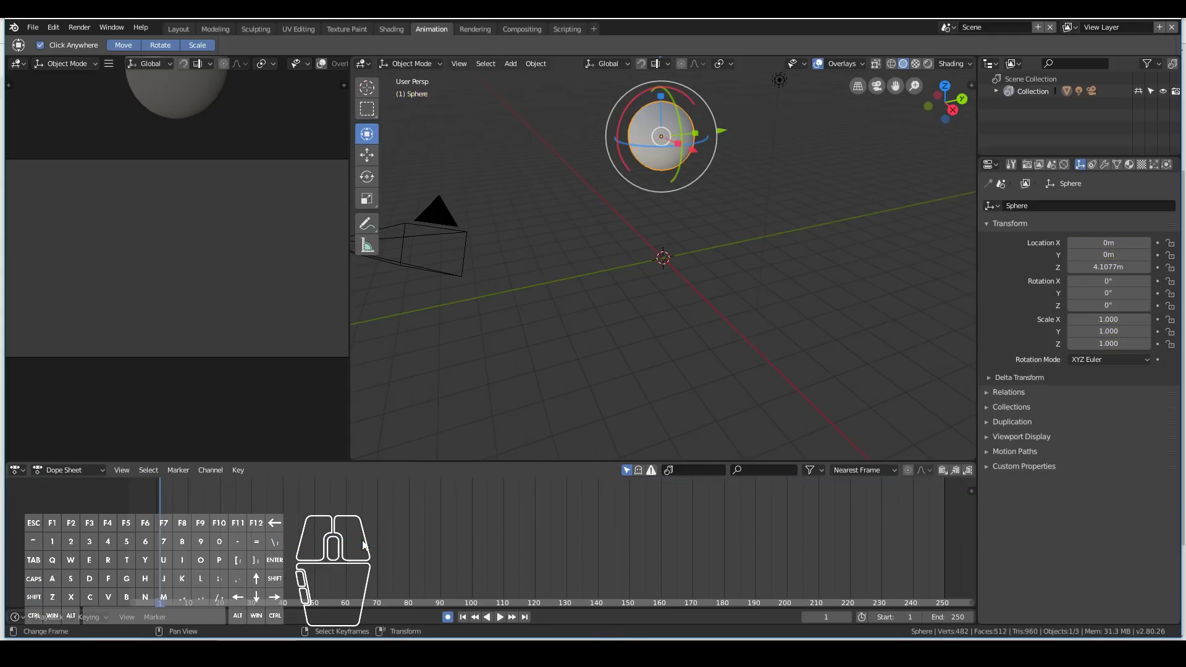
{"action": "left_click", "coordinate": [448, 617]}
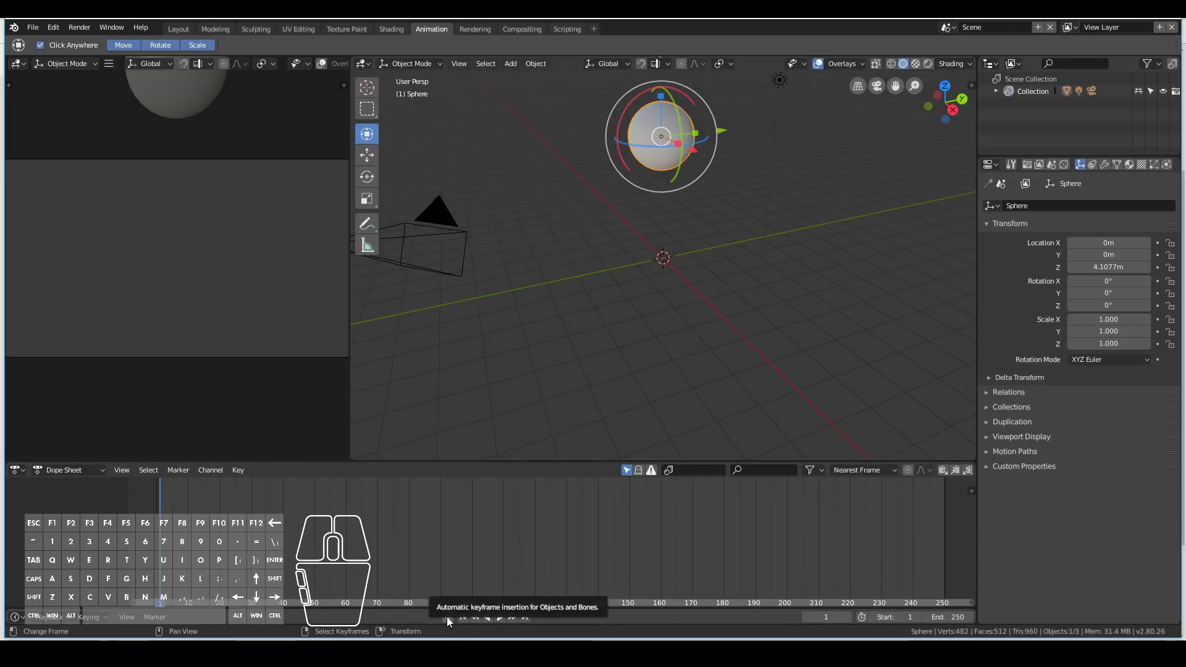
{"action": "left_click", "coordinate": [448, 617]}
{"action": "left_click", "coordinate": [448, 617]}
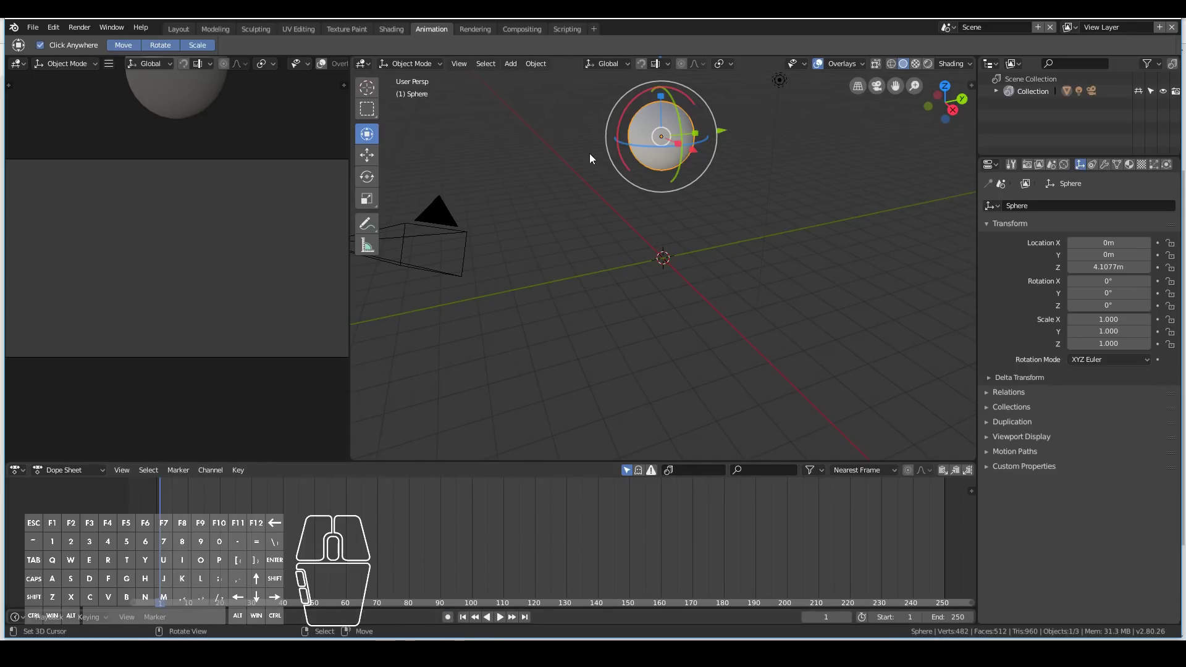
- Re-enable automatic keyframing and record small freehand moves of the sphere at about frames 8, 22 and 44
{"action": "left_click_drag", "start_coordinate": [721, 131], "coordinate": [687, 165]}
{"action": "left_click", "coordinate": [182, 485]}
{"action": "left_click", "coordinate": [447, 618]}
{"action": "left_click", "coordinate": [226, 488]}
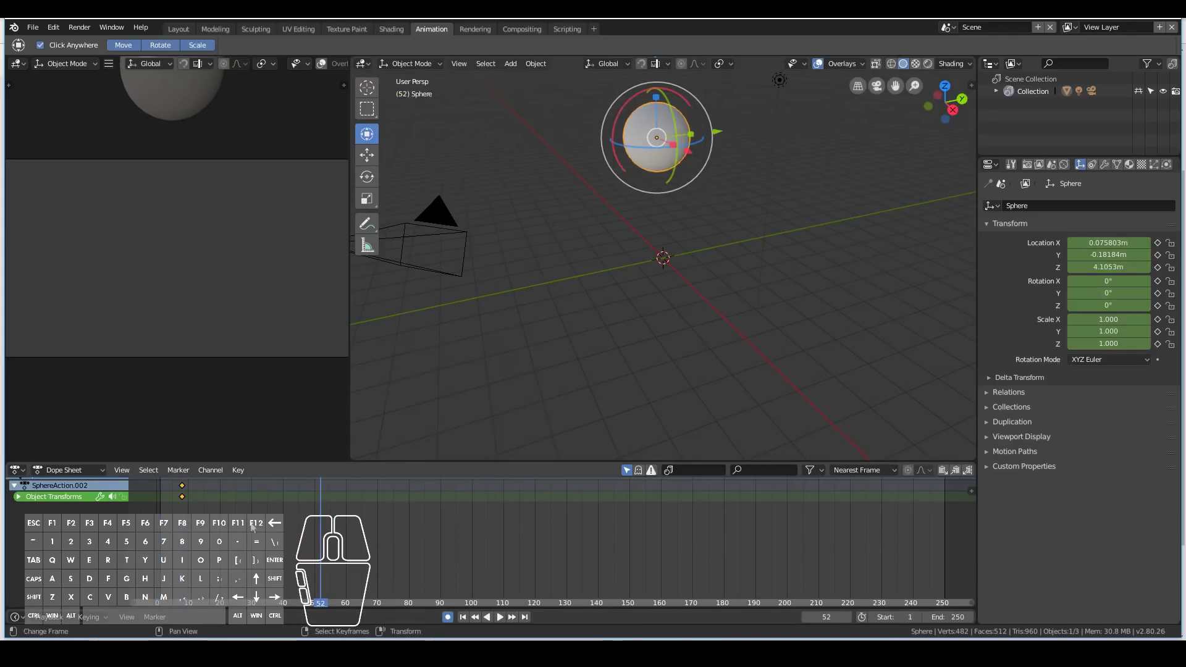
{"action": "left_click_drag", "start_coordinate": [698, 261], "coordinate": [716, 250]}
{"action": "left_click", "coordinate": [296, 602]}
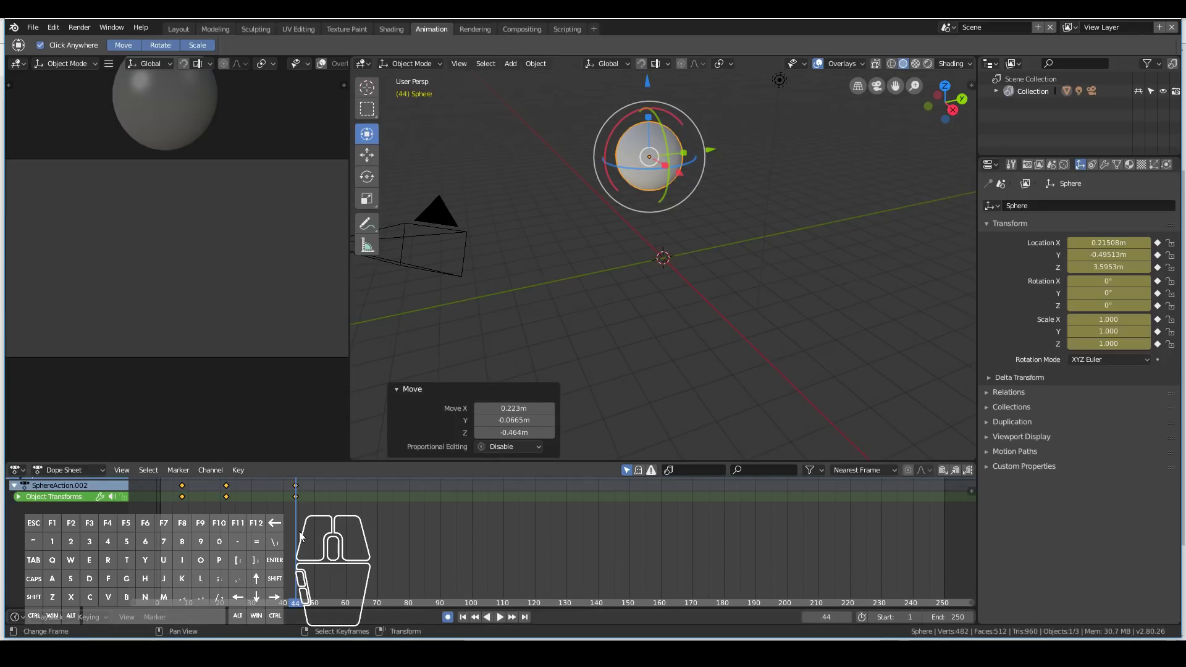
- Delete the automatically recorded keyframes and switch automatic keyframing off again
{"action": "key", "text": "x"}
{"action": "left_click", "coordinate": [272, 516]}
{"action": "left_click", "coordinate": [448, 617]}
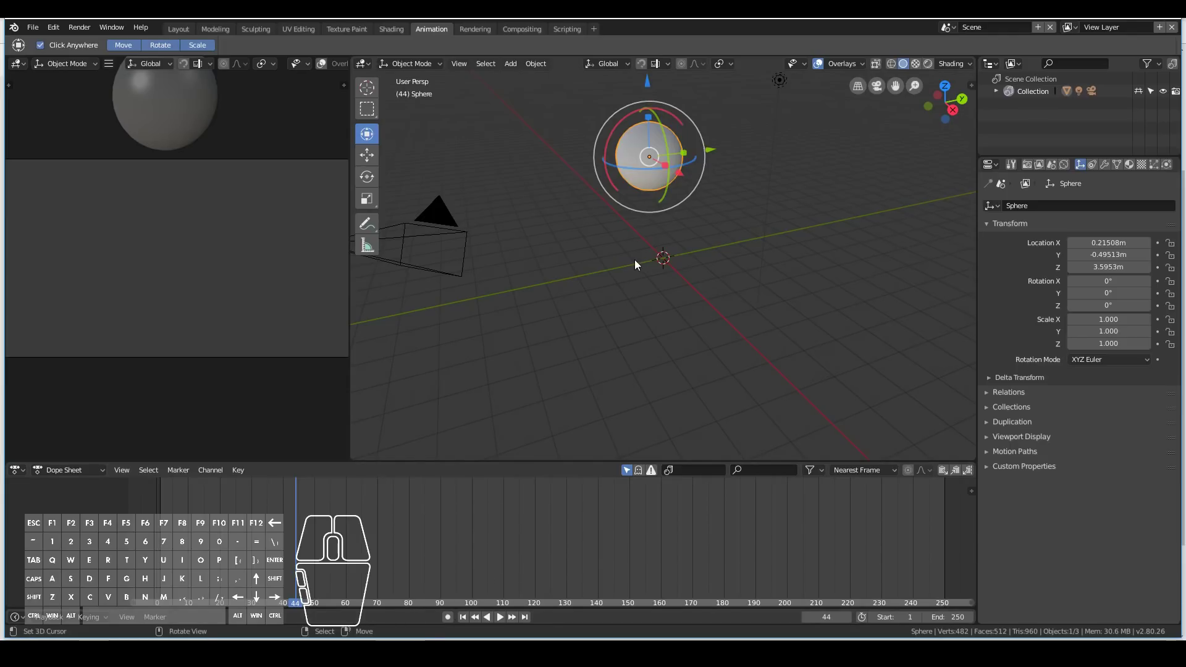
- Rotate the sphere freely by about 1.38° and set its location to about X 0.495 m, Y 0.025 m, Z 4.205 m
{"action": "left_click_drag", "start_coordinate": [712, 172], "coordinate": [747, 214]}
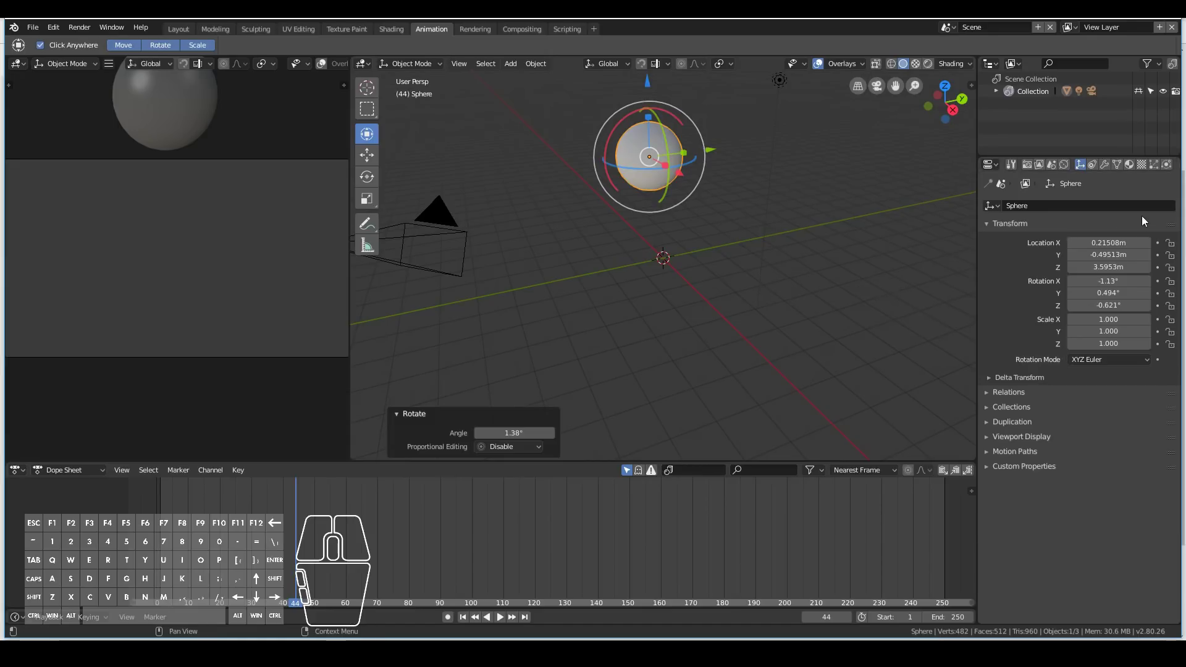
{"action": "mouse_move", "coordinate": [1106, 243]}
{"action": "left_mouse_down"}
{"action": "mouse_move", "coordinate": [1130, 243]}
{"action": "mouse_move", "coordinate": [1113, 255]}
{"action": "left_mouse_up"}
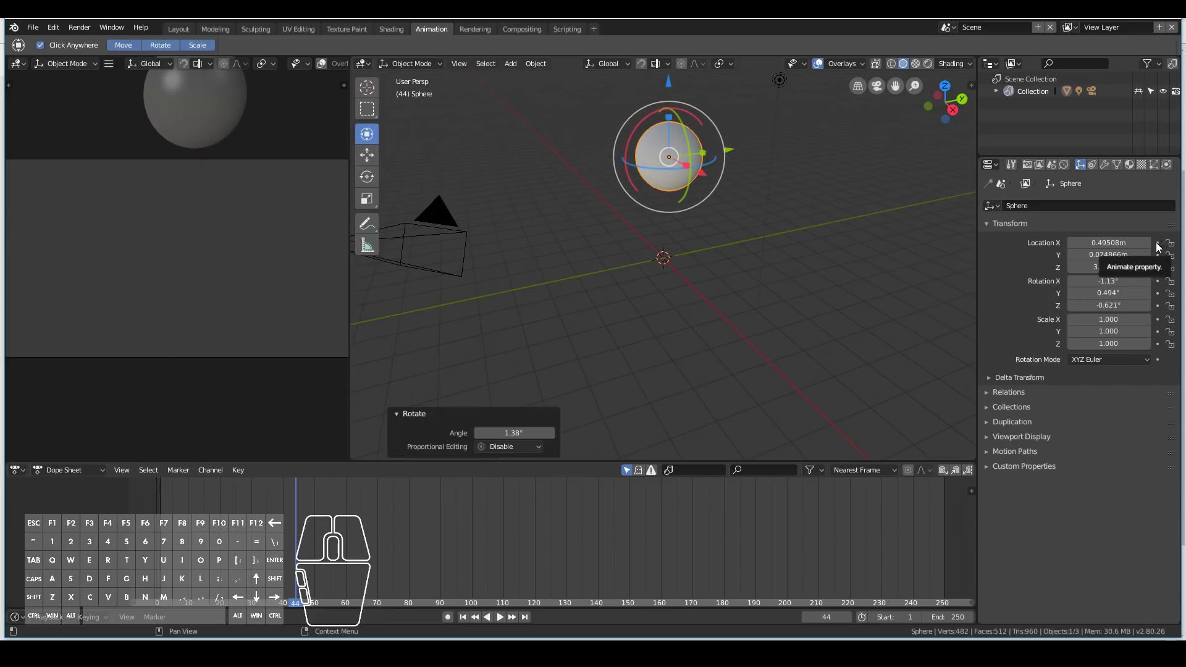
{"action": "left_click_drag", "start_coordinate": [1109, 266], "coordinate": [1151, 270]}
- Keyframe the sphere's Z, Y and X location individually at frame 44 and expand its Object Transforms channels
{"action": "left_click", "coordinate": [1157, 266]}
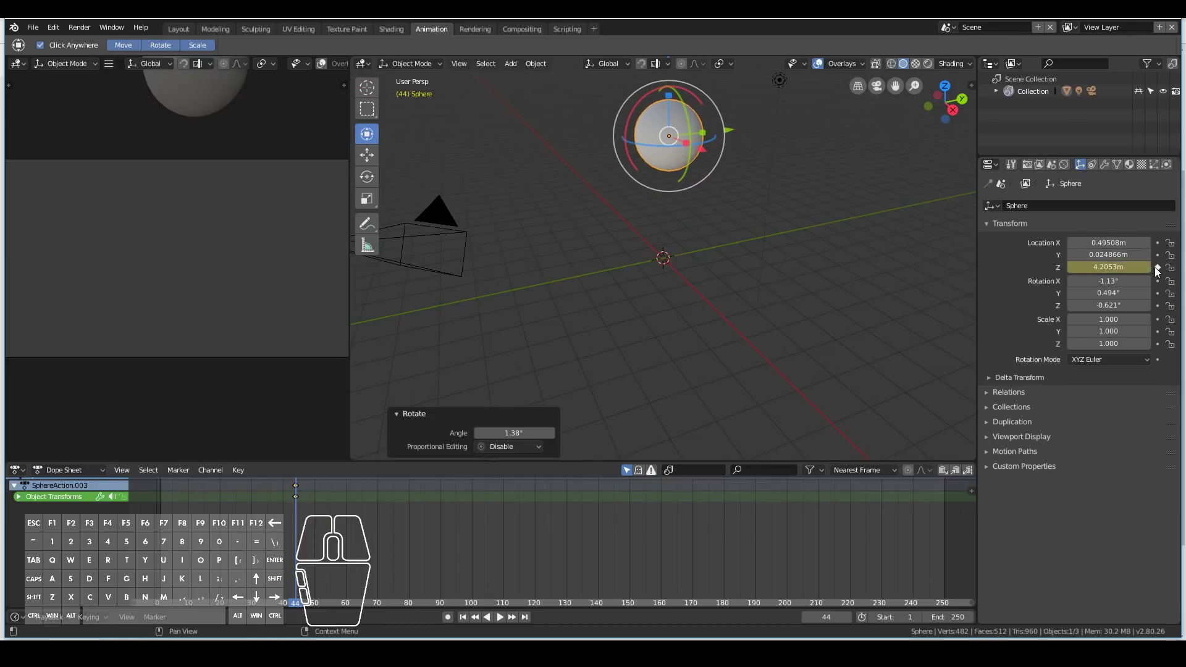
{"action": "left_click", "coordinate": [1157, 255]}
{"action": "left_click", "coordinate": [1157, 242]}
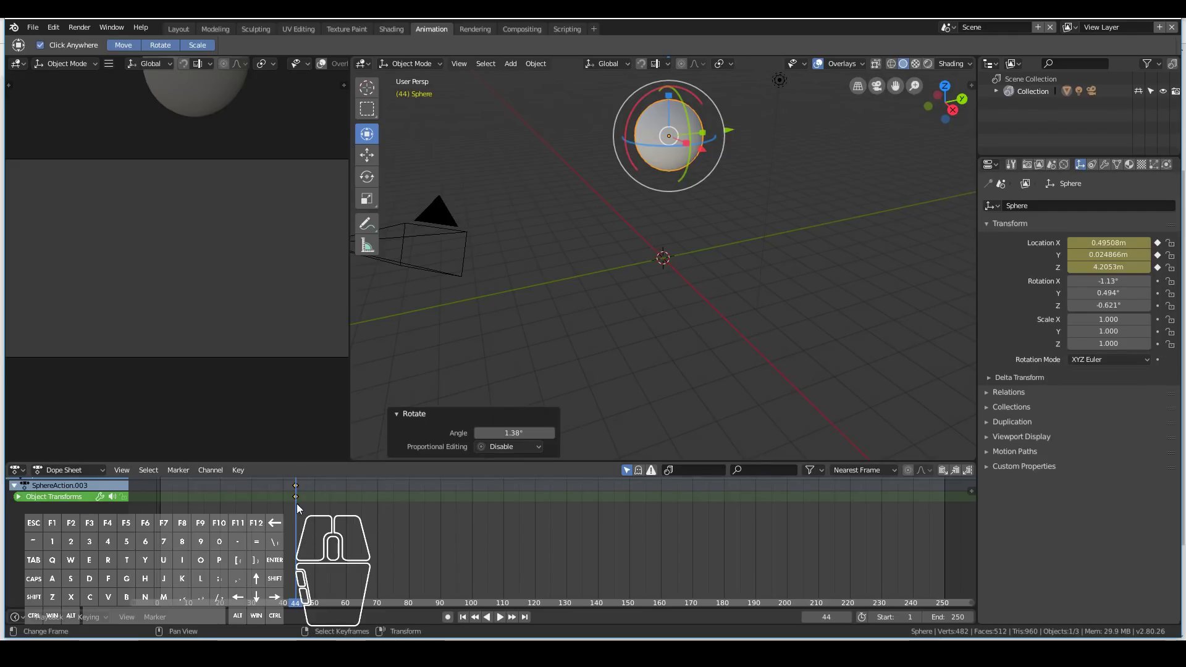
{"action": "left_click", "coordinate": [18, 497]}
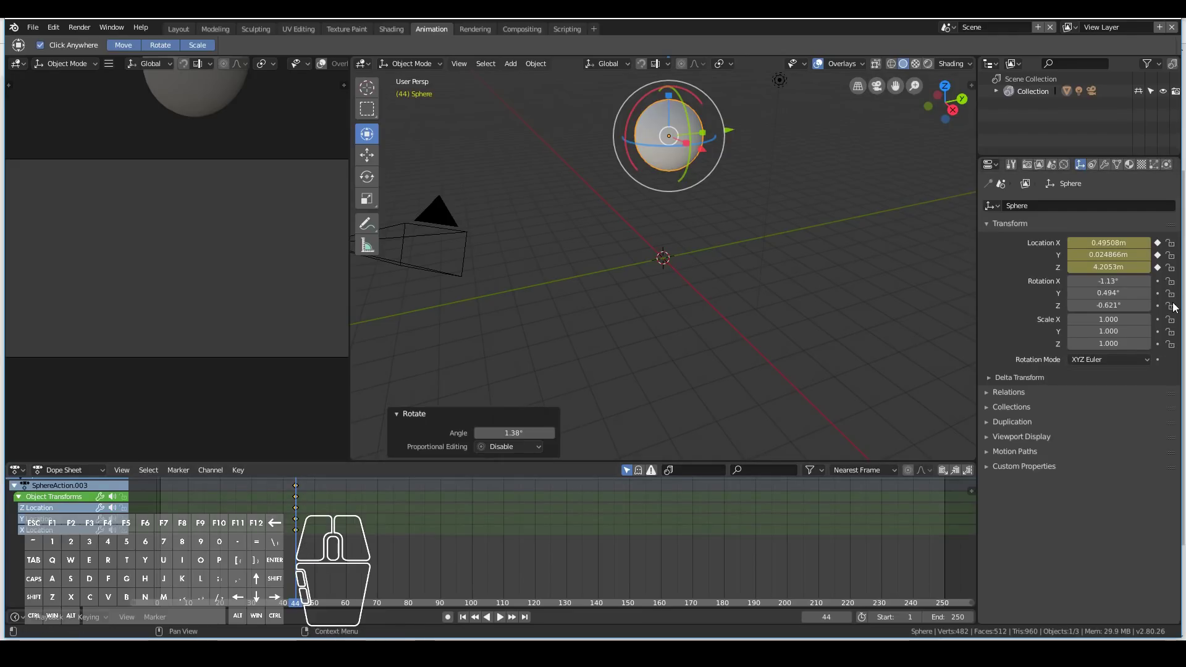
- Keyframe the sphere's X, Y and Z rotation and scale individually at frame 44
{"action": "left_click", "coordinate": [1157, 281]}
{"action": "left_click", "coordinate": [1158, 294]}
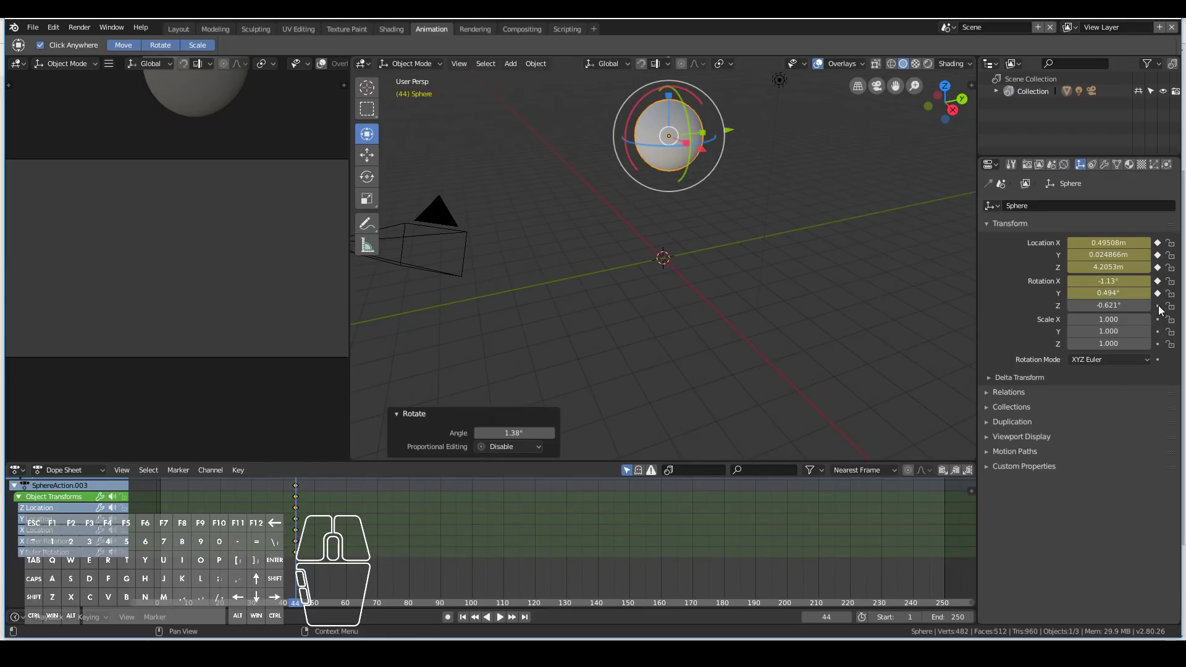
{"action": "left_click", "coordinate": [1157, 305]}
{"action": "left_click", "coordinate": [1158, 319]}
{"action": "left_click", "coordinate": [1158, 332]}
{"action": "left_click", "coordinate": [1157, 343]}
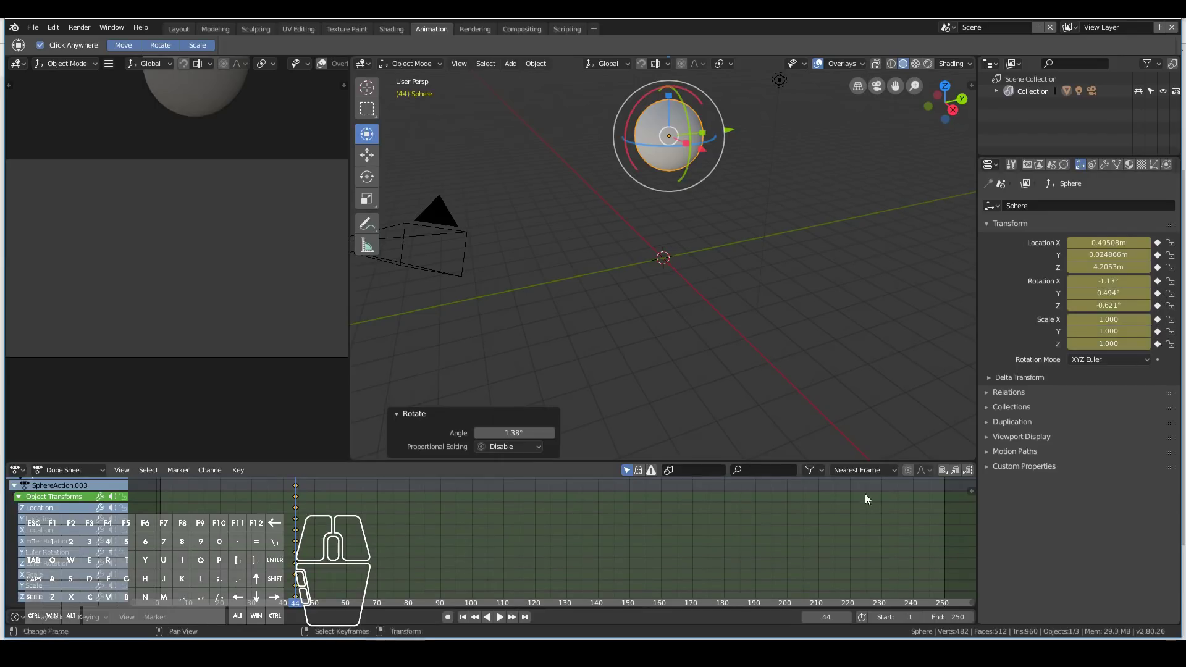
- At frame 84, set the sphere's X rotation to -13.3°, Z location to 2.8153 m and Y scale to 1.550
{"action": "left_click_drag", "start_coordinate": [354, 522], "coordinate": [421, 525]}
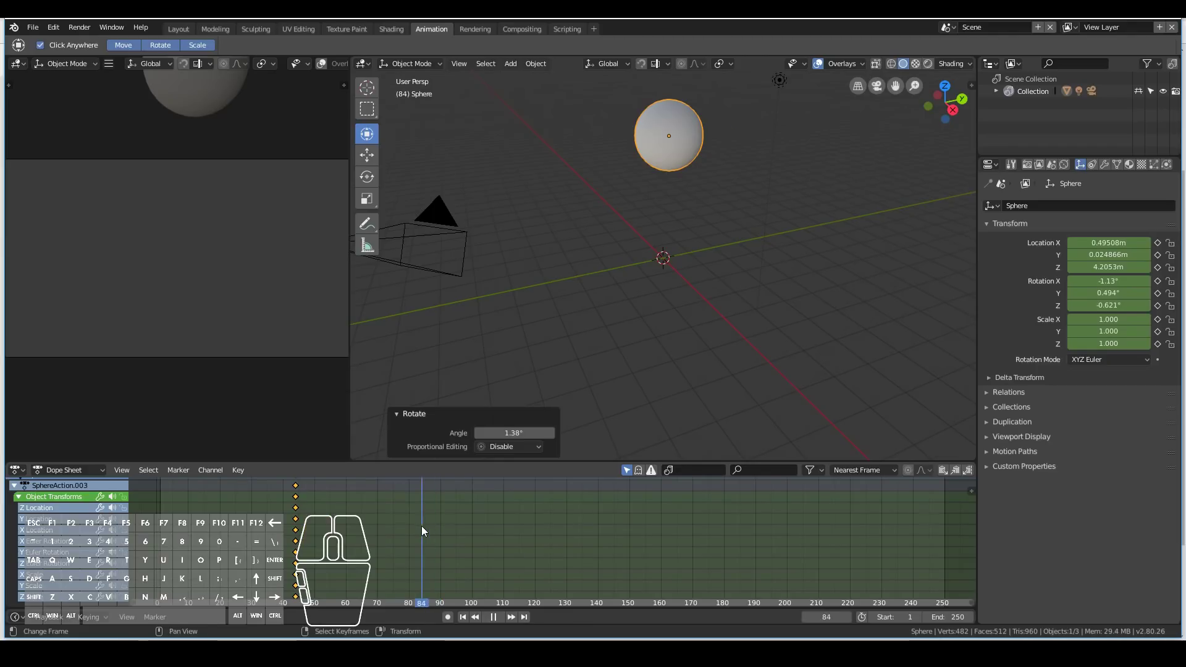
{"action": "left_click_drag", "start_coordinate": [1118, 282], "coordinate": [1088, 266]}
{"action": "left_click", "coordinate": [1112, 267]}
{"action": "left_click_drag", "start_coordinate": [1109, 331], "coordinate": [1149, 331]}
- Keyframe the sphere's scale, rotation and location properties individually at frame 84
{"action": "left_click", "coordinate": [1158, 344]}
{"action": "left_click", "coordinate": [1157, 331]}
{"action": "left_click", "coordinate": [1158, 319]}
{"action": "left_click", "coordinate": [1159, 305]}
{"action": "left_click", "coordinate": [1159, 292]}
{"action": "left_click", "coordinate": [1158, 282]}
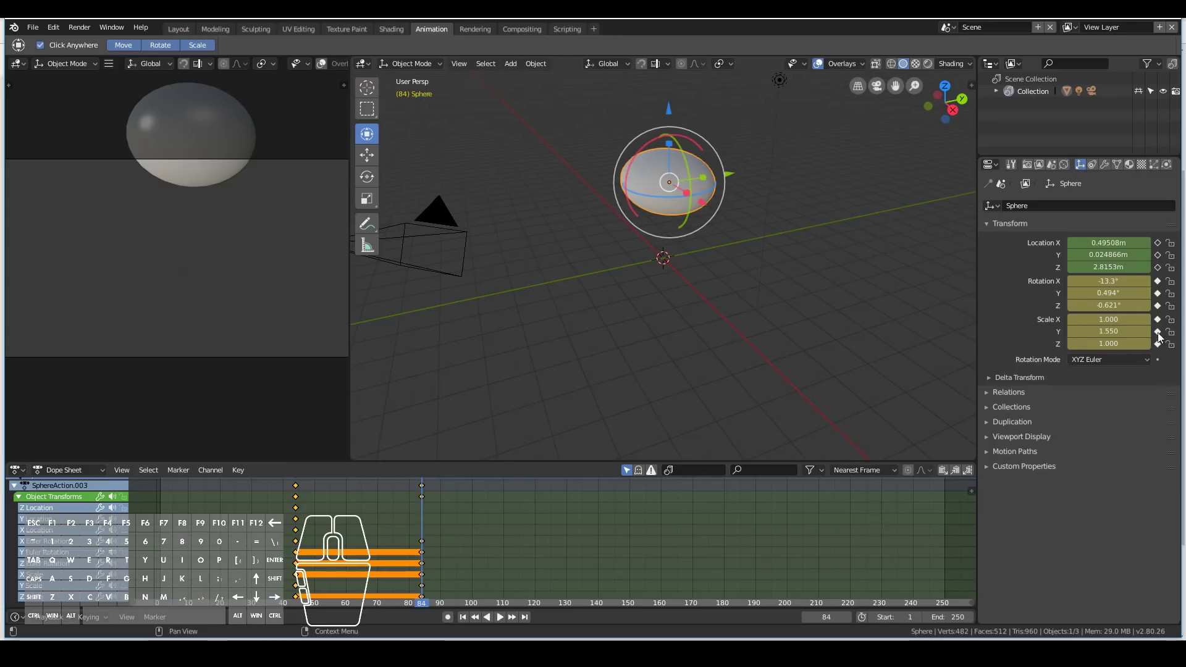
{"action": "left_click", "coordinate": [1157, 256]}
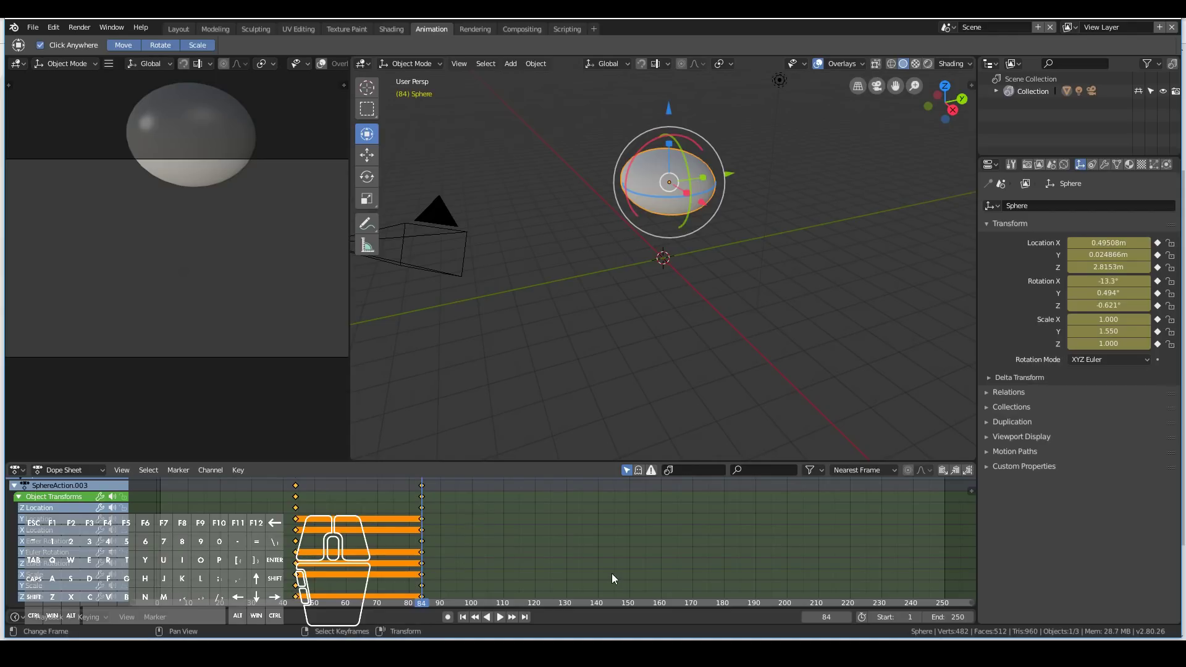
- Play the animation from frame 44 to check the sphere's change in height, tilt and width
{"action": "left_click", "coordinate": [297, 556]}
{"action": "left_click", "coordinate": [498, 618]}
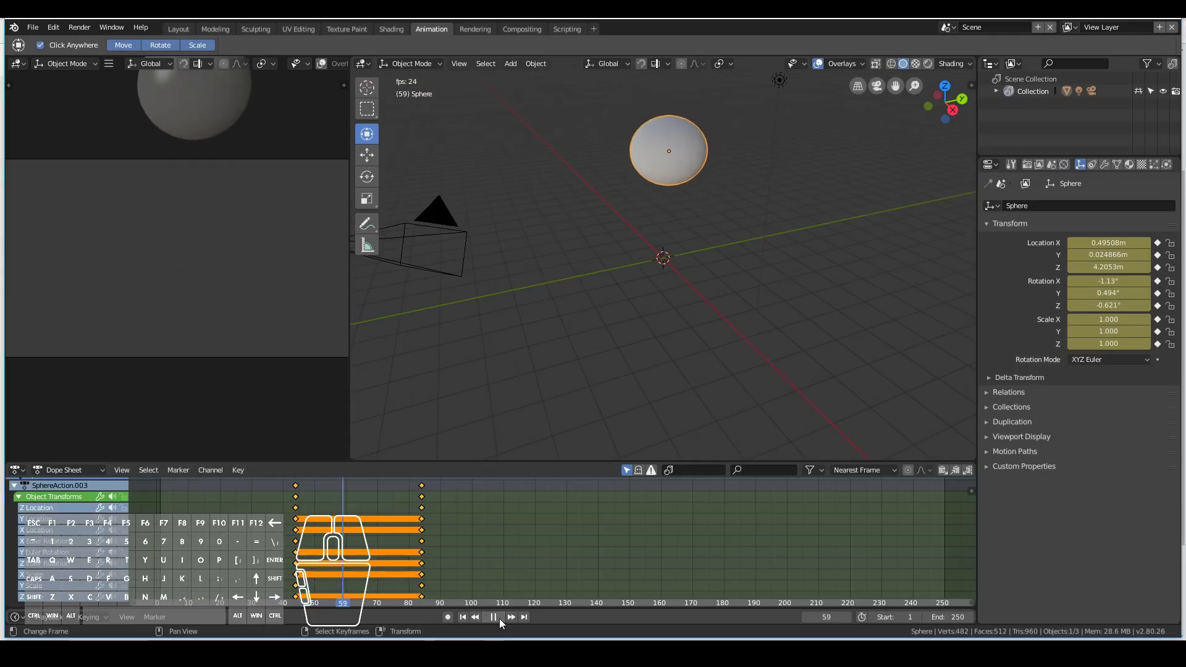
- Stop the playback and lower the sphere about 3.24 m along the Z axis
{"action": "key", "text": "Escape"}
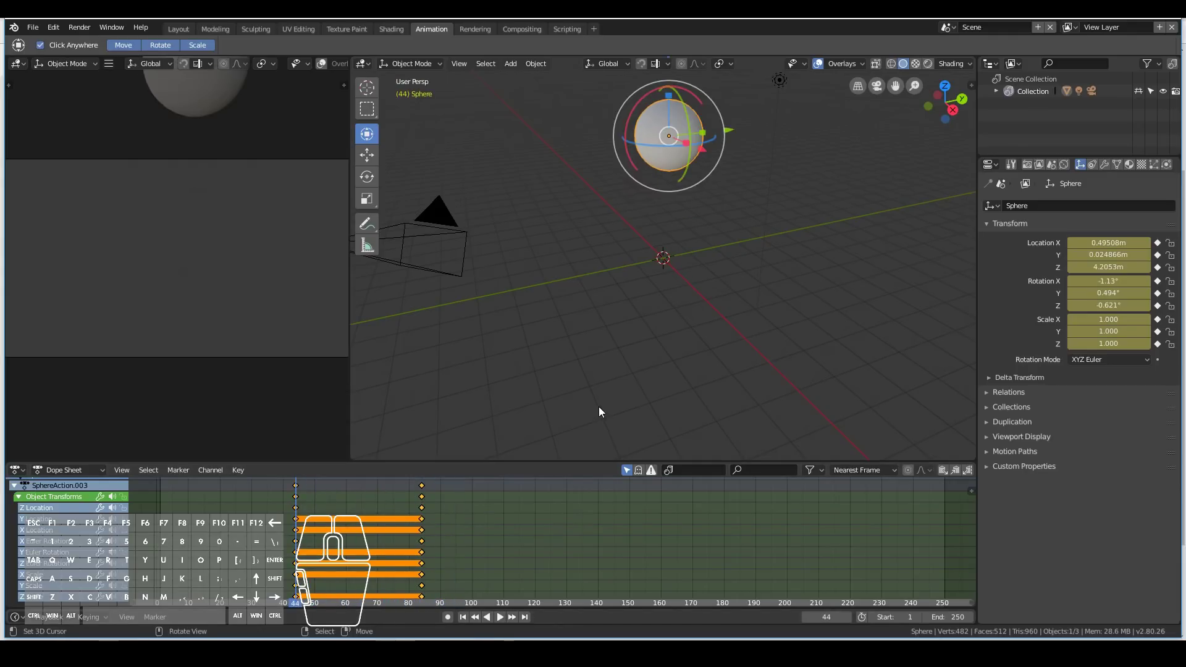
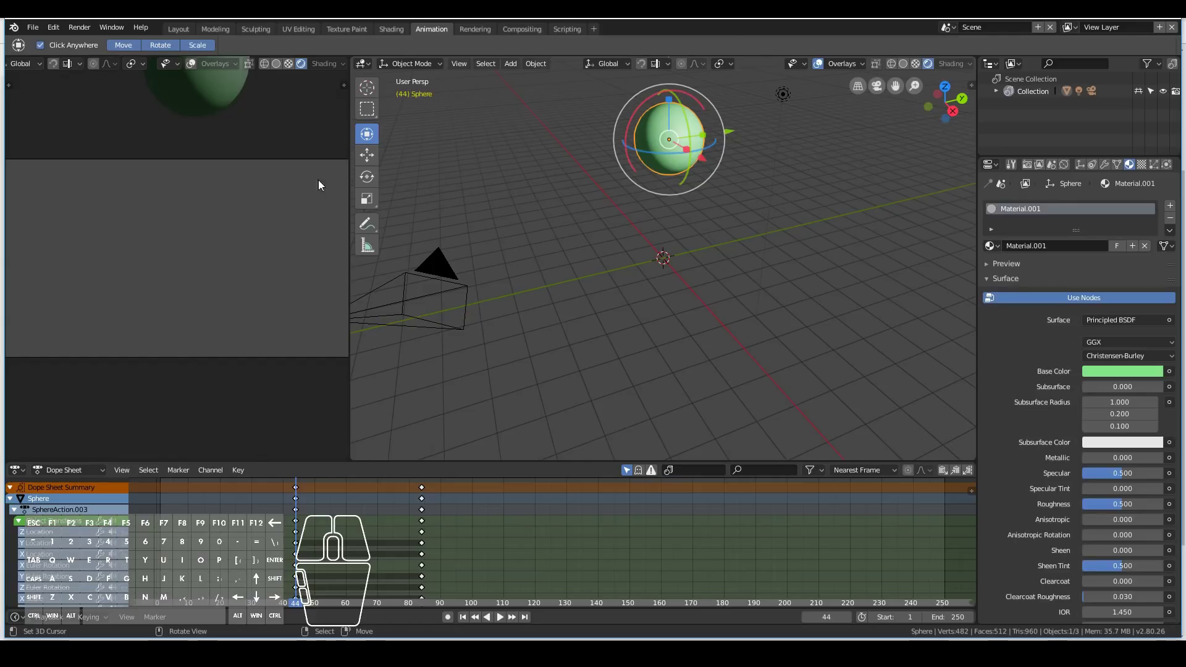
{"action": "left_click", "coordinate": [366, 155]}
{"action": "left_click_drag", "start_coordinate": [670, 85], "coordinate": [653, 187]}
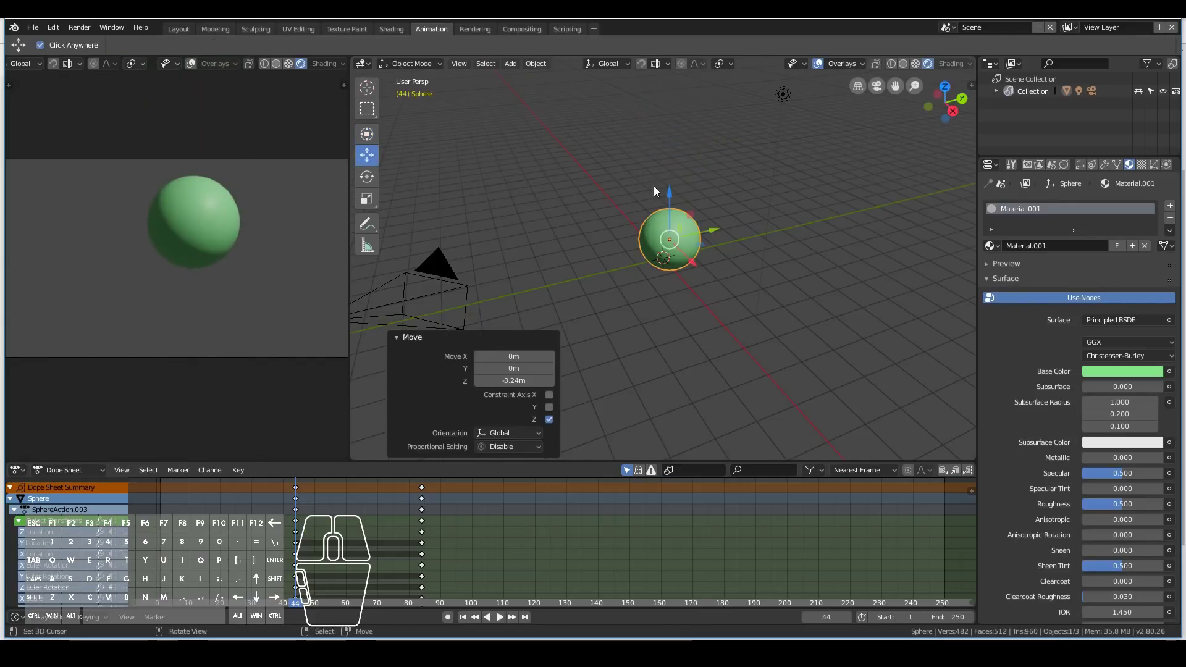
- Delete all of the sphere's existing keyframes from the Dope Sheet
{"action": "left_click", "coordinate": [433, 527], "text": "alt"}
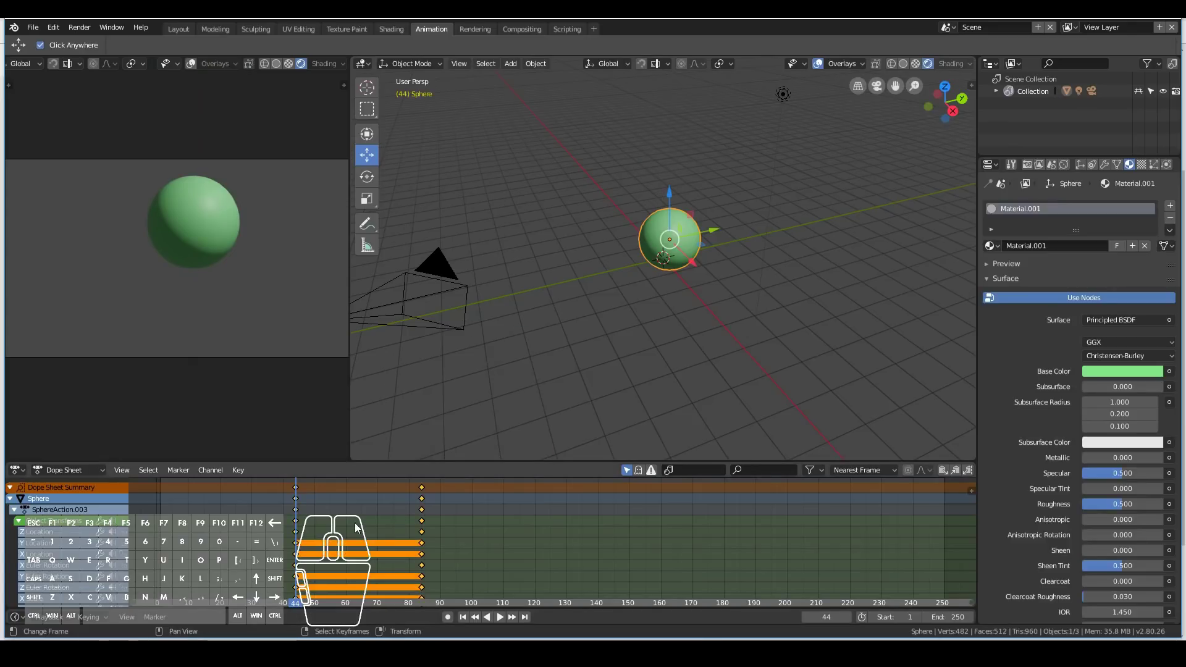
{"action": "key", "text": "x"}
{"action": "left_click", "coordinate": [356, 527]}
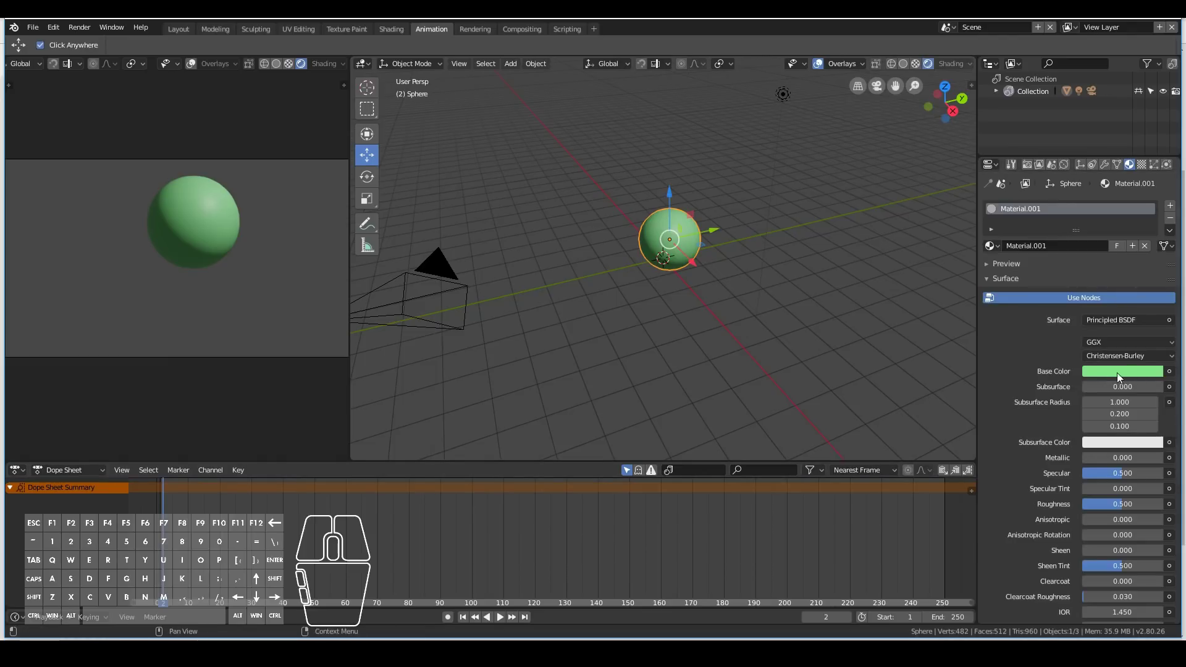
- Insert a keyframe for the sphere material's green base color at frame 2
{"action": "key", "text": "i"}
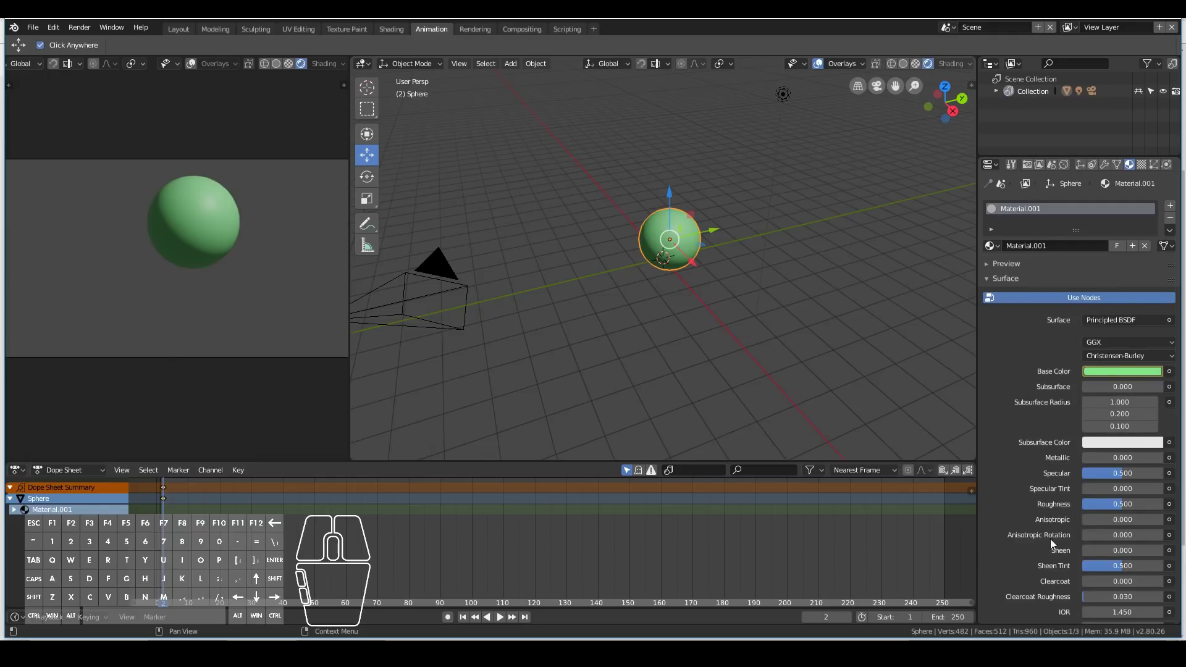
{"action": "left_click_drag", "start_coordinate": [978, 559], "coordinate": [972, 560]}
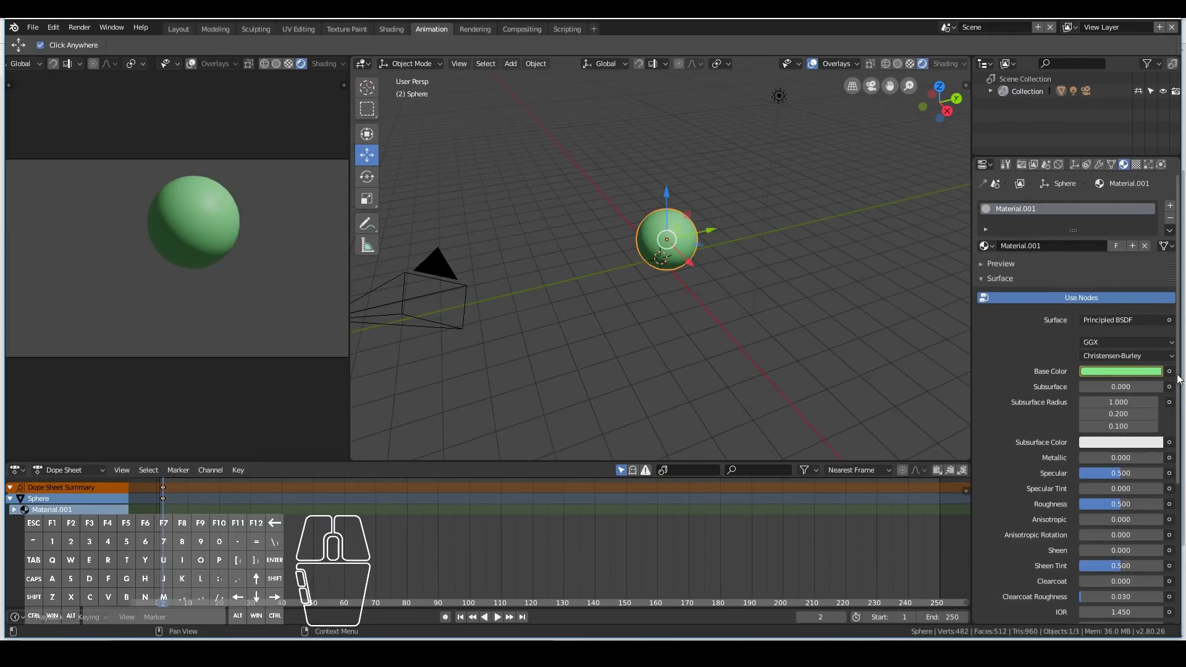
{"action": "left_click", "coordinate": [1075, 164]}
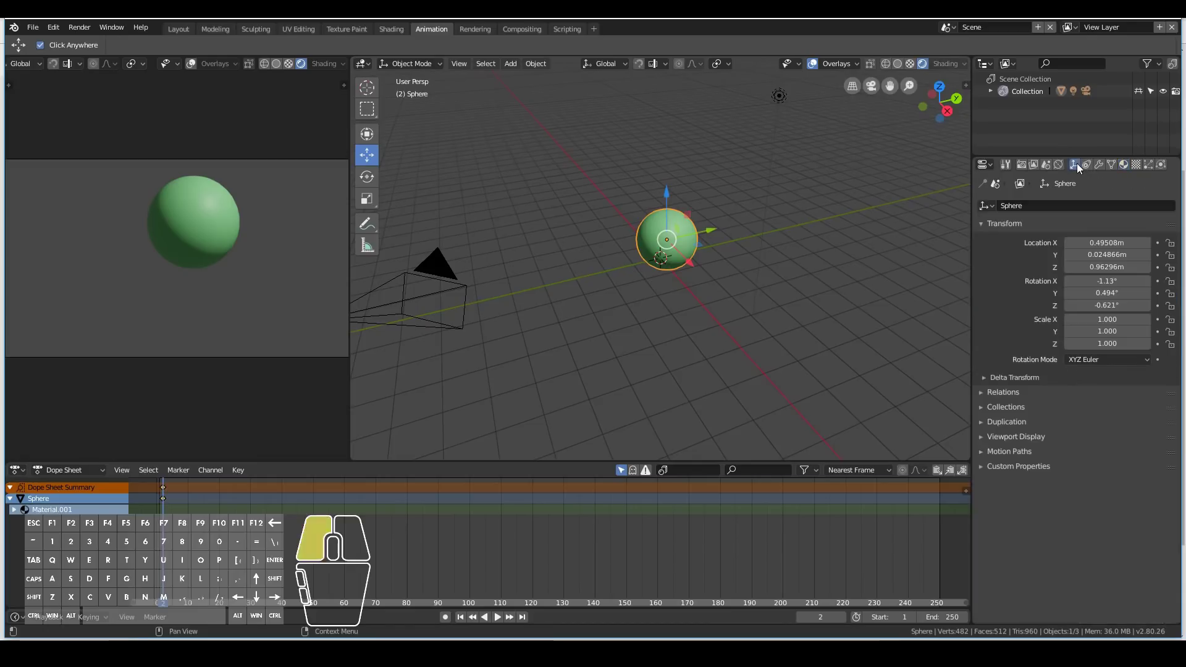
{"action": "left_click", "coordinate": [1122, 165]}
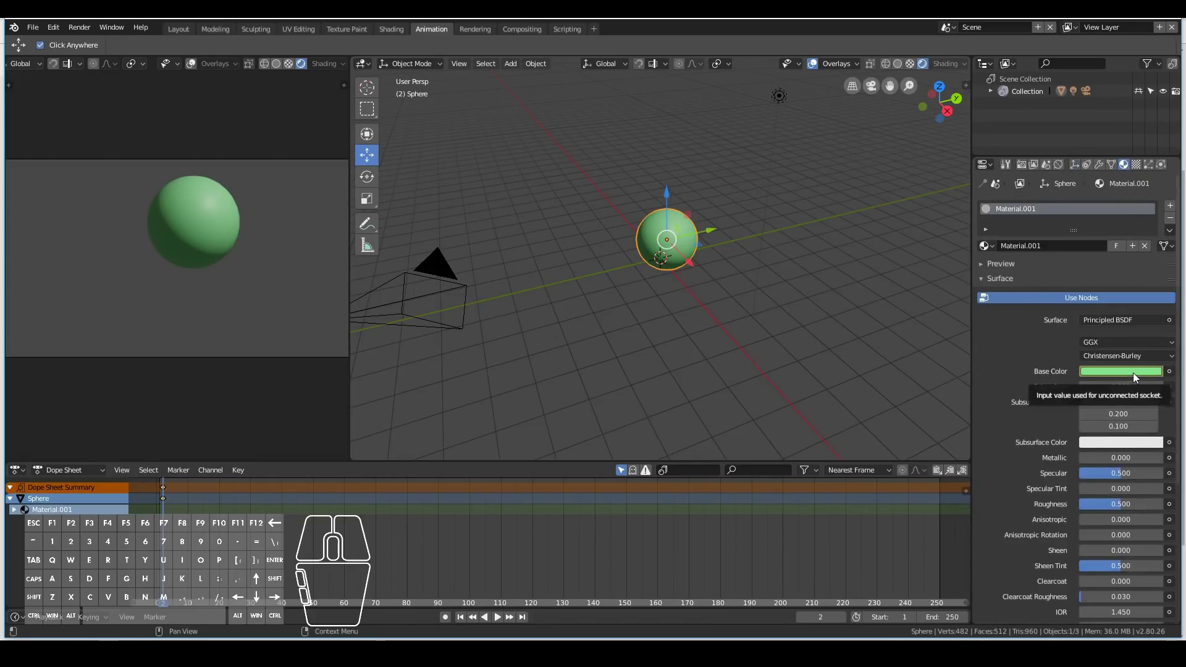
- At frame 40, change the sphere material's base color to red and keyframe it
{"action": "left_click_drag", "start_coordinate": [189, 551], "coordinate": [282, 551]}
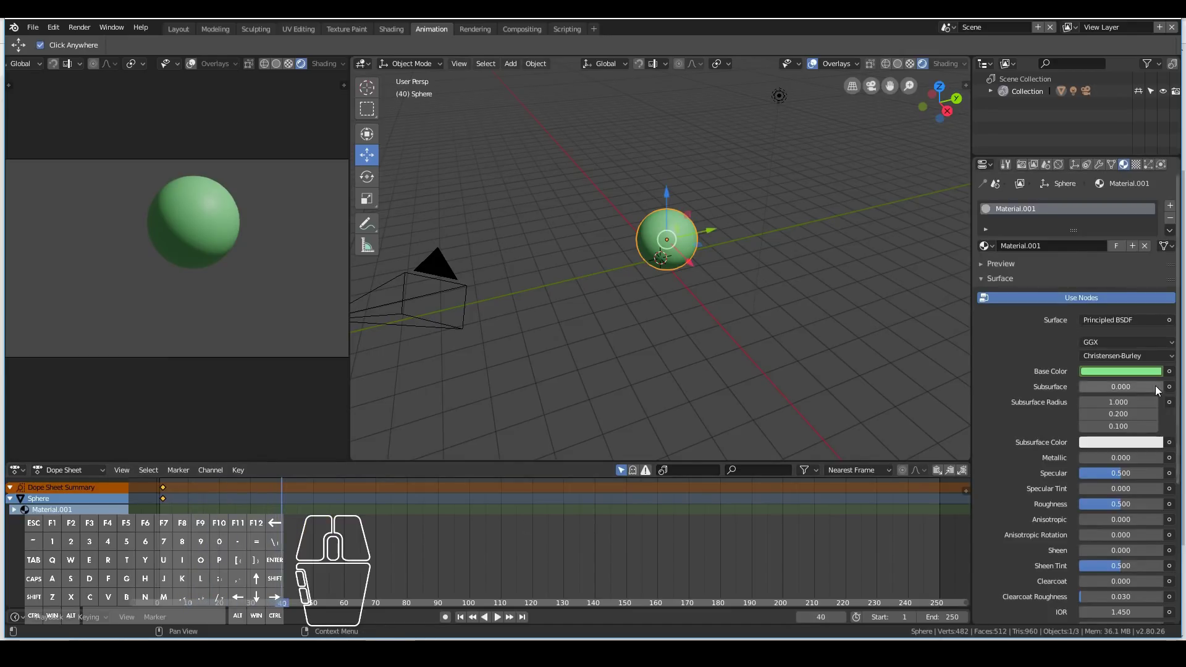
{"action": "left_click", "coordinate": [1139, 371]}
{"action": "left_click_drag", "start_coordinate": [1081, 236], "coordinate": [1100, 266]}
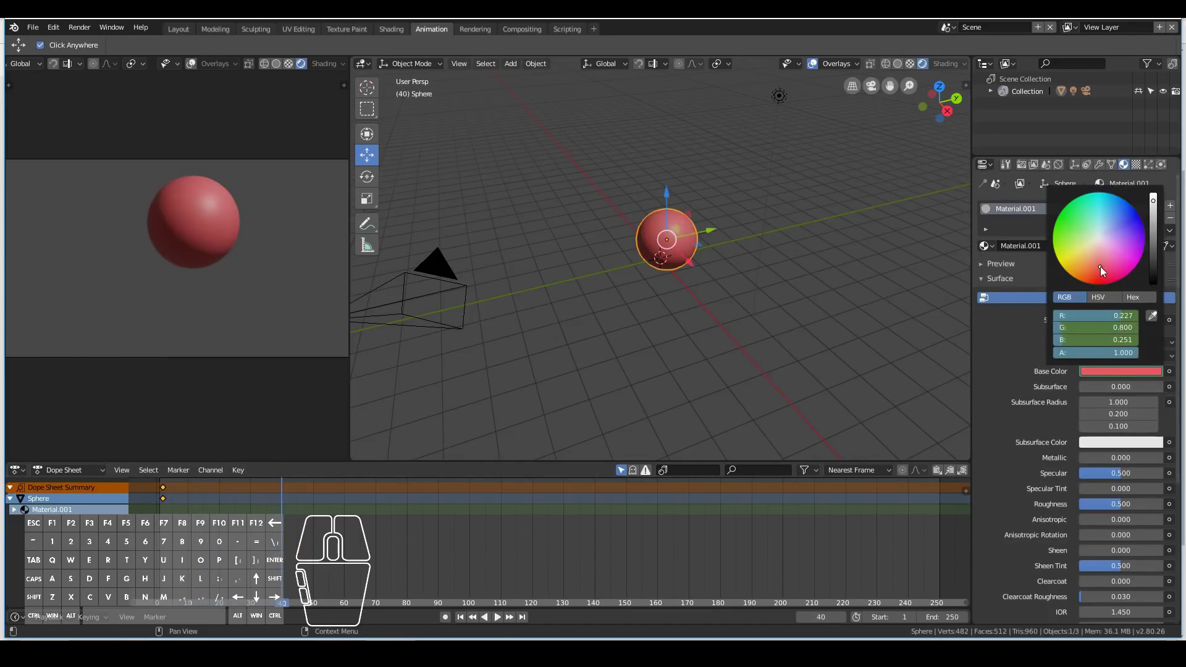
{"action": "key", "text": "i"}
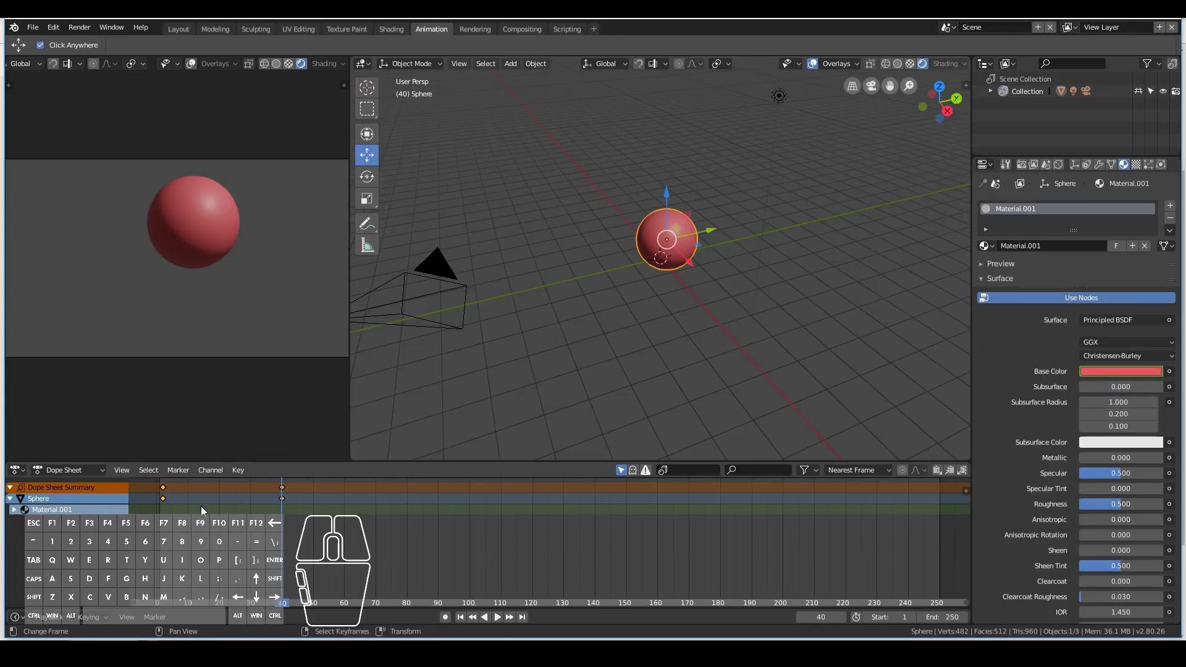
- Expand the material's animation channel and play from frame 2 to check the green-to-red color change
{"action": "left_click", "coordinate": [12, 511]}
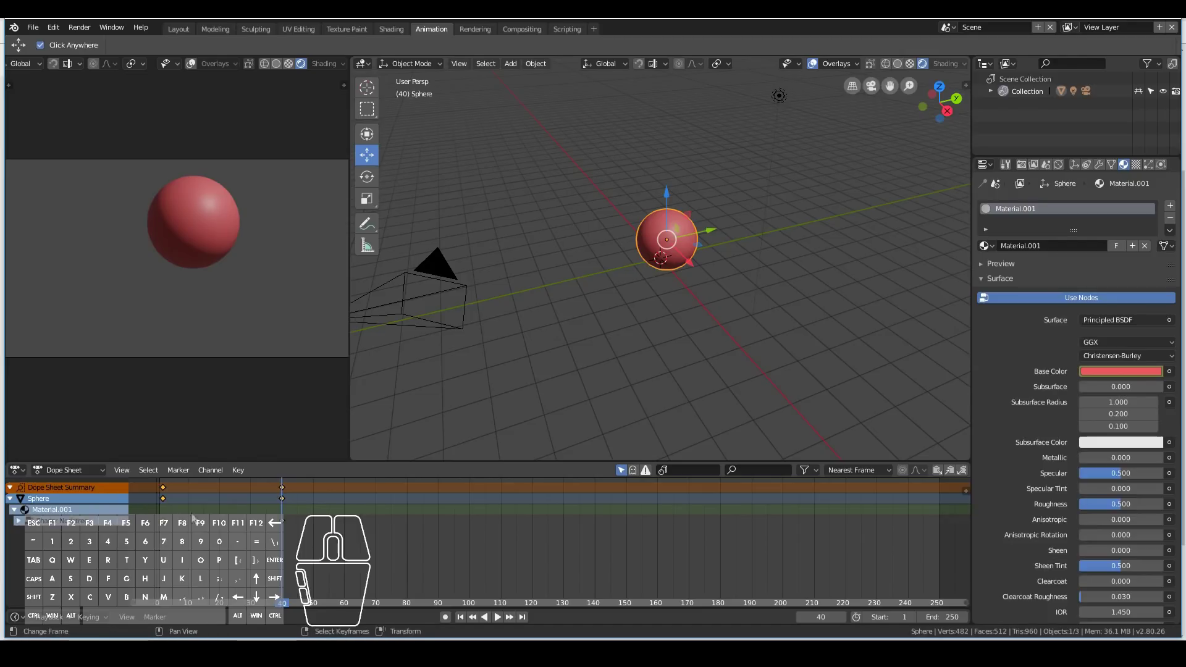
{"action": "left_click", "coordinate": [460, 616]}
{"action": "left_click", "coordinate": [498, 617]}
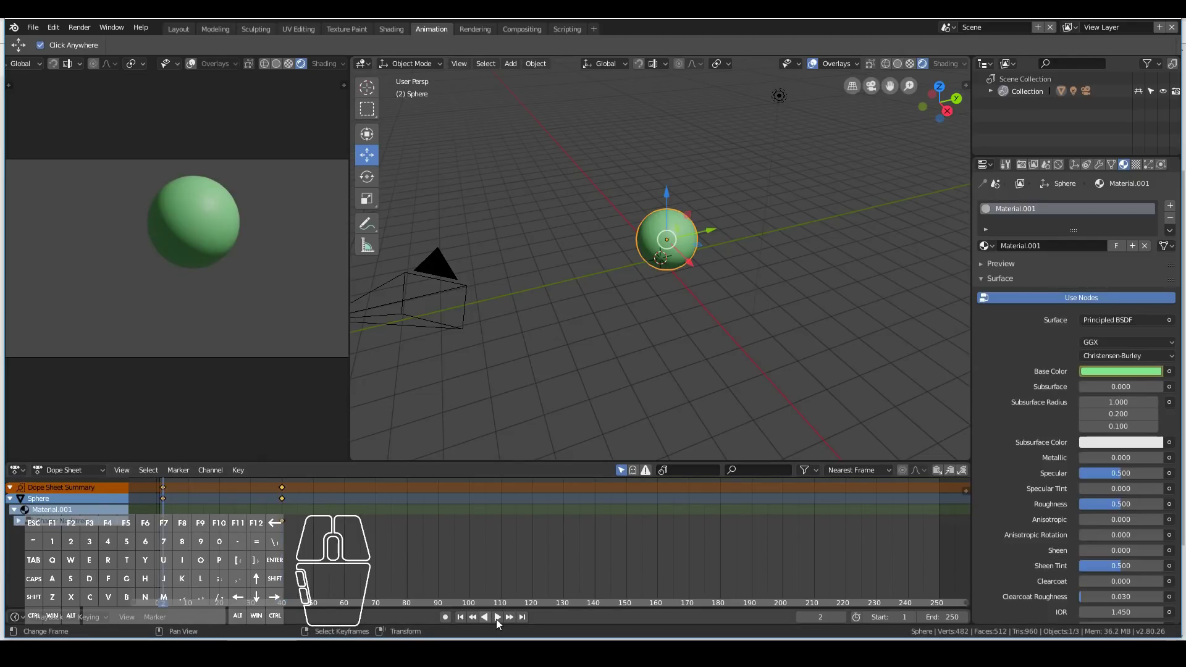
{"action": "left_click", "coordinate": [497, 617]}
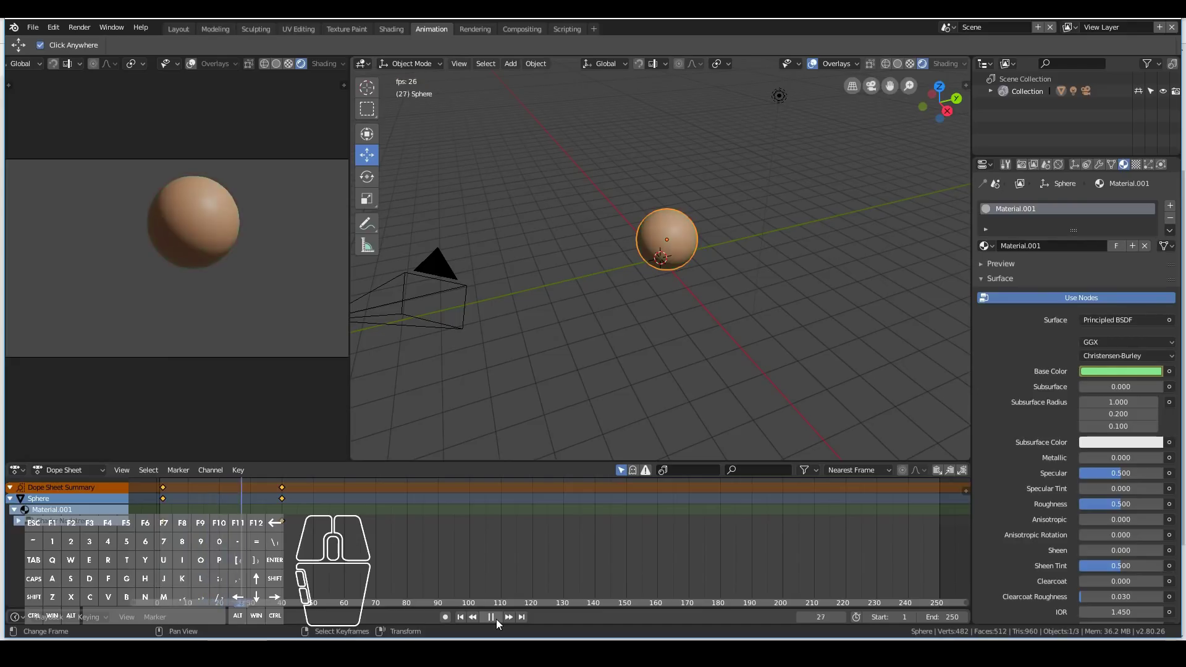
{"action": "key", "text": "Escape"}
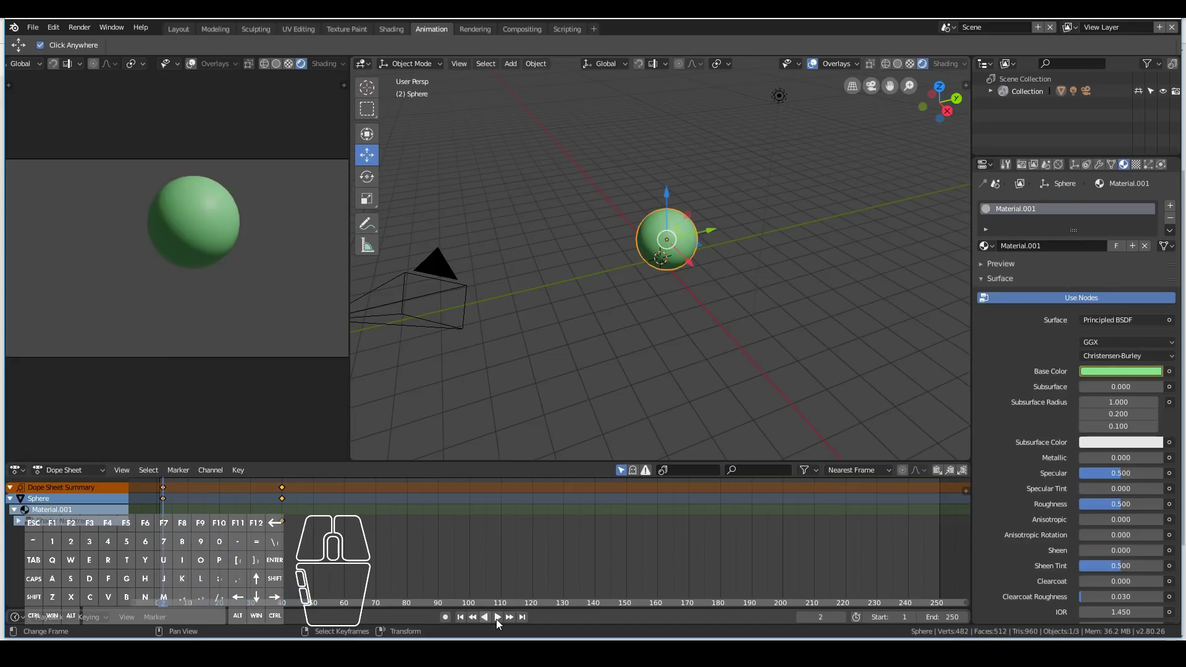
{"action": "left_click", "coordinate": [498, 616]}
{"action": "key", "text": "Escape"}
- Duplicate the green color keyframe at frame 2 and place the copy at about frame 80
{"action": "right_click", "coordinate": [163, 488]}
{"action": "key", "text": "shift+d"}
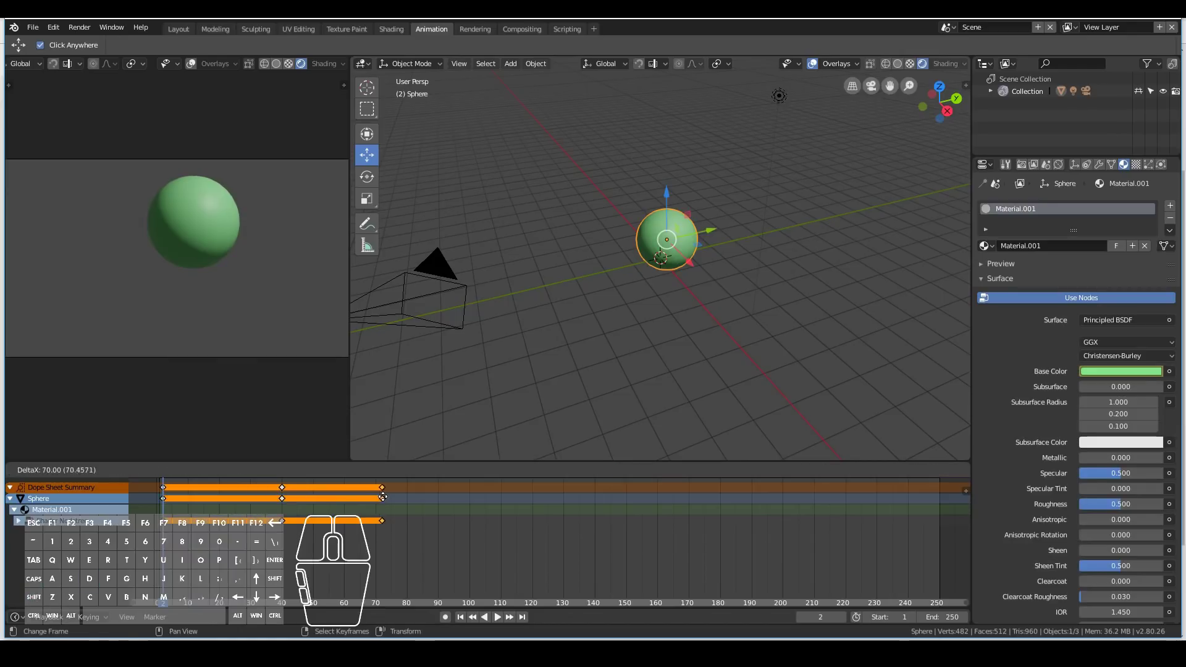
{"action": "left_click", "coordinate": [406, 498]}
- Play the animation from frame 4 to check the color change from green to red and back
{"action": "key", "text": "Right"}
{"action": "key", "text": "Right"}
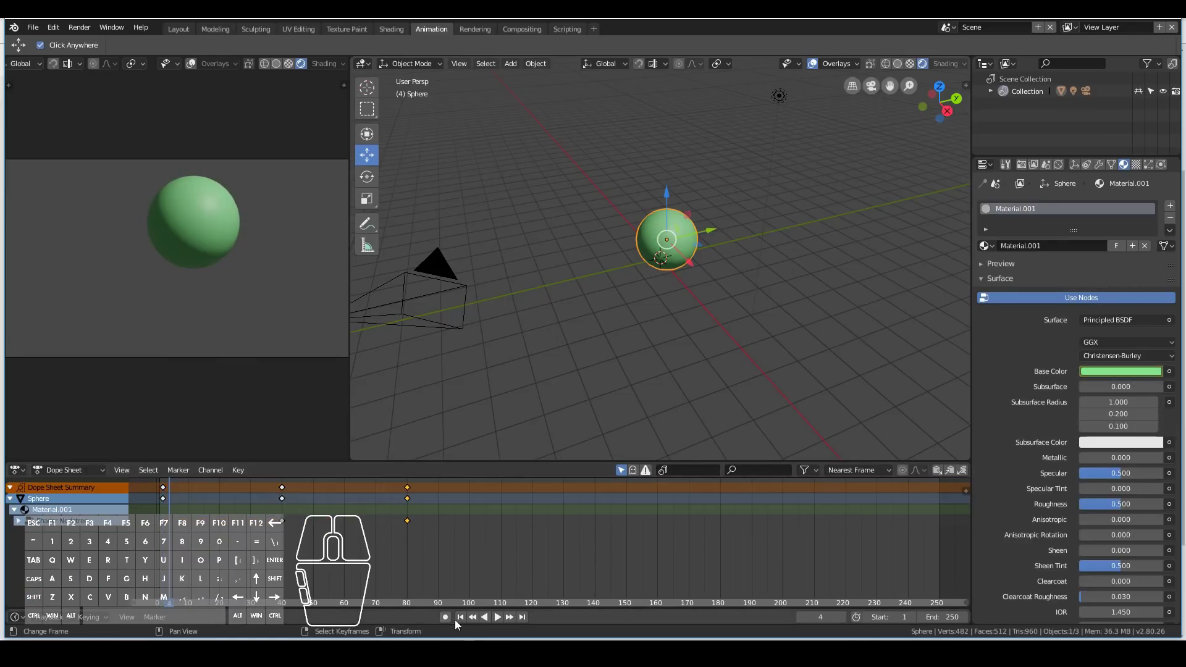
{"action": "left_click", "coordinate": [497, 617]}
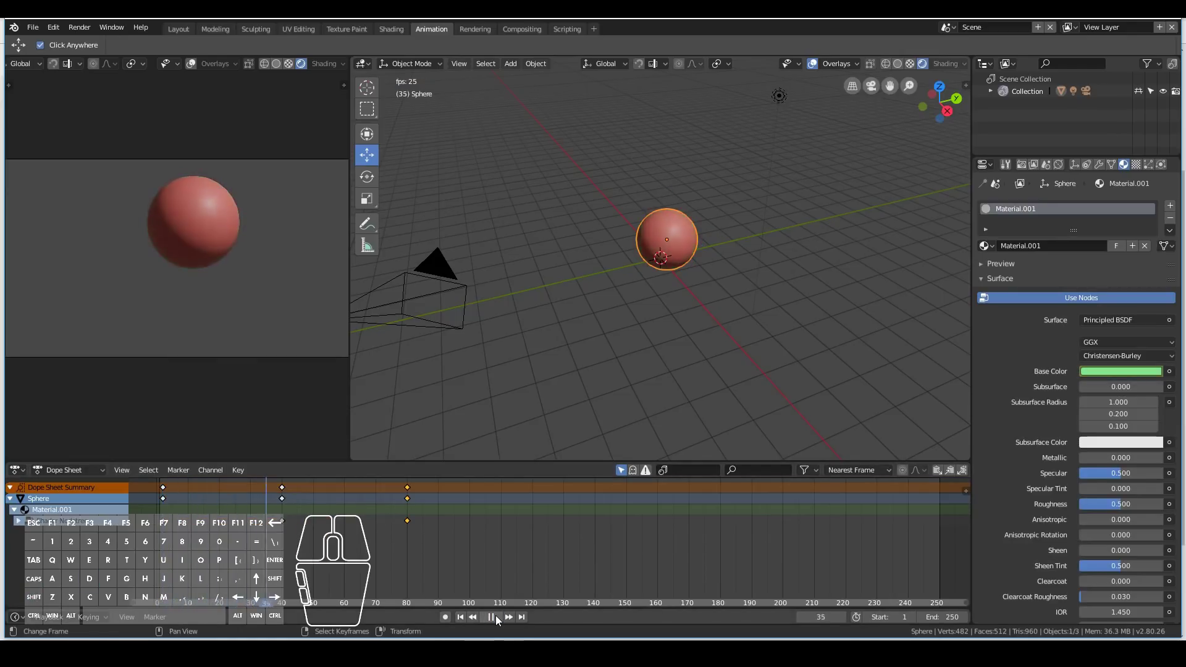
{"action": "key", "text": "Escape"}
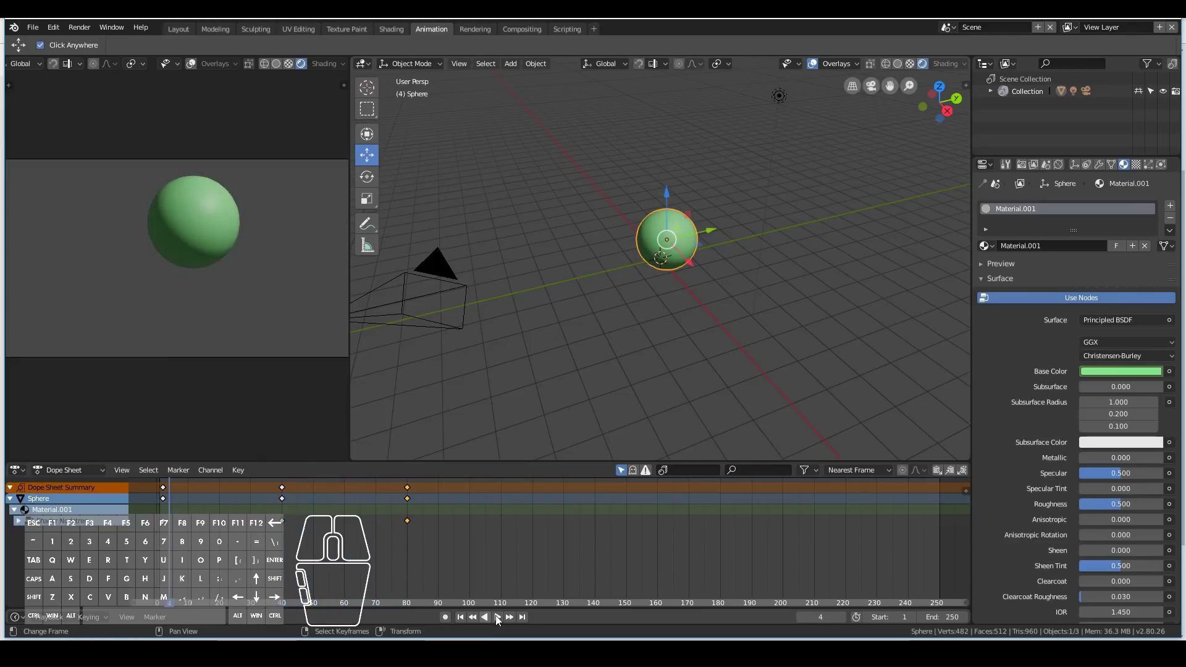
{"action": "left_click", "coordinate": [498, 620]}
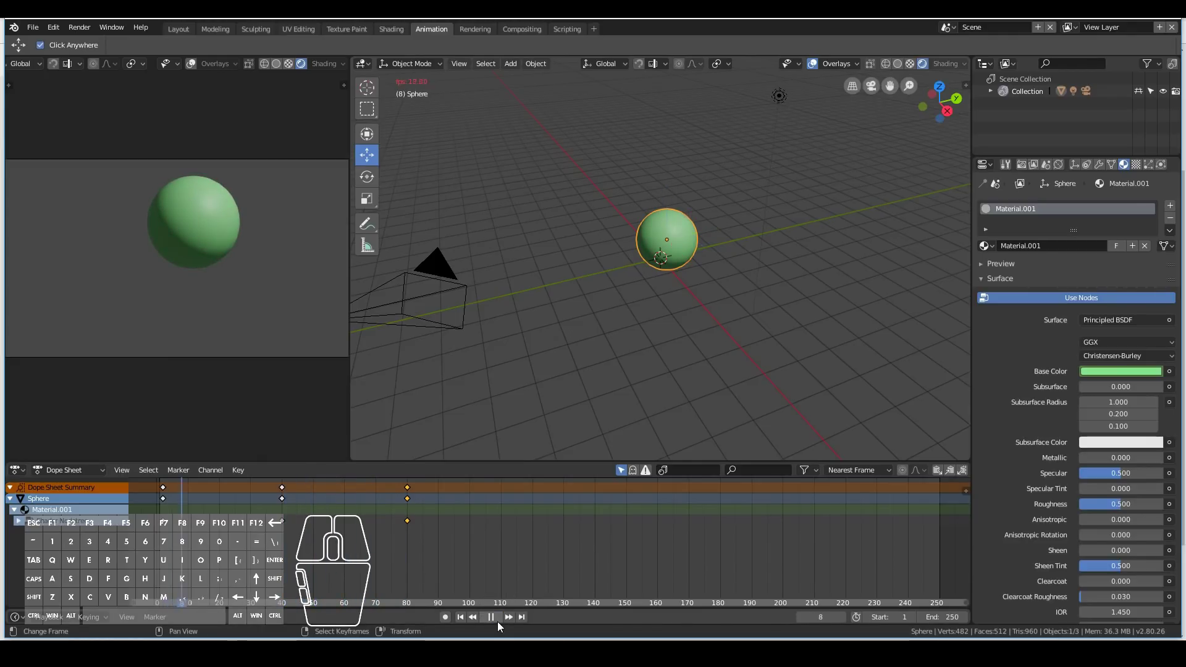
{"action": "key", "text": "Escape"}
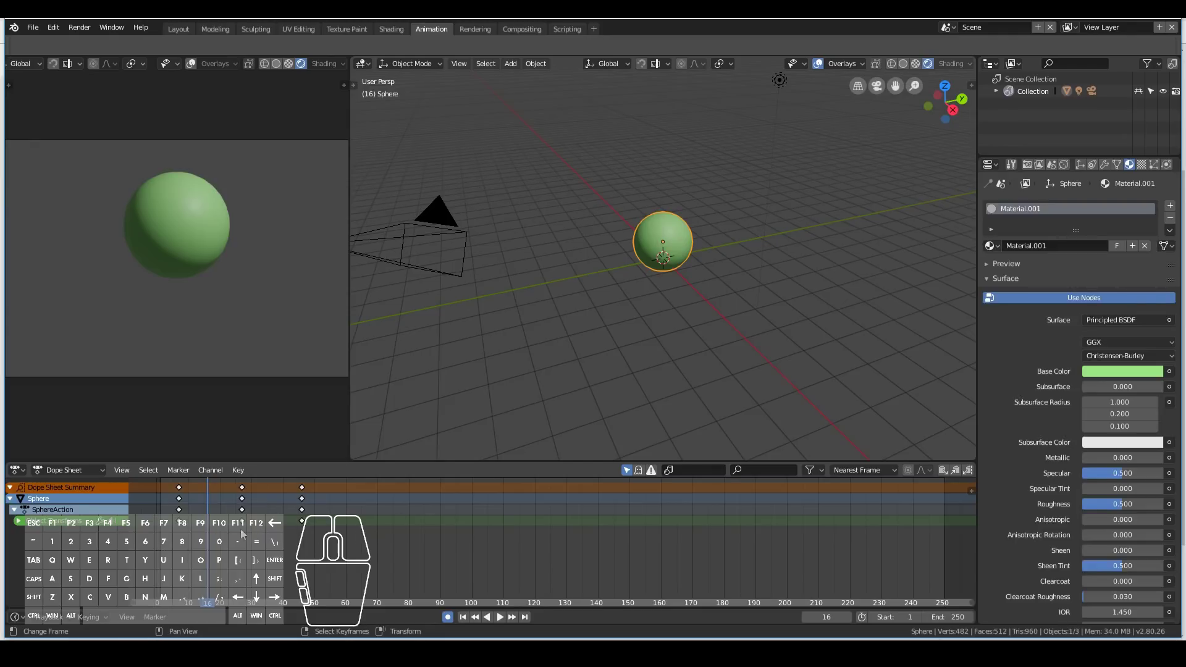
- Go to the sphere's first location keyframe at frame 7 and play its motion
{"action": "left_click_drag", "start_coordinate": [208, 535], "coordinate": [177, 545]}
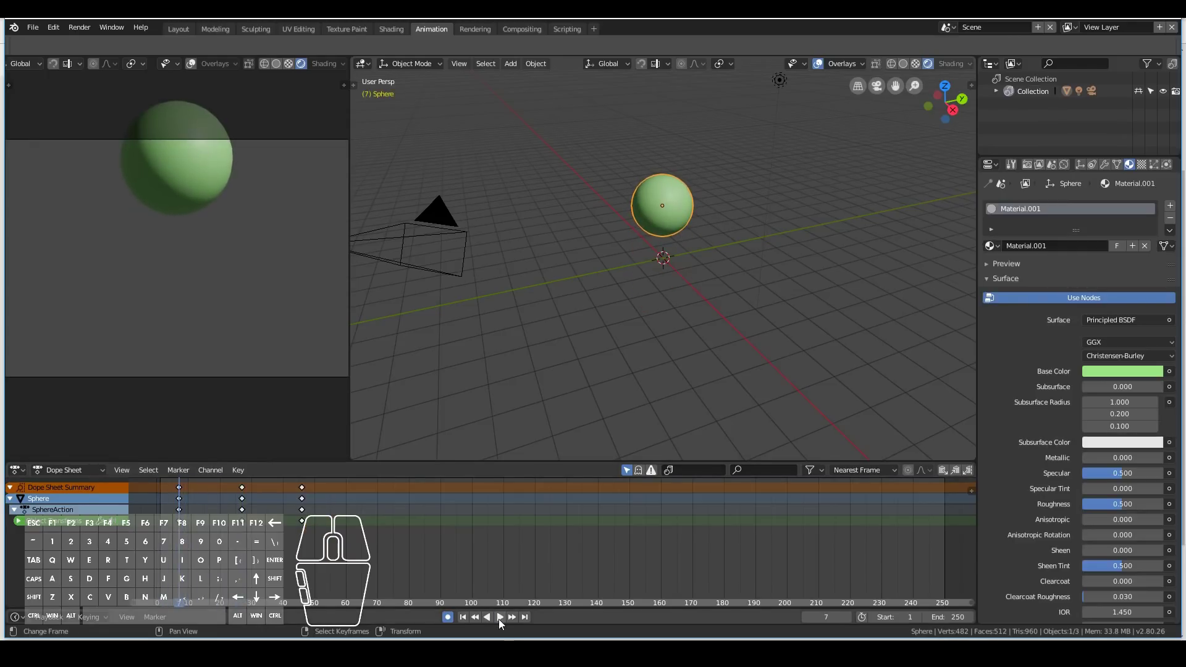
{"action": "left_click", "coordinate": [499, 617]}
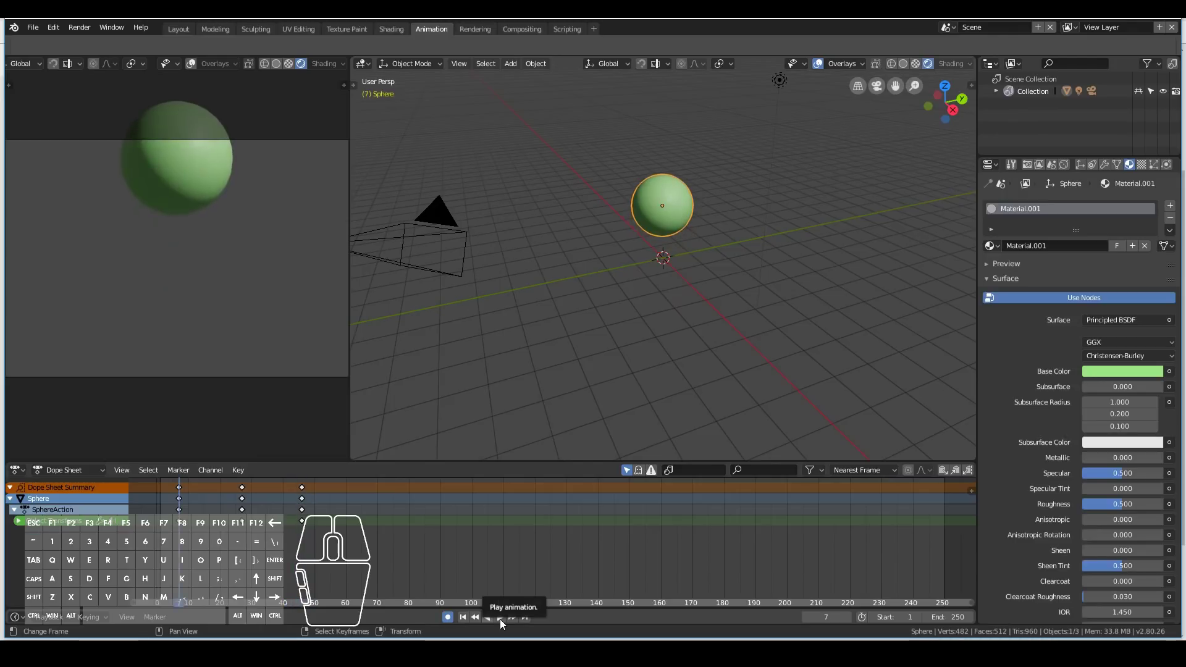
{"action": "left_click", "coordinate": [499, 619]}
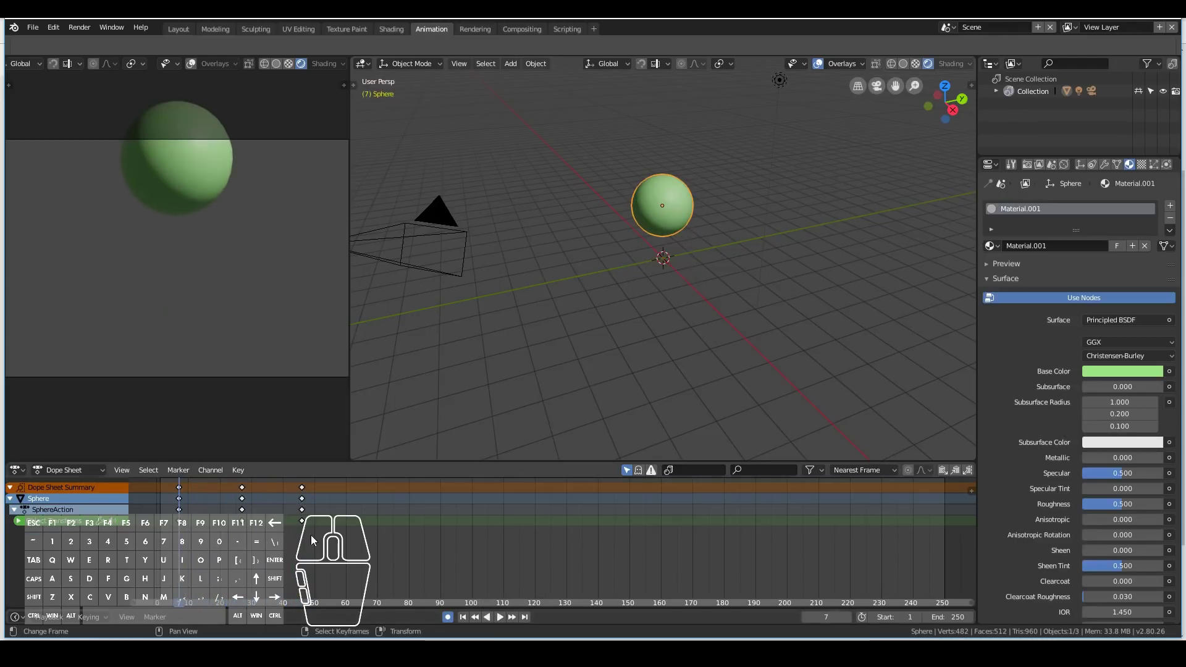
- Move the second and third sphere keyframes earlier, to about frames 19 and 31, and play the faster motion
{"action": "left_click", "coordinate": [242, 488], "text": "shift"}
{"action": "key", "text": "g"}
{"action": "left_click", "coordinate": [242, 505]}
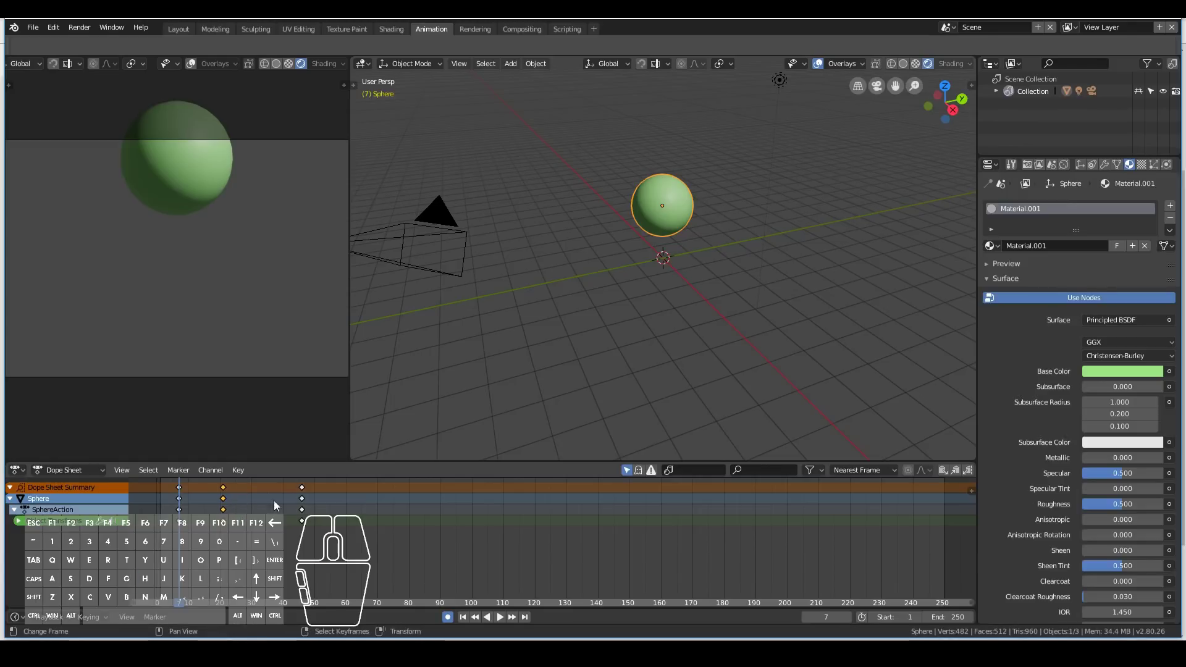
{"action": "key", "text": "g"}
{"action": "left_click", "coordinate": [261, 498]}
{"action": "left_click", "coordinate": [226, 498]}
{"action": "key", "text": "g"}
{"action": "left_click", "coordinate": [221, 496]}
{"action": "left_click", "coordinate": [261, 488]}
{"action": "key", "text": "g"}
{"action": "left_click", "coordinate": [256, 488]}
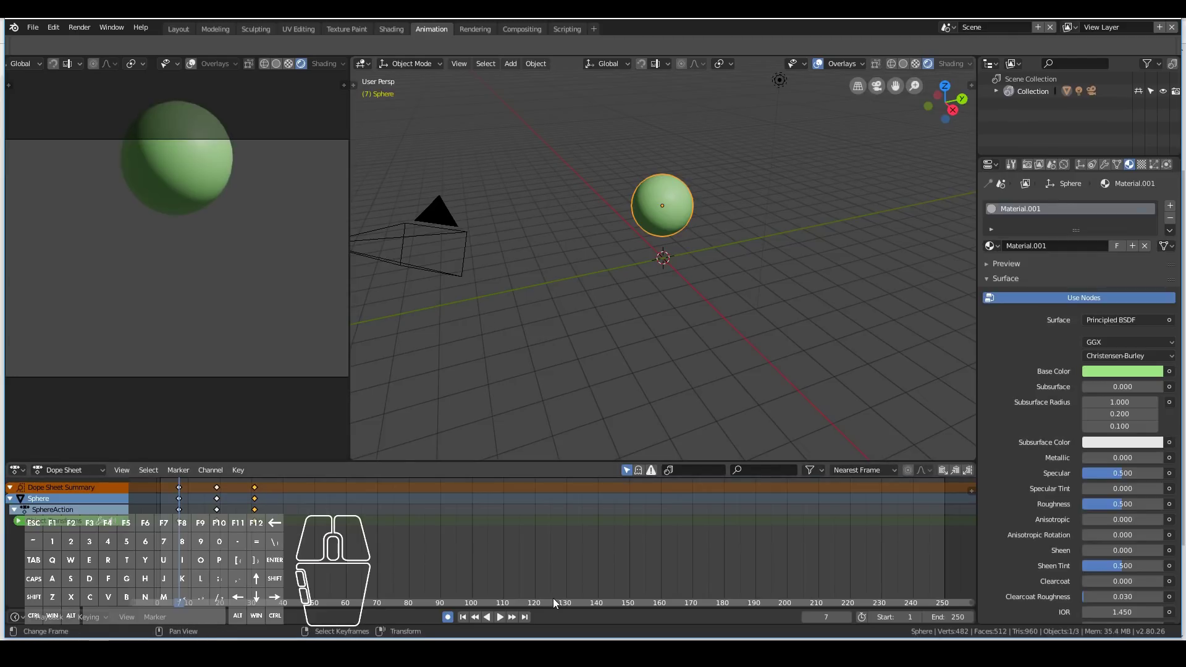
{"action": "left_click", "coordinate": [500, 616]}
{"action": "key", "text": "Escape"}
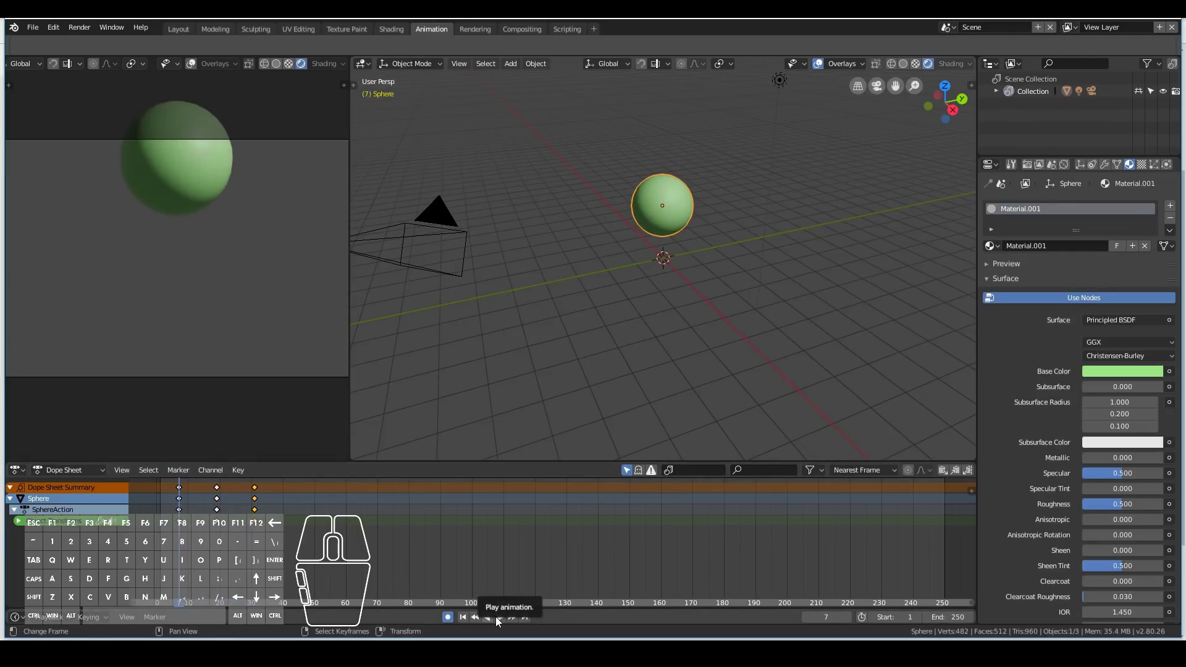
- Move the second and third sphere keyframes to about frames 31 and 57 to slow the motion
{"action": "right_click", "coordinate": [217, 488], "text": "shift"}
{"action": "key", "text": "g"}
{"action": "left_click", "coordinate": [309, 496]}
{"action": "right_click", "coordinate": [282, 498]}
{"action": "key", "text": "g"}
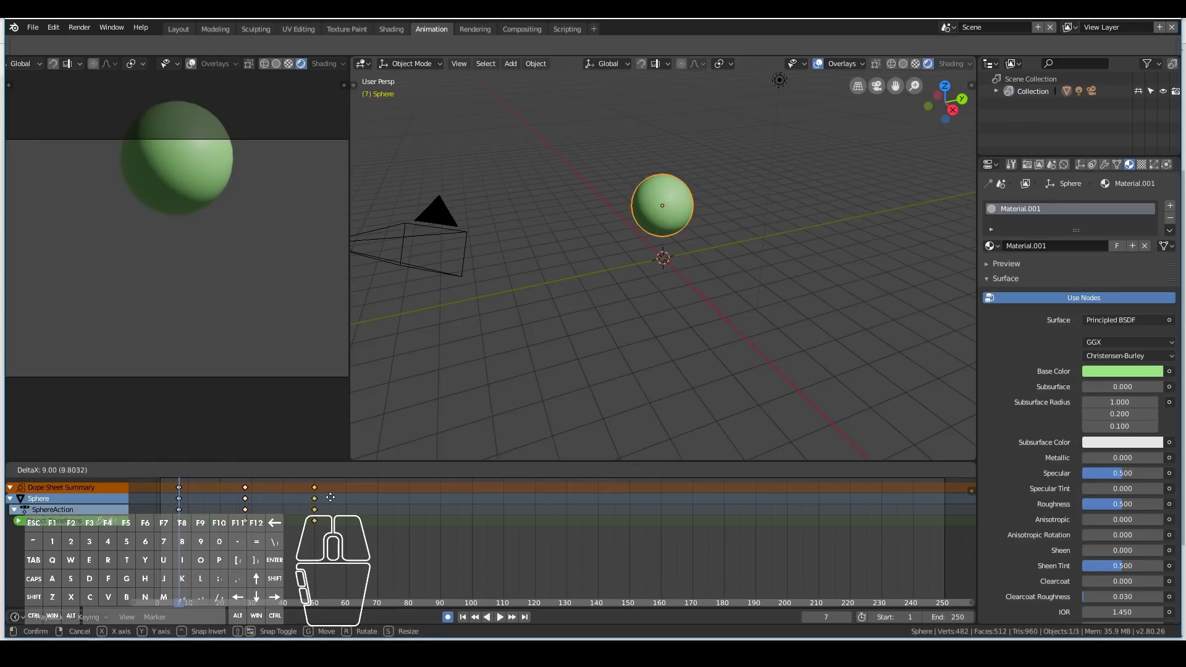
{"action": "left_click", "coordinate": [336, 499]}
{"action": "right_click", "coordinate": [239, 488]}
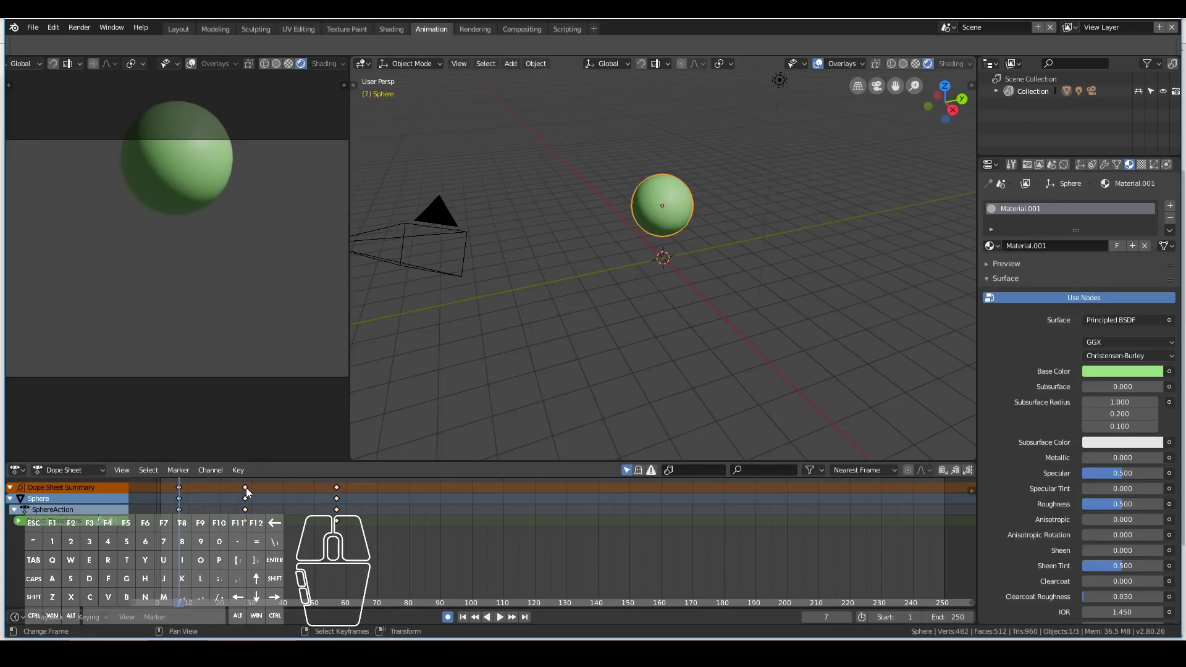
- Reselect the sphere and play the slower motion from frame 7
{"action": "key", "text": "alt+a"}
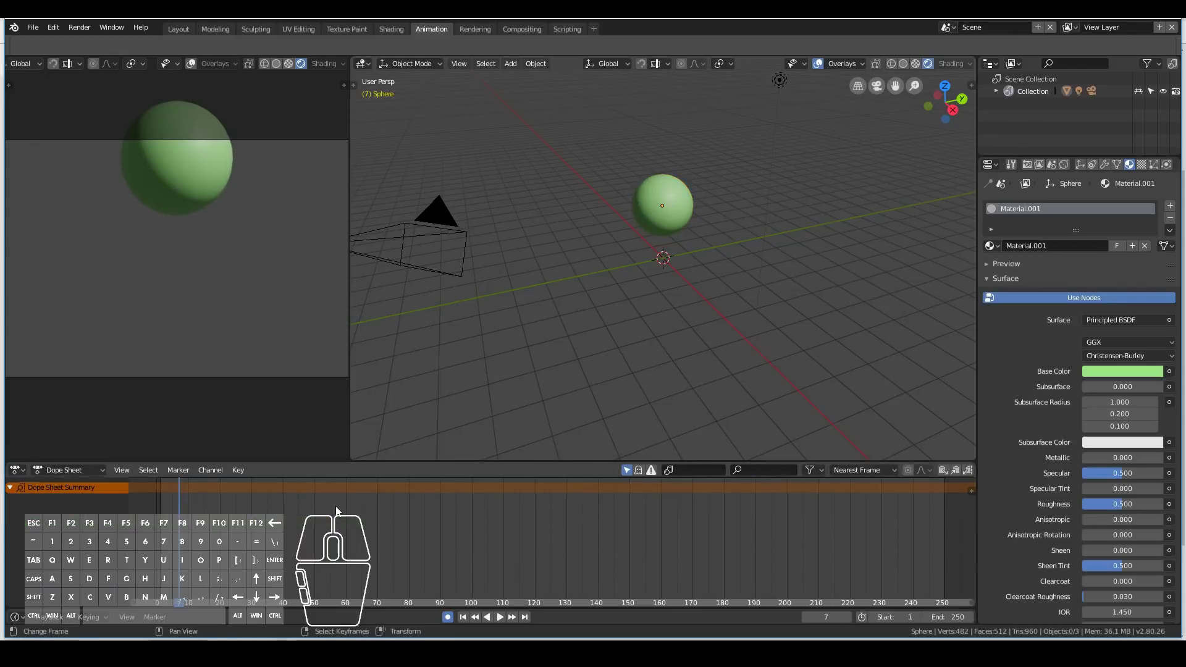
{"action": "right_click", "coordinate": [675, 211]}
{"action": "left_click", "coordinate": [500, 617]}
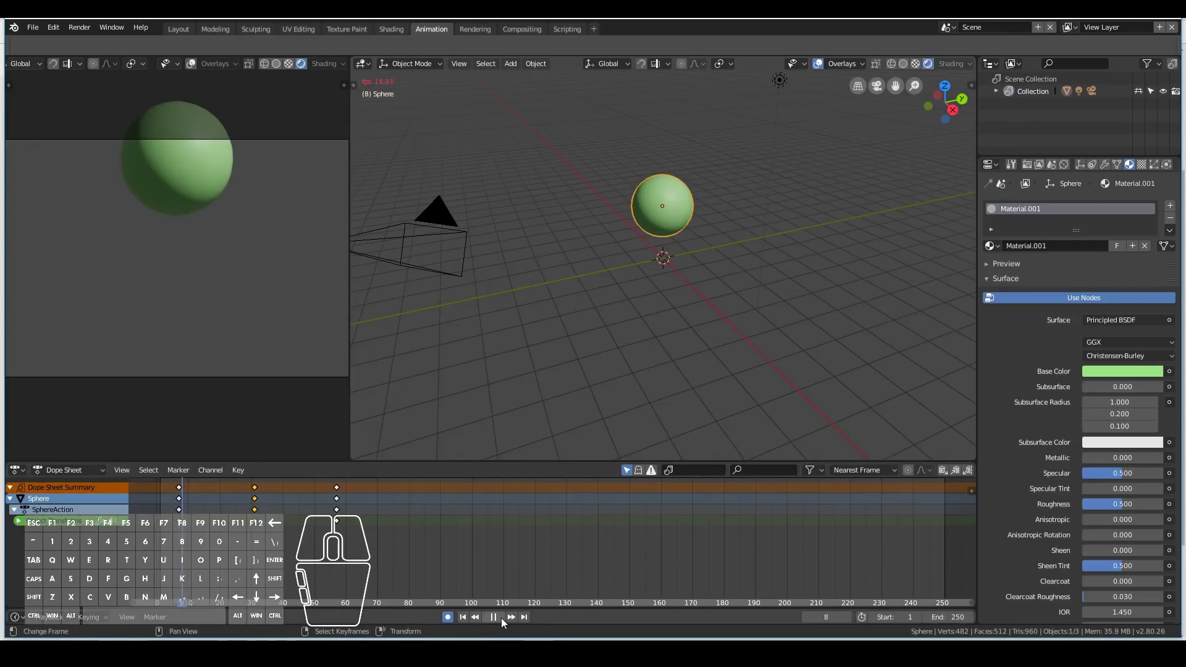
{"action": "key", "text": "Escape"}
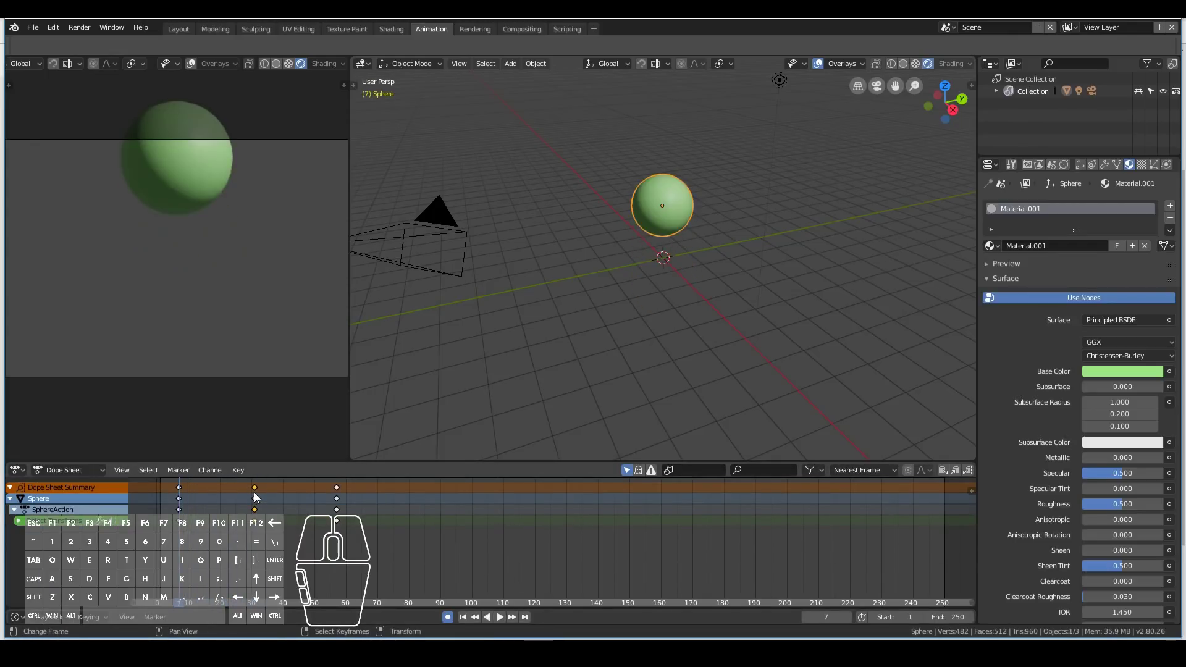
- Scale all the sphere's keyframes toward frame 7, bringing the last to about frame 34, and play the result
{"action": "left_click", "coordinate": [337, 498], "text": "shift"}
{"action": "key", "text": "s"}
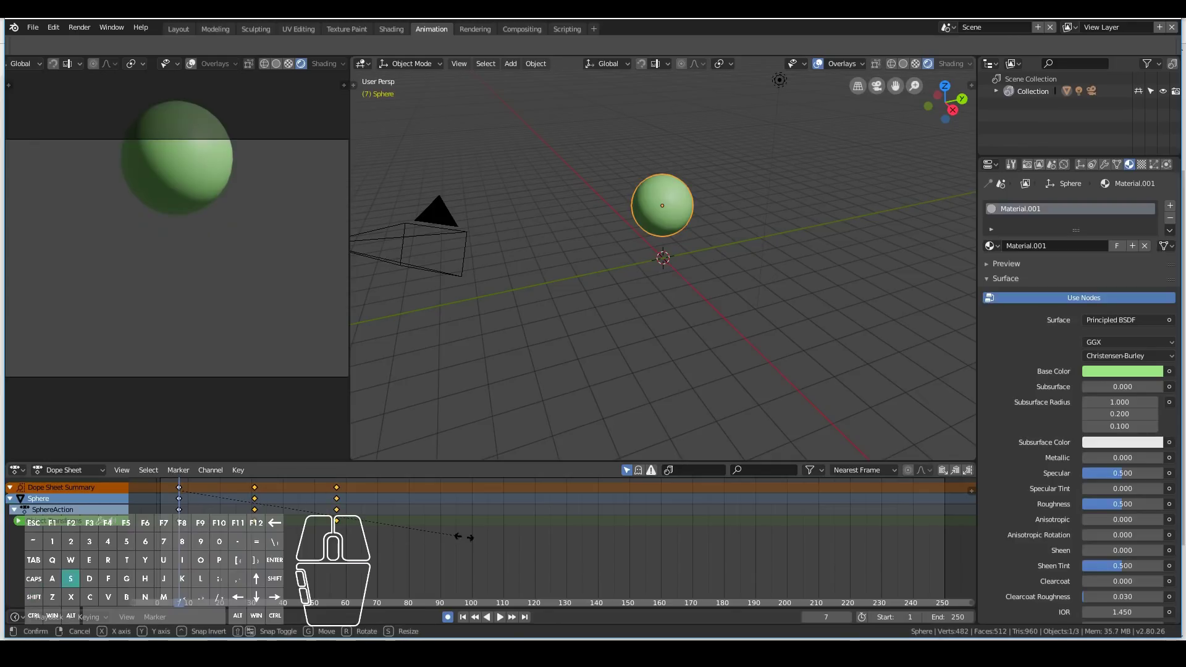
{"action": "left_click", "coordinate": [335, 543]}
{"action": "key", "text": "alt+a"}
{"action": "left_click", "coordinate": [501, 617]}
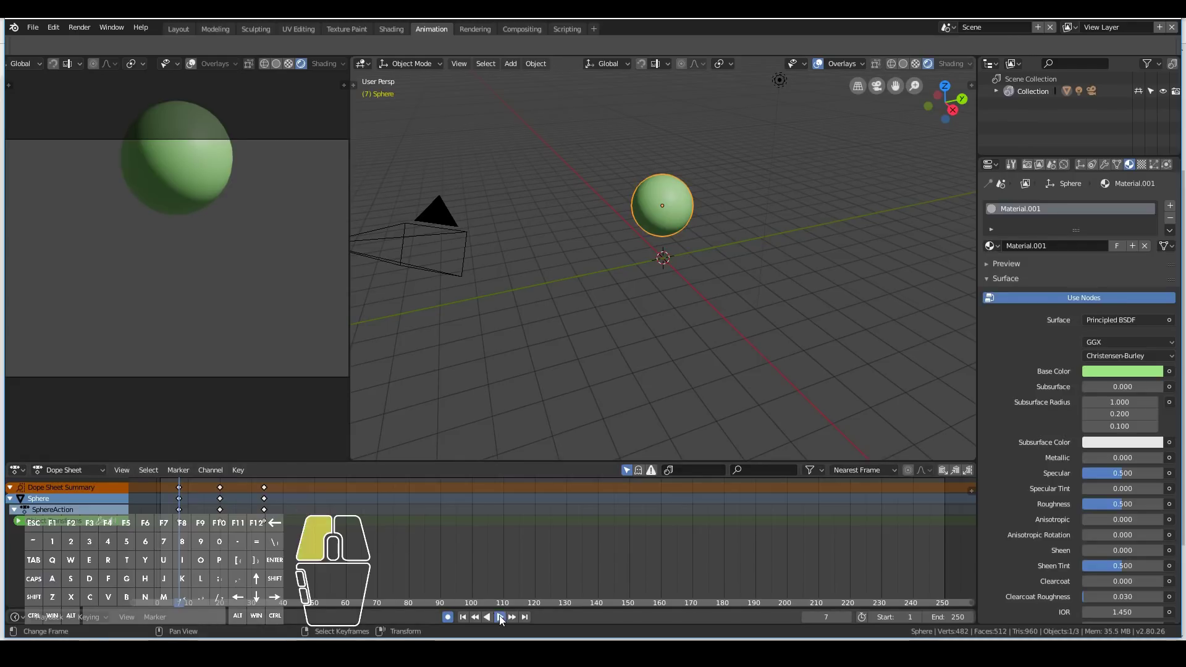
- Stop the playback and undo the scaling of the sphere's keyframes
{"action": "key", "text": "Escape"}
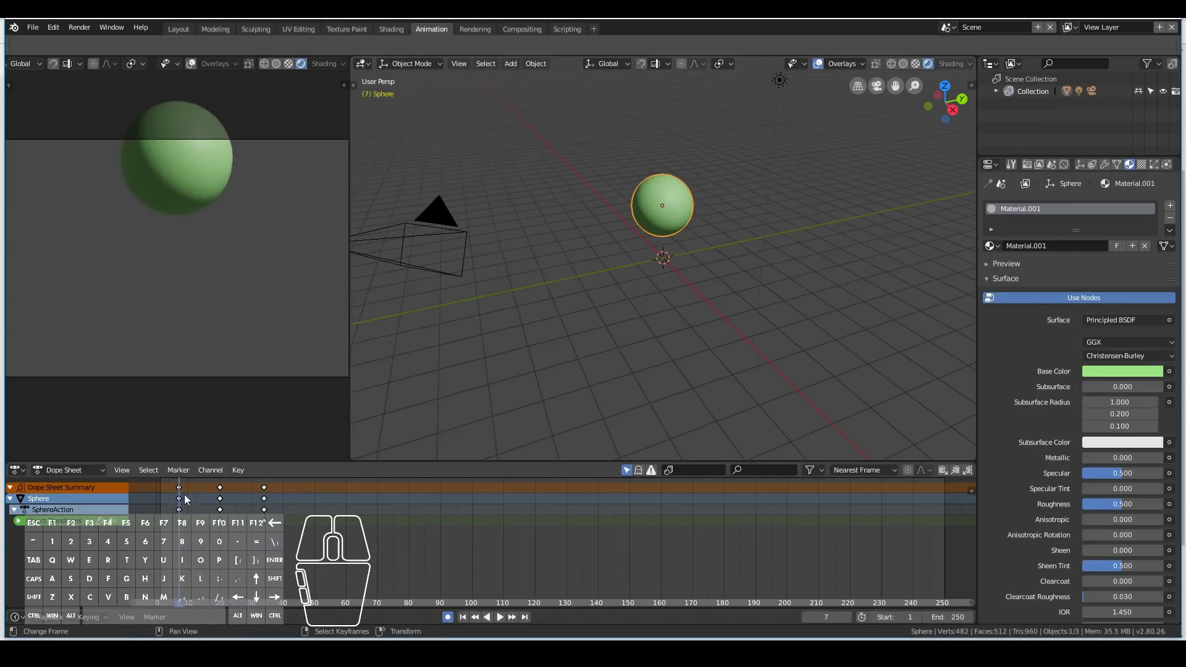
{"action": "key", "text": "ctrl+z"}
{"action": "key", "text": "ctrl+z"}
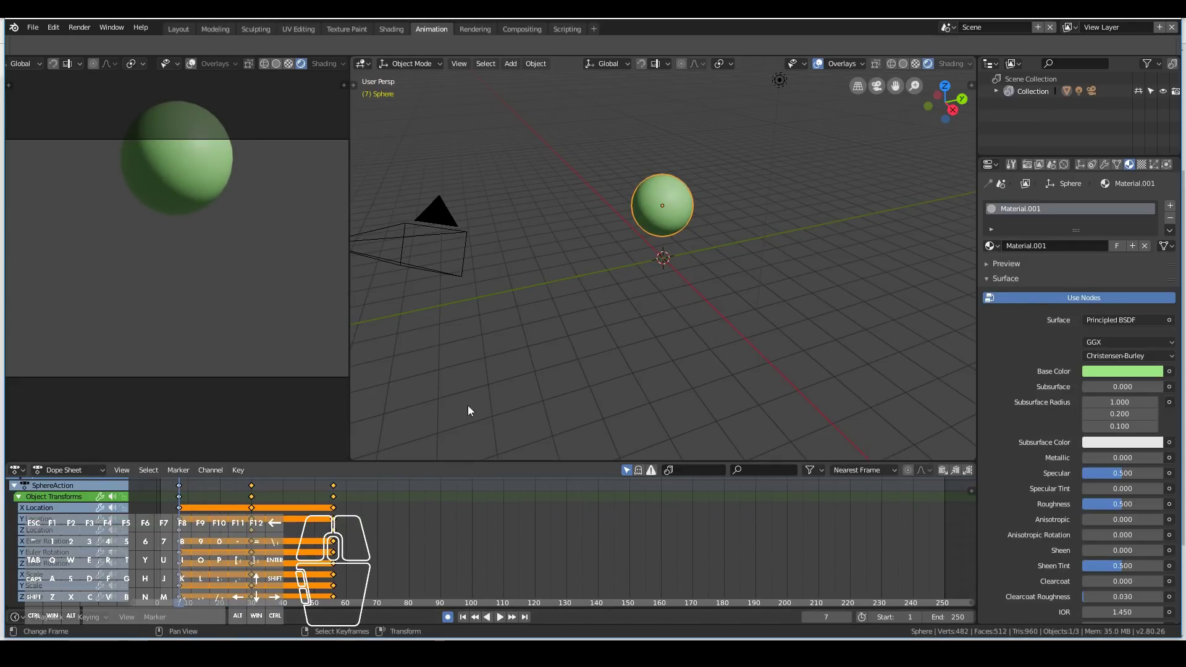
- Delete the X, Y and Z Euler Rotation channels from the sphere's action, keeping the location and scale channels
{"action": "left_click", "coordinate": [53, 552]}
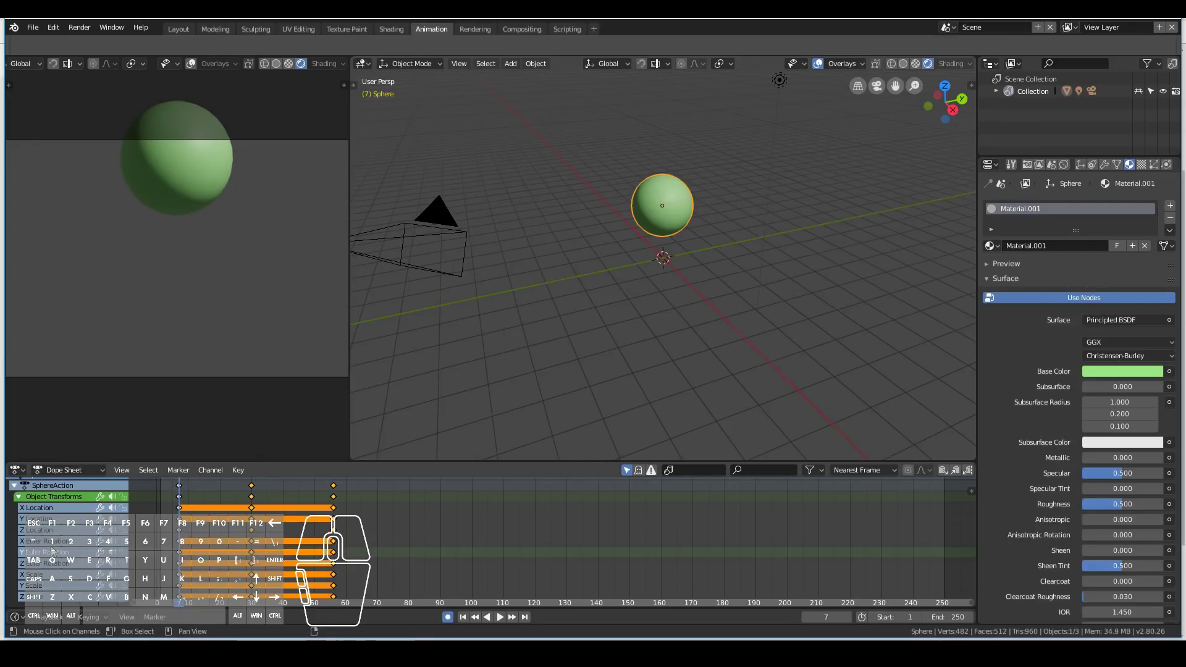
{"action": "left_click", "coordinate": [53, 541], "text": "shift"}
{"action": "left_click", "coordinate": [46, 563], "text": "shift"}
{"action": "left_click", "coordinate": [39, 586], "text": "shift"}
{"action": "left_click", "coordinate": [38, 574], "text": "shift"}
{"action": "left_click", "coordinate": [38, 597], "text": "shift"}
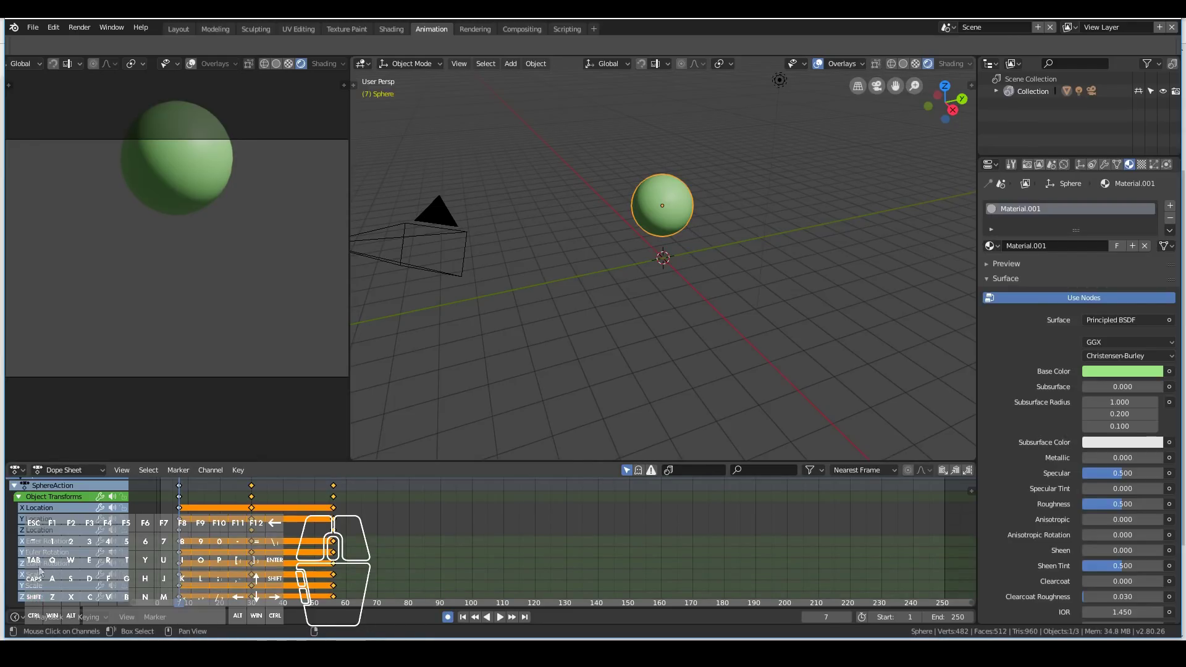
{"action": "left_click", "coordinate": [38, 574], "text": "shift"}
{"action": "left_click", "coordinate": [38, 586], "text": "shift"}
{"action": "left_click", "coordinate": [38, 597], "text": "shift"}
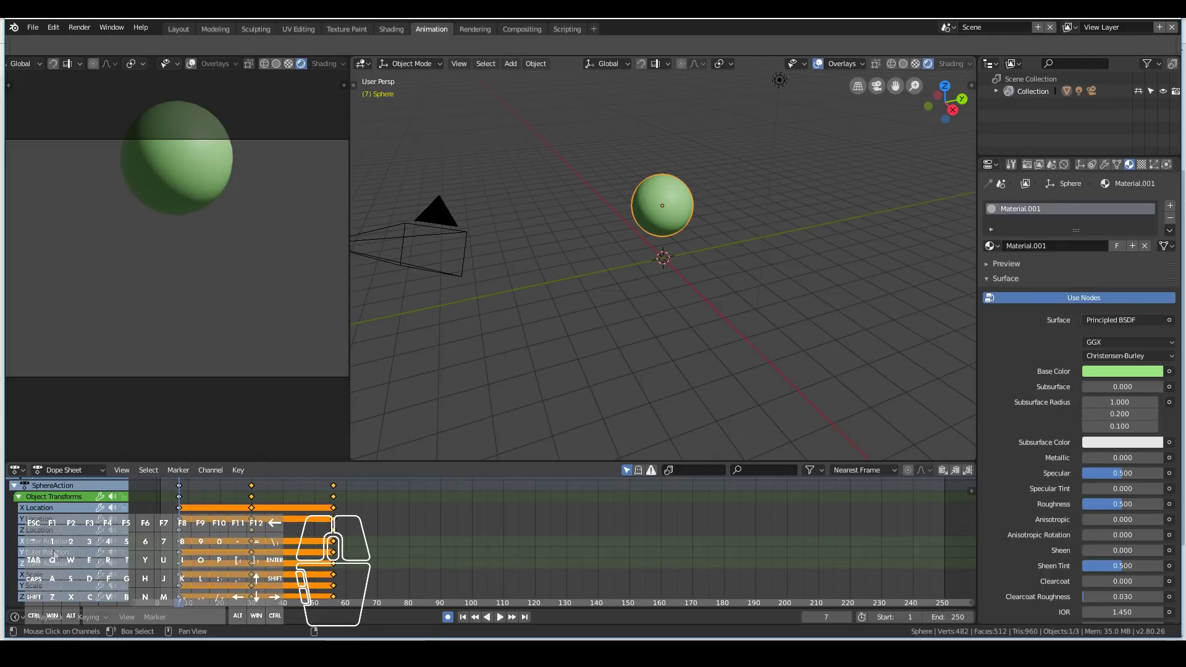
{"action": "key", "text": "x"}
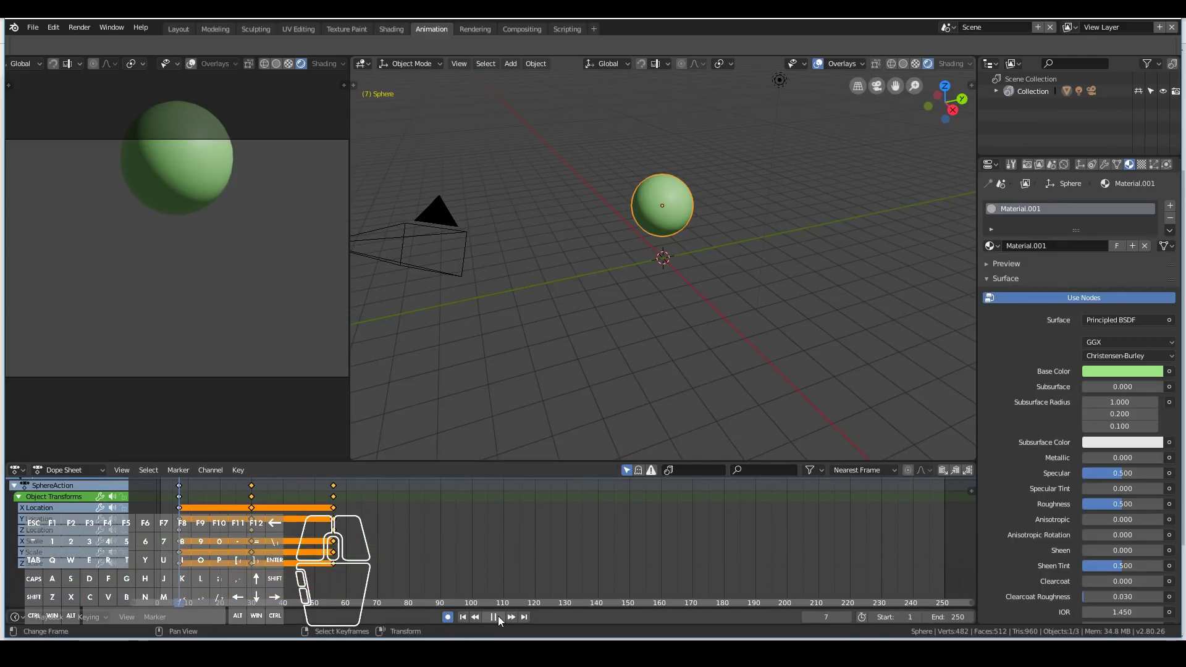
- Play the sphere's animation without rotation from frame 7 and stop it near the middle keyframe
{"action": "key", "text": "Escape"}
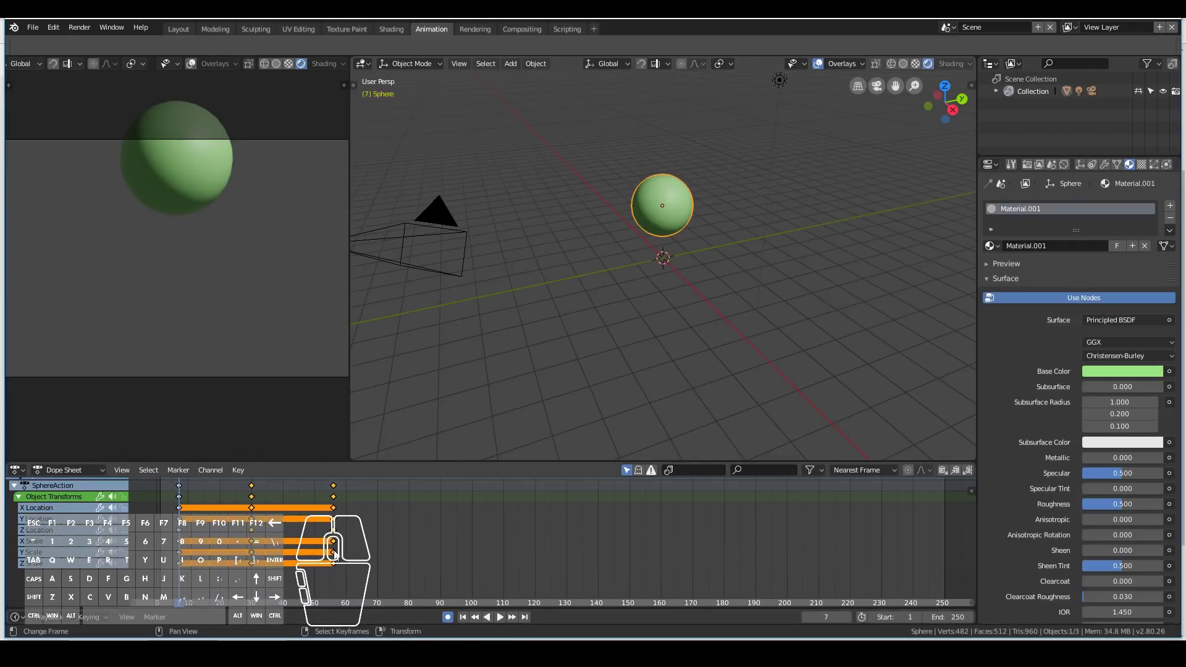
{"action": "left_click", "coordinate": [254, 530]}
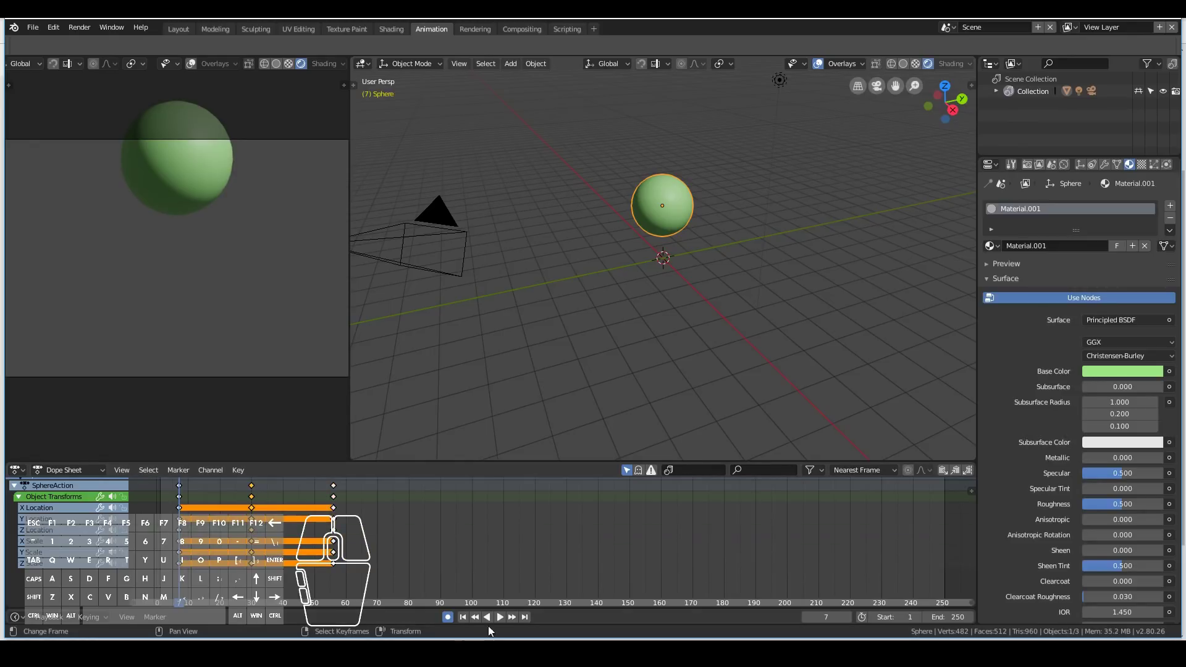
{"action": "left_click", "coordinate": [499, 617]}
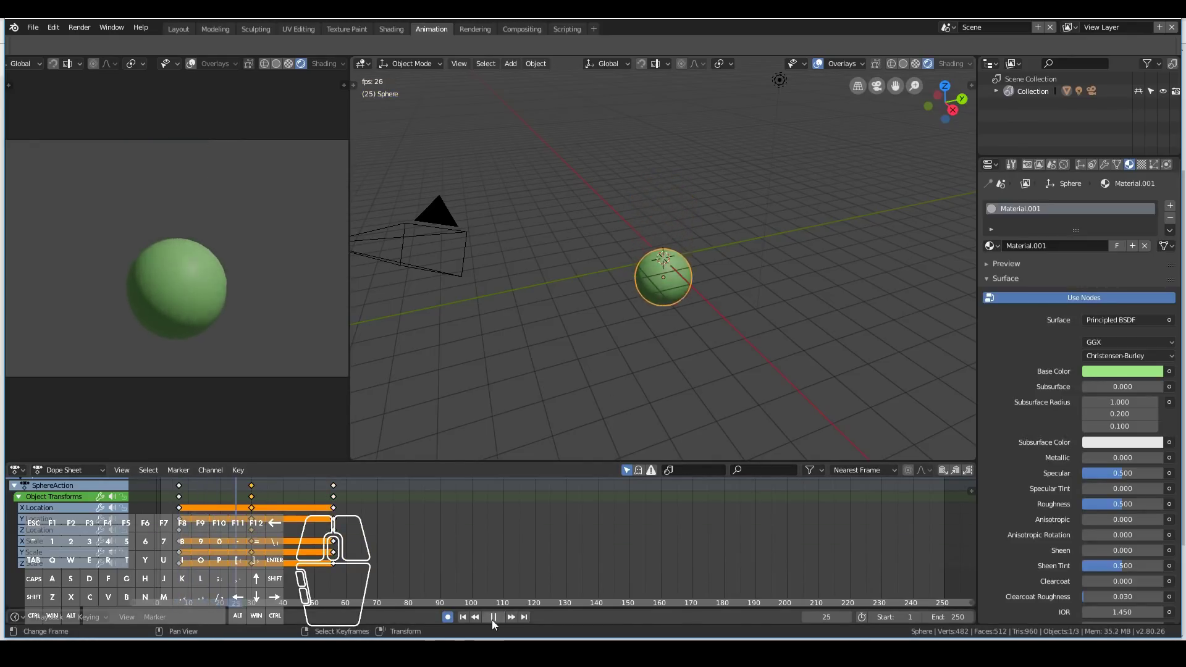
{"action": "left_click", "coordinate": [493, 617]}
- Select all of the sphere's middle keyframes at frame 30 and set their handle type to Vector
{"action": "right_click", "coordinate": [250, 487]}
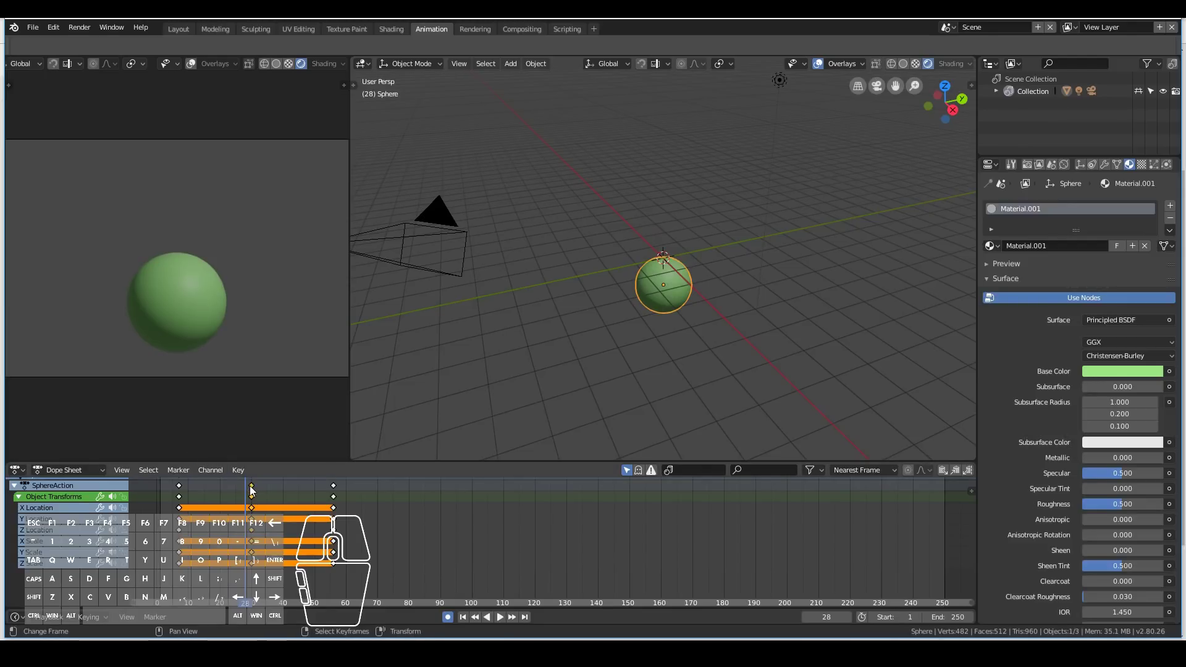
{"action": "scroll", "coordinate": [250, 491], "scroll_direction": "down", "scroll_amount": 1}
{"action": "left_click", "coordinate": [209, 485]}
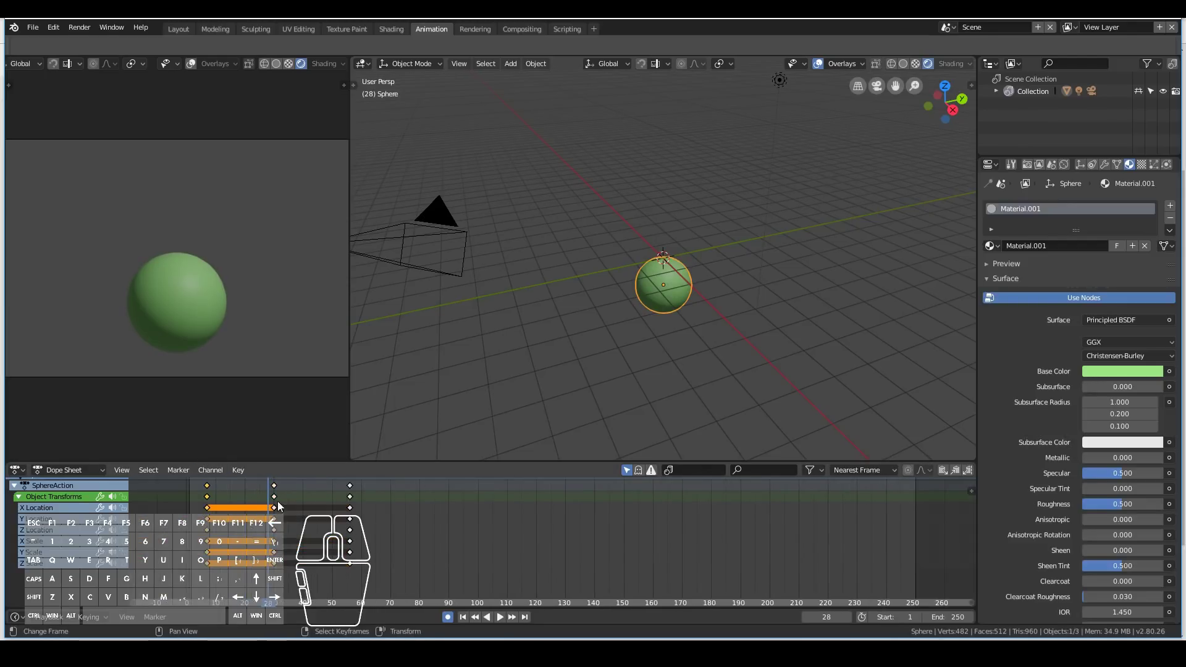
{"action": "left_click", "coordinate": [274, 518]}
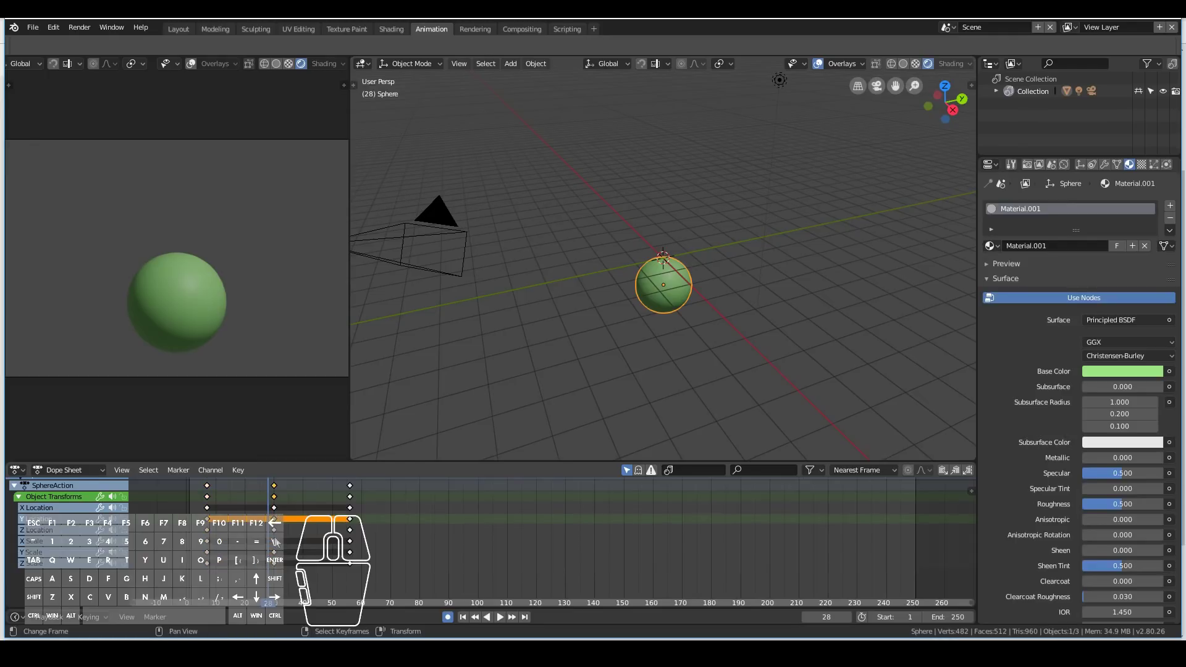
{"action": "left_click", "coordinate": [274, 541]}
{"action": "right_click", "coordinate": [275, 551]}
{"action": "right_click", "coordinate": [274, 563]}
{"action": "right_click", "coordinate": [274, 530]}
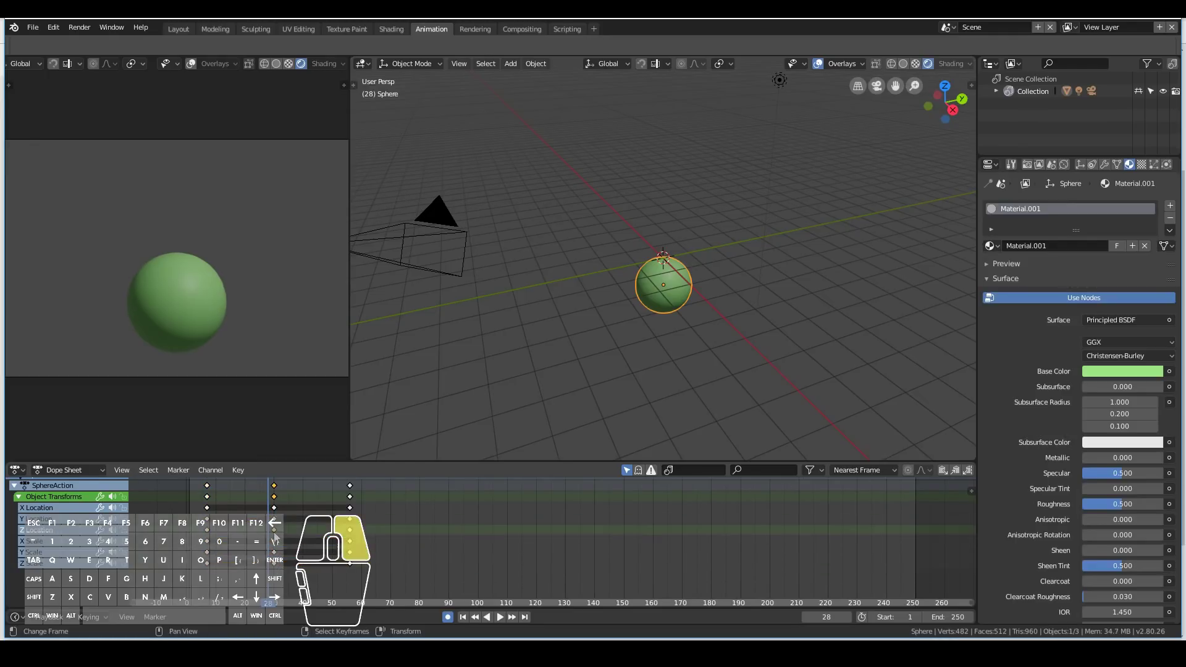
{"action": "left_click", "coordinate": [275, 486]}
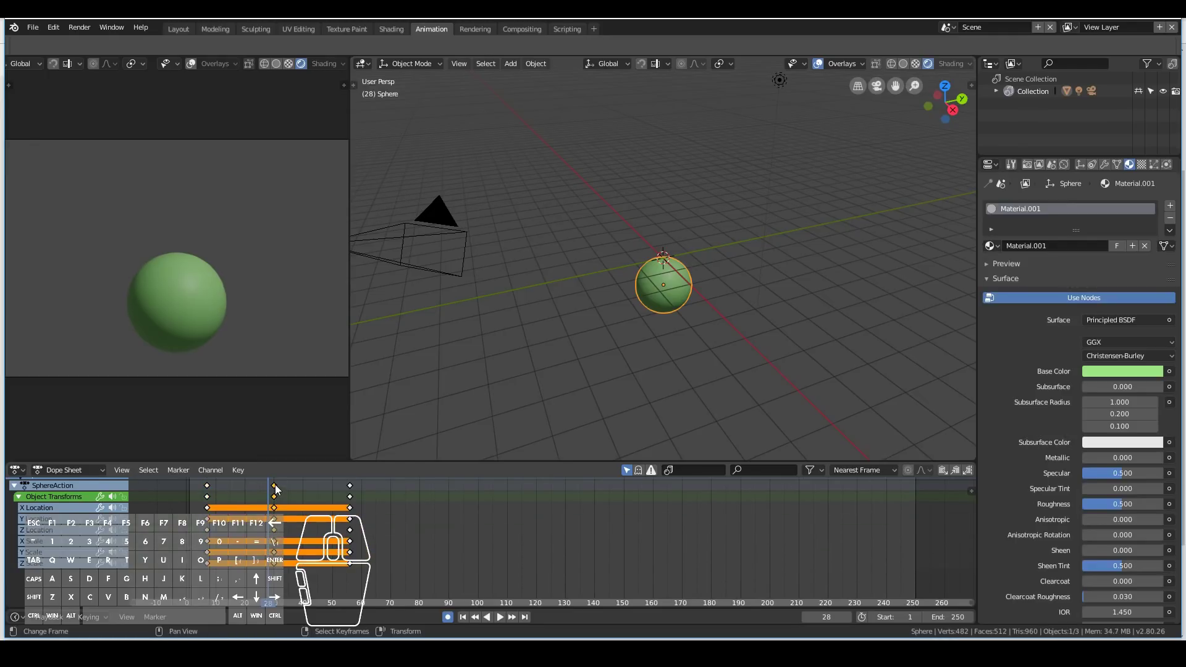
{"action": "key", "text": "v"}
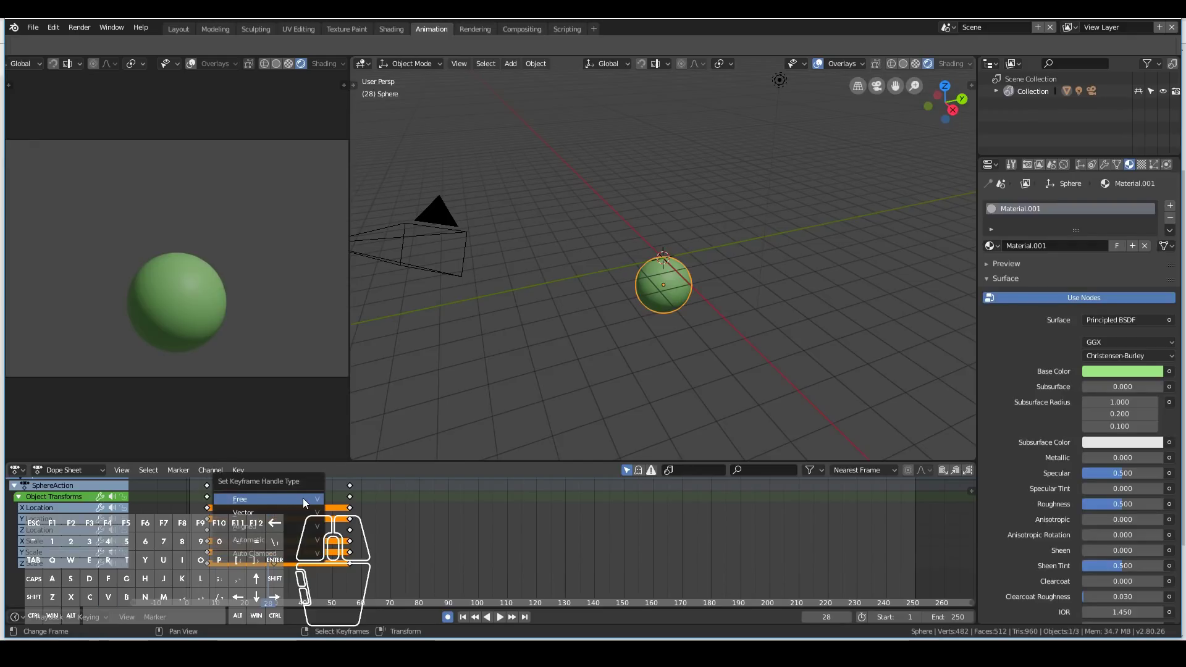
{"action": "left_click", "coordinate": [278, 508]}
- Return to frame 7 and play the motion with the Vector handles
{"action": "mouse_move", "coordinate": [276, 508]}
{"action": "left_mouse_down"}
{"action": "mouse_move", "coordinate": [247, 513]}
{"action": "mouse_move", "coordinate": [272, 516]}
{"action": "mouse_move", "coordinate": [256, 518]}
{"action": "left_mouse_up"}
{"action": "key", "text": "shift+Left"}
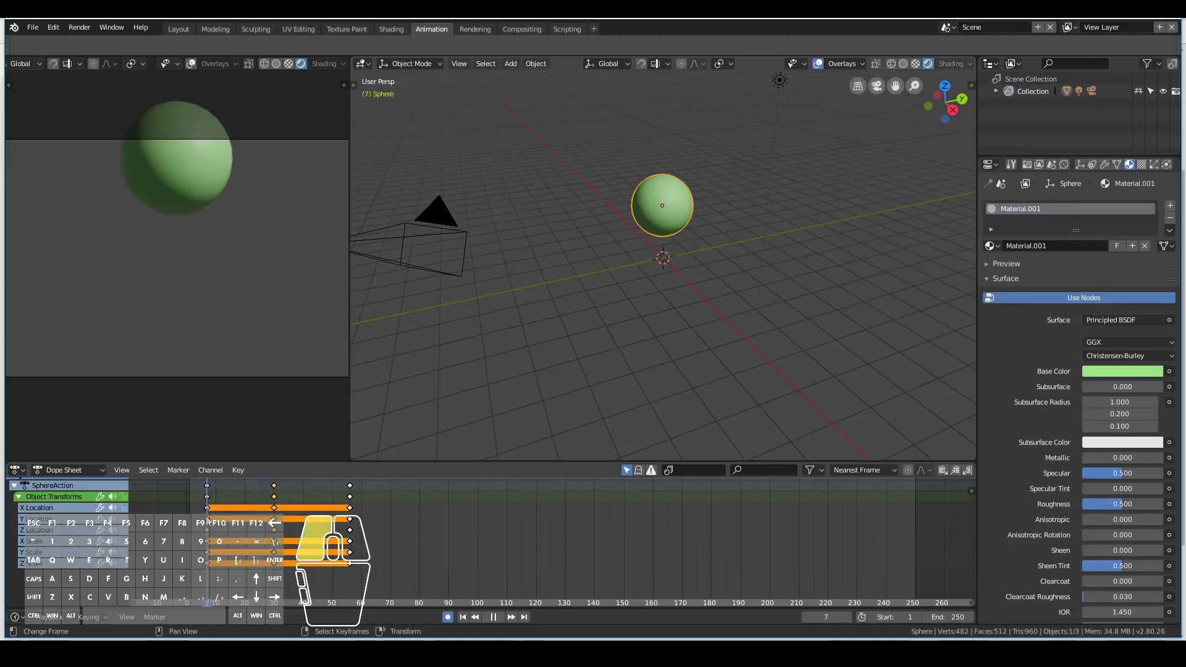
{"action": "left_click", "coordinate": [500, 616]}
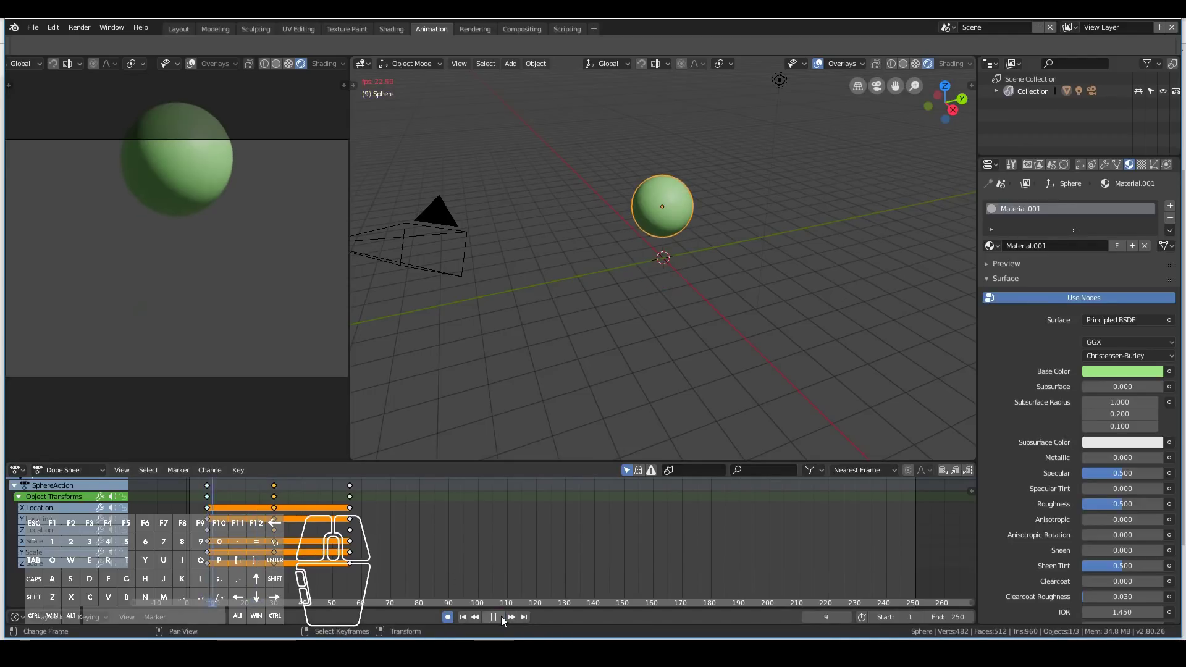
{"action": "key", "text": "space"}
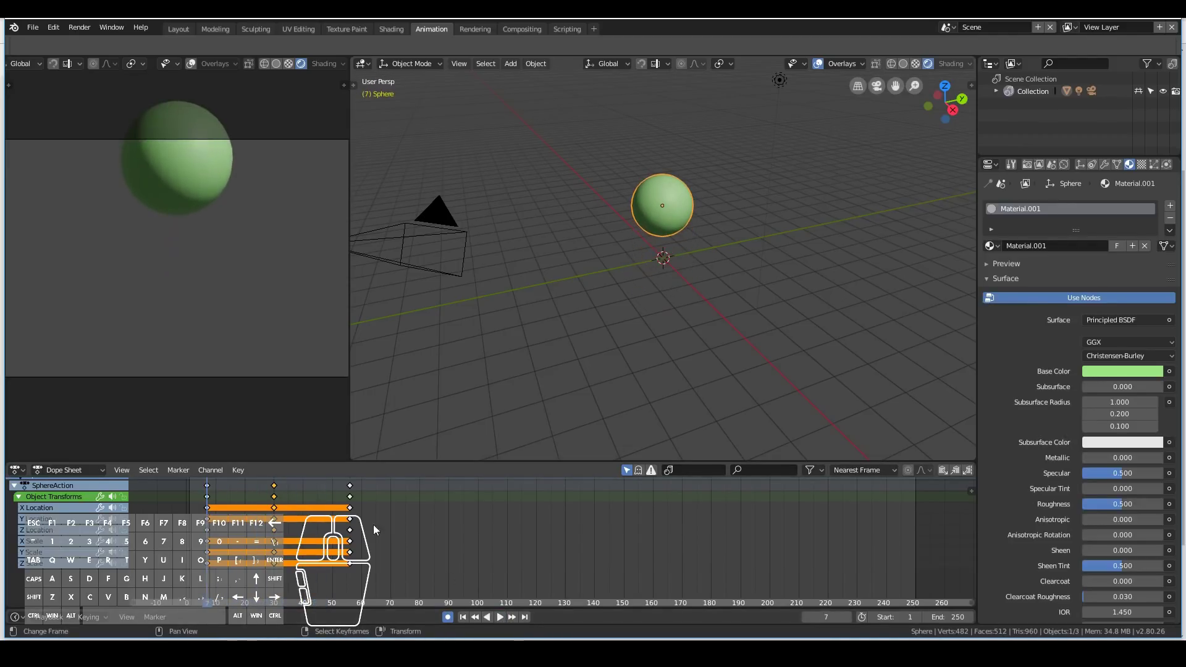
- Go to the middle keyframe at frame 30 and show the sphere's Object Transforms curves in the Graph Editor, with nothing selected
{"action": "key", "text": "Up"}
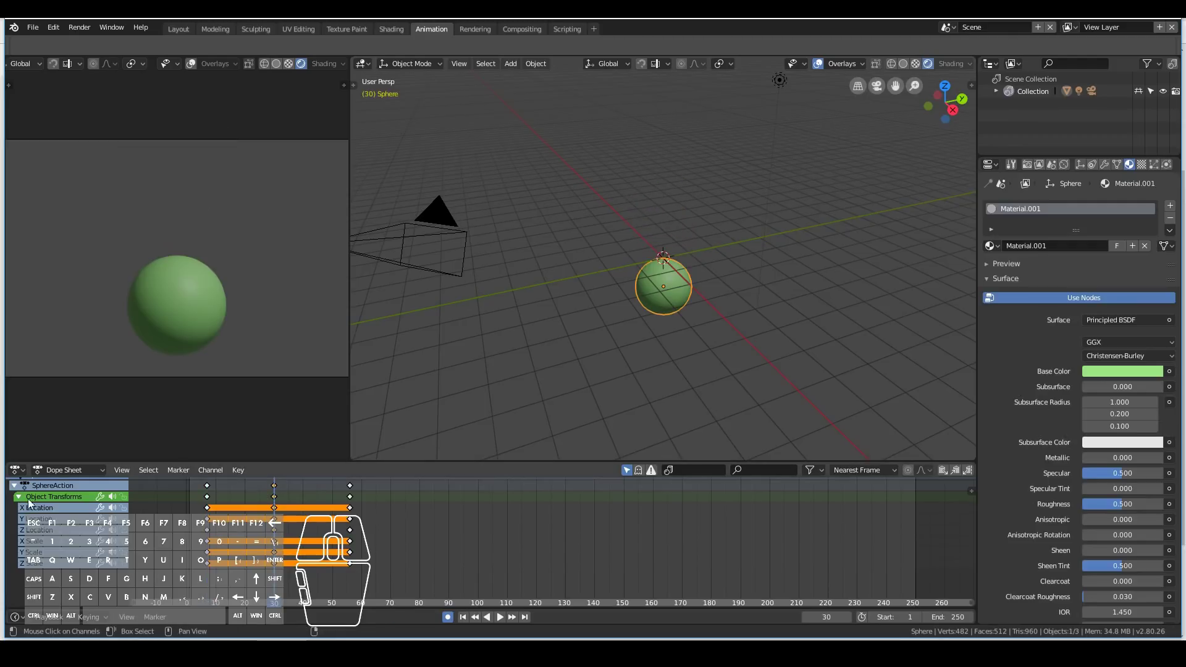
{"action": "left_click", "coordinate": [17, 471]}
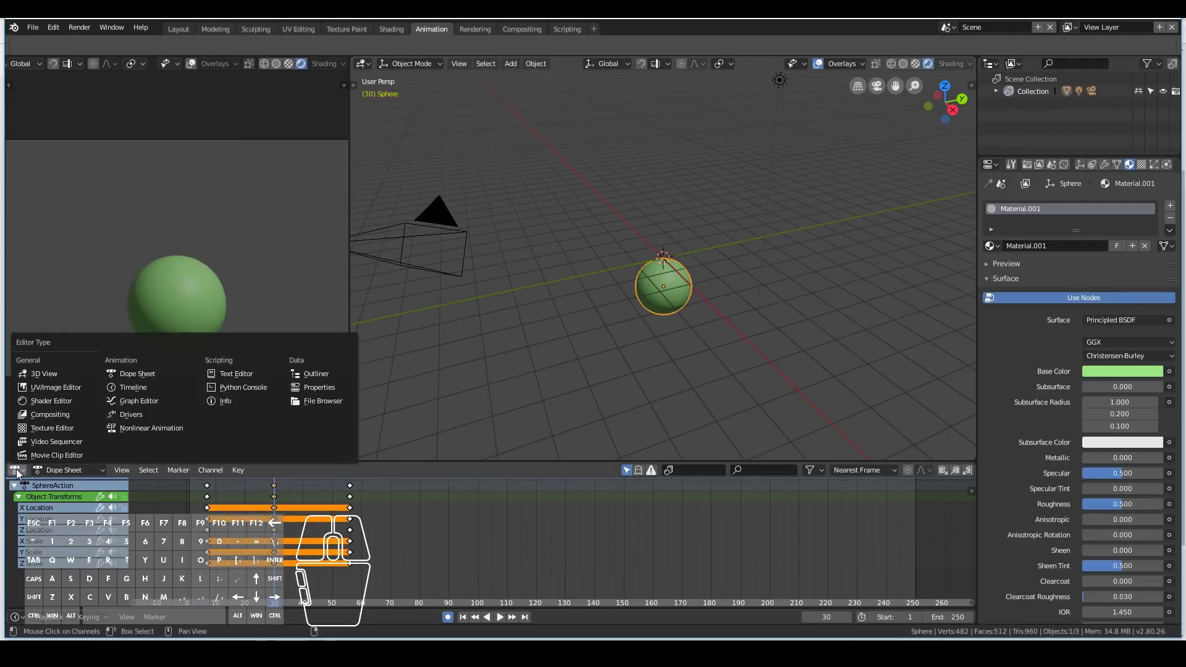
{"action": "left_click", "coordinate": [137, 401]}
{"action": "middle_click_drag", "start_coordinate": [245, 554], "coordinate": [412, 543]}
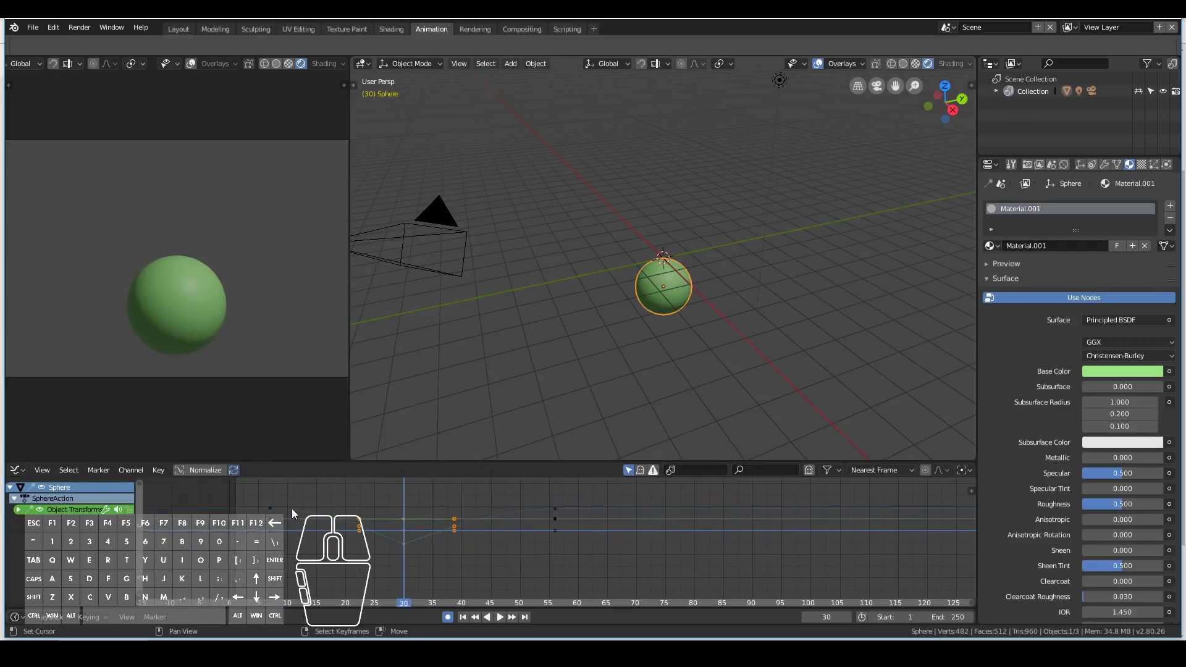
{"action": "scroll", "coordinate": [399, 536], "scroll_direction": "up", "scroll_amount": 3}
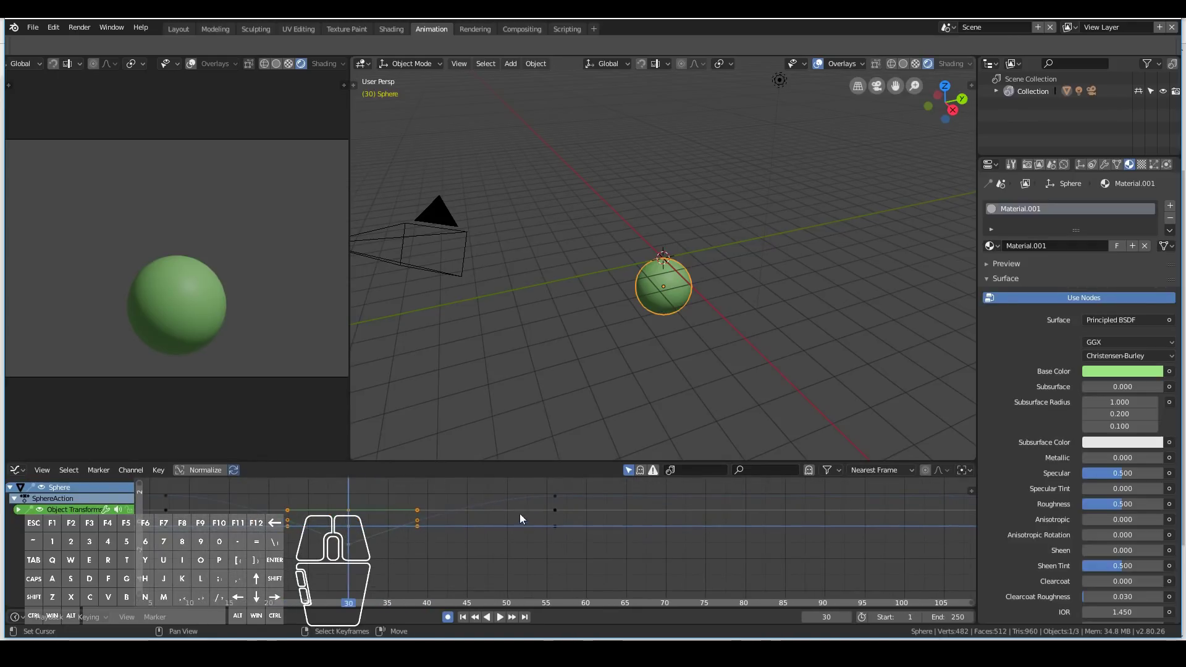
{"action": "key", "text": "a"}
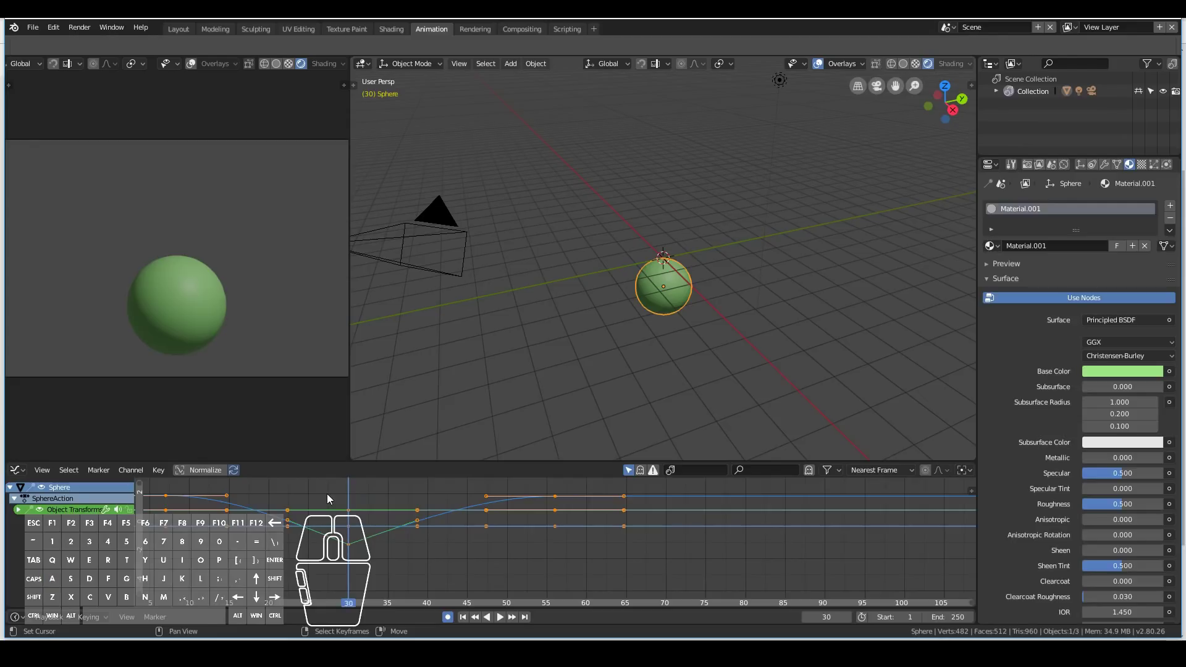
{"action": "left_click", "coordinate": [18, 509]}
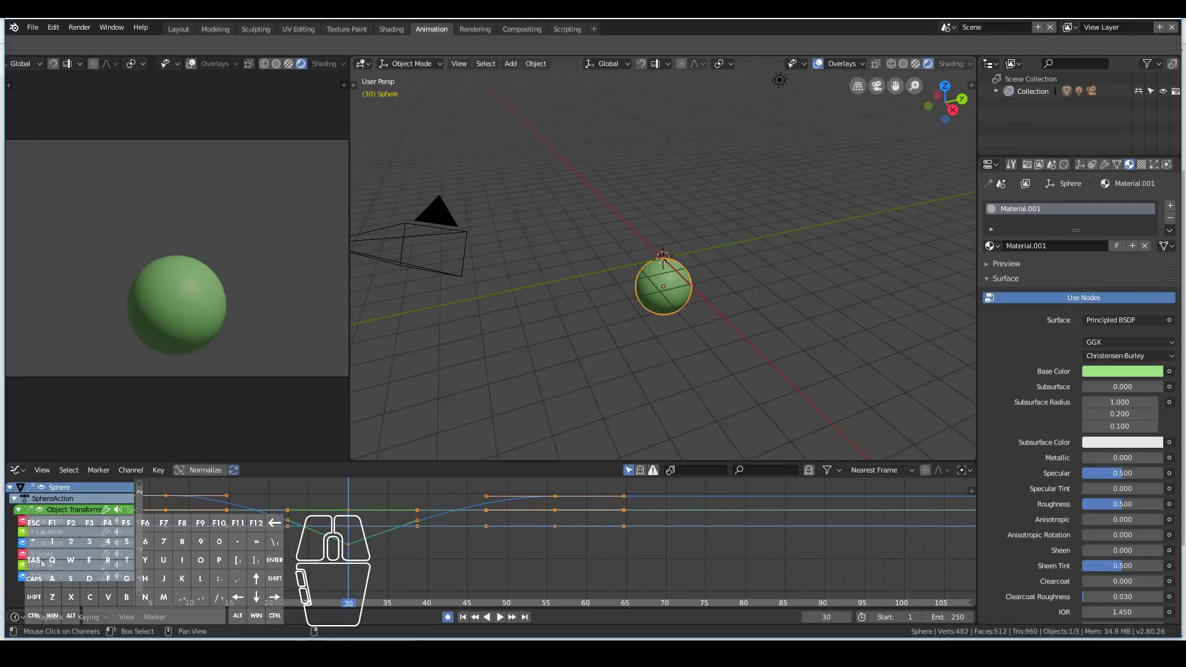
{"action": "key", "text": "a"}
{"action": "key", "text": "alt+a"}
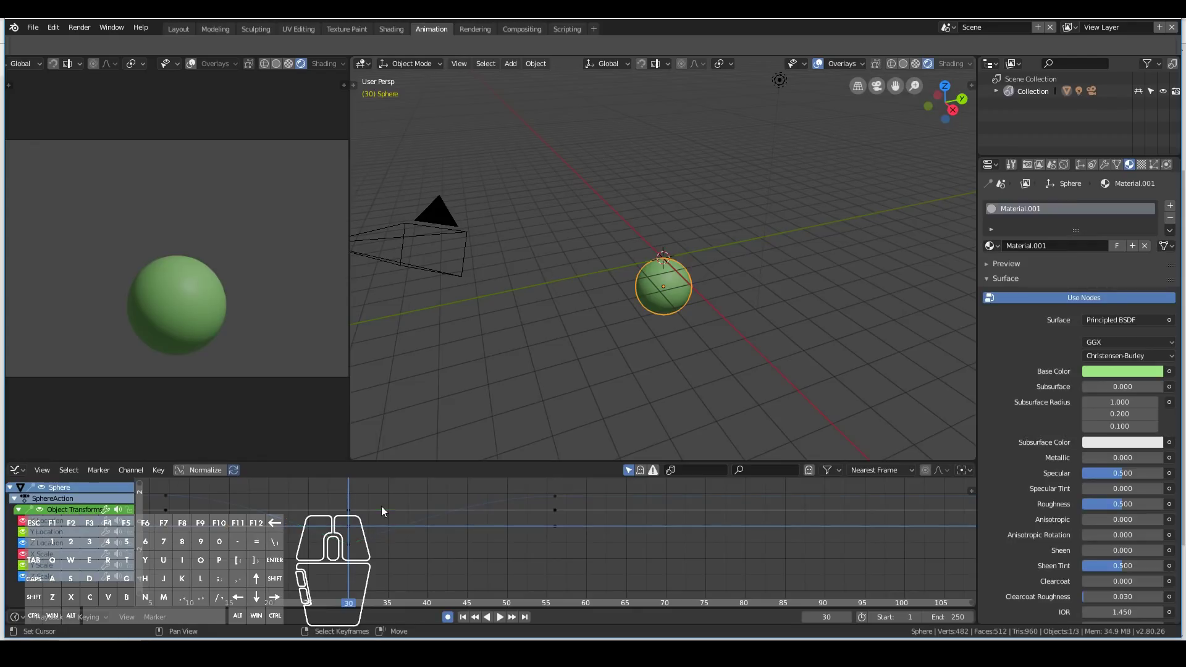
- Select the middle curve keyframes at frame 30 and set their handle type to Aligned
{"action": "left_click_drag", "start_coordinate": [320, 489], "coordinate": [373, 564]}
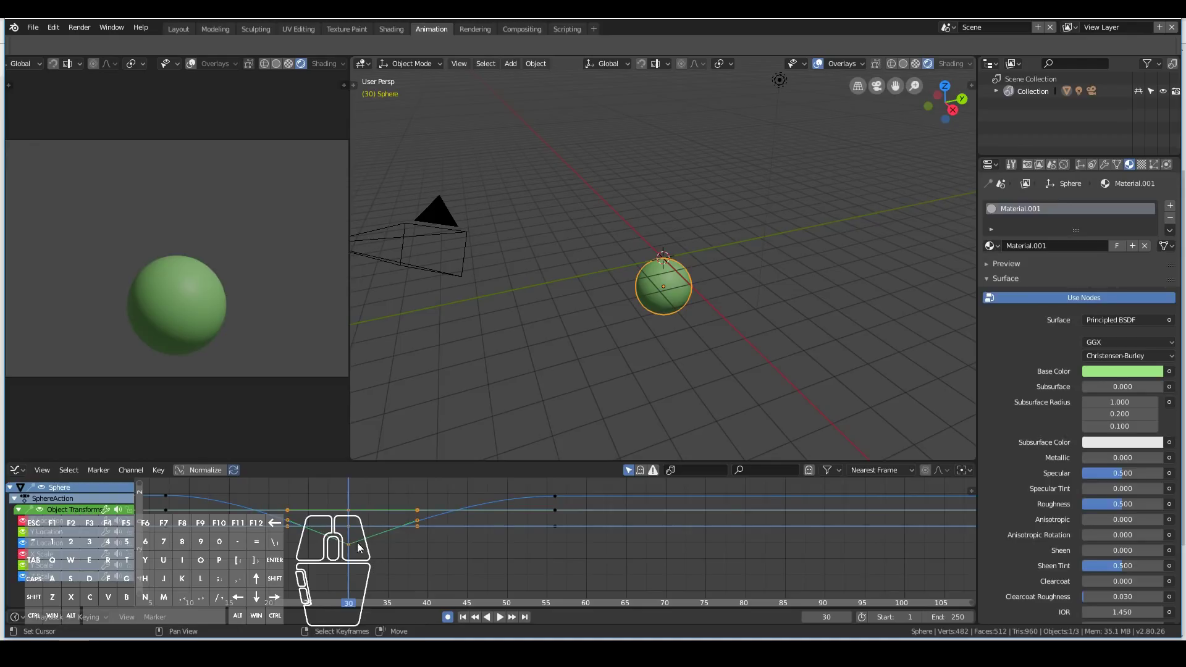
{"action": "key", "text": "v"}
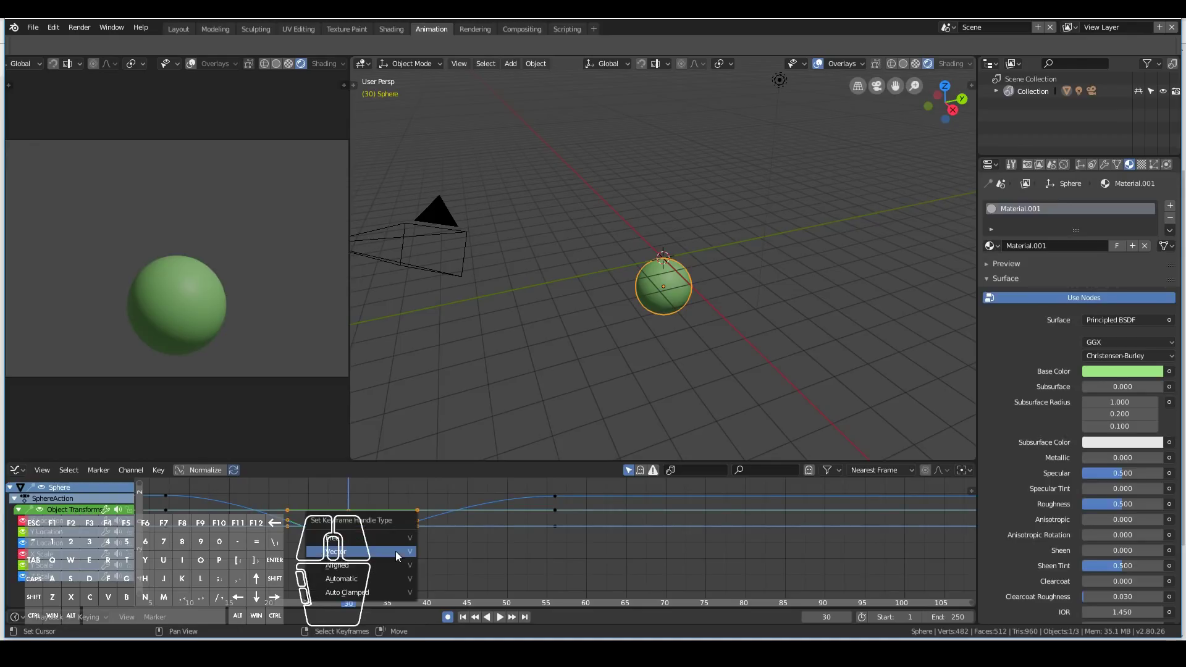
{"action": "left_click", "coordinate": [376, 566]}
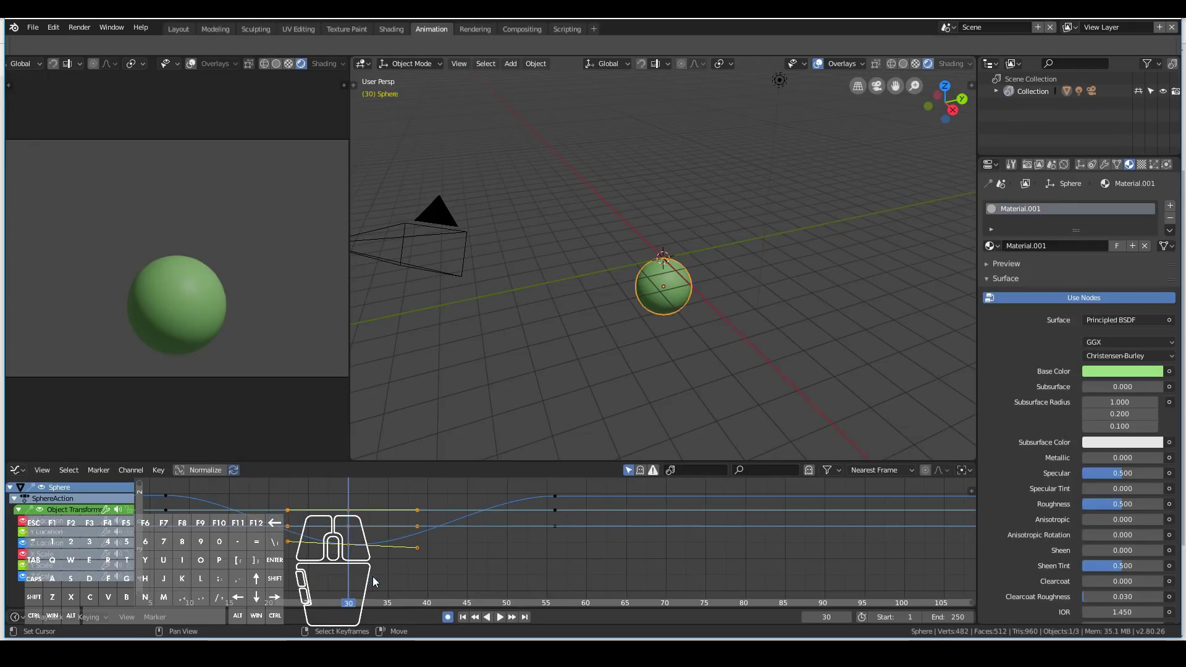
- Set the handle type of the middle curve keyframes back to Vector
{"action": "left_click_drag", "start_coordinate": [367, 585], "coordinate": [351, 549]}
{"action": "left_click", "coordinate": [351, 550]}
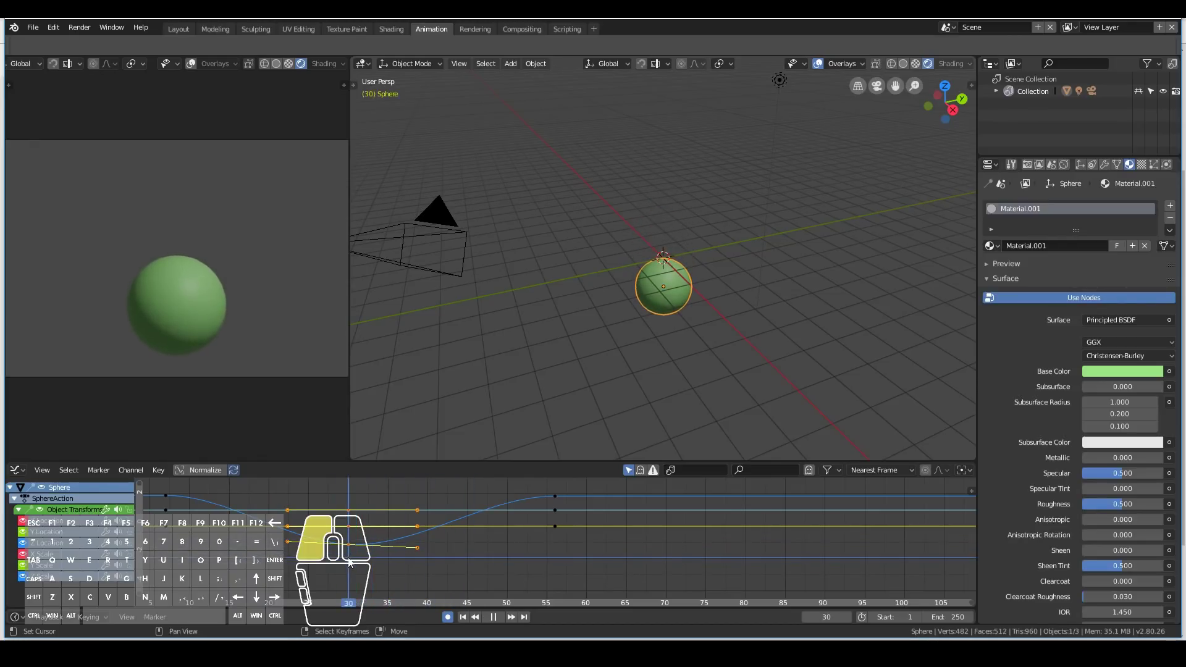
{"action": "key", "text": "t"}
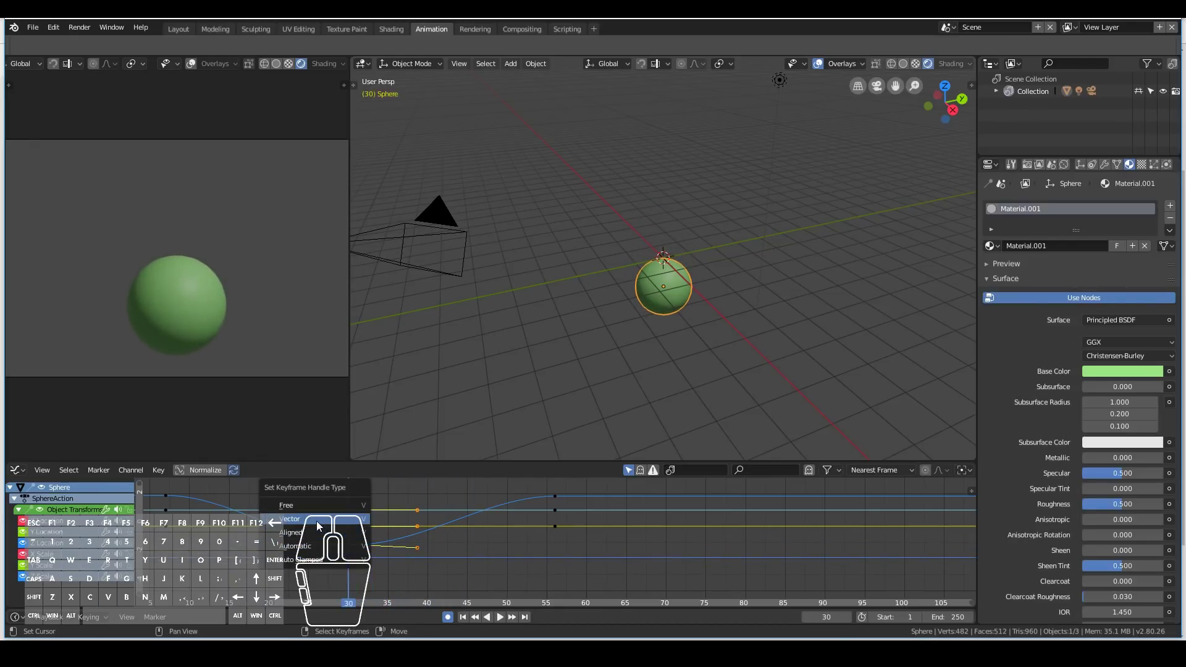
{"action": "left_click", "coordinate": [290, 555]}
- Move to frame 12 and play the sphere's motion to check the sharp bounce
{"action": "left_click_drag", "start_coordinate": [291, 555], "coordinate": [207, 559]}
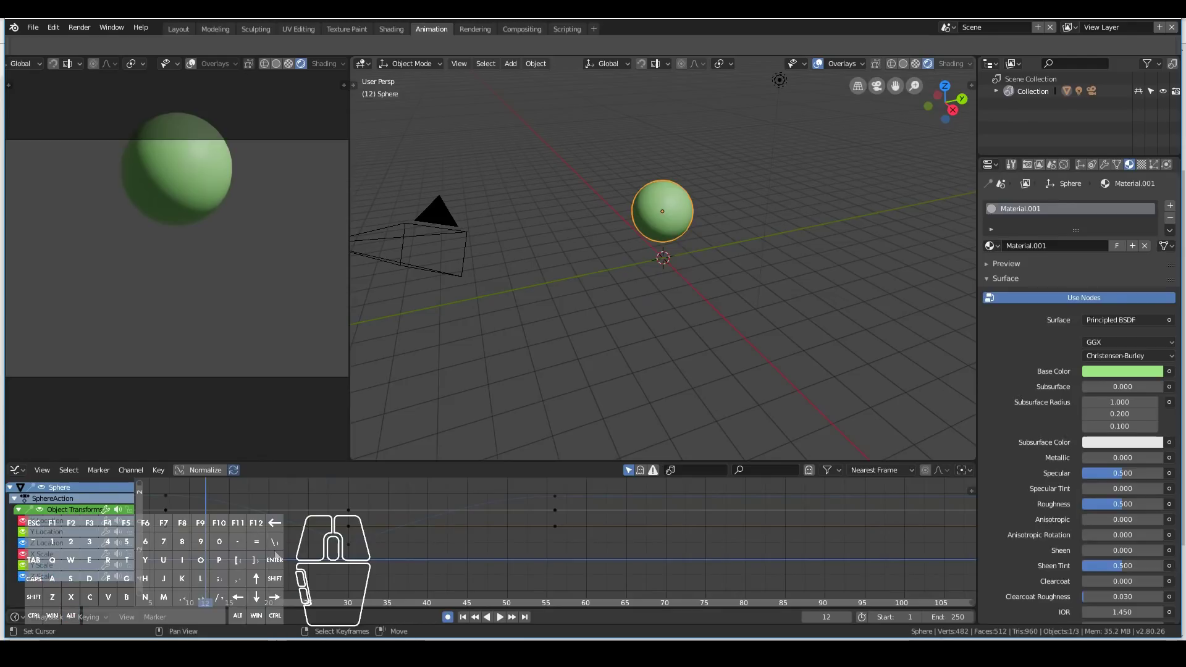
{"action": "left_click", "coordinate": [500, 617]}
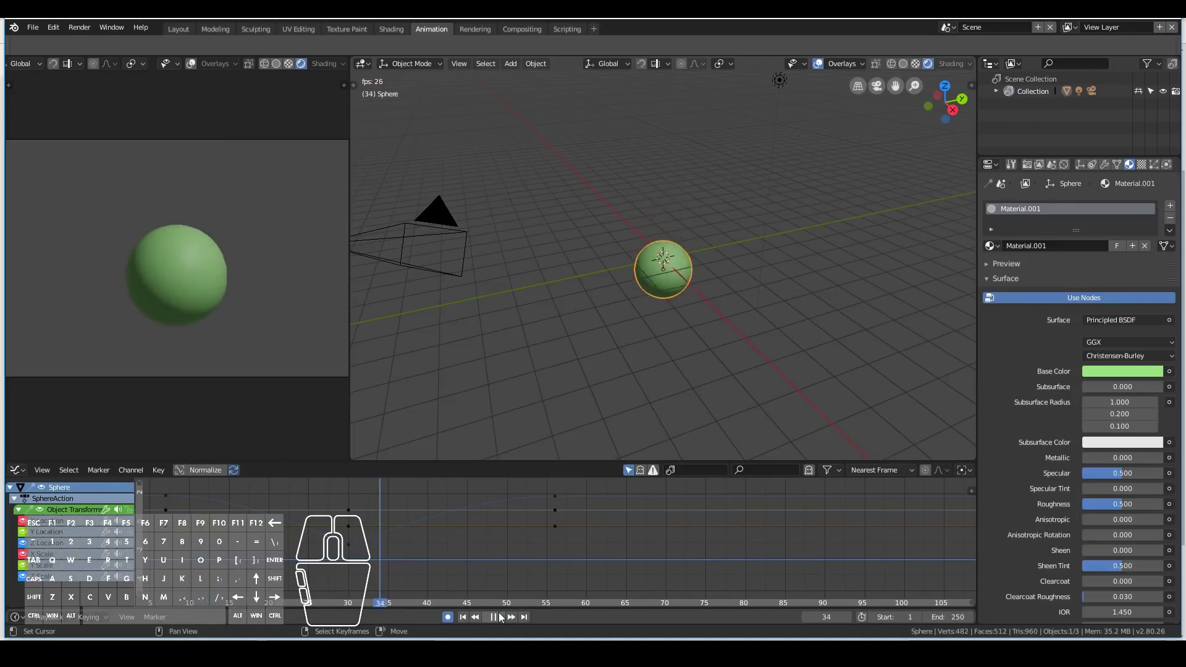
{"action": "key", "text": "Escape"}
- Switch back to the Dope Sheet and look over the available keyframe operations
{"action": "key", "text": "ctrl+Tab"}
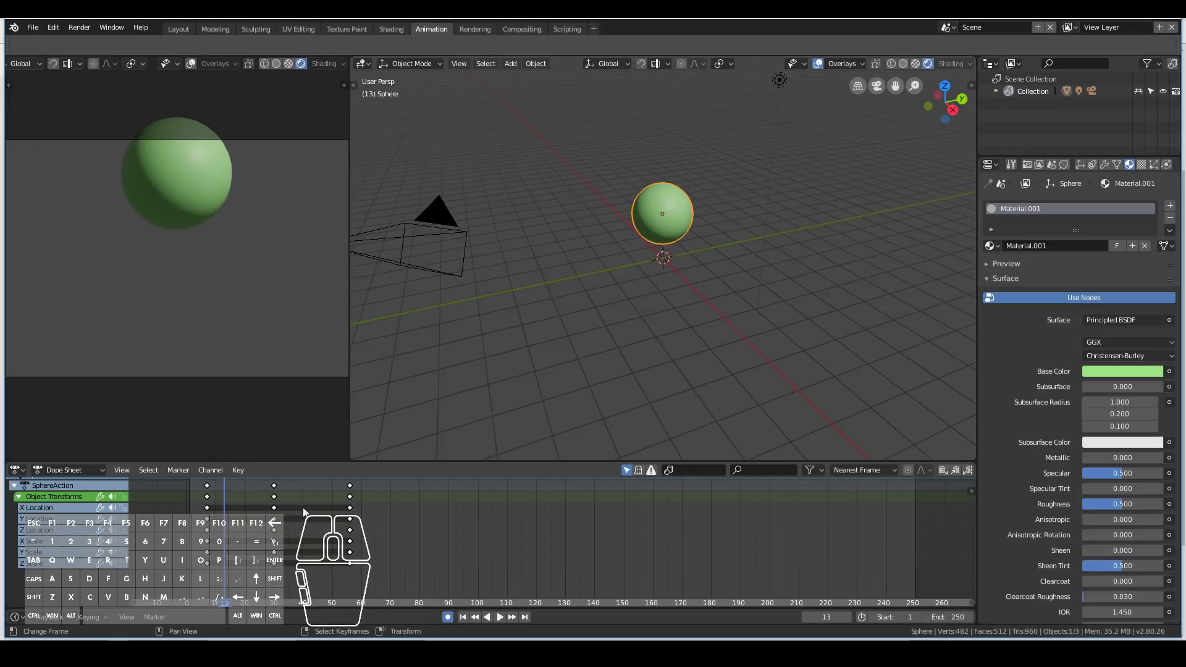
{"action": "left_click", "coordinate": [237, 471]}
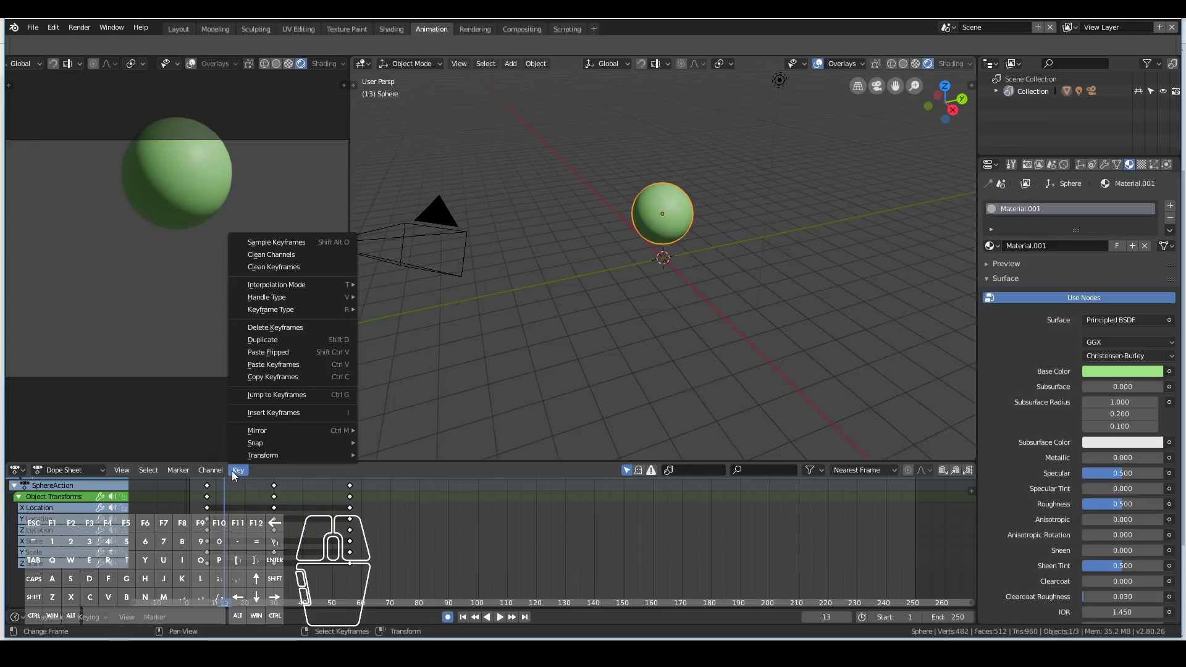
{"action": "left_click", "coordinate": [238, 471]}
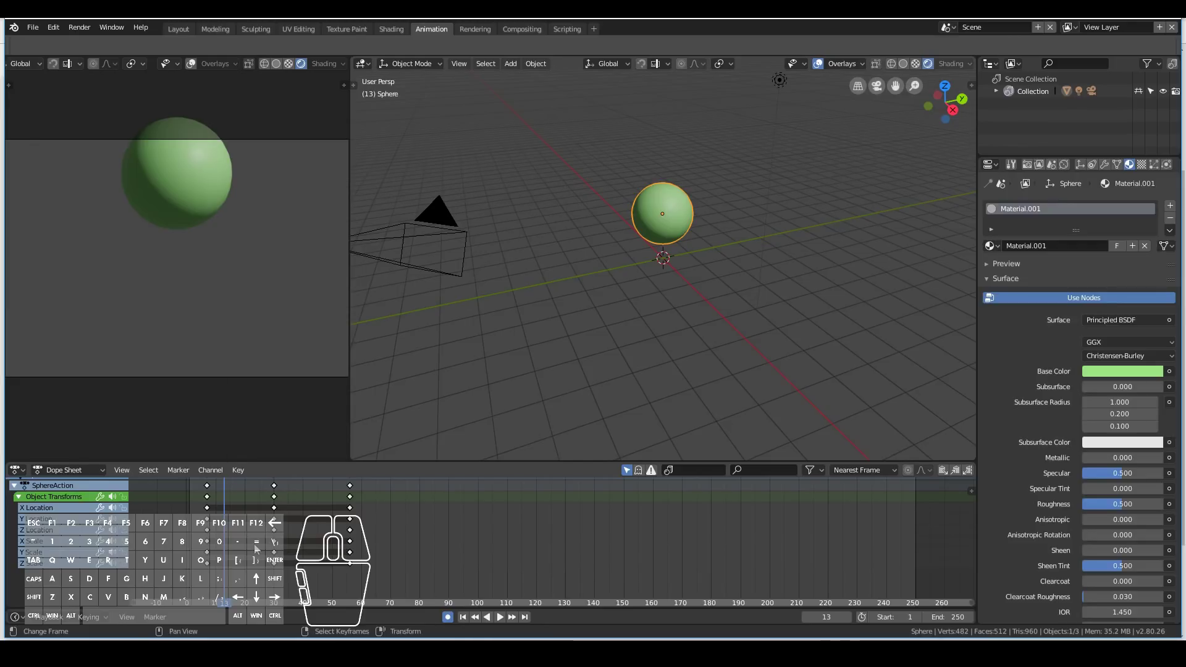
- Select all the sphere's keyframes at frame 30 and look over the available keyframe handle types
{"action": "left_click", "coordinate": [274, 496], "text": "alt"}
{"action": "right_click", "coordinate": [273, 491]}
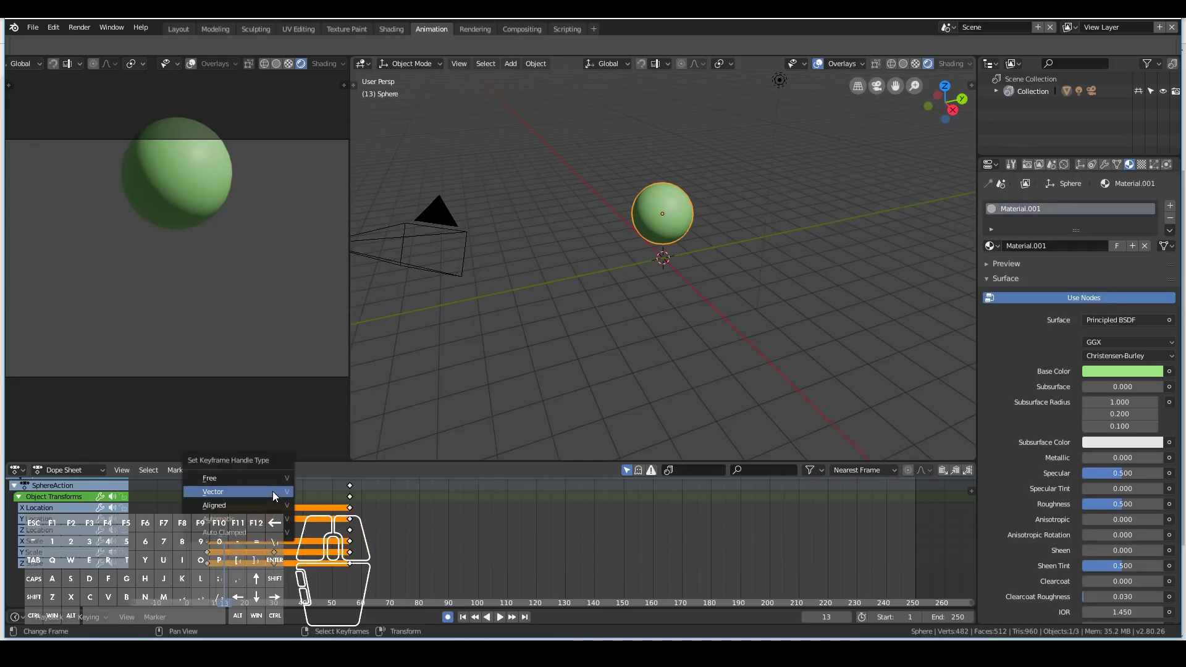
{"action": "left_click", "coordinate": [211, 470]}
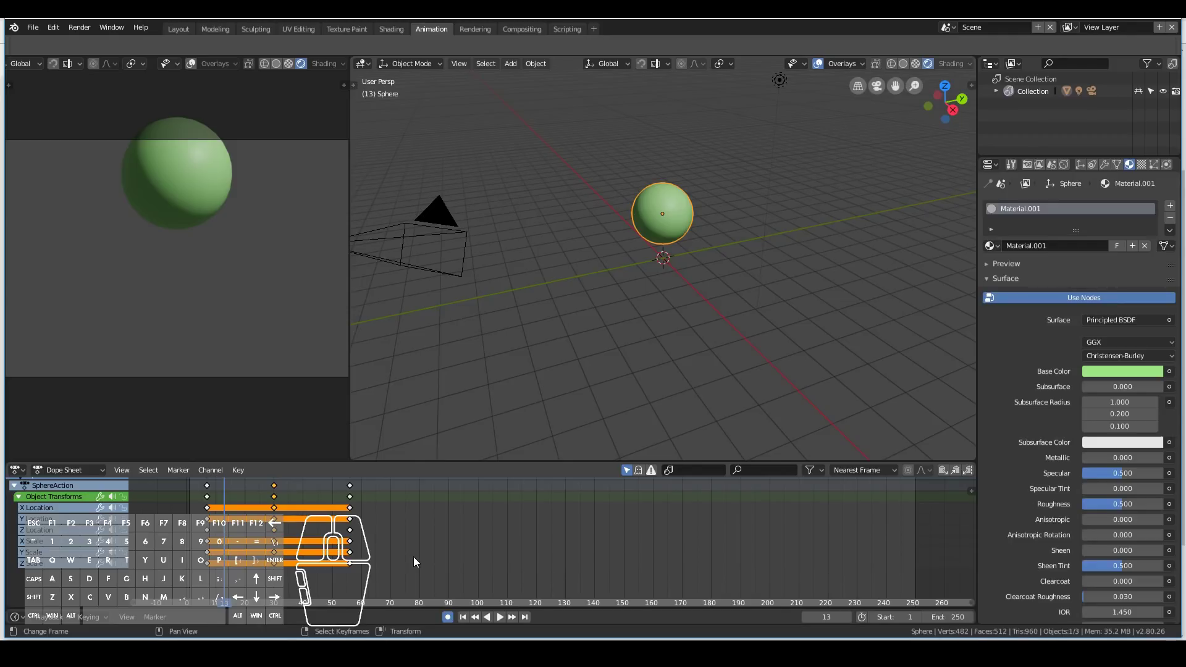
{"action": "scroll", "coordinate": [312, 528], "scroll_direction": "down", "scroll_amount": 2}
{"action": "middle_click_drag", "start_coordinate": [283, 541], "coordinate": [462, 540]}
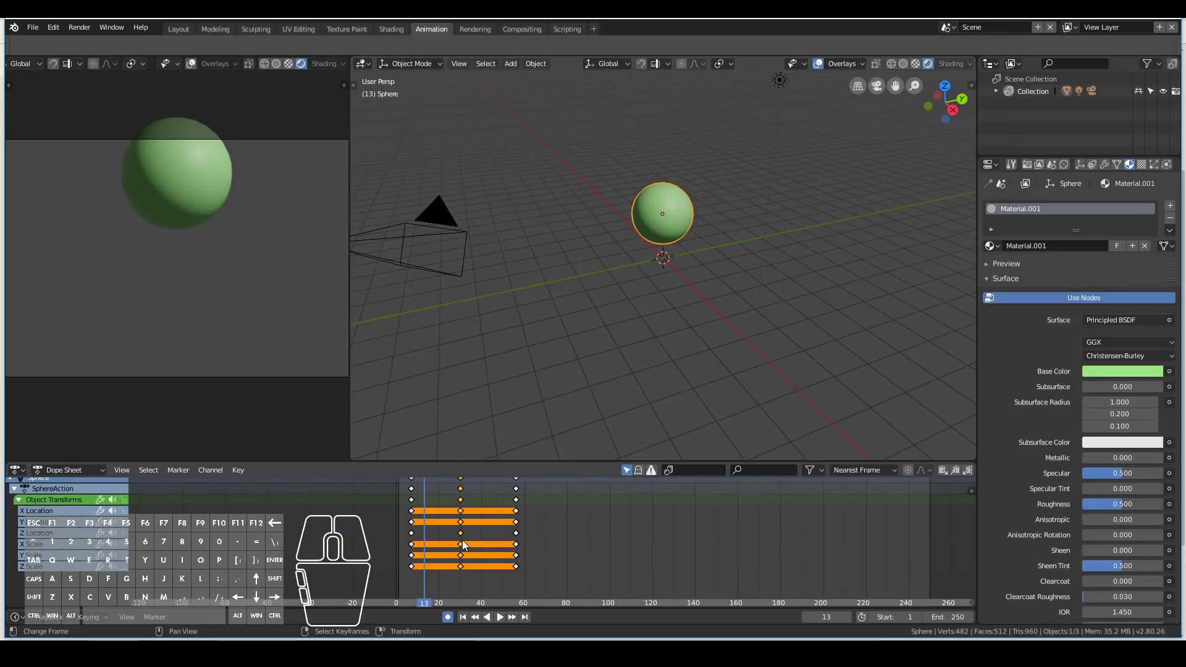
- Open the TommyRig character file and frame the character's upper body and arms
{"action": "left_click", "coordinate": [37, 28]}
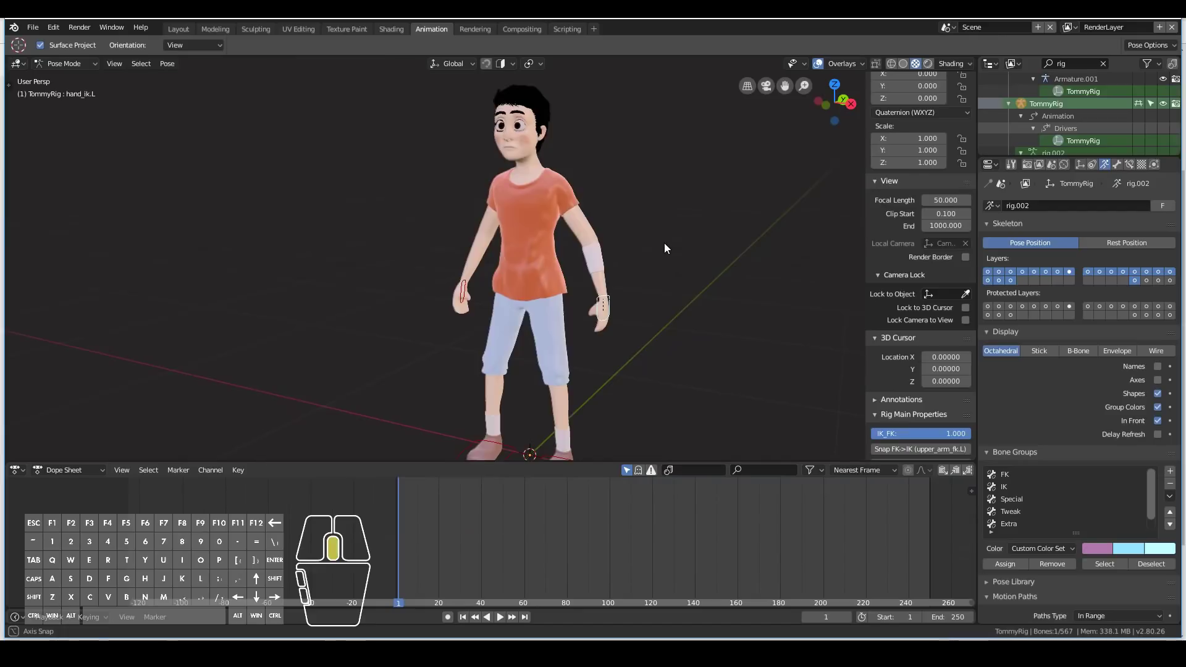
{"action": "scroll", "coordinate": [669, 250], "scroll_direction": "up", "scroll_amount": 5}
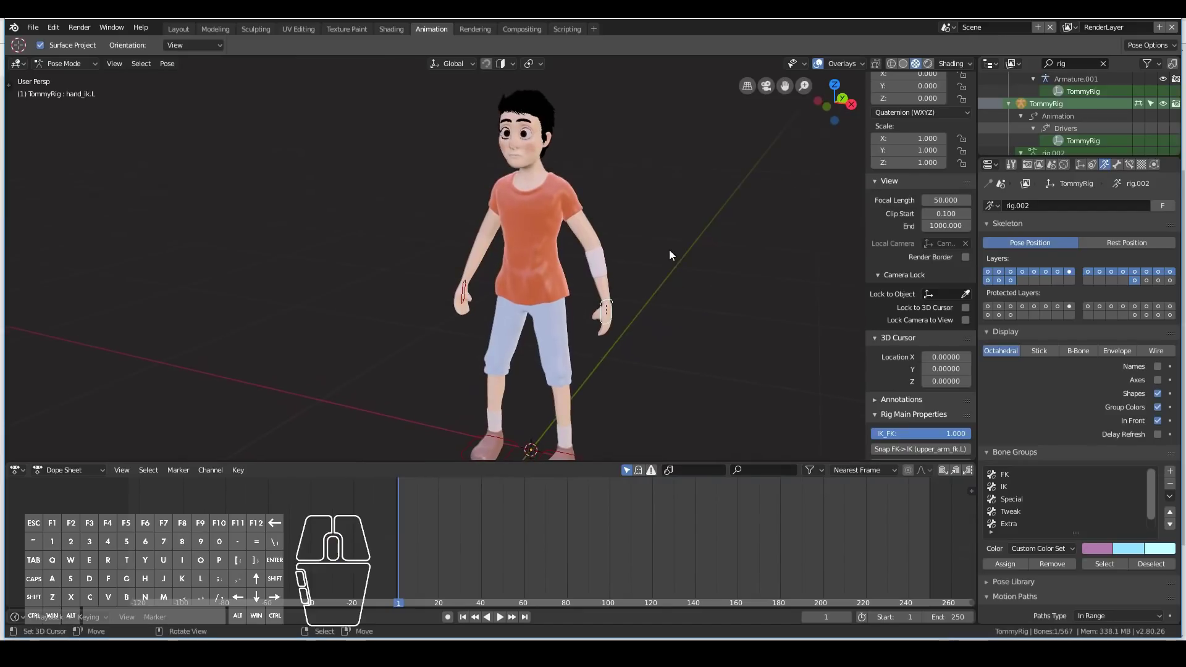
{"action": "middle_click_drag", "start_coordinate": [650, 246], "coordinate": [665, 248]}
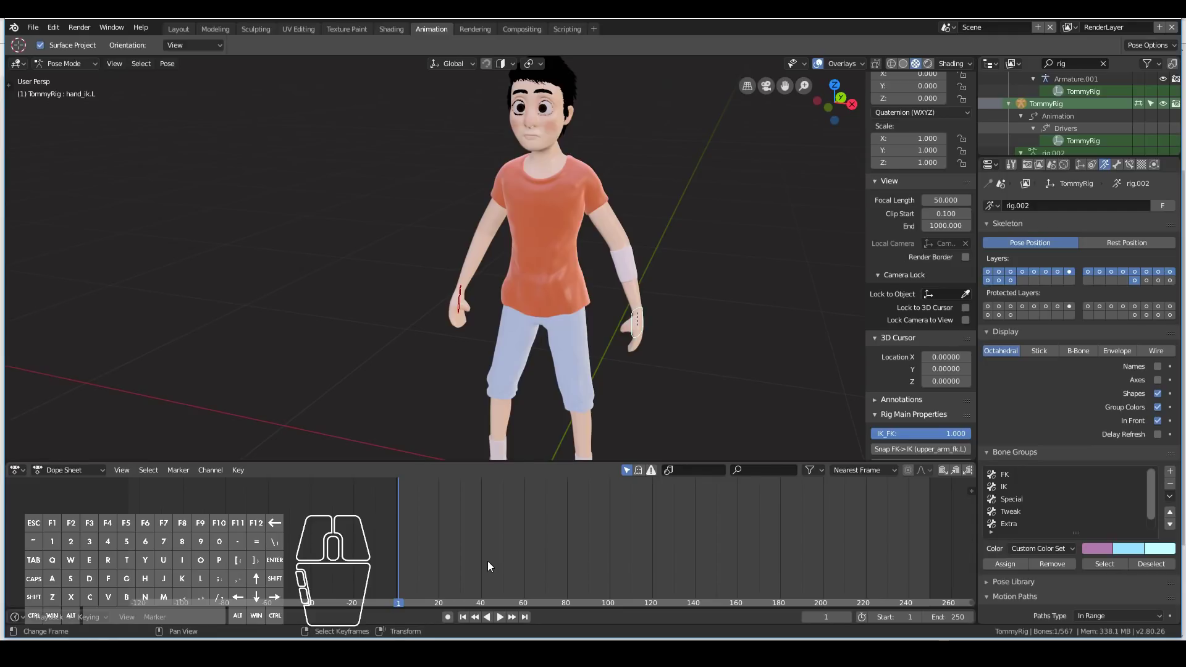
- Switch the Dope Sheet to the Action Editor and create a new action named Waving for the rig
{"action": "left_click", "coordinate": [58, 470]}
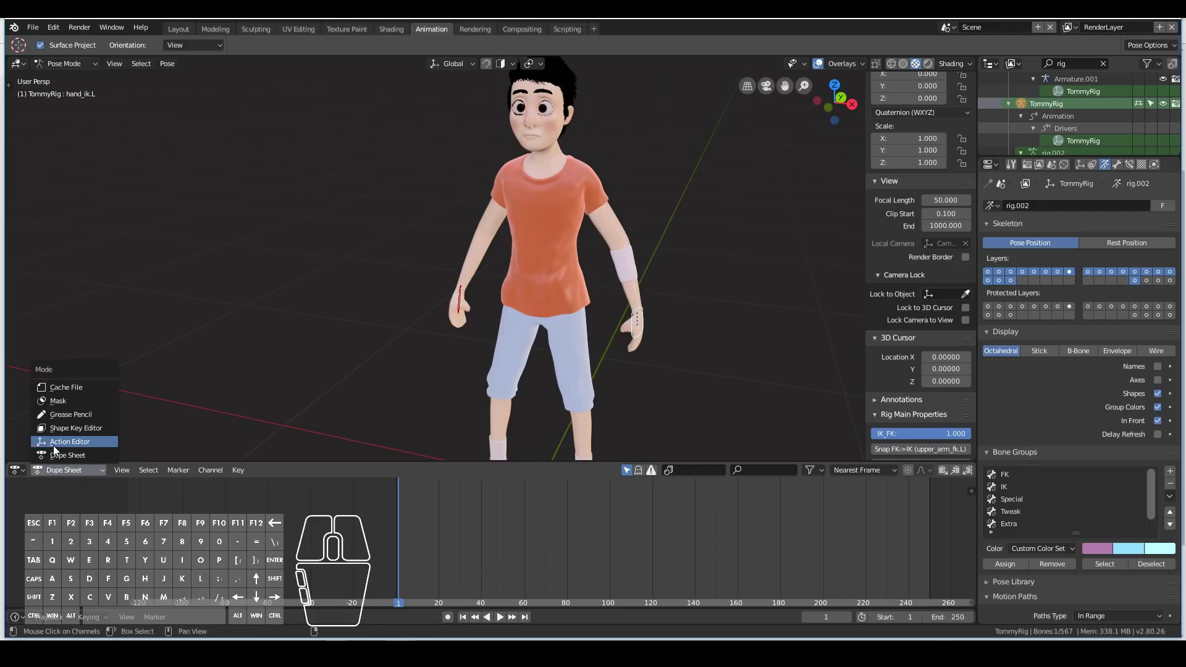
{"action": "left_click", "coordinate": [53, 443]}
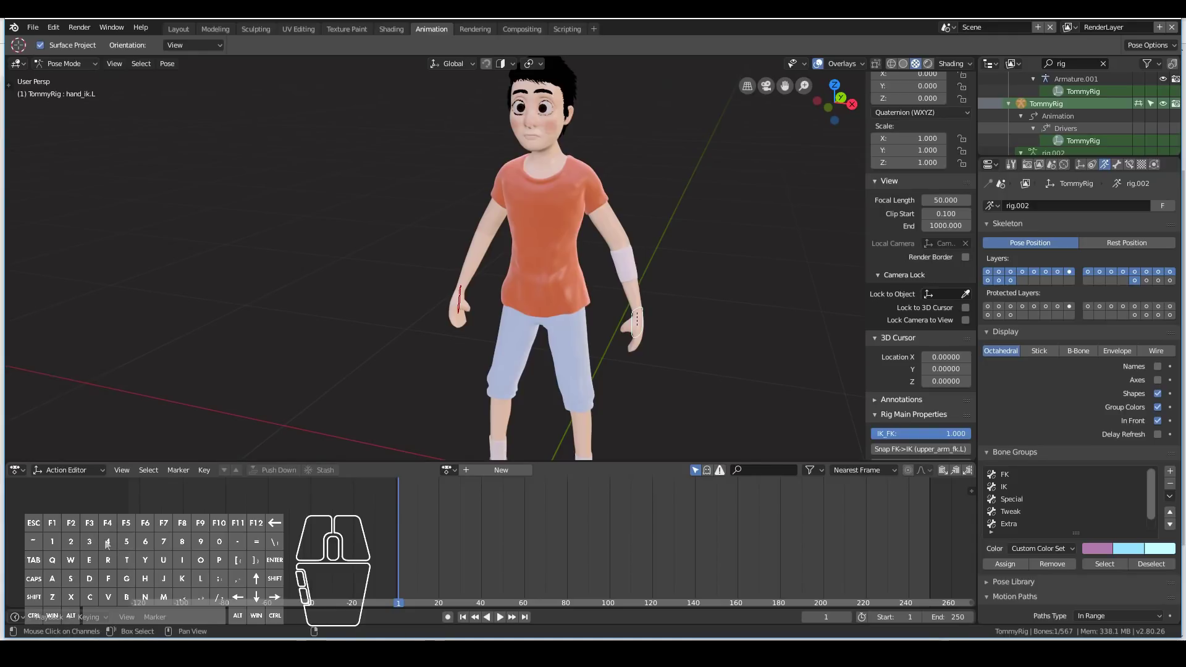
{"action": "left_click", "coordinate": [481, 468]}
{"action": "left_click", "coordinate": [482, 469]}
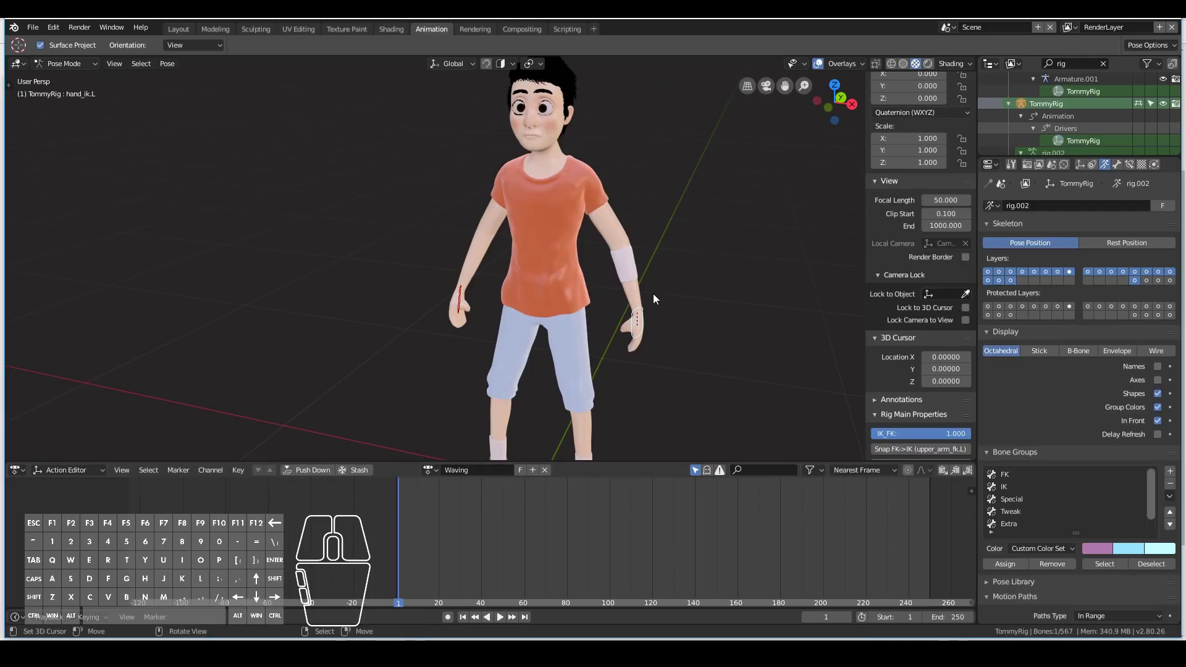
- Turn on auto keying and set the left arm's IK_FK property to 0.000
{"action": "left_click", "coordinate": [447, 617]}
{"action": "key", "text": "g"}
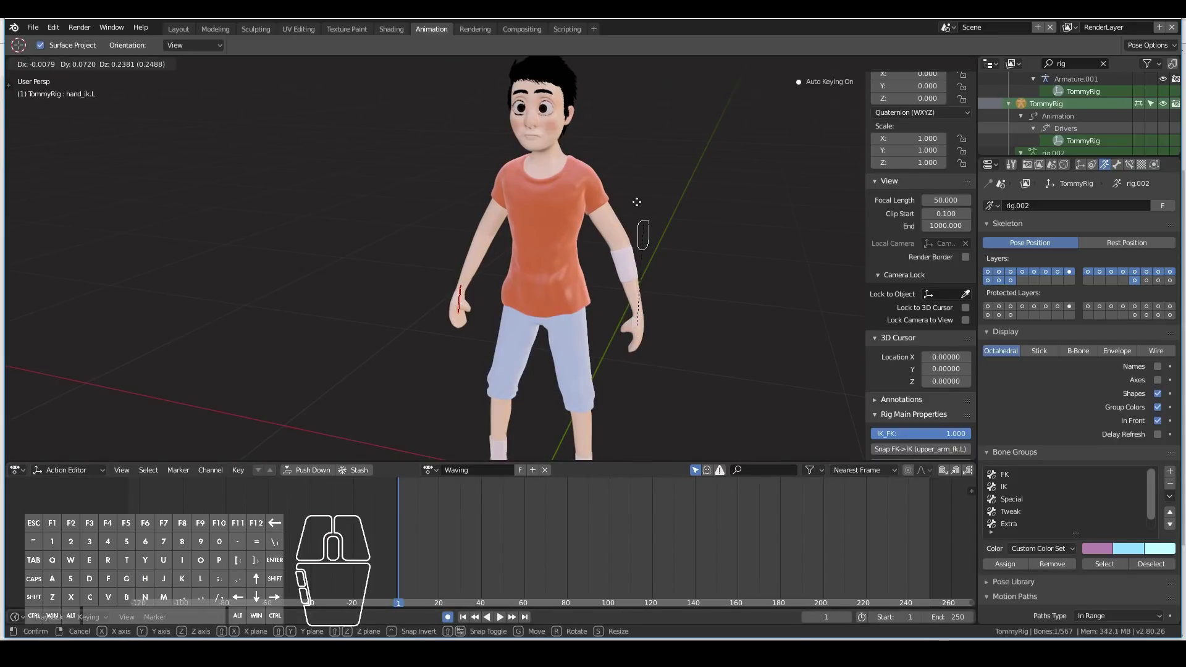
{"action": "right_click", "coordinate": [641, 177]}
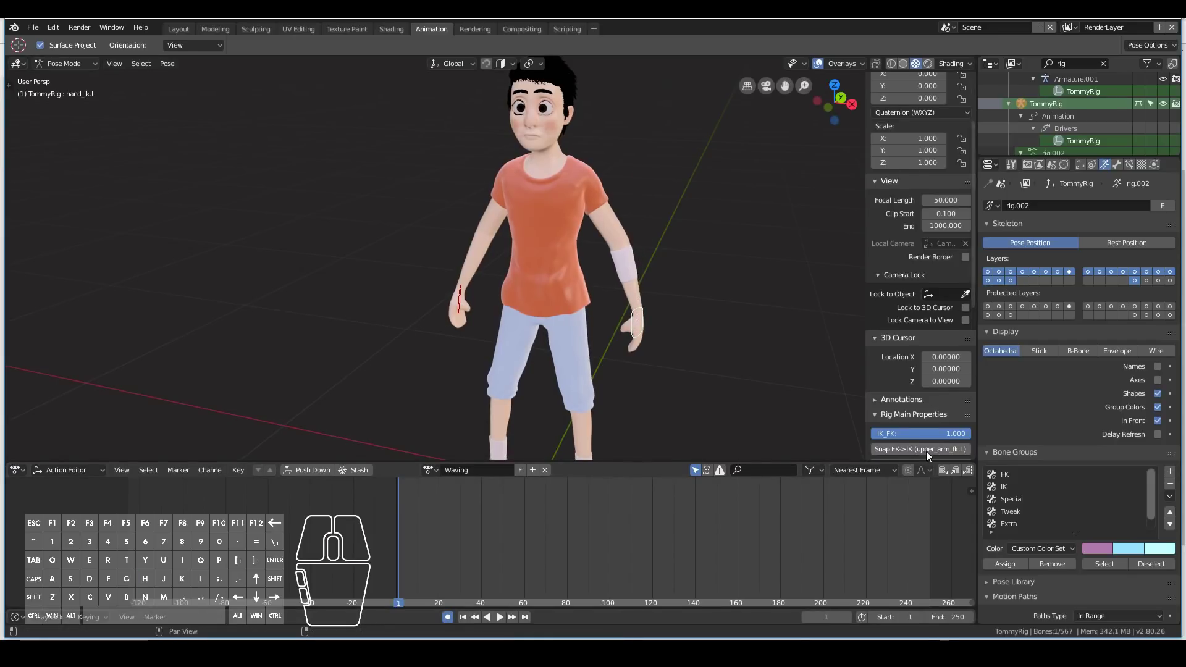
{"action": "scroll", "coordinate": [937, 451], "scroll_direction": "down", "scroll_amount": 1}
{"action": "left_click", "coordinate": [908, 425]}
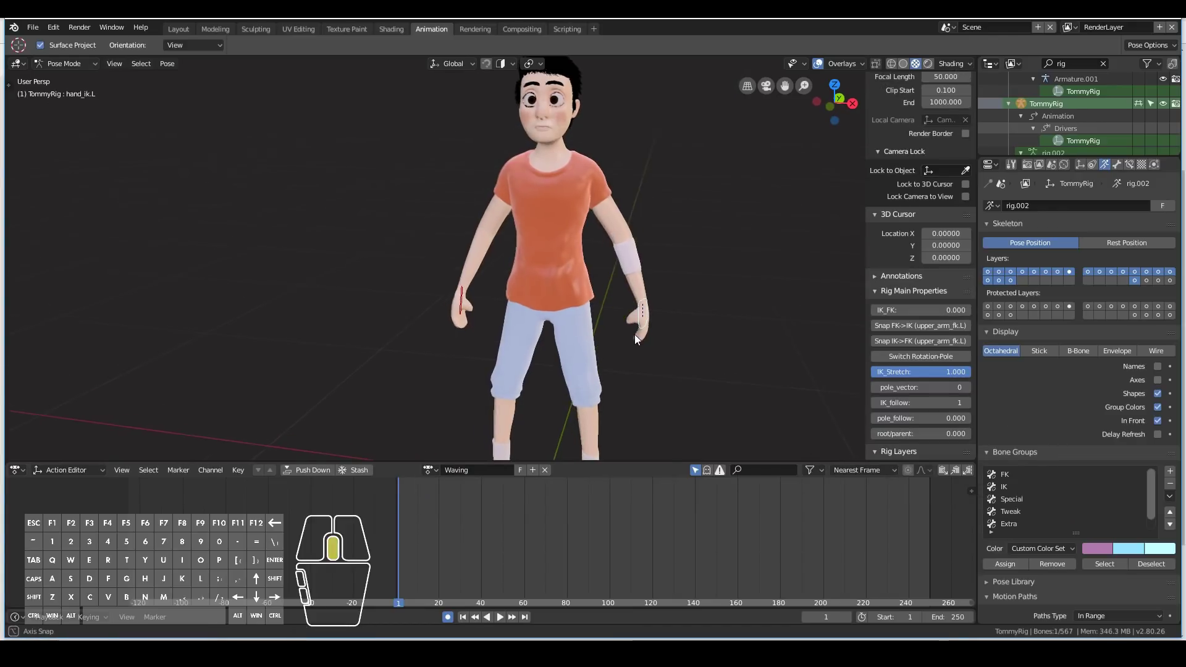
- At frame 1, raise the hand_ik.L bone above the head and rotate it about -130° so the hand points up
{"action": "key", "text": "g"}
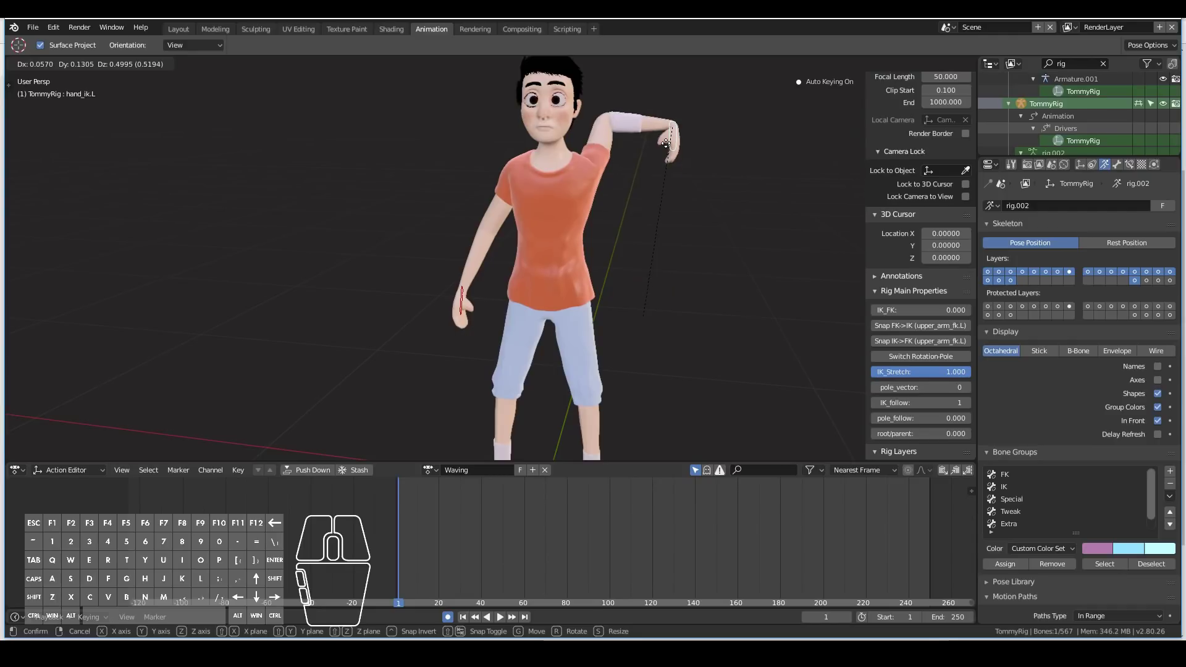
{"action": "left_click", "coordinate": [664, 133]}
{"action": "middle_click_drag", "start_coordinate": [806, 246], "coordinate": [641, 280]}
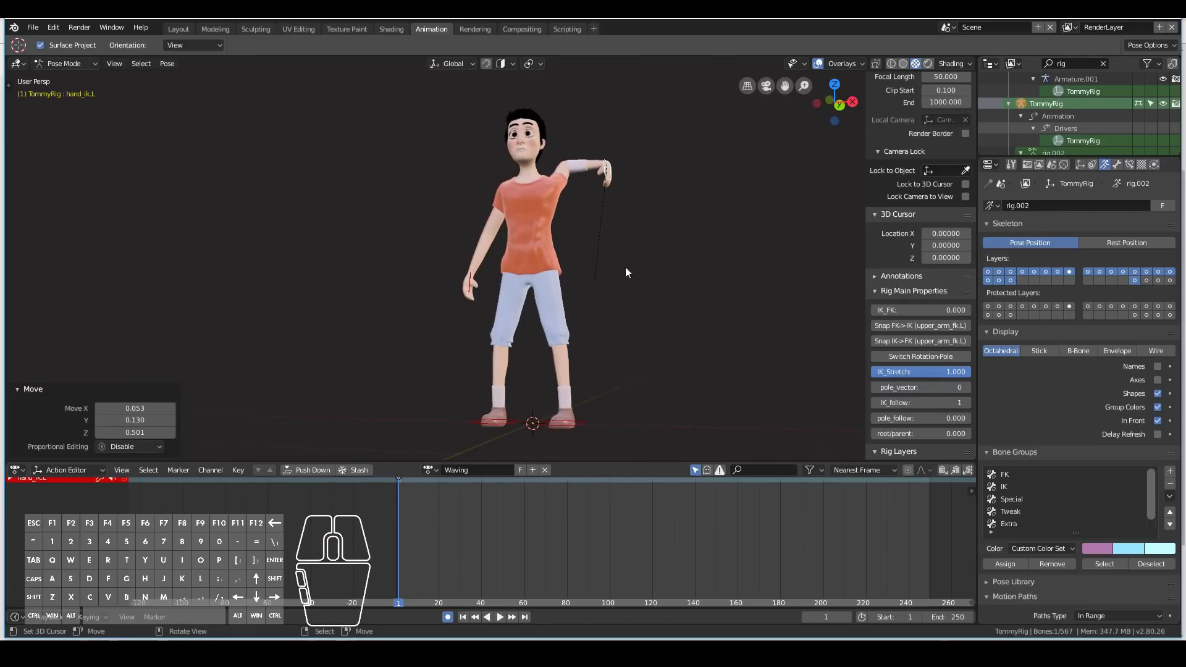
{"action": "key", "text": "r"}
{"action": "left_click", "coordinate": [606, 168]}
{"action": "key", "text": "g"}
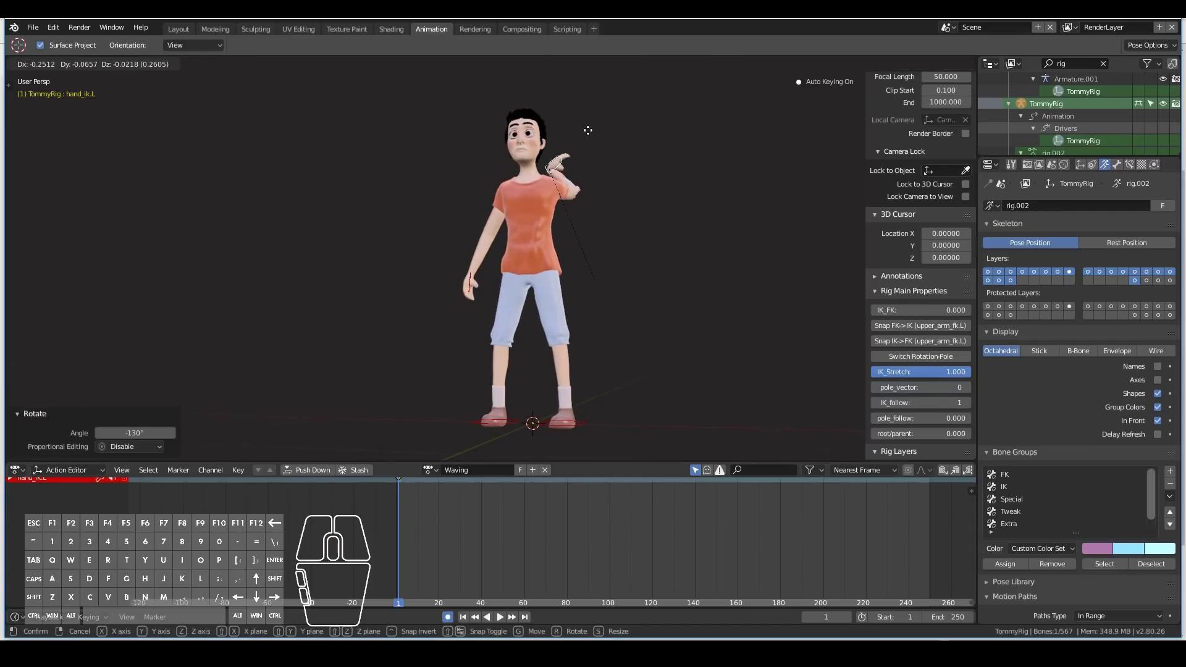
{"action": "left_click", "coordinate": [607, 75]}
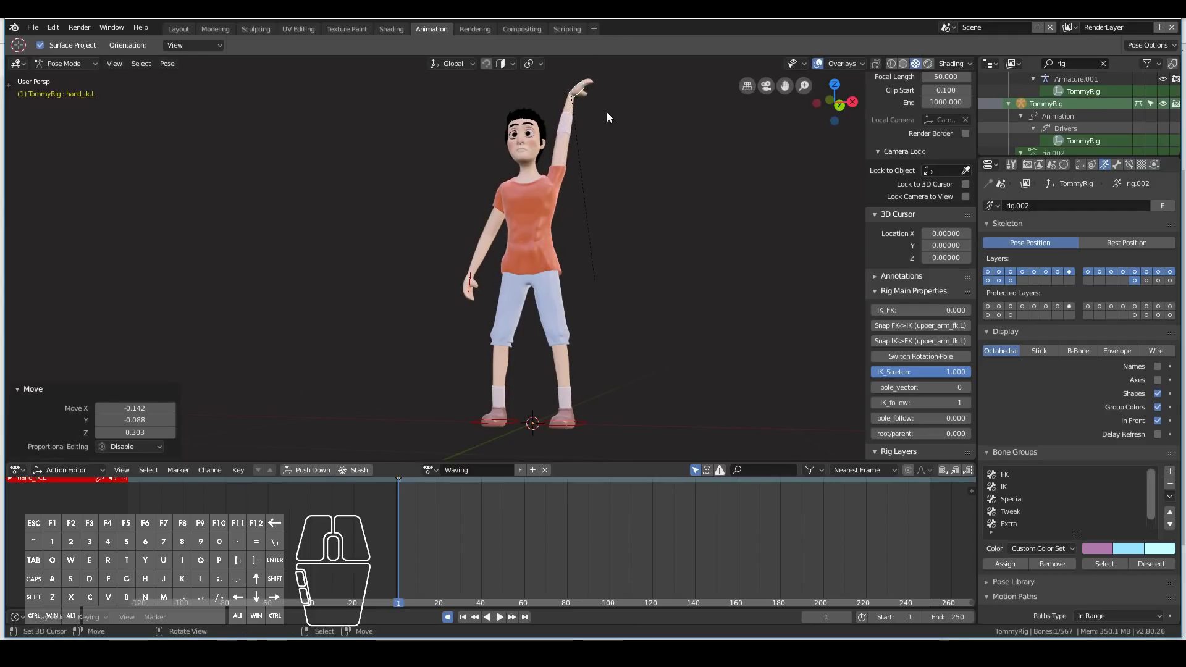
- Rotate the raised left hand about -90° around global Z and about 59° in the view plane
{"action": "key", "text": "KP_Decimal"}
{"action": "scroll", "coordinate": [688, 303], "scroll_direction": "down", "scroll_amount": 3}
{"action": "key", "text": "r"}
{"action": "key", "text": "z"}
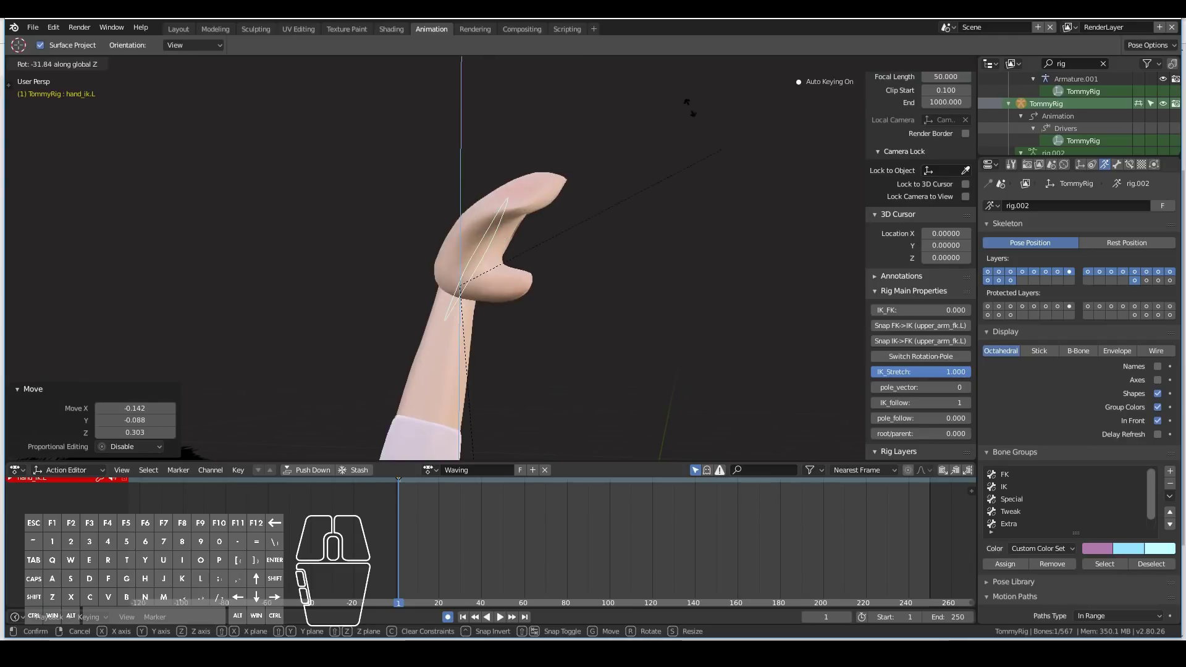
{"action": "left_click", "coordinate": [511, 167]}
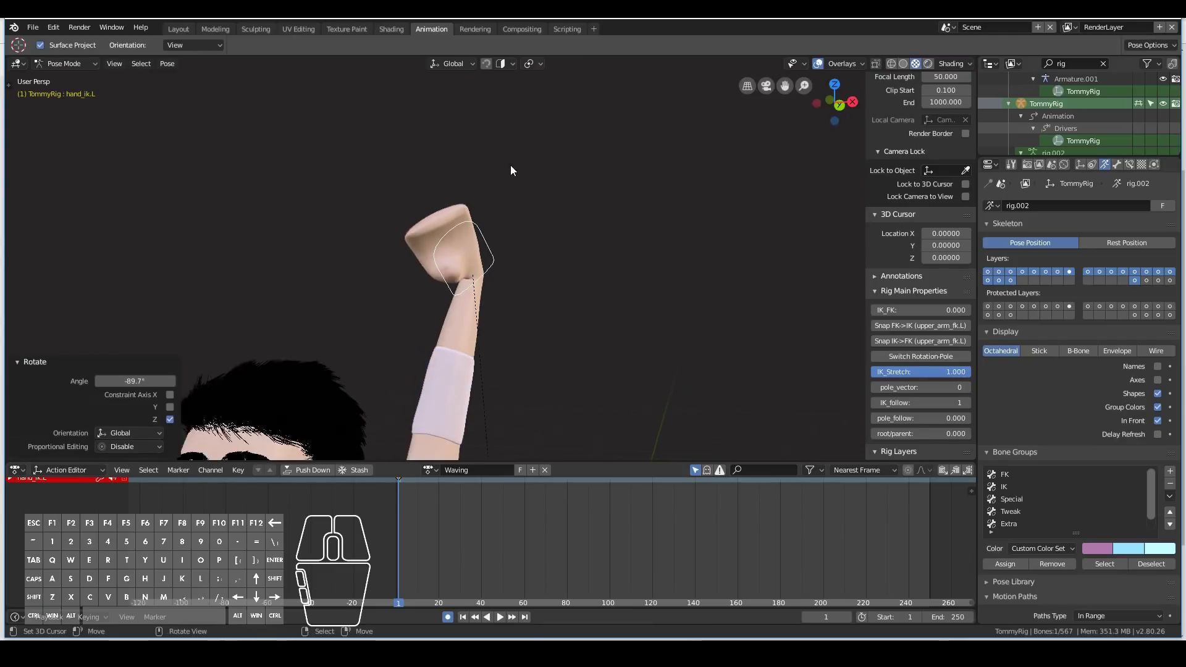
{"action": "scroll", "coordinate": [488, 179], "scroll_direction": "down", "scroll_amount": 2}
{"action": "key", "text": "r"}
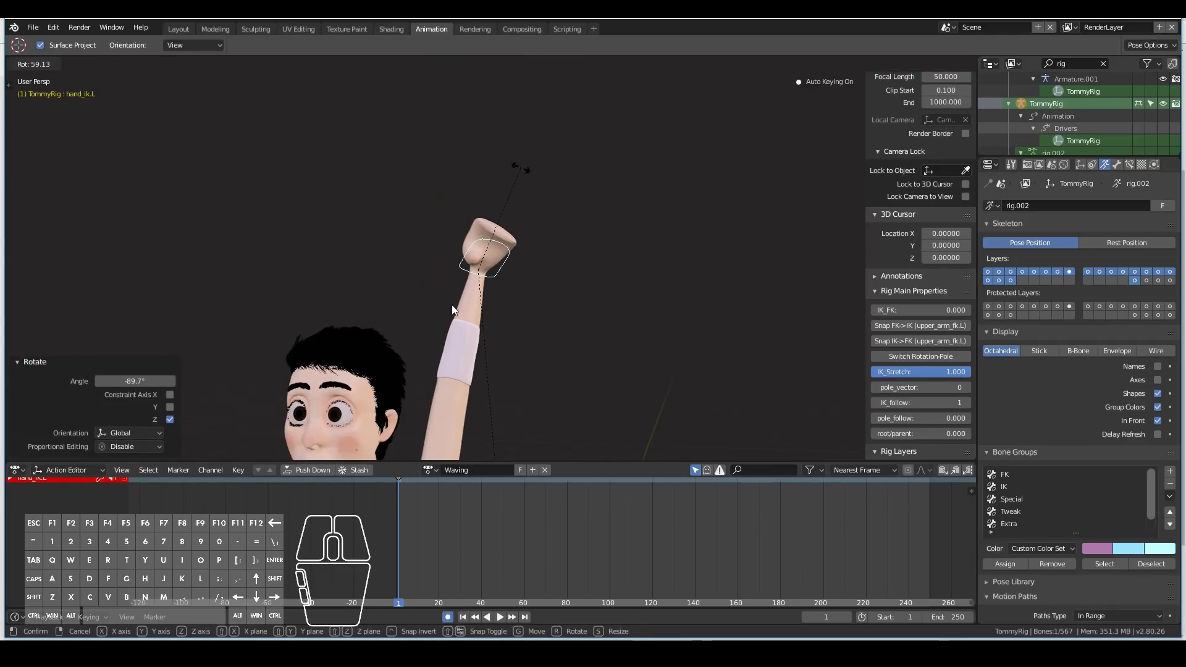
{"action": "left_click", "coordinate": [453, 309]}
- Lower the left hand bone about 0.036 and rotate it about 53° in side view to straighten the palm
{"action": "scroll", "coordinate": [475, 371], "scroll_direction": "down", "scroll_amount": 3}
{"action": "key", "text": "g"}
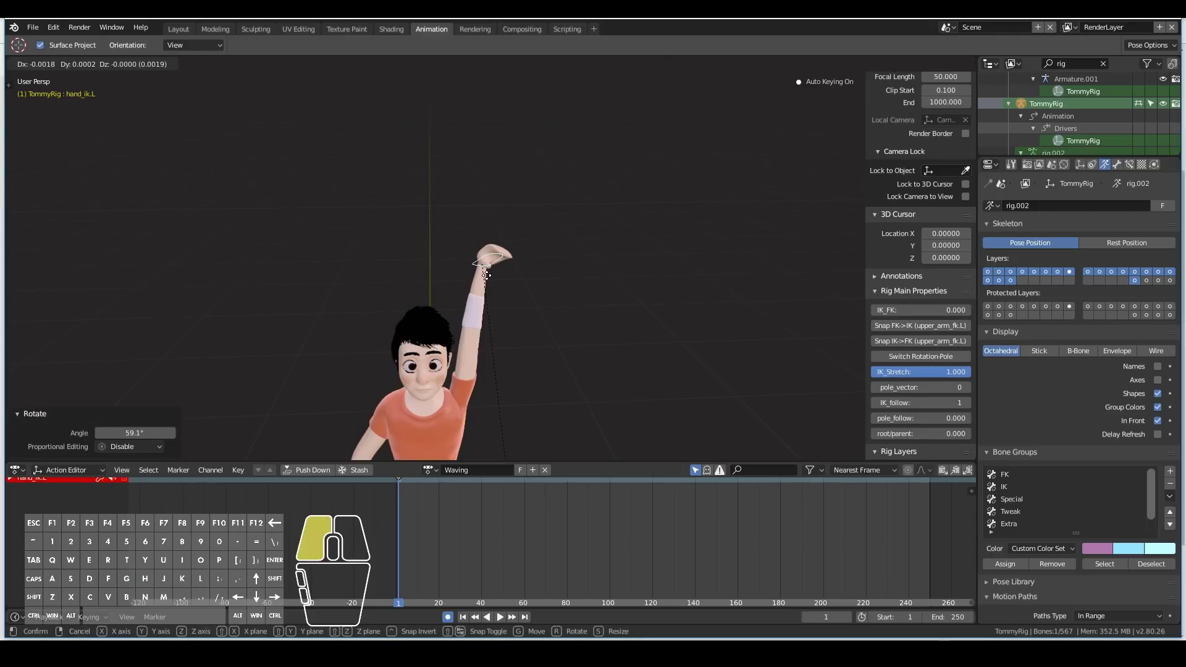
{"action": "left_click", "coordinate": [486, 275]}
{"action": "middle_click_drag", "start_coordinate": [487, 276], "coordinate": [438, 290]}
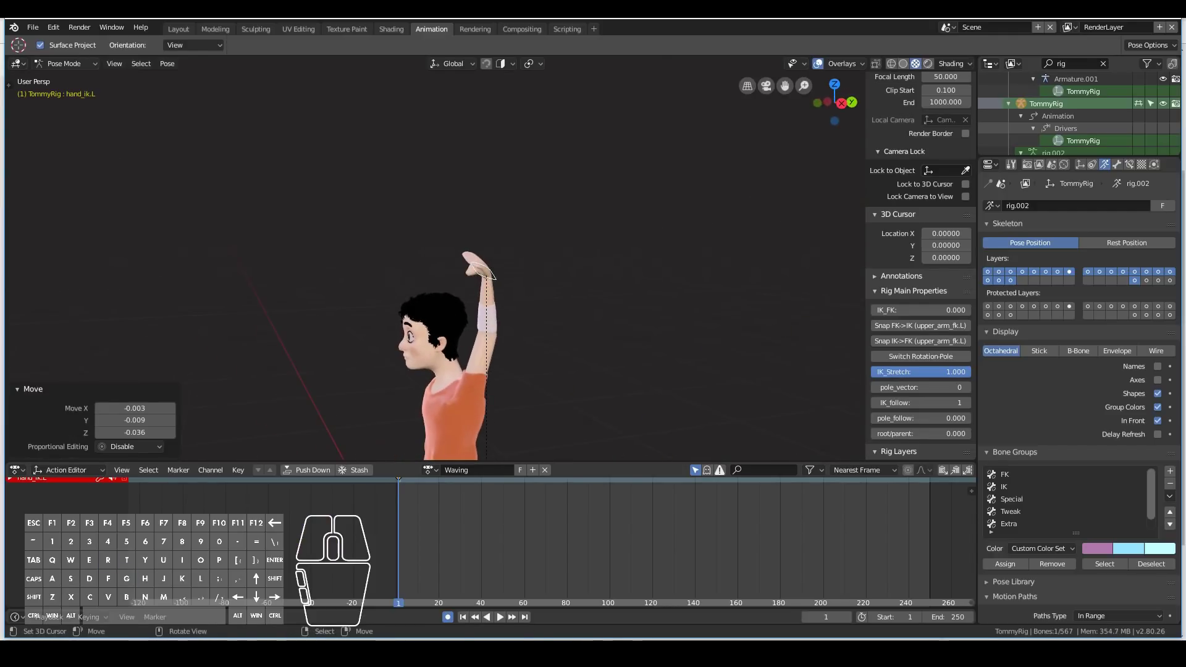
{"action": "key", "text": "r"}
{"action": "left_click", "coordinate": [501, 199]}
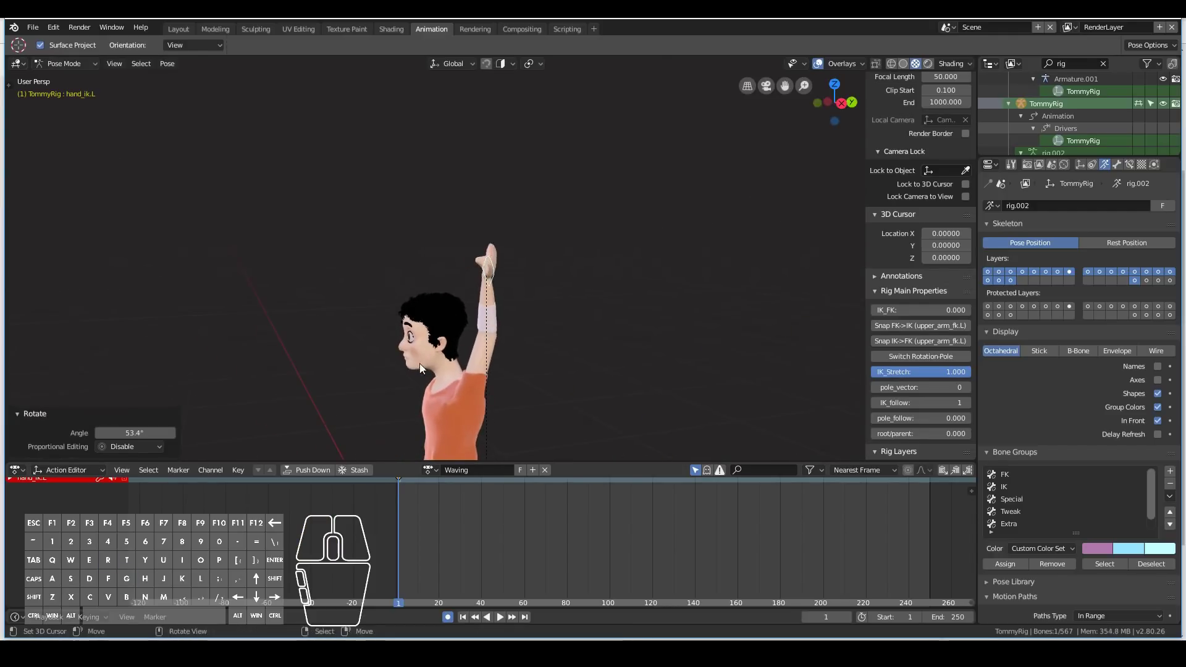
- At frame 19, move the left hand outward and down from the head and rotate it about -29°
{"action": "middle_click_drag", "start_coordinate": [420, 363], "coordinate": [488, 369]}
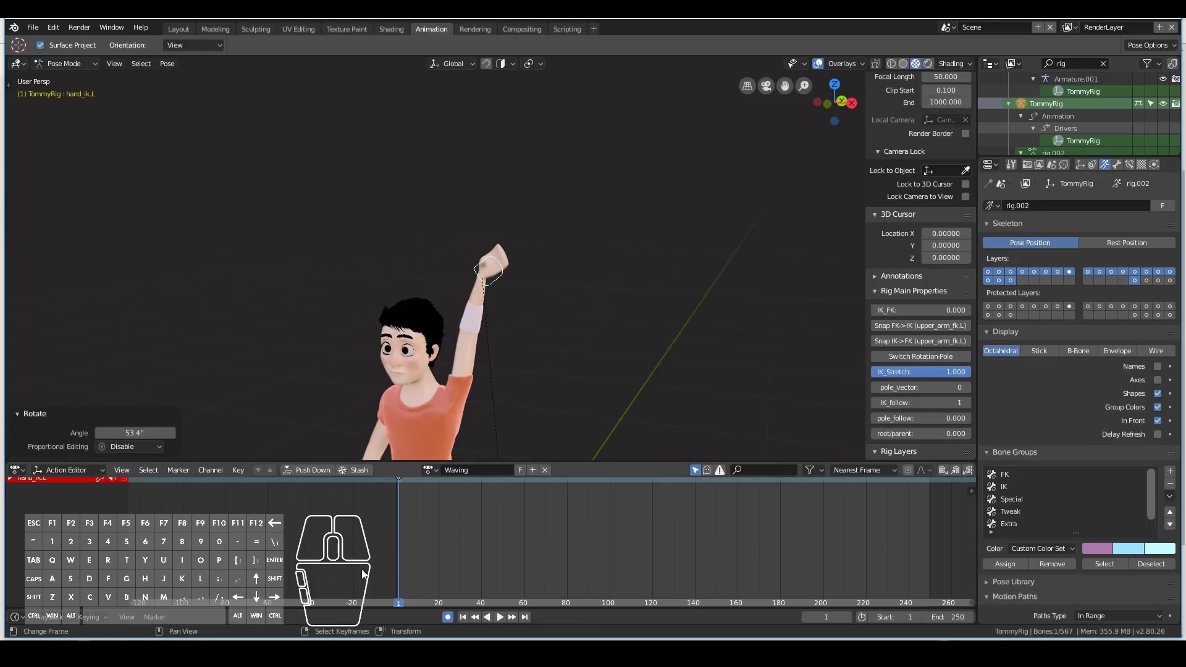
{"action": "middle_click_drag", "start_coordinate": [428, 547], "coordinate": [435, 572]}
{"action": "left_click", "coordinate": [442, 532]}
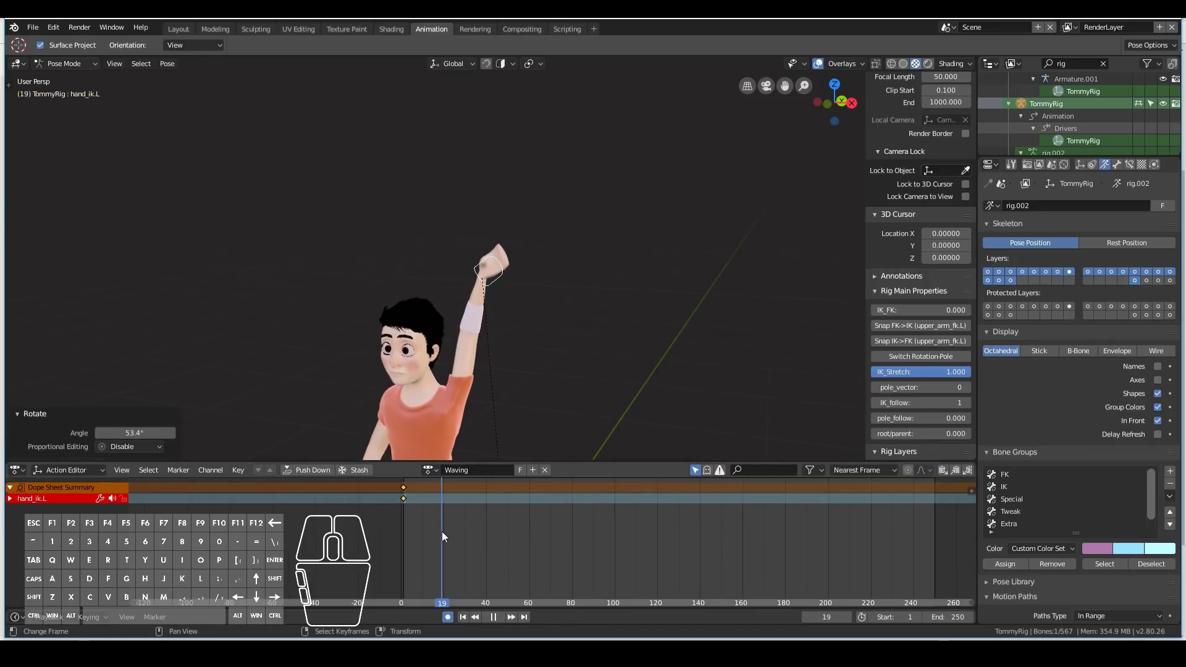
{"action": "mouse_move", "coordinate": [493, 307]}
{"action": "middle_mouse_down"}
{"action": "mouse_move", "coordinate": [522, 306]}
{"action": "mouse_move", "coordinate": [501, 305]}
{"action": "middle_mouse_up"}
{"action": "key", "text": "g"}
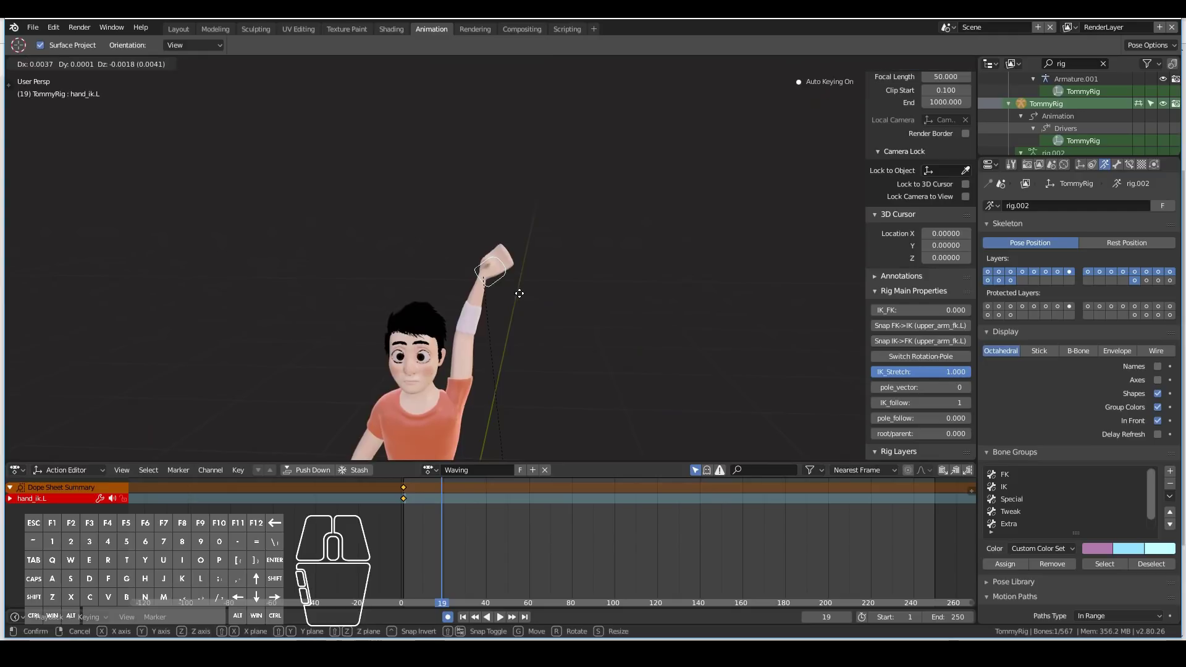
{"action": "left_click", "coordinate": [539, 304]}
{"action": "key", "text": "r"}
{"action": "left_click", "coordinate": [576, 389]}
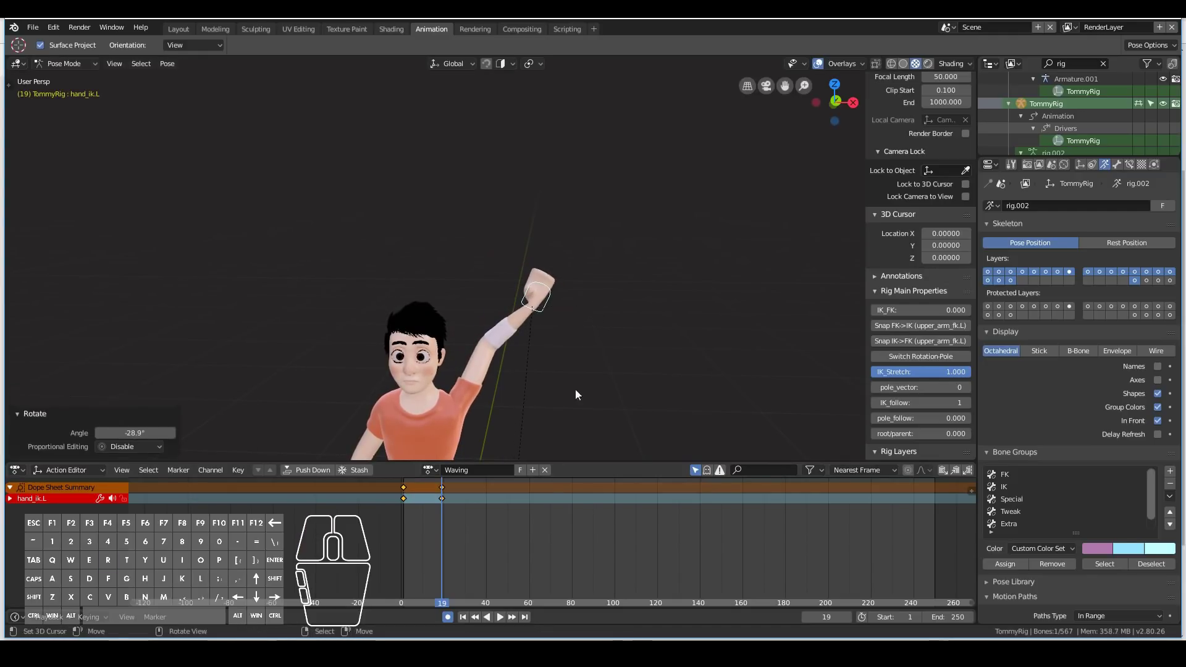
- Repeat the wave by duplicating the frame 1 keyframe to about frames 37 and 76 and the frame 19 keyframe to about frame 56
{"action": "left_click", "coordinate": [407, 504]}
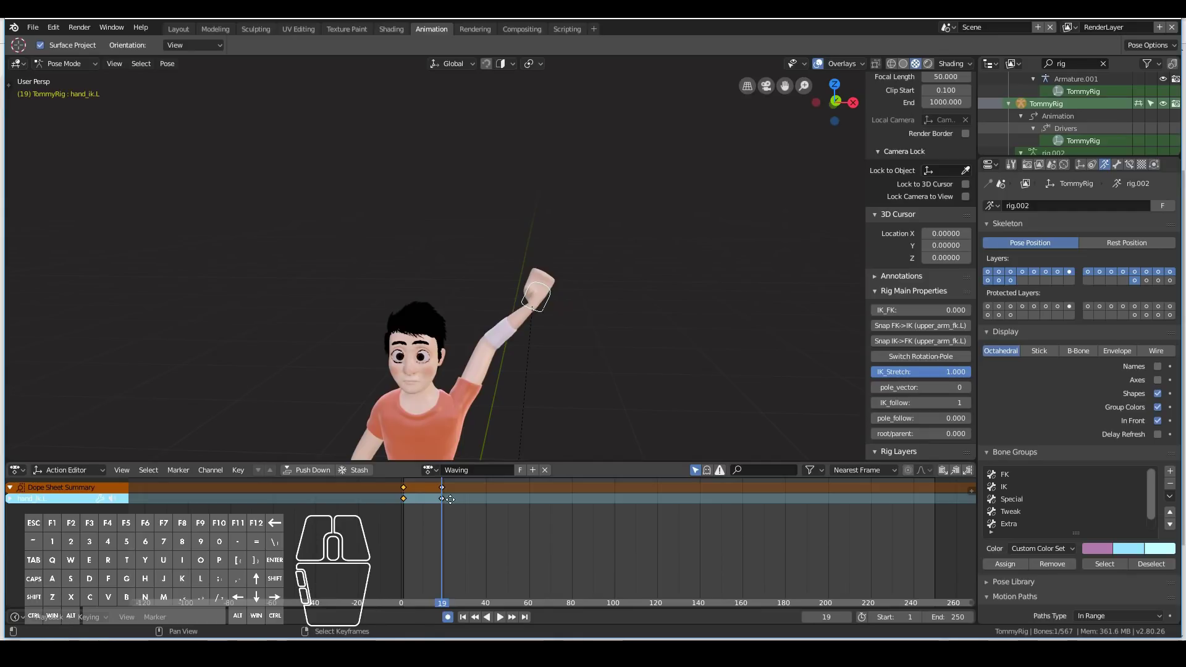
{"action": "key", "text": "shift+d"}
{"action": "left_click", "coordinate": [484, 500]}
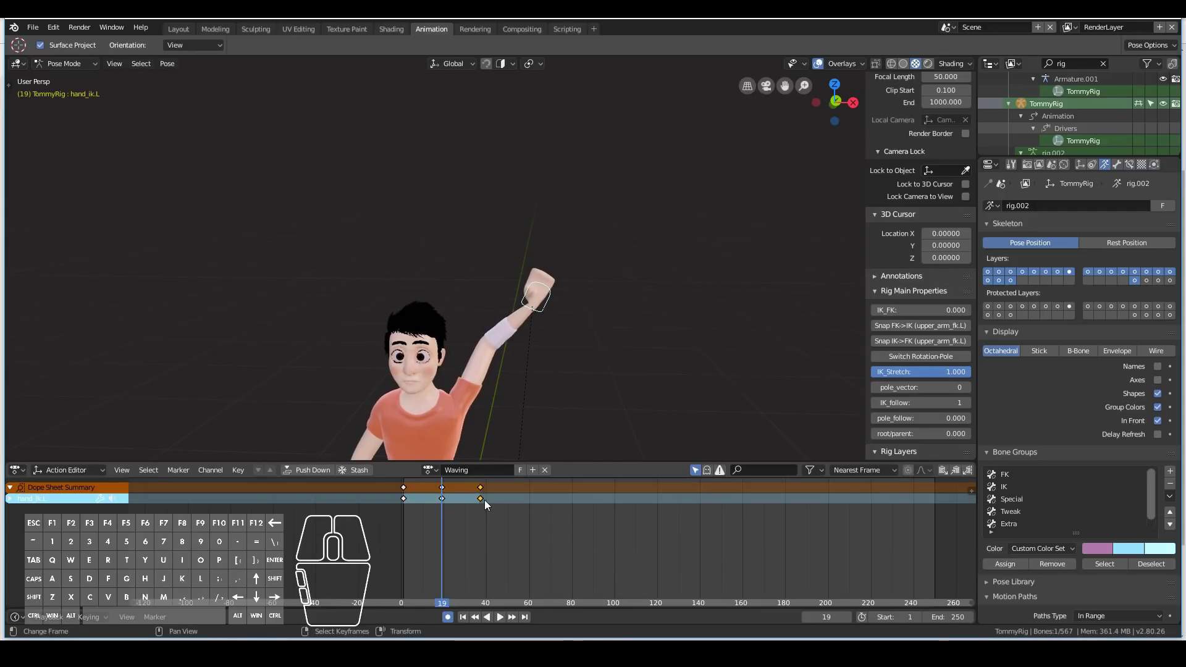
{"action": "left_click", "coordinate": [443, 502]}
{"action": "key", "text": "shift+d"}
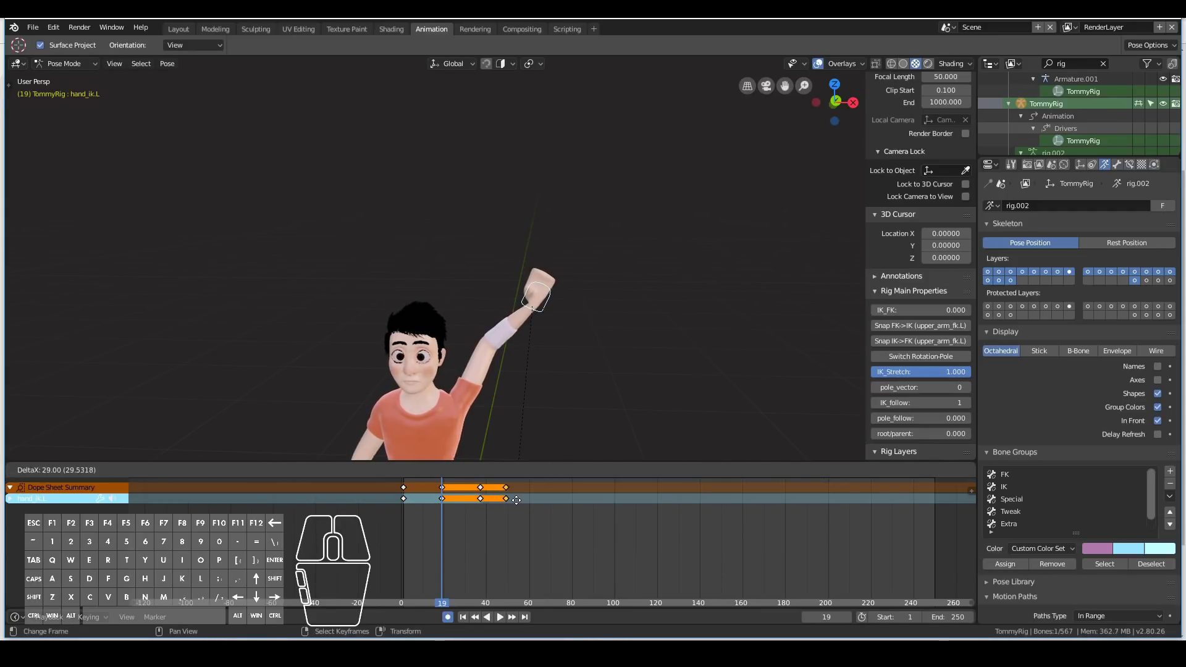
{"action": "left_click", "coordinate": [524, 502]}
{"action": "key", "text": "alt+a"}
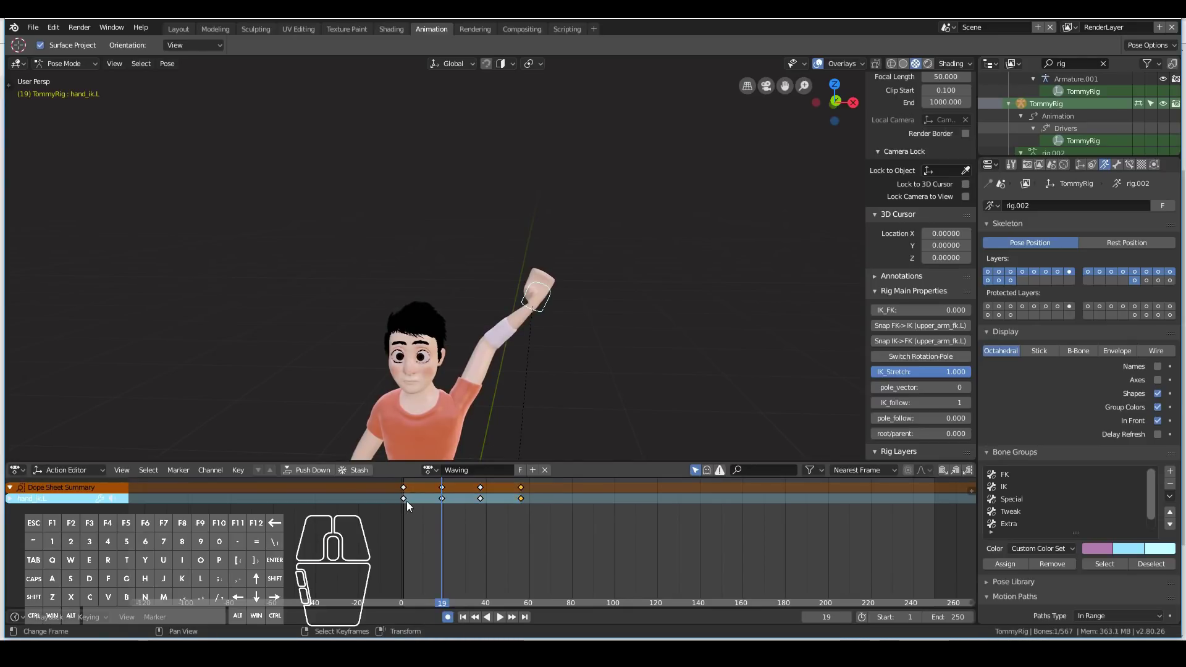
{"action": "left_click", "coordinate": [408, 500]}
{"action": "key", "text": "shift+d"}
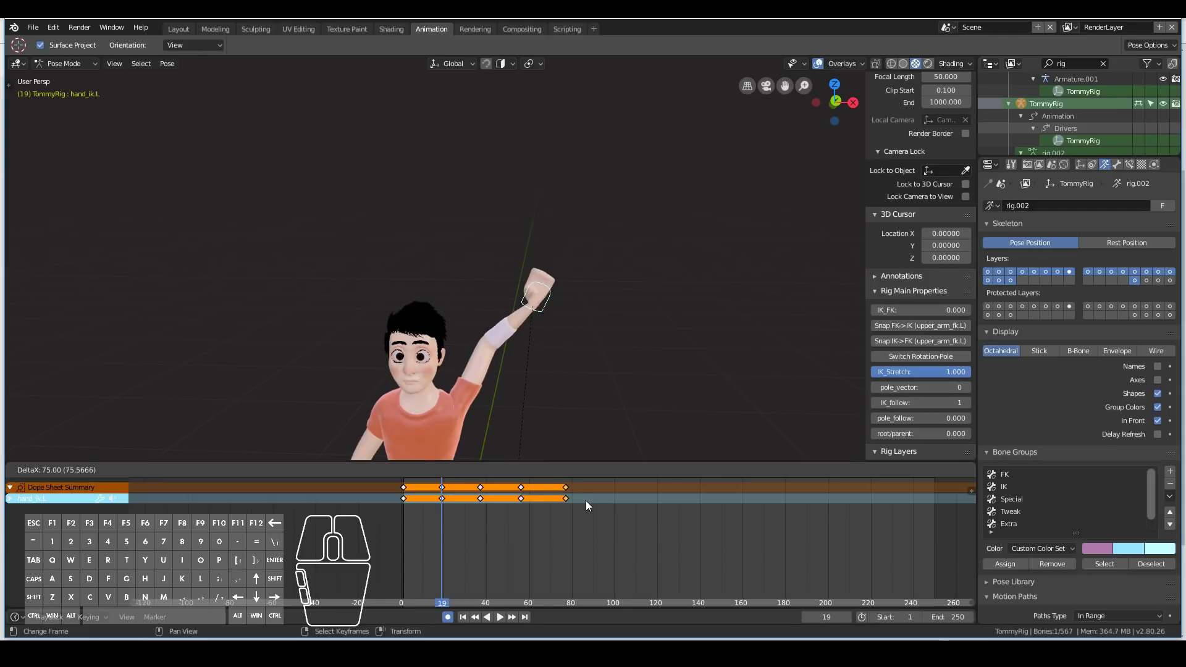
{"action": "left_click", "coordinate": [586, 501]}
- Move to frame 2 and play the Waving action to check the hand motion
{"action": "left_click", "coordinate": [406, 524]}
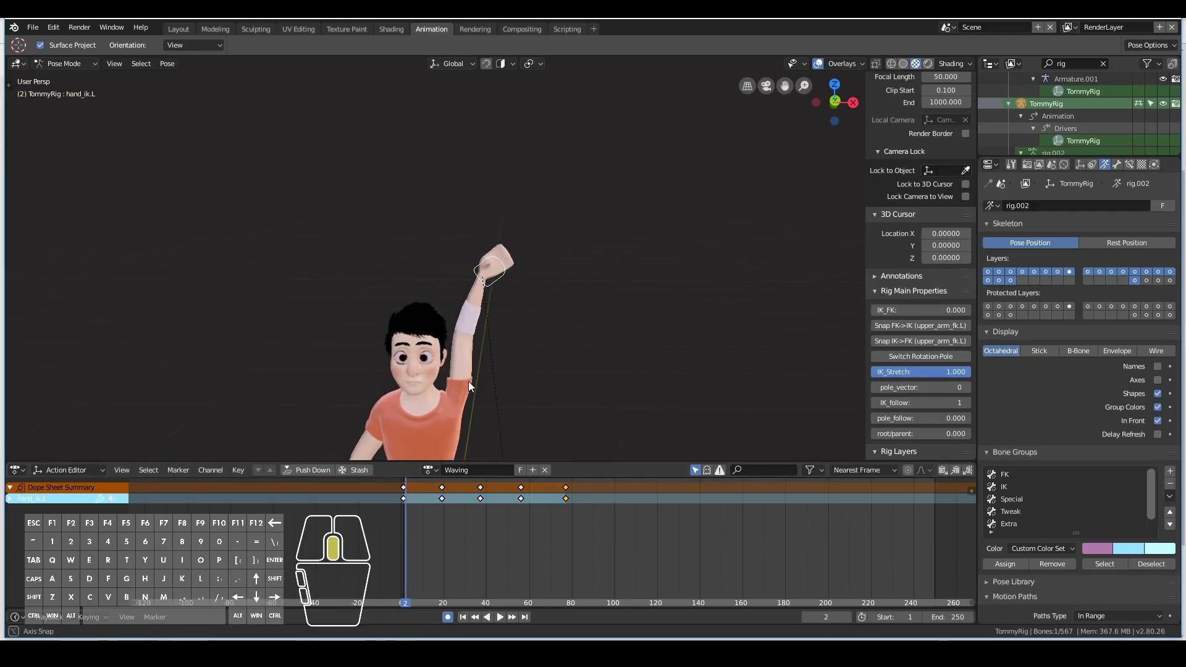
{"action": "key", "text": "alt+a"}
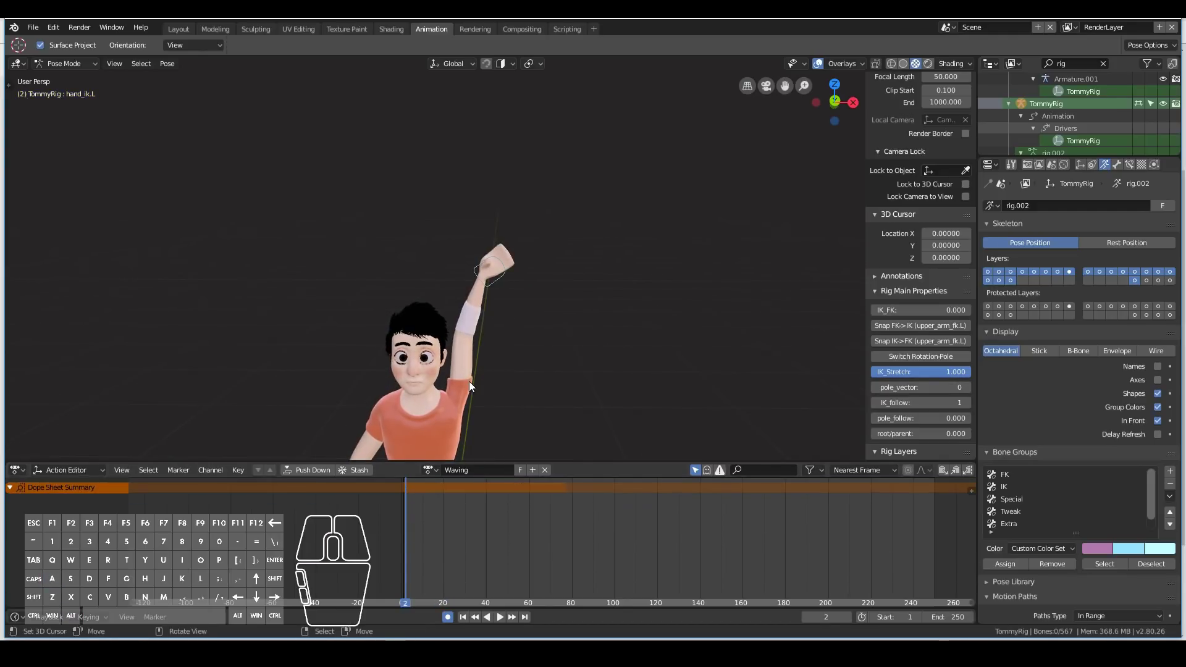
{"action": "left_click", "coordinate": [497, 281]}
{"action": "left_click", "coordinate": [500, 618]}
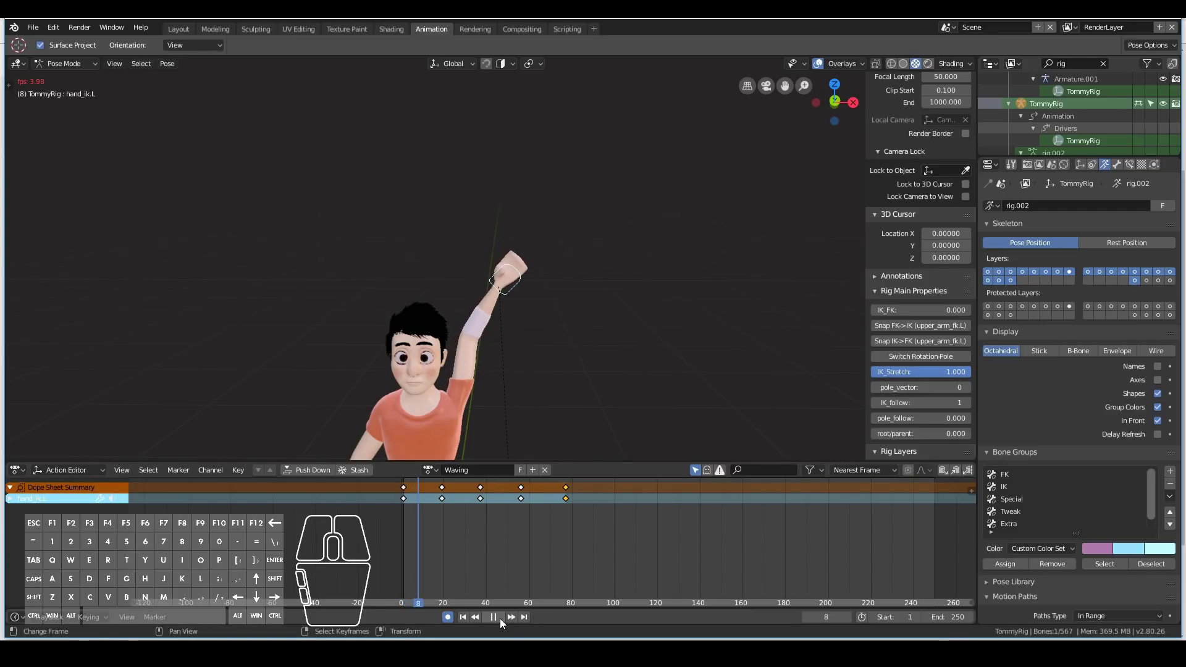
{"action": "key", "text": "Escape"}
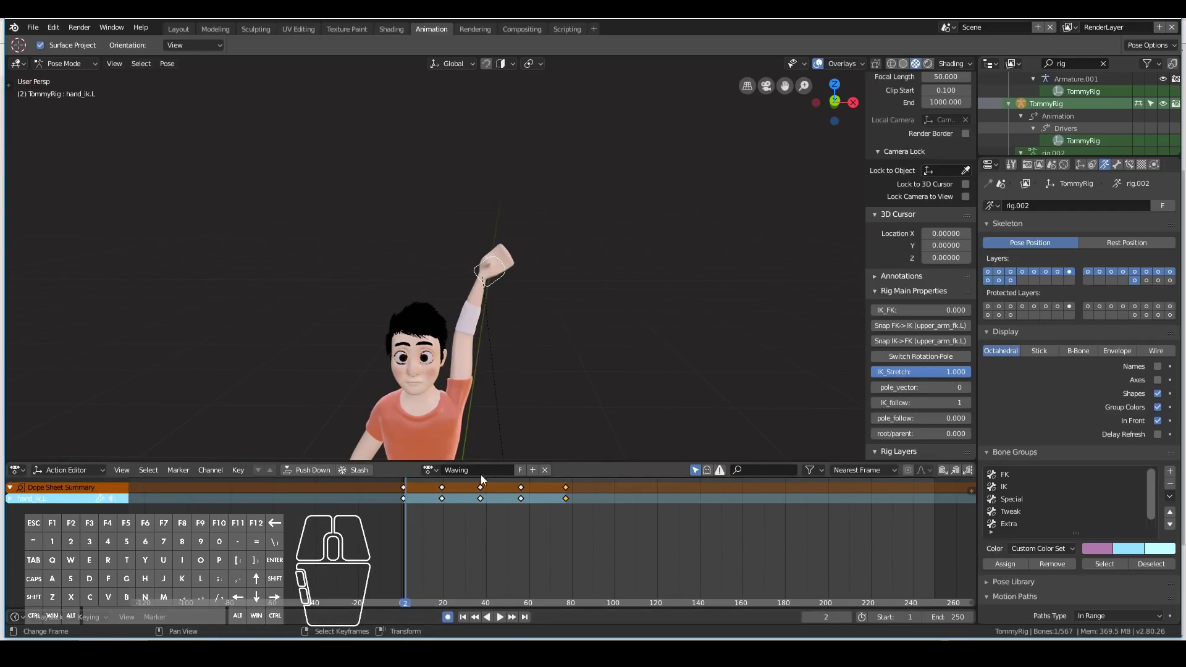
- Play the Waving action briefly and examine the raised arm from the front with more of the body in view
{"action": "left_click", "coordinate": [499, 617]}
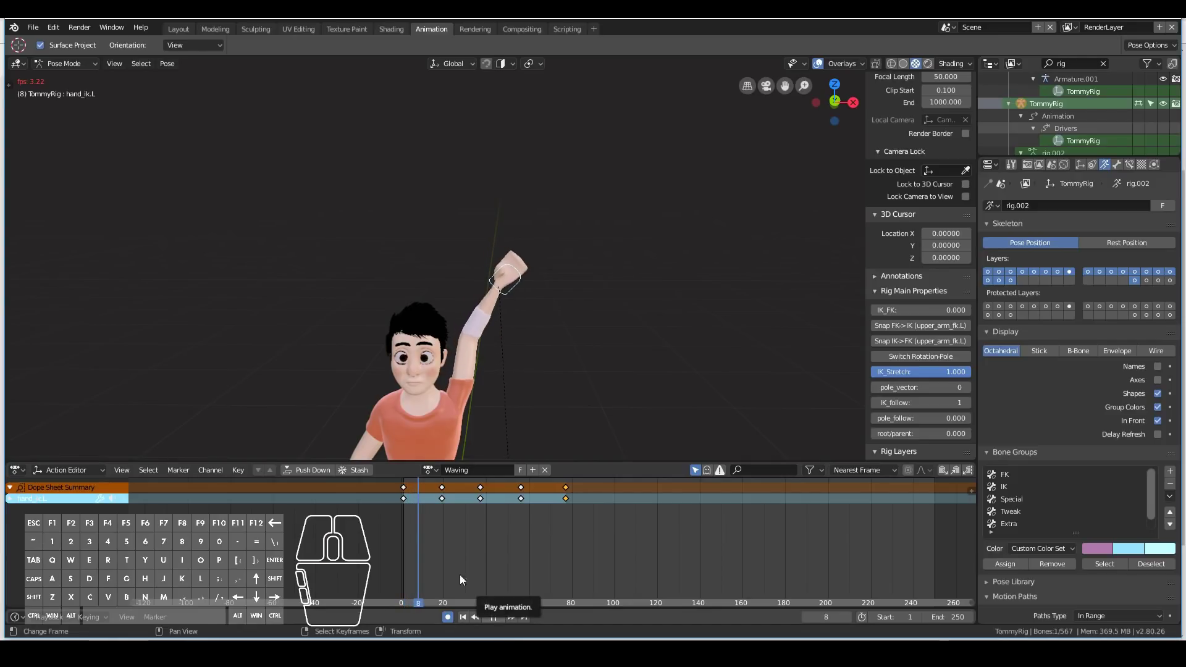
{"action": "key", "text": "space"}
{"action": "scroll", "coordinate": [373, 352], "scroll_direction": "down", "scroll_amount": 2}
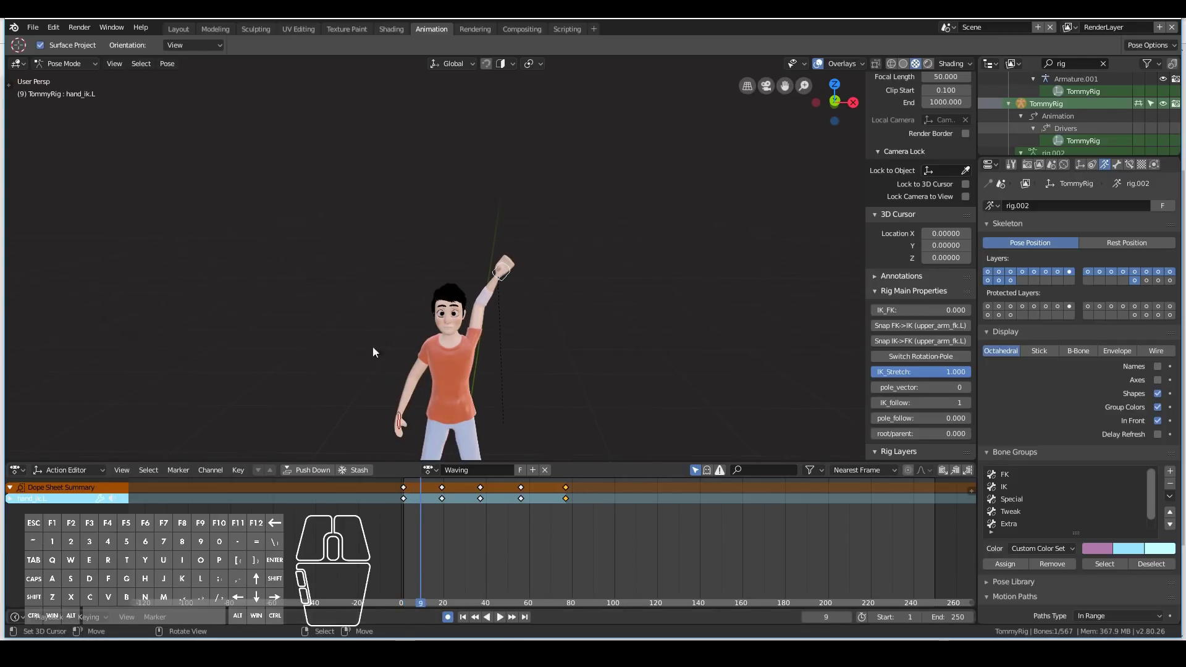
{"action": "mouse_move", "coordinate": [504, 363]}
{"action": "middle_mouse_down"}
{"action": "mouse_move", "coordinate": [471, 373]}
{"action": "mouse_move", "coordinate": [524, 372]}
{"action": "middle_mouse_up"}
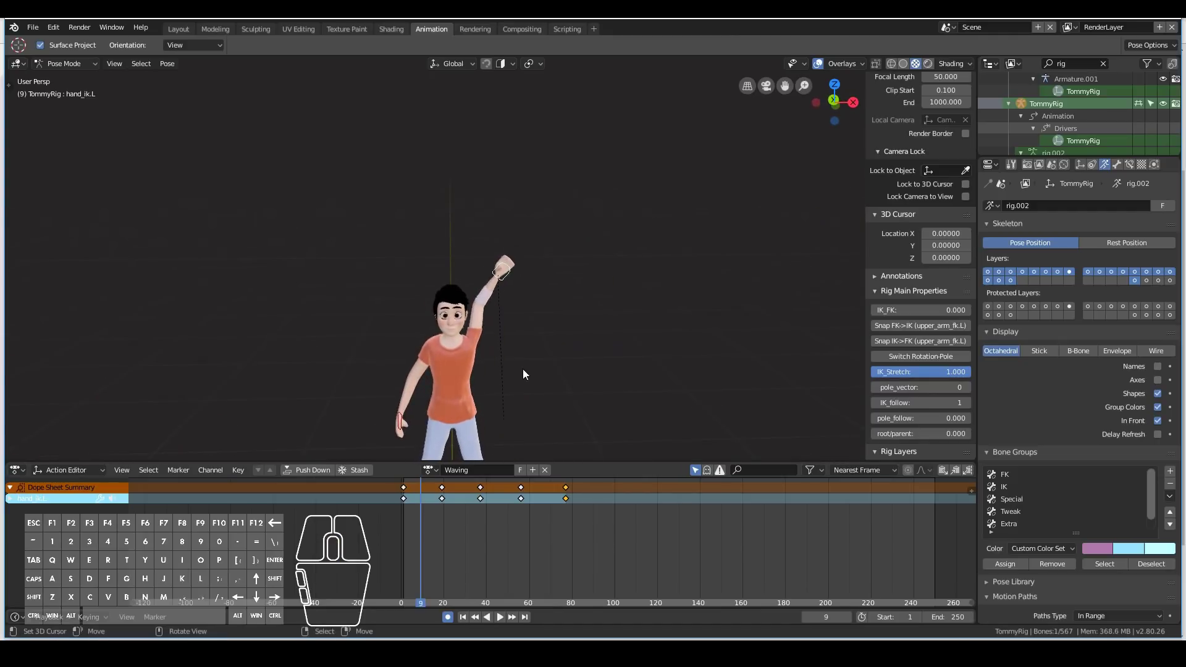
{"action": "scroll", "coordinate": [554, 307], "scroll_direction": "down", "scroll_amount": 3}
{"action": "scroll", "coordinate": [559, 341], "scroll_direction": "up", "scroll_amount": 4}
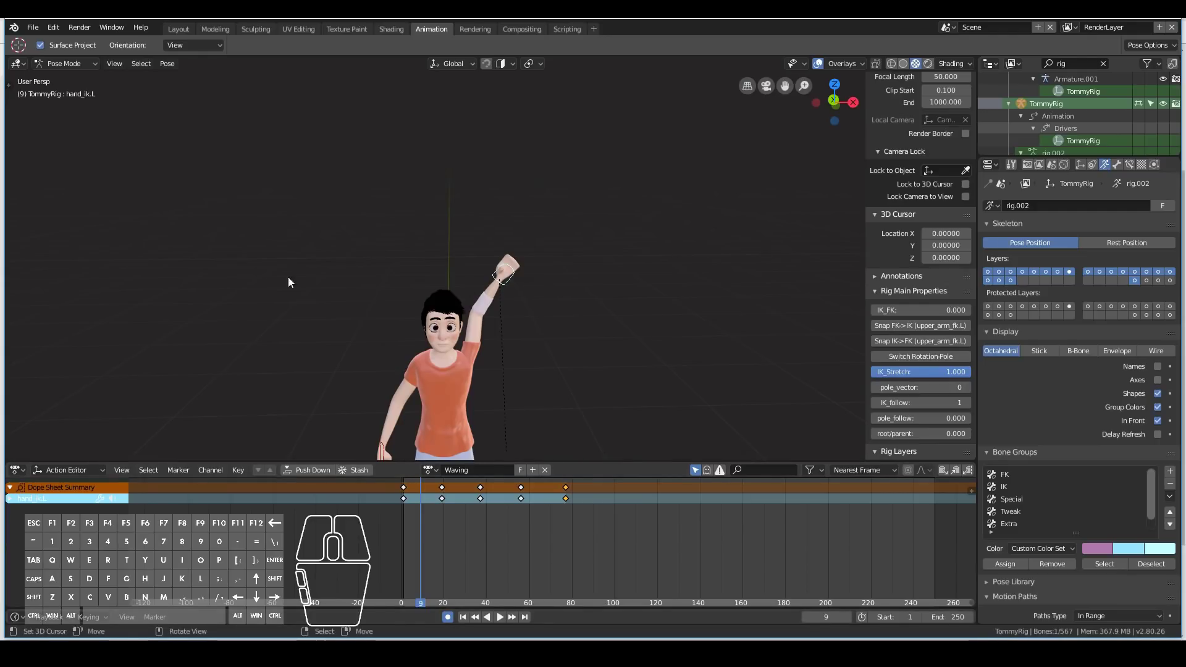
- Set the playback sync mode to Frame Dropping and replay the Waving action
{"action": "left_click", "coordinate": [46, 619]}
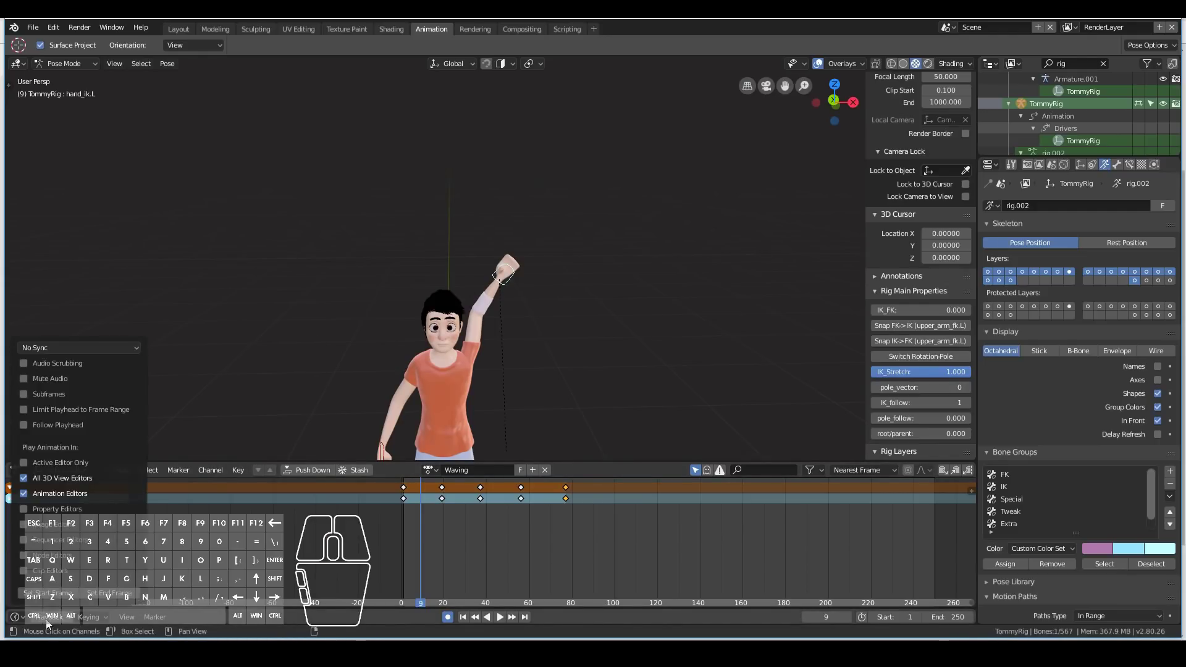
{"action": "left_click", "coordinate": [53, 348]}
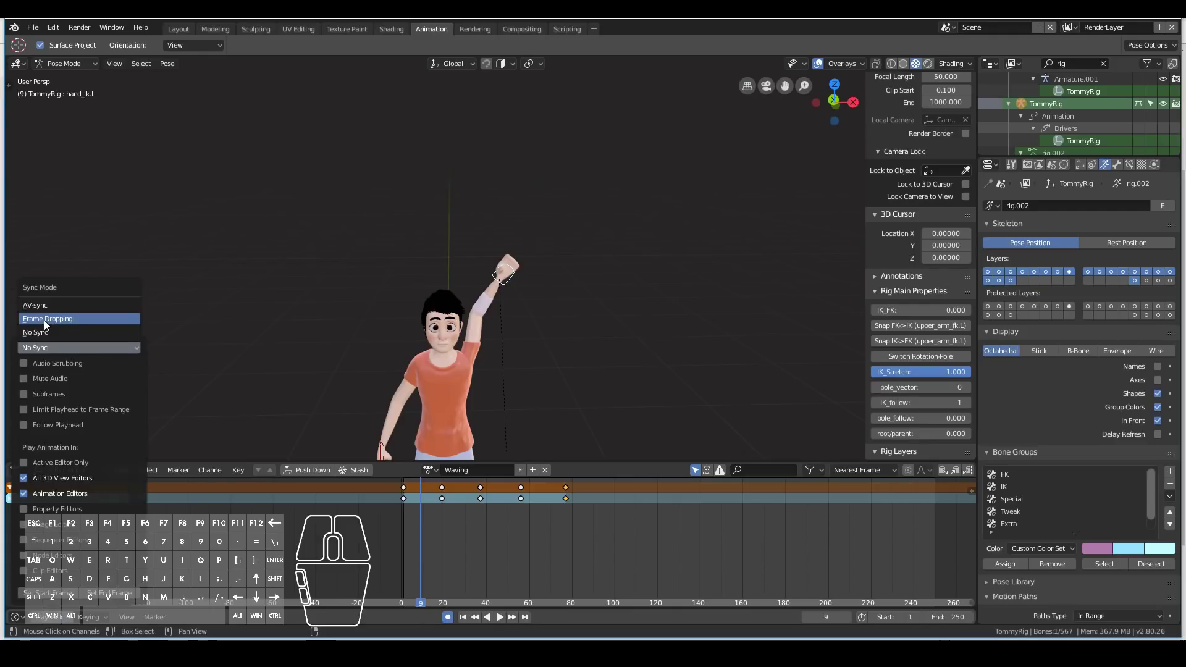
{"action": "left_click", "coordinate": [43, 320]}
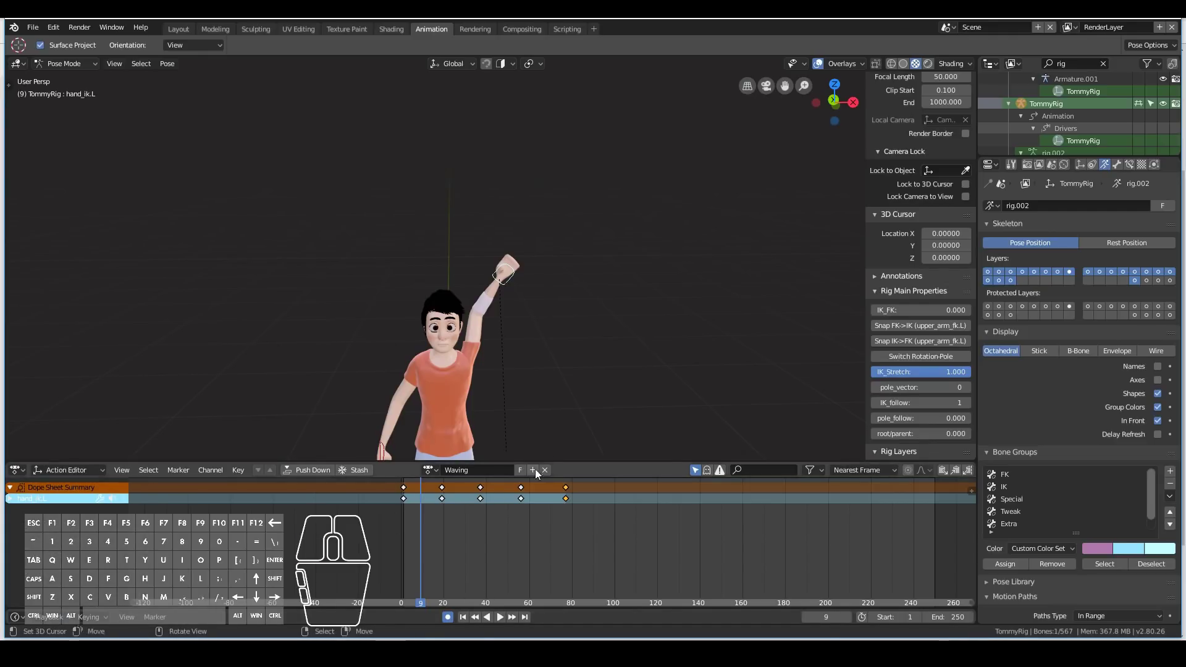
{"action": "left_click", "coordinate": [475, 617]}
{"action": "left_click", "coordinate": [502, 617]}
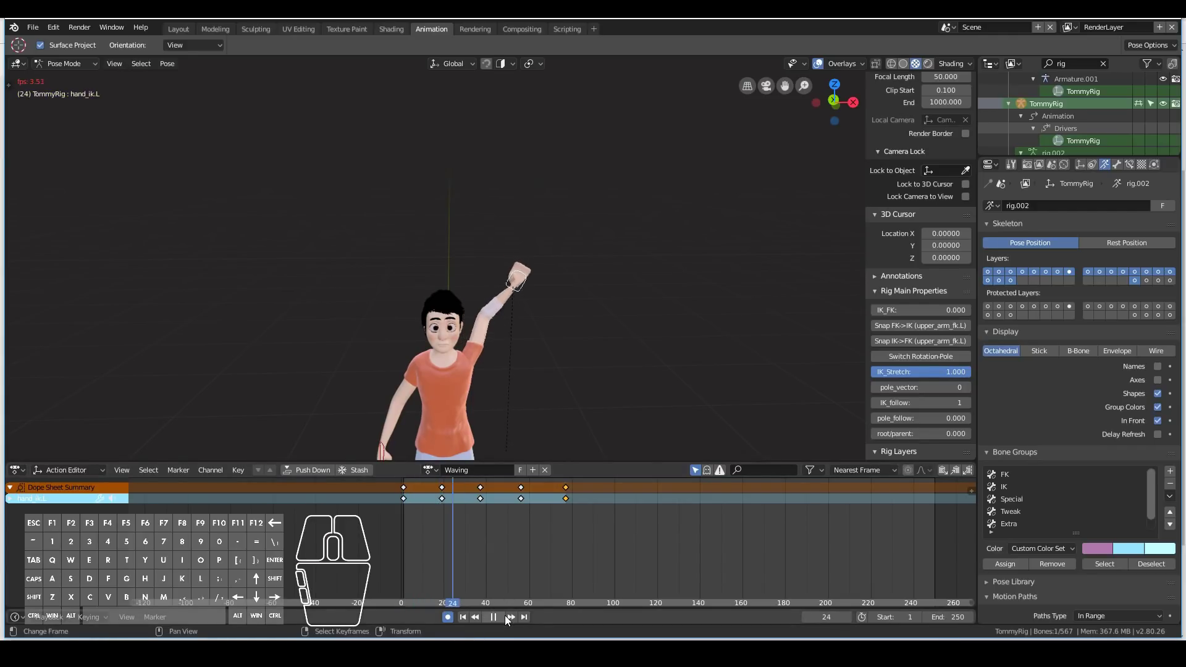
{"action": "key", "text": "Escape"}
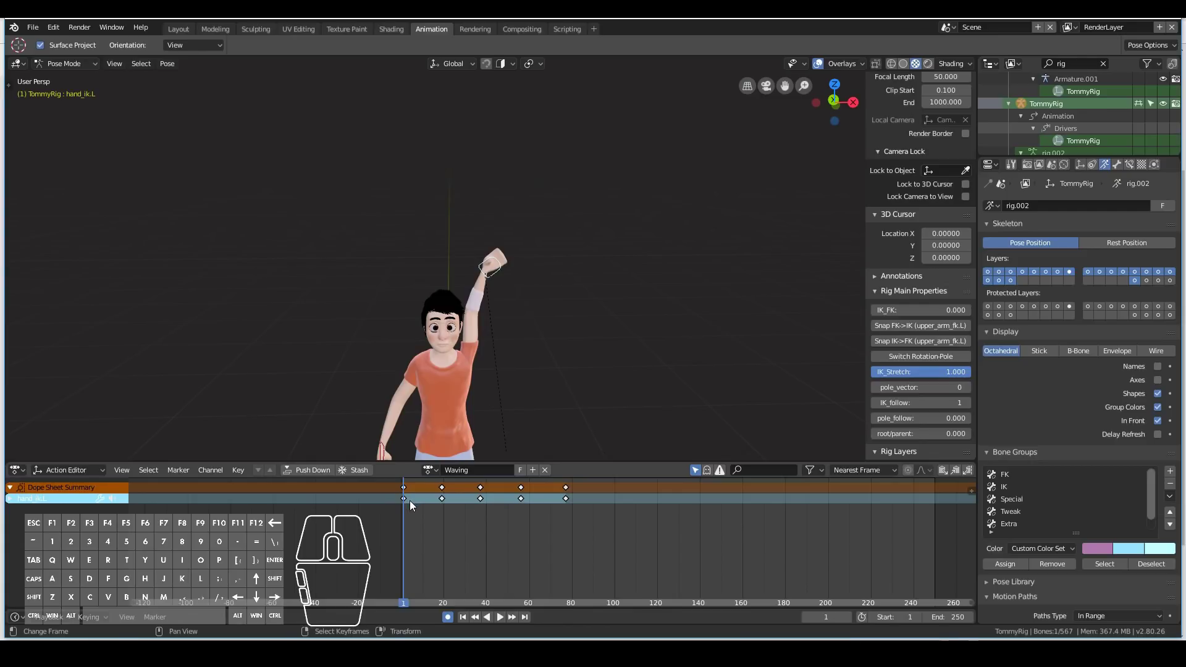
- Scale all Waving keyframes from frame 1 to about half their spacing, ending near frame 40, and play the faster wave
{"action": "key", "text": "a"}
{"action": "key", "text": "s"}
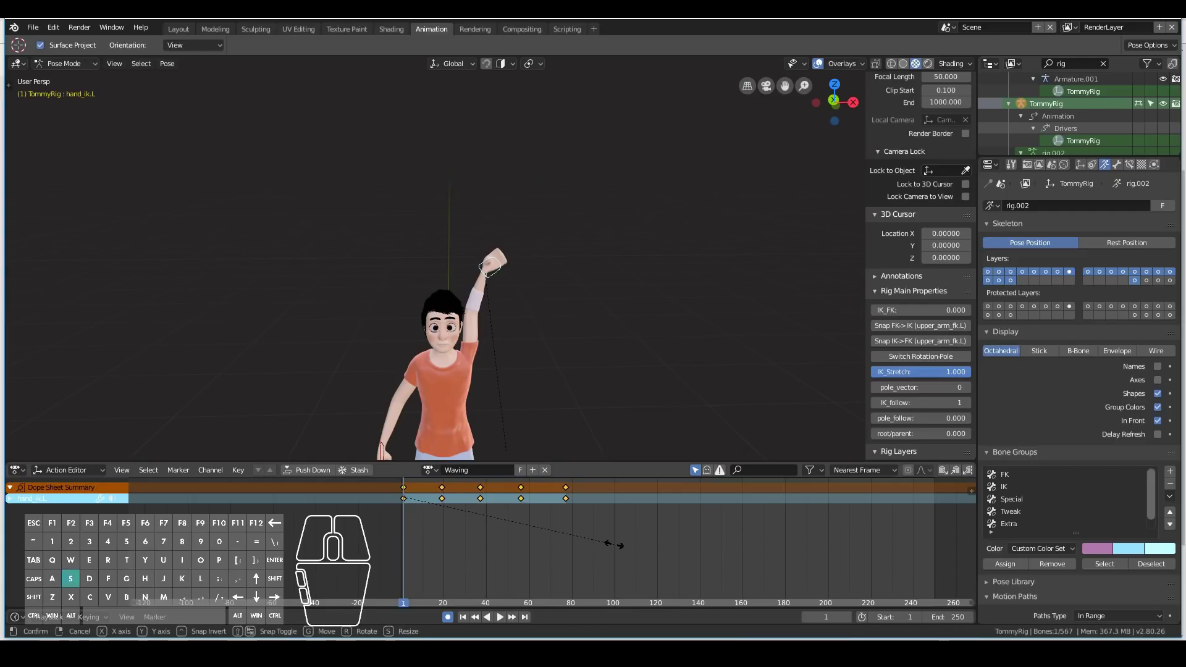
{"action": "left_click", "coordinate": [510, 530]}
{"action": "left_click", "coordinate": [500, 617]}
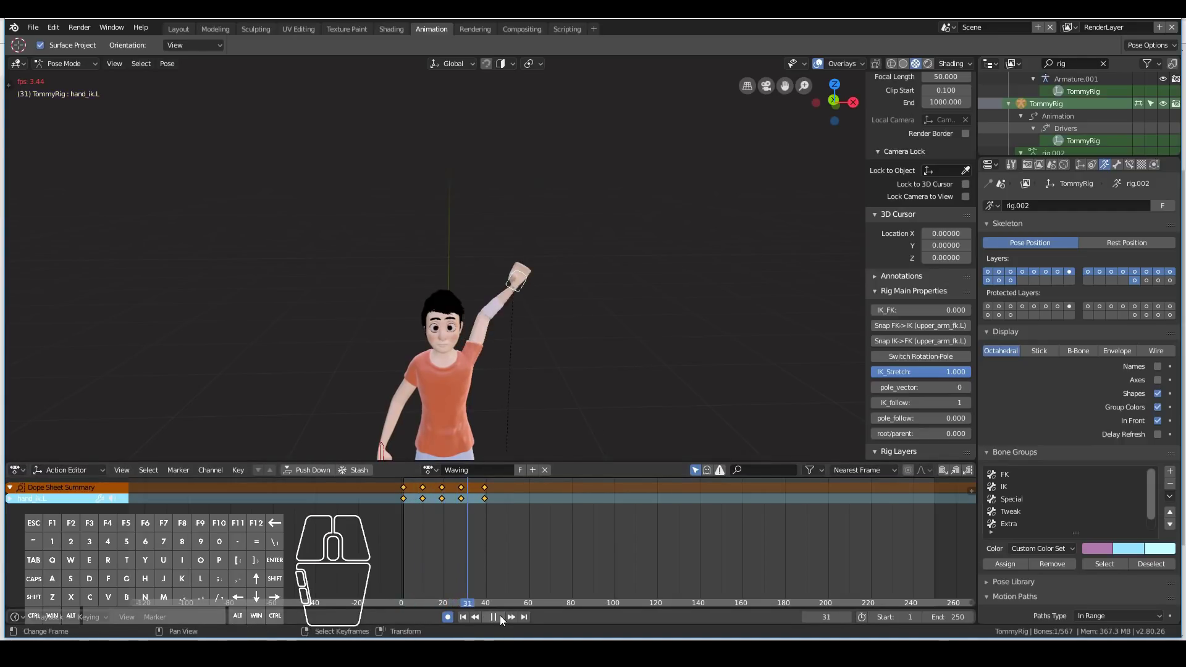
{"action": "key", "text": "Escape"}
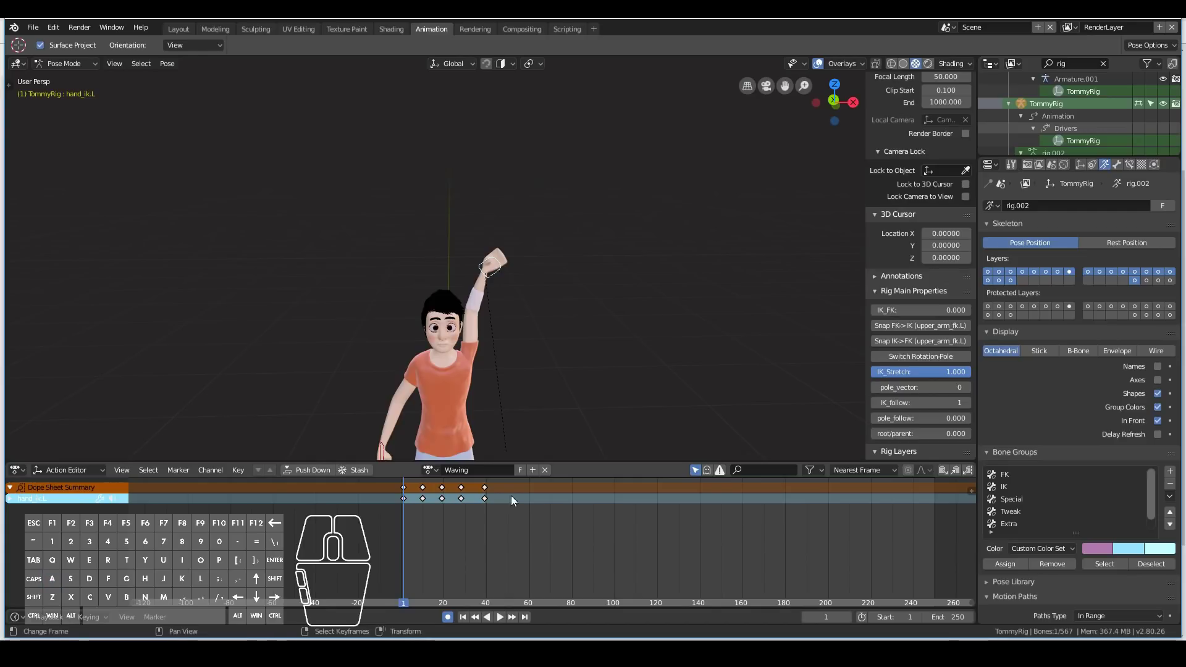
{"action": "left_click", "coordinate": [499, 616]}
{"action": "key", "text": "Escape"}
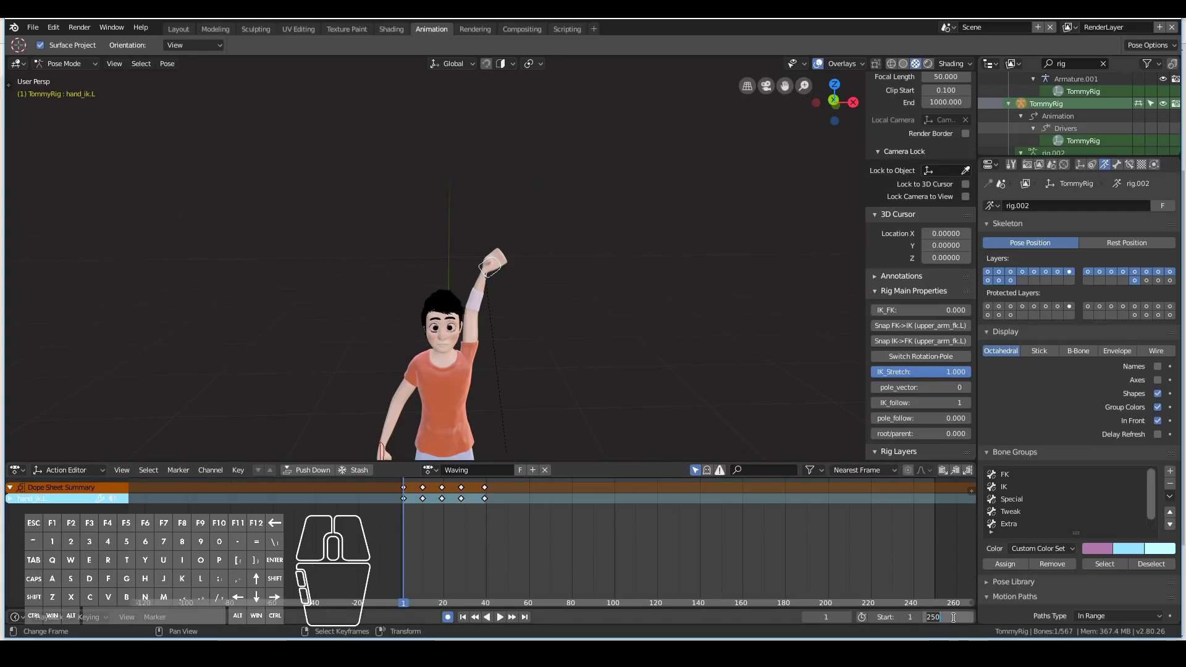
- Set the scene's end frame to 40 and play the looping wave
{"action": "key", "text": "Return"}
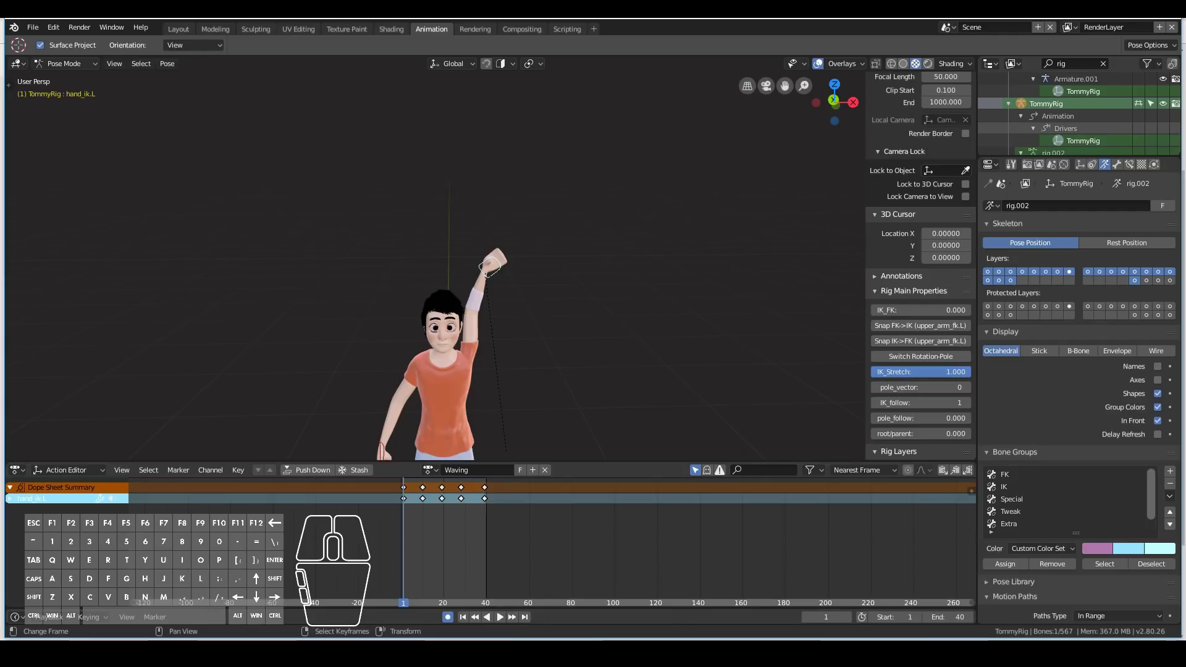
{"action": "left_click", "coordinate": [500, 617]}
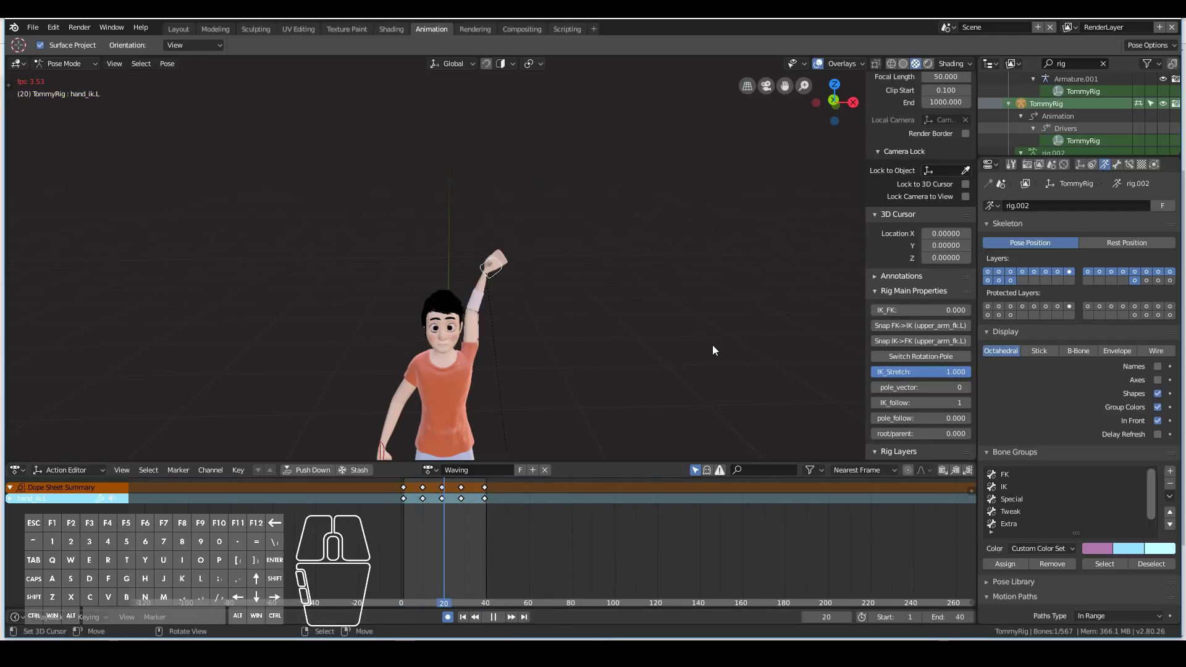
{"action": "key", "text": "Escape"}
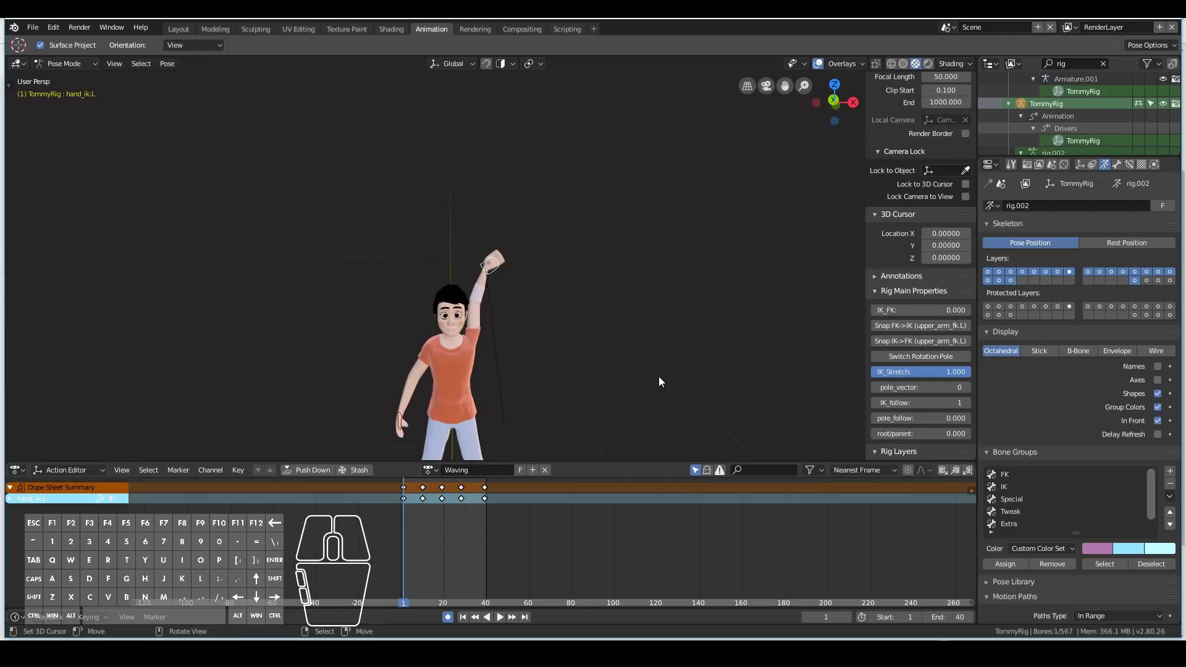
- Give the Waving action a fake user and unlink it from the rig
{"action": "middle_click_drag", "start_coordinate": [658, 377], "coordinate": [617, 380]}
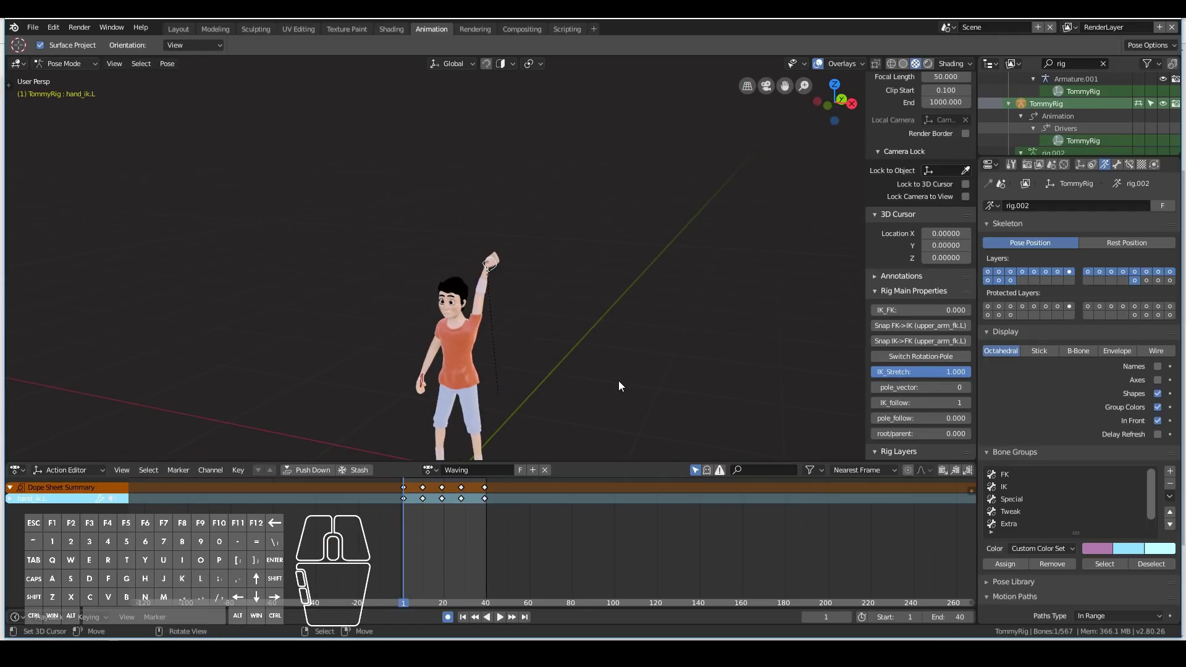
{"action": "left_click", "coordinate": [521, 471]}
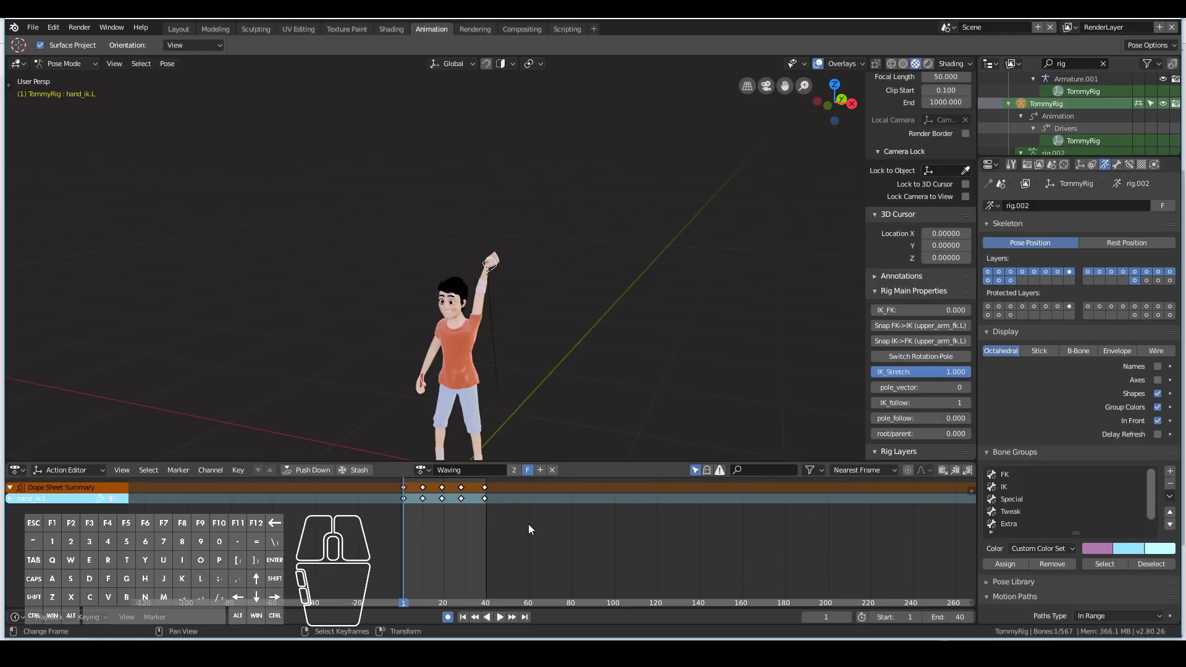
{"action": "left_click", "coordinate": [553, 470]}
{"action": "middle_click_drag", "start_coordinate": [471, 531], "coordinate": [472, 531]}
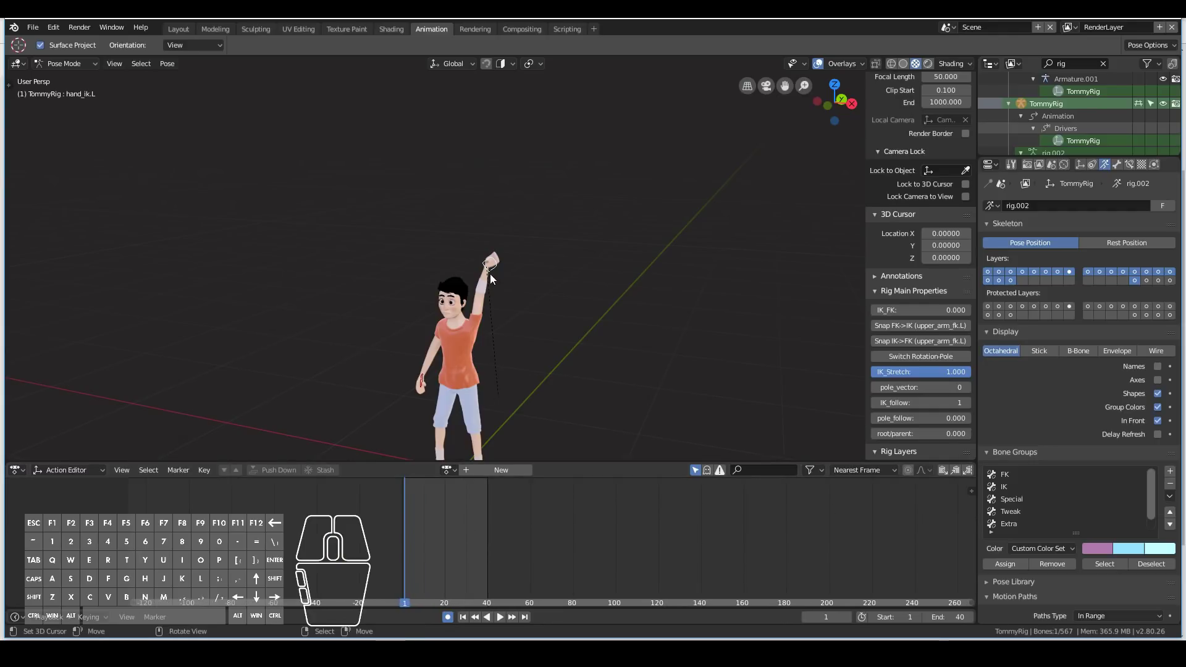
- Reset the left hand bone to its rest pose and delete the automatically inserted frame 1 keyframe
{"action": "key", "text": "alt+r"}
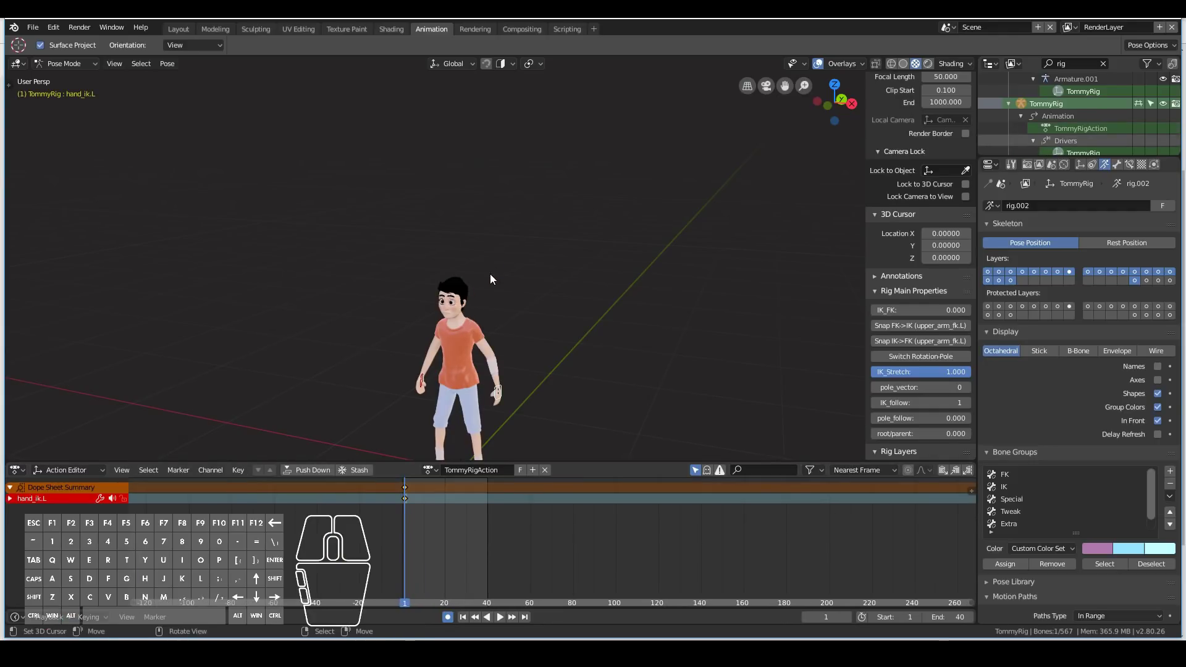
{"action": "middle_click_drag", "start_coordinate": [436, 429], "coordinate": [481, 390]}
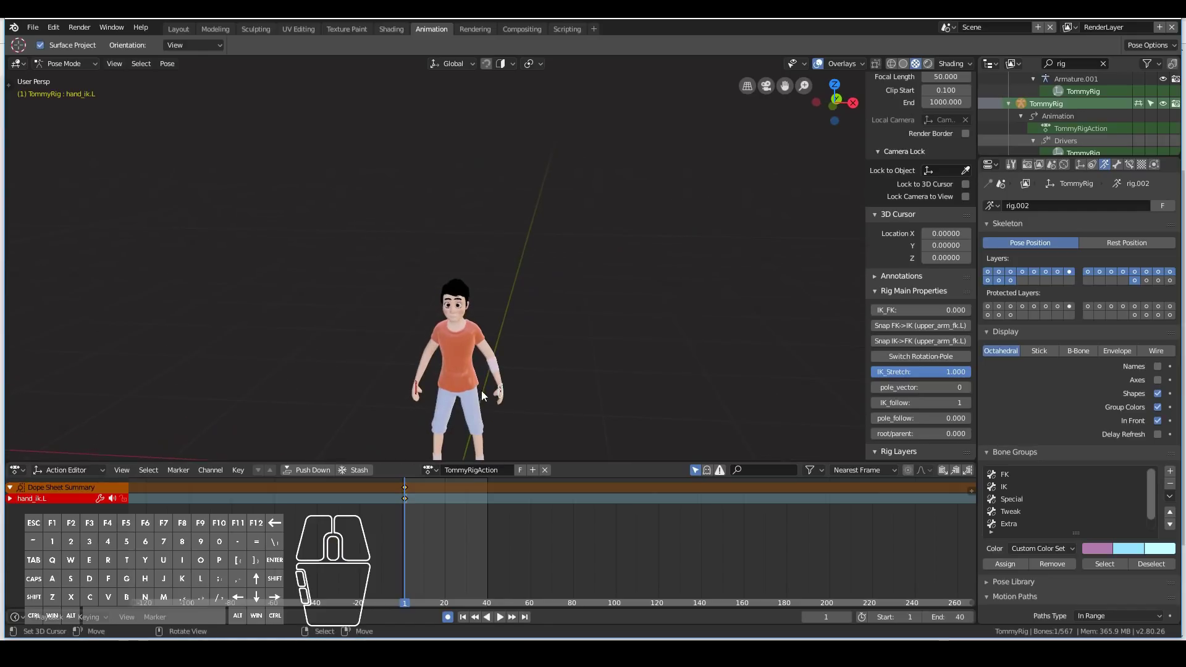
{"action": "key", "text": "x"}
{"action": "left_click", "coordinate": [416, 513]}
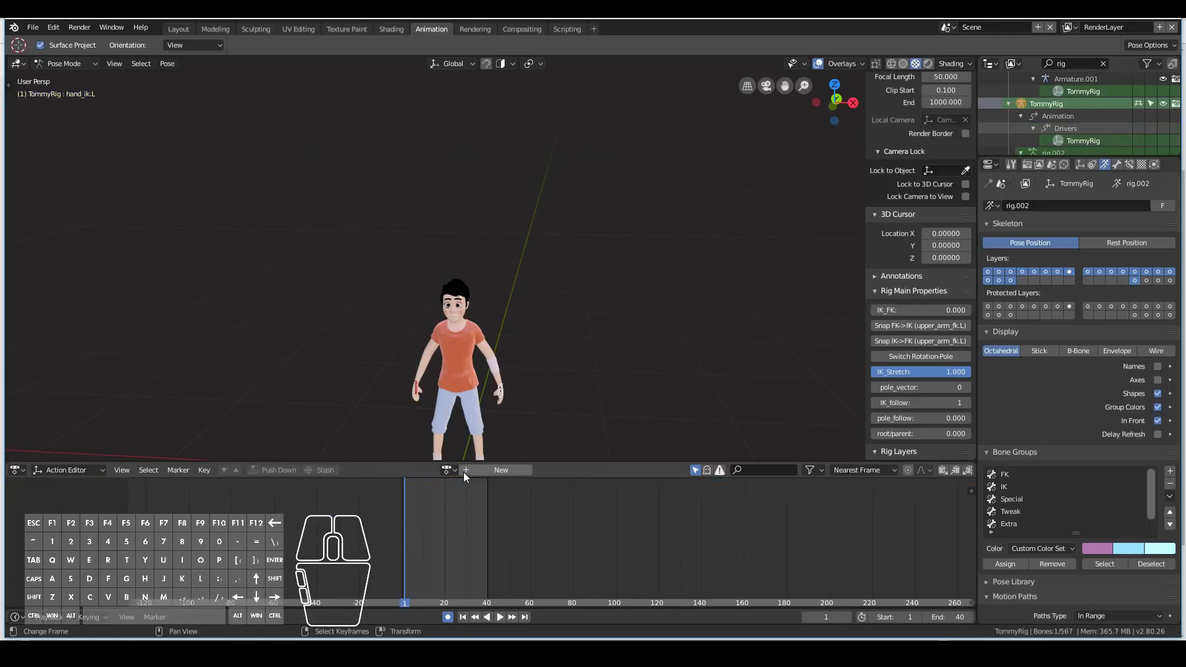
- Create a new action for the rig and name it ArmAction
{"action": "left_click", "coordinate": [479, 469]}
{"action": "double_click", "coordinate": [481, 469]}
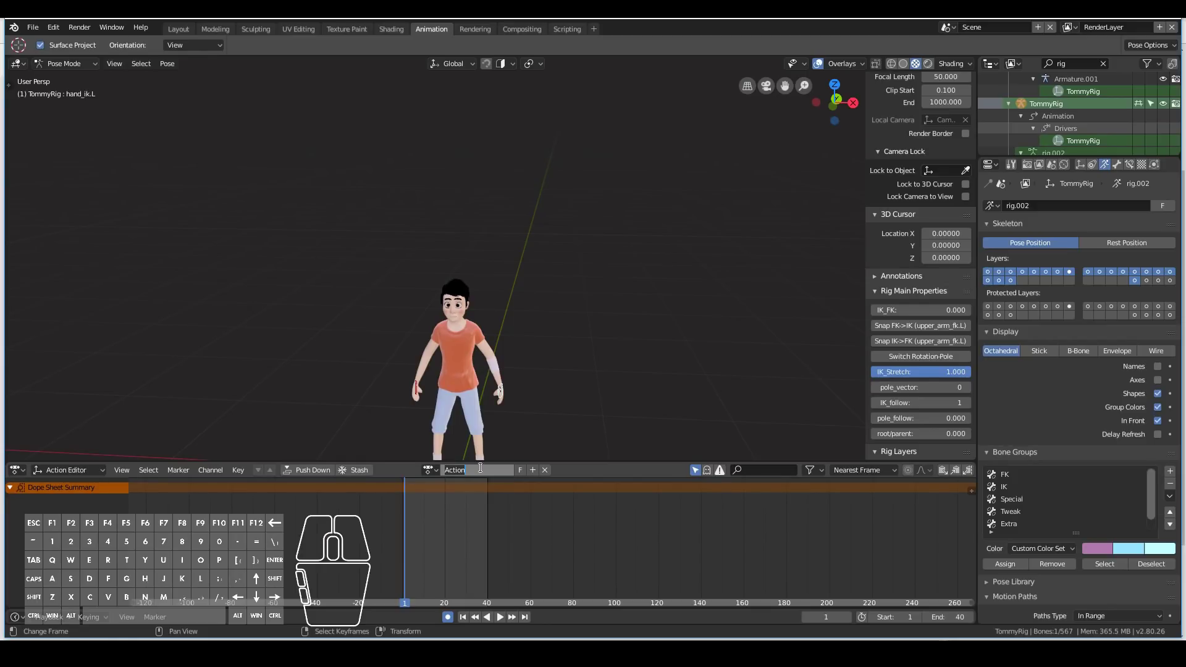
{"action": "type", "text": "ArmAction"}
{"action": "key", "text": "Return"}
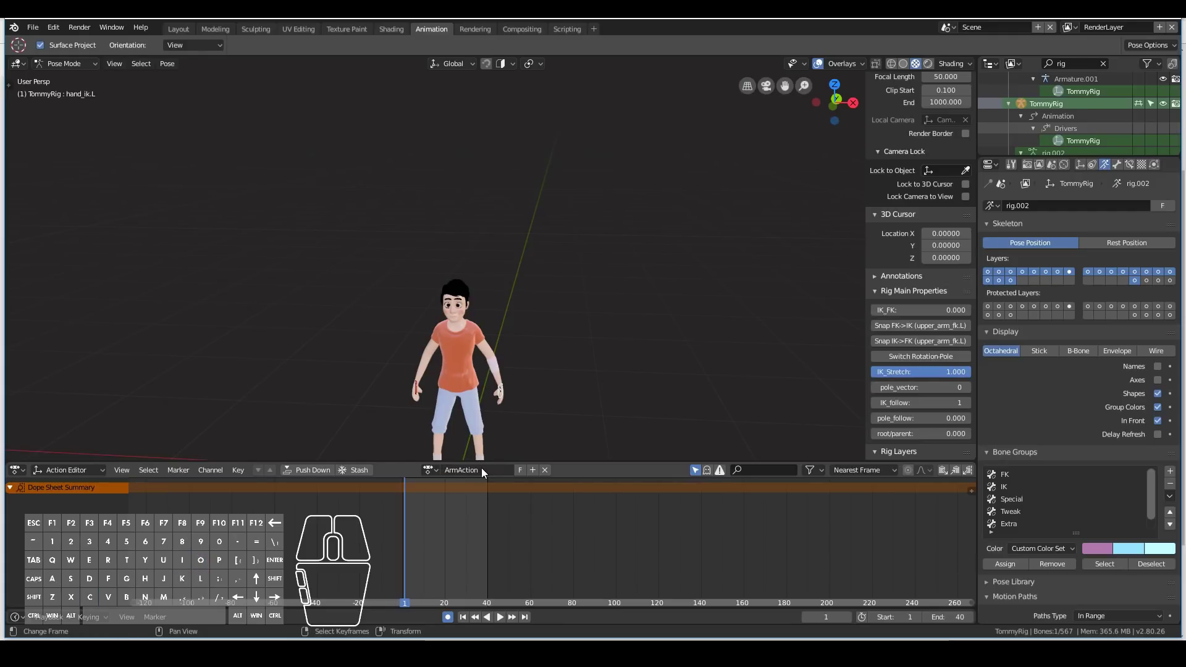
- Select the right hand bone hand_ik.R of TommyRig in Pose Mode
{"action": "key", "text": "ctrl+Tab"}
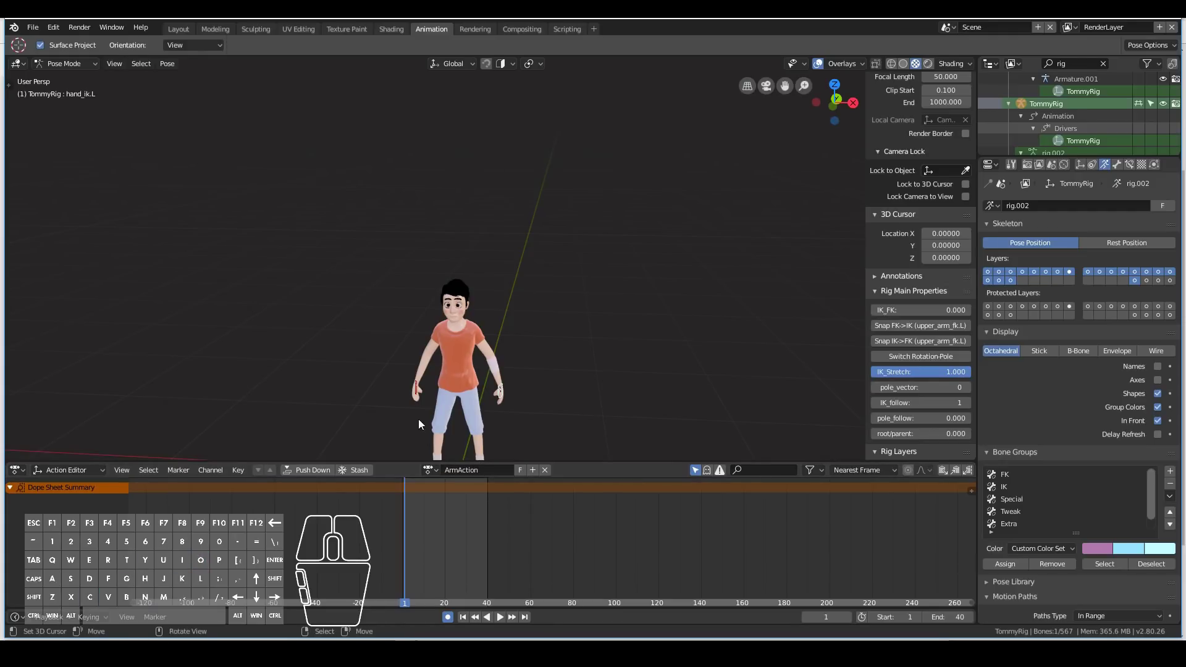
{"action": "left_click", "coordinate": [420, 388]}
{"action": "right_click", "coordinate": [419, 391]}
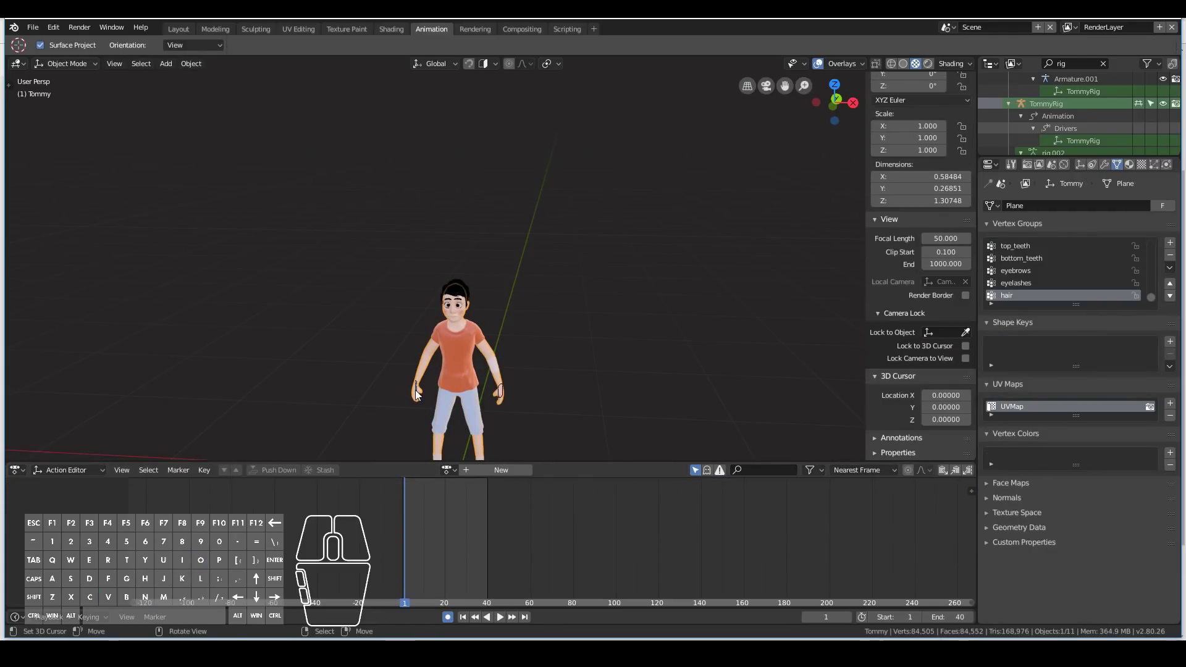
{"action": "right_click", "coordinate": [418, 394]}
{"action": "middle_click_drag", "start_coordinate": [421, 391], "coordinate": [411, 429]}
{"action": "right_click", "coordinate": [388, 454]}
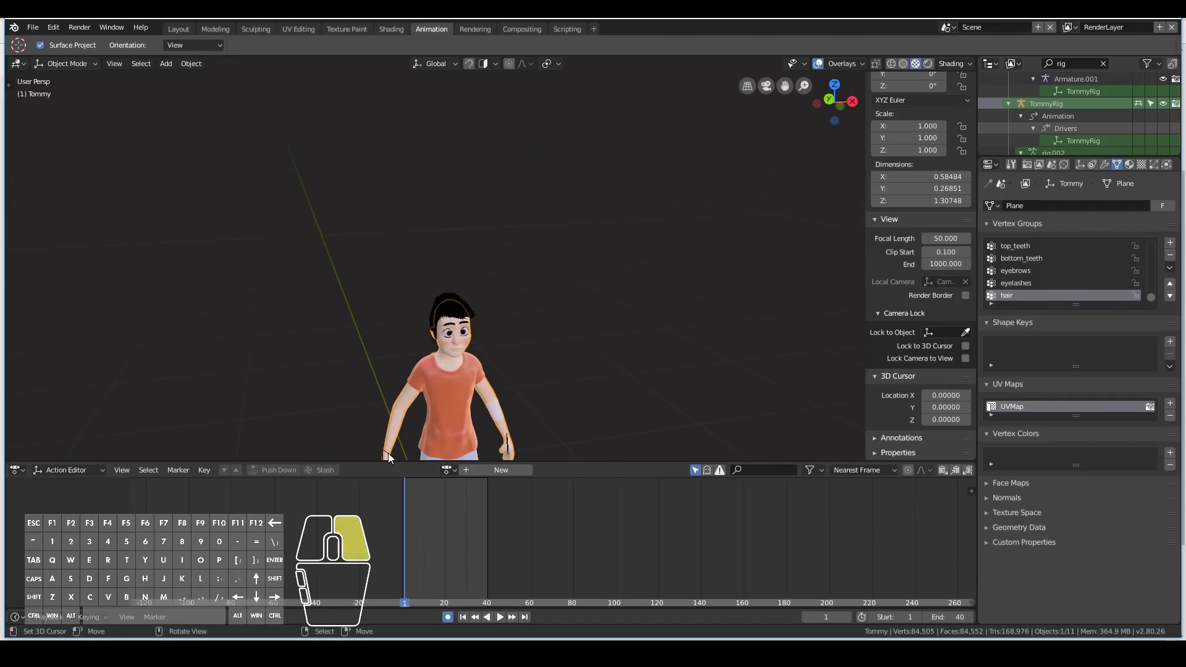
{"action": "right_click", "coordinate": [387, 453]}
- At frame 1, auto-key the right hand bone by moving it about 0.033 along X toward the body
{"action": "key", "text": "g"}
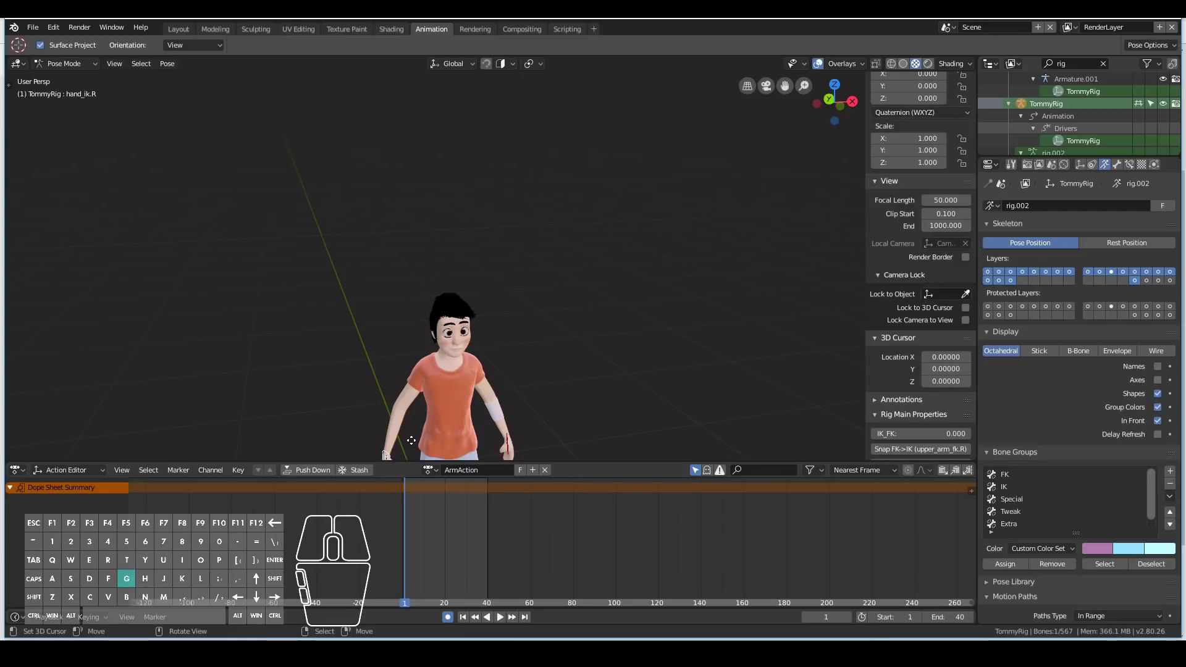
{"action": "left_click", "coordinate": [404, 424]}
{"action": "scroll", "coordinate": [423, 428], "scroll_direction": "down", "scroll_amount": 3}
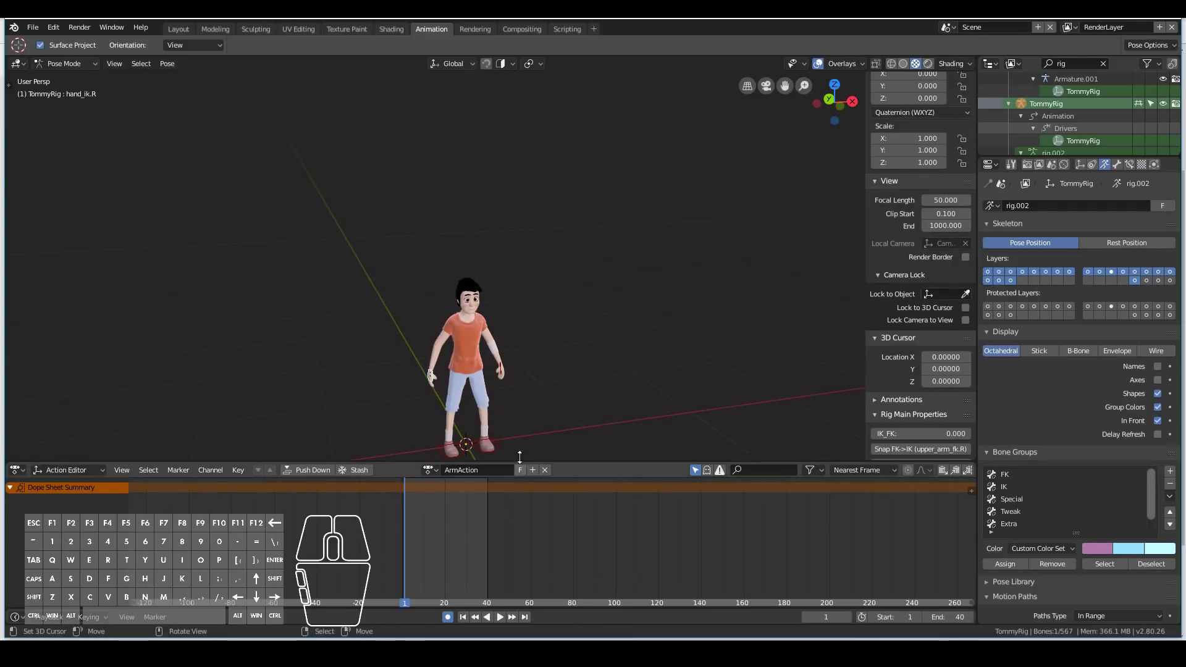
{"action": "middle_click_drag", "start_coordinate": [516, 464], "coordinate": [525, 425]}
{"action": "key", "text": "g"}
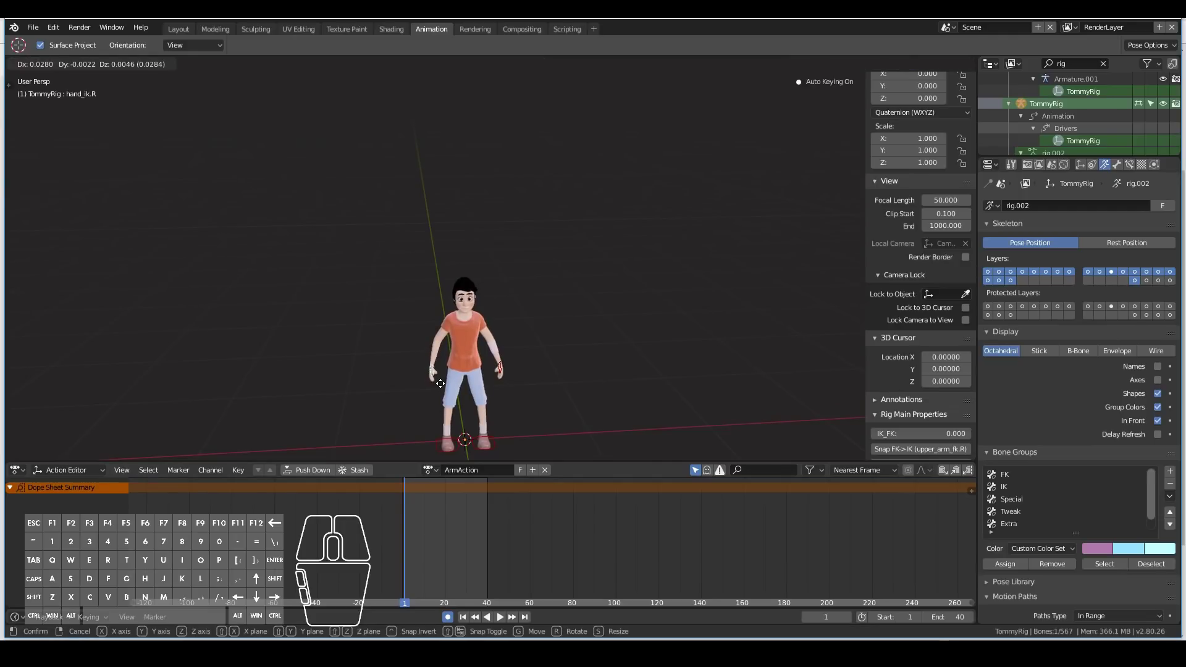
{"action": "left_click", "coordinate": [441, 384]}
- At frame 15, raise the right hand outward, moving it about -0.079 in X, 0.050 in Y and 0.178 in Z
{"action": "left_click", "coordinate": [433, 534]}
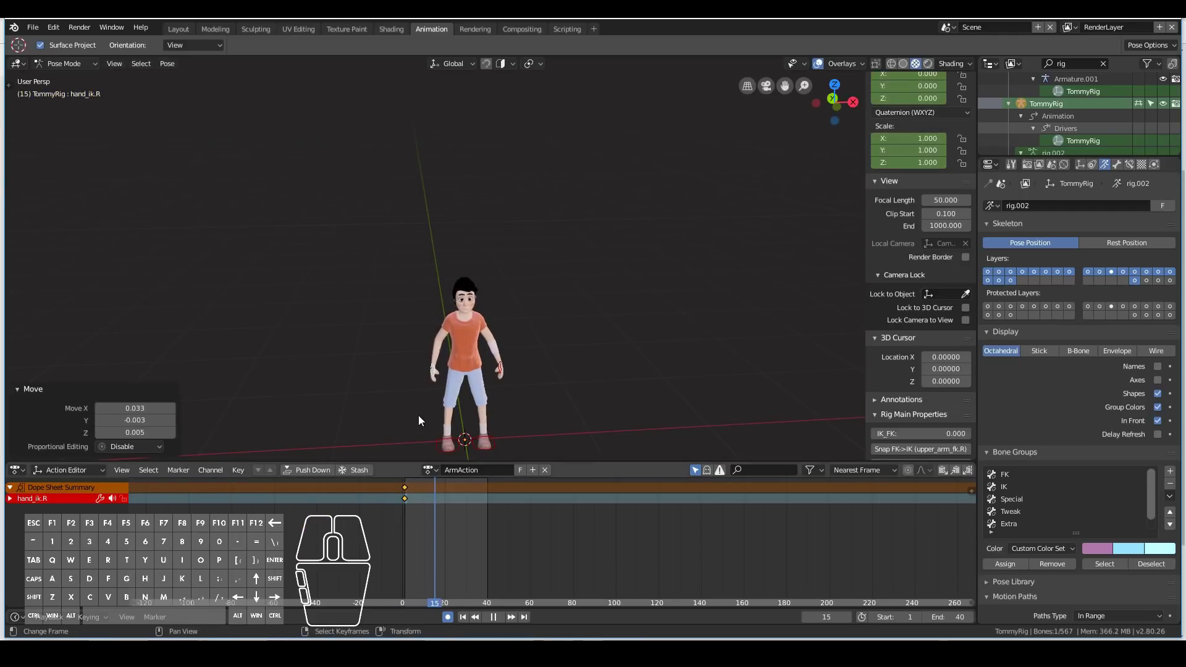
{"action": "key", "text": "g"}
{"action": "left_click", "coordinate": [409, 448]}
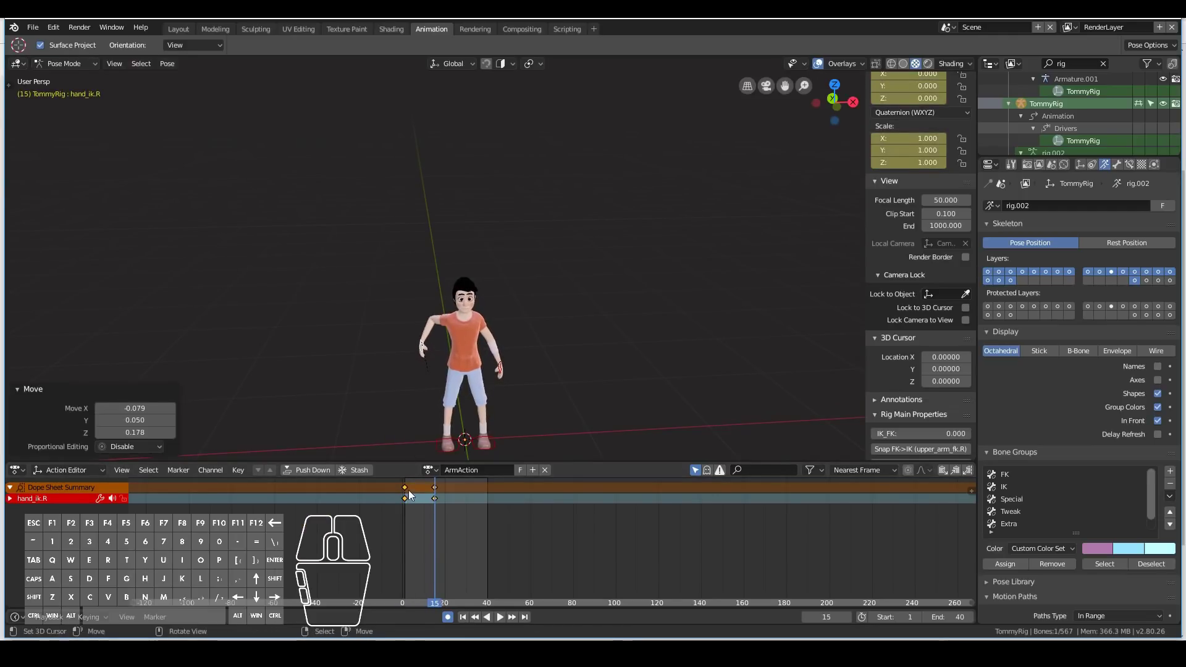
- At frame 27, bring the right hand to the waist, moving it about 0.180 in X, -0.030 in Y and -0.041 in Z
{"action": "left_click", "coordinate": [473, 519]}
{"action": "left_click_drag", "start_coordinate": [473, 524], "coordinate": [461, 522]}
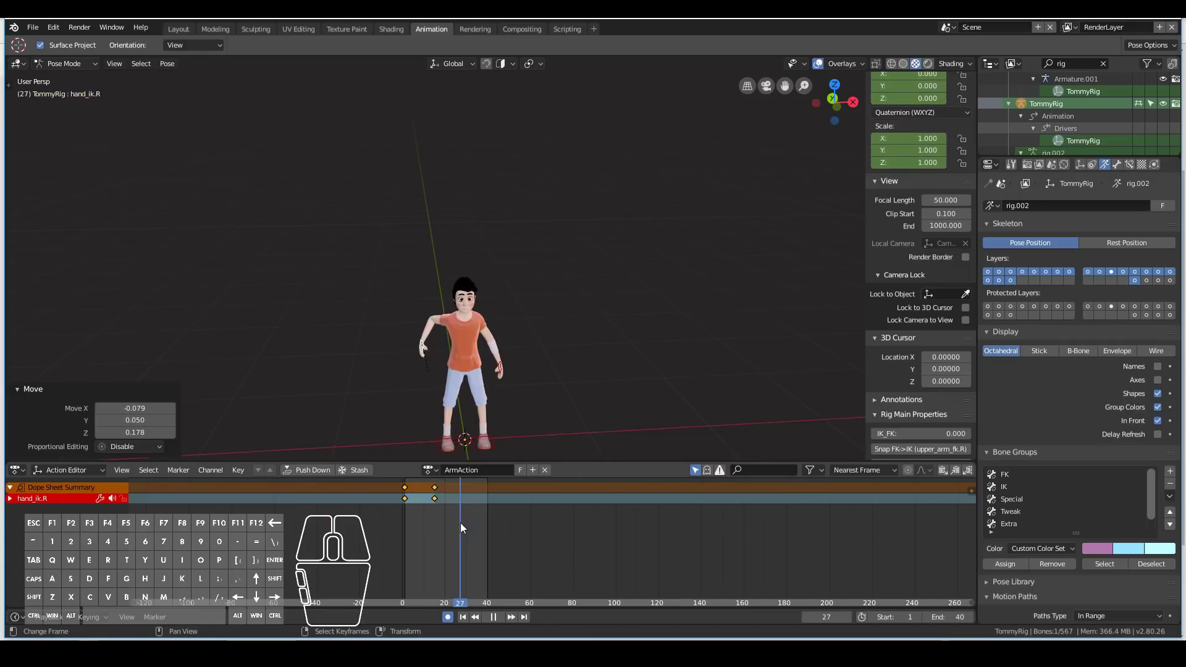
{"action": "key", "text": "g"}
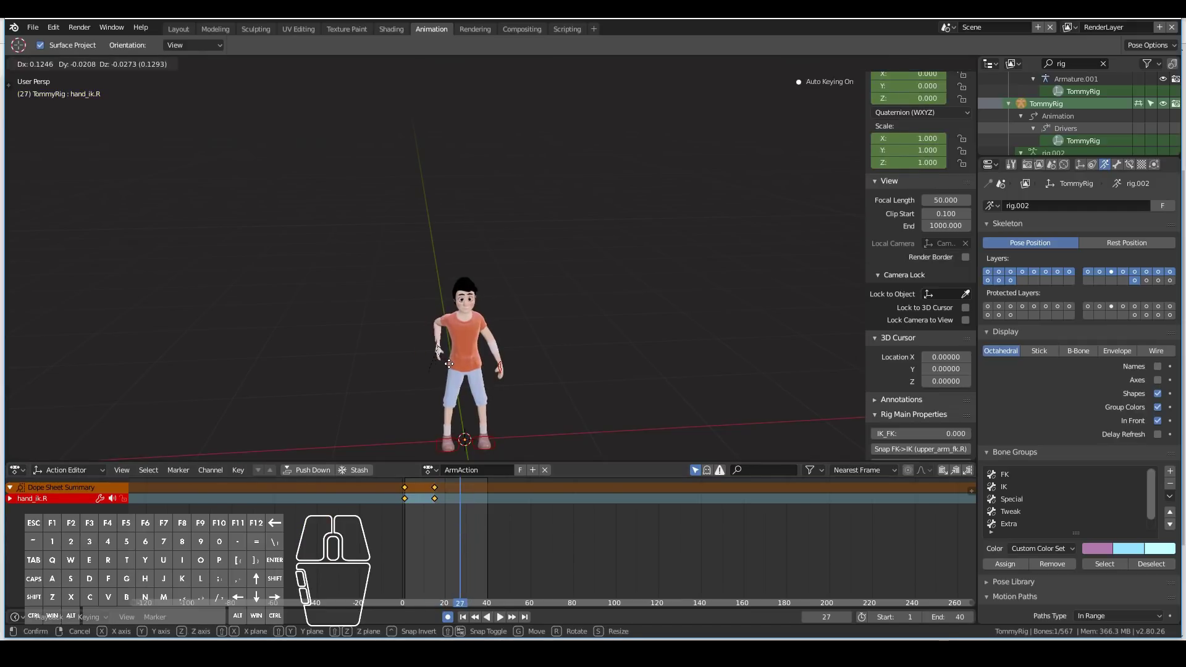
{"action": "left_click", "coordinate": [451, 363]}
- At frame 40, extend the right hand forward, moving it about 0.002 in X, -0.333 in Y and 0.118 in Z
{"action": "left_click", "coordinate": [485, 498]}
{"action": "key", "text": "space"}
{"action": "key", "text": "space"}
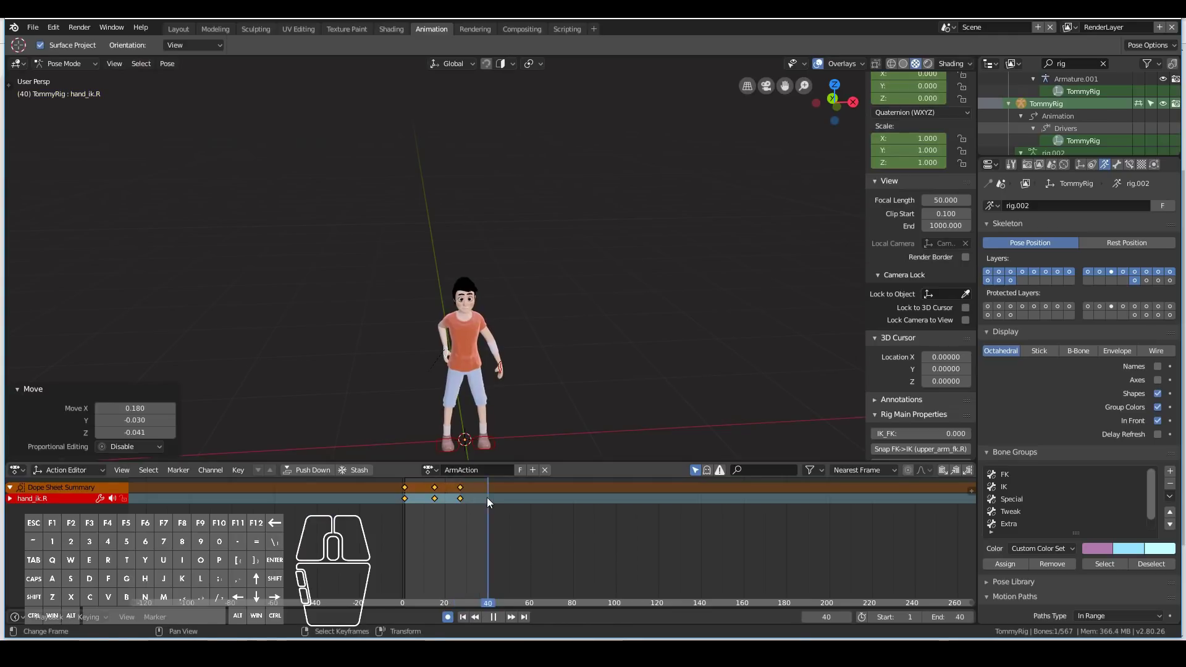
{"action": "middle_click_drag", "start_coordinate": [413, 390], "coordinate": [530, 376]}
{"action": "key", "text": "g"}
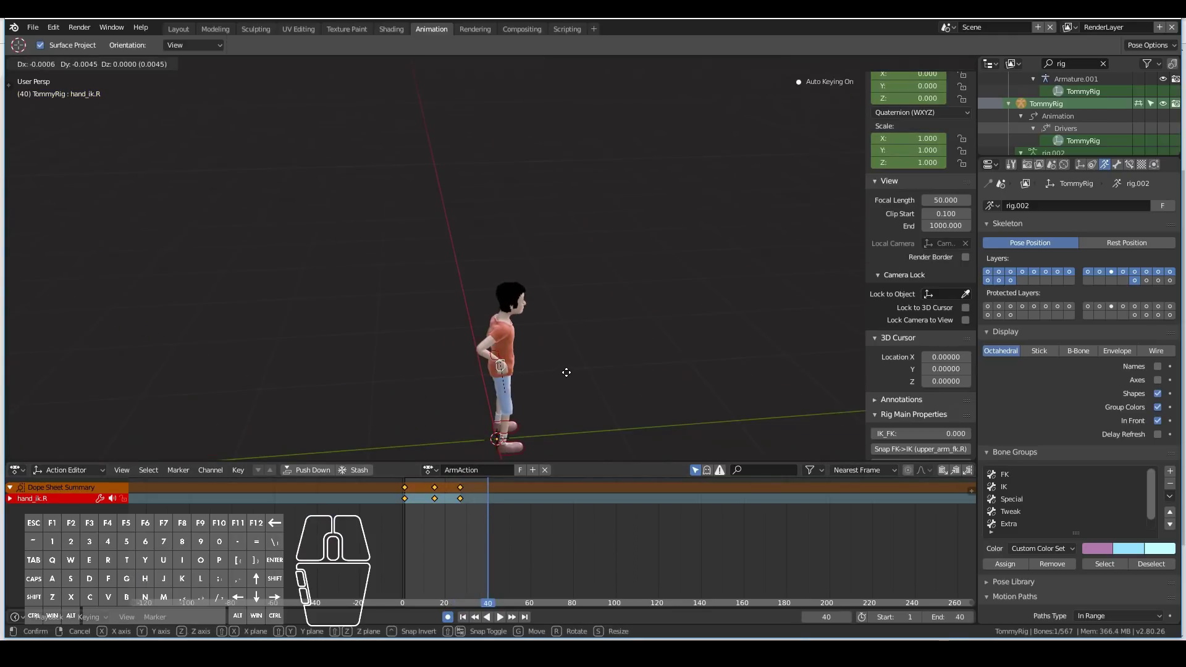
{"action": "left_click", "coordinate": [574, 361]}
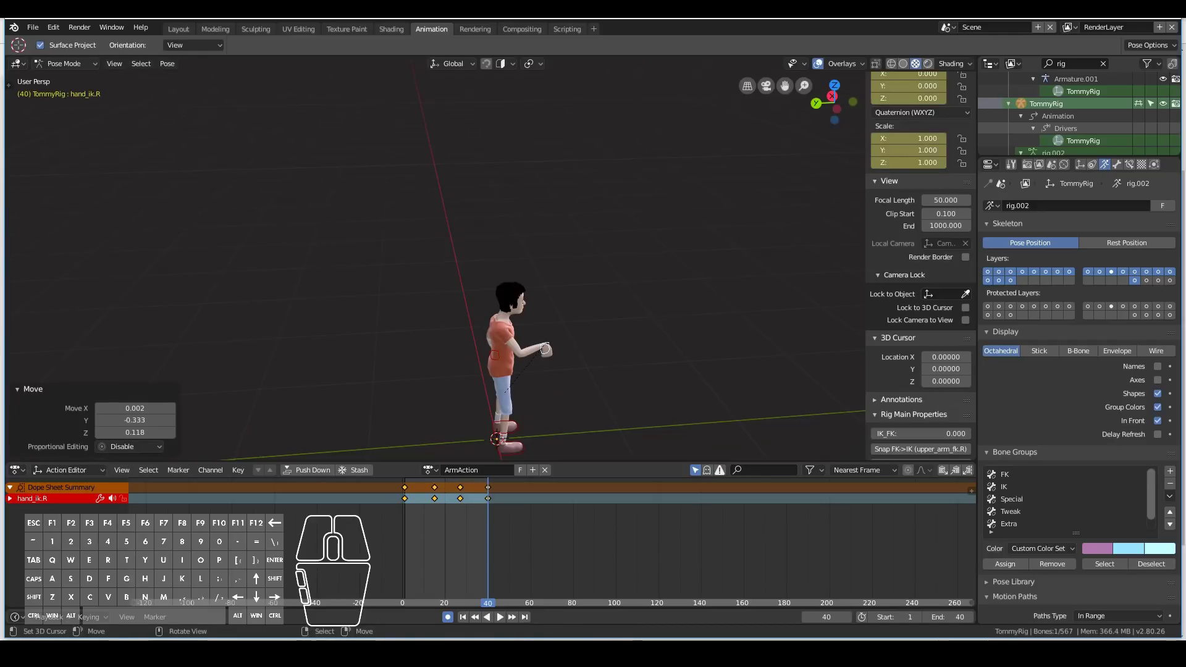
- Rotate the right hand about -90.5° and nudge it forward about -0.003 in X, -0.036 in Y and 0.004 in Z
{"action": "key", "text": "r"}
{"action": "left_click", "coordinate": [544, 369]}
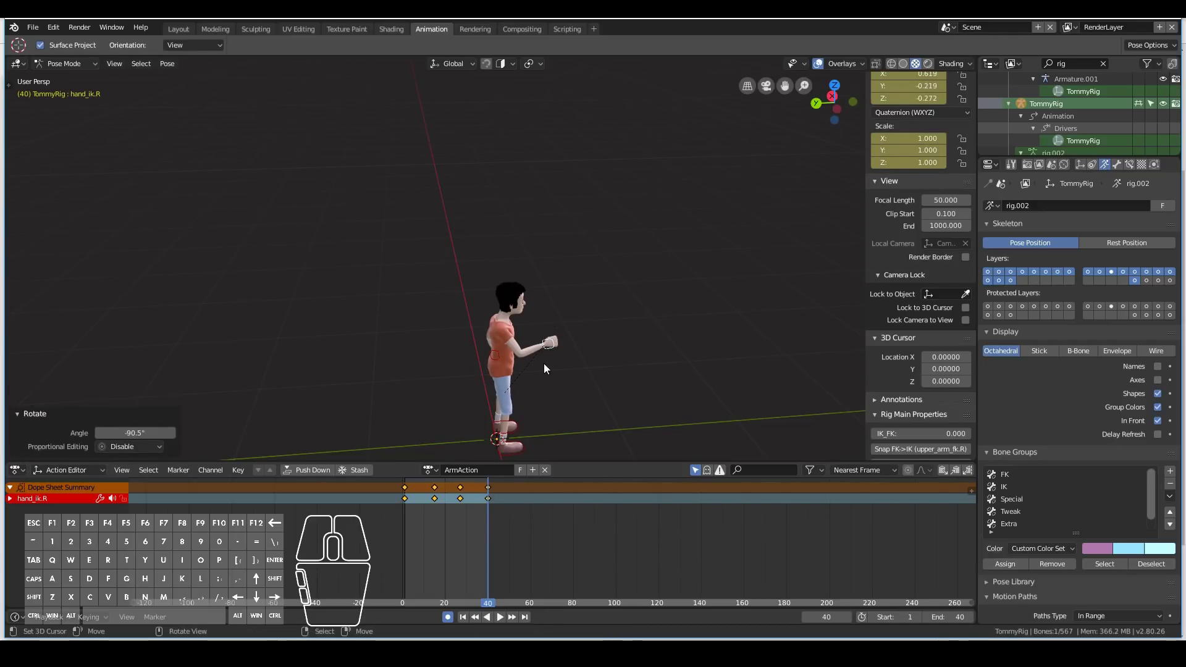
{"action": "key", "text": "g"}
{"action": "left_click", "coordinate": [561, 364]}
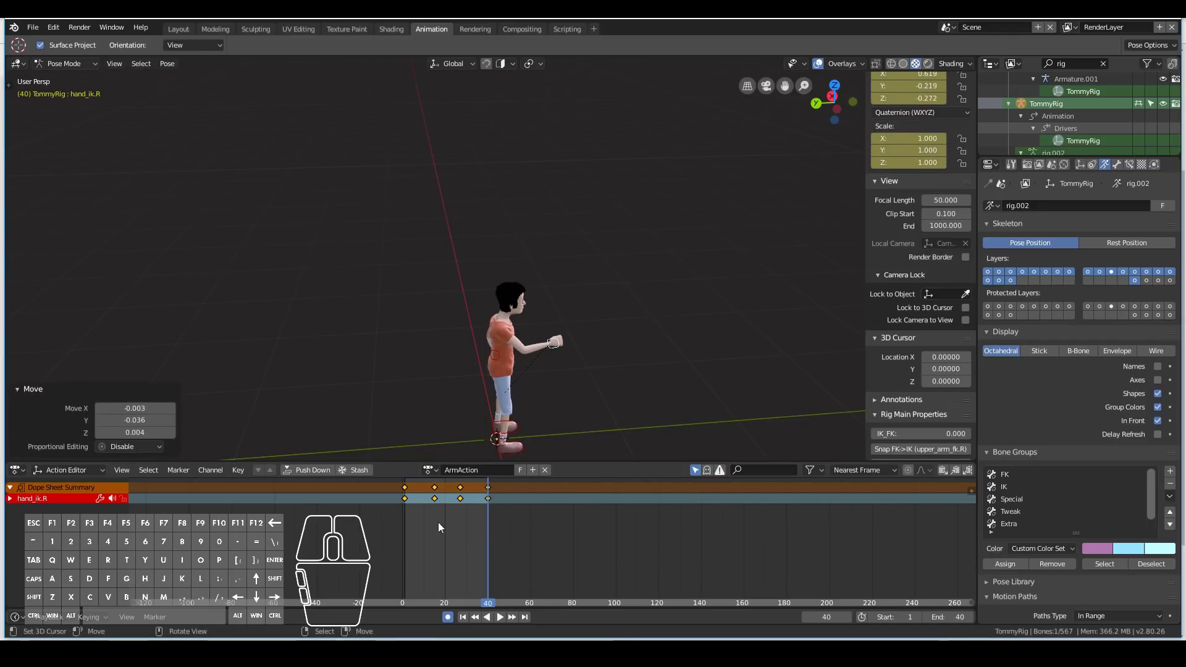
- Play back the right arm motion from the start of the timeline
{"action": "left_click", "coordinate": [404, 527]}
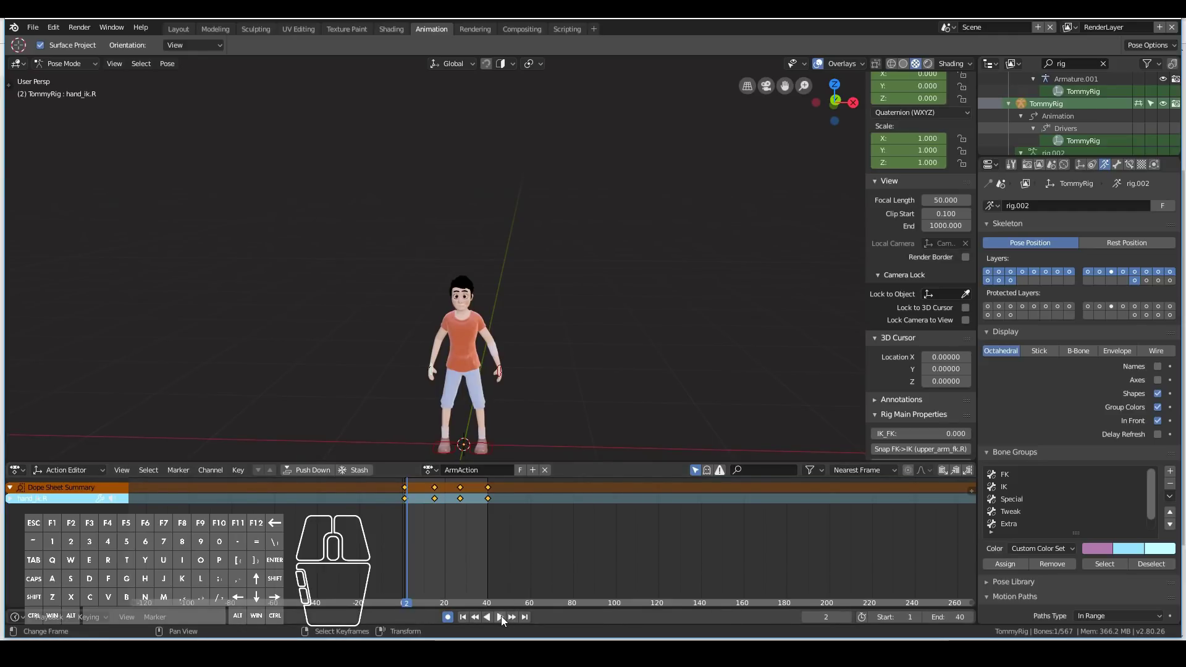
{"action": "left_click", "coordinate": [502, 616]}
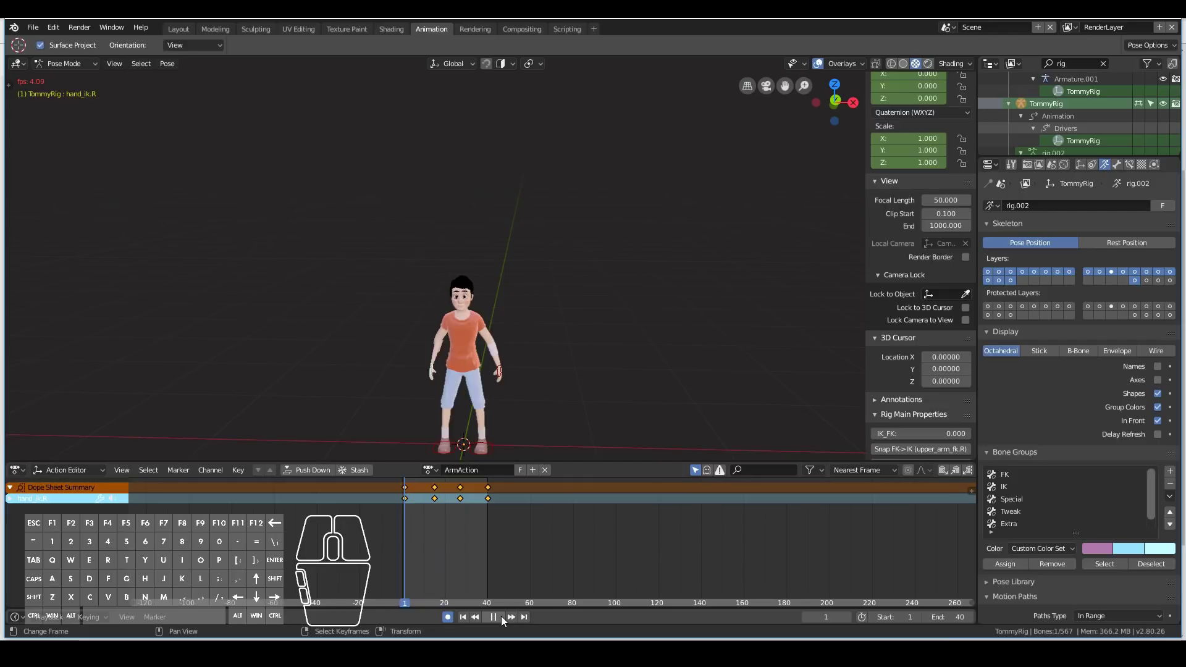
{"action": "key", "text": "Escape"}
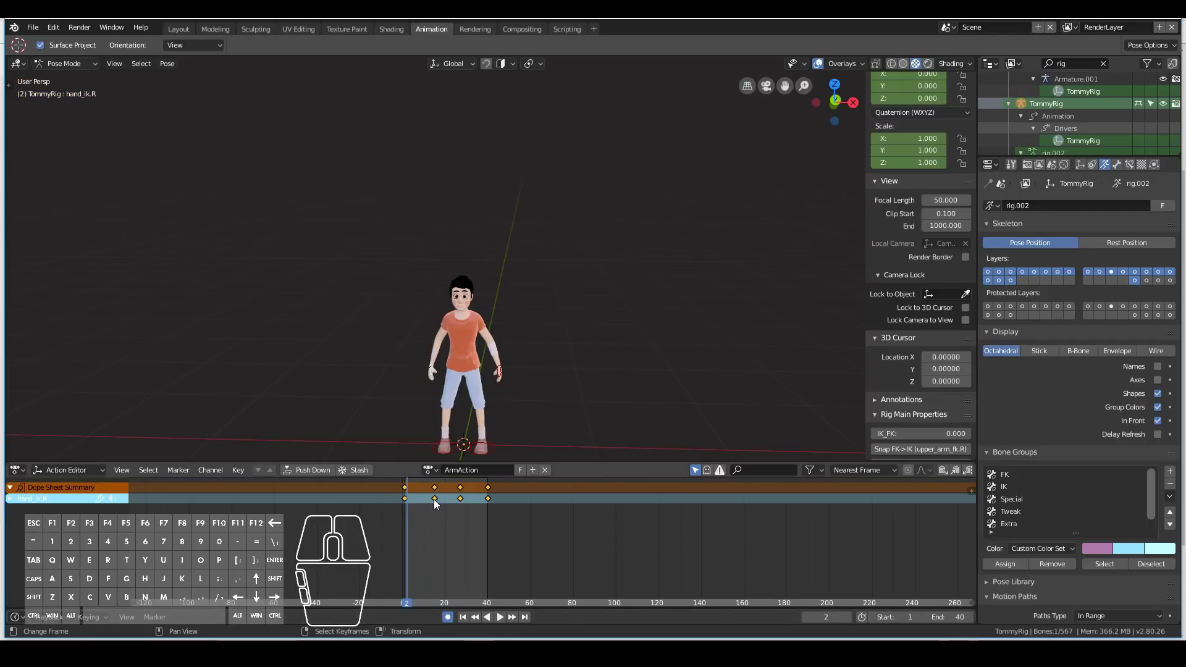
- Scale the timing of the right hand keyframes down so the last one falls at about frame 29
{"action": "key", "text": "s"}
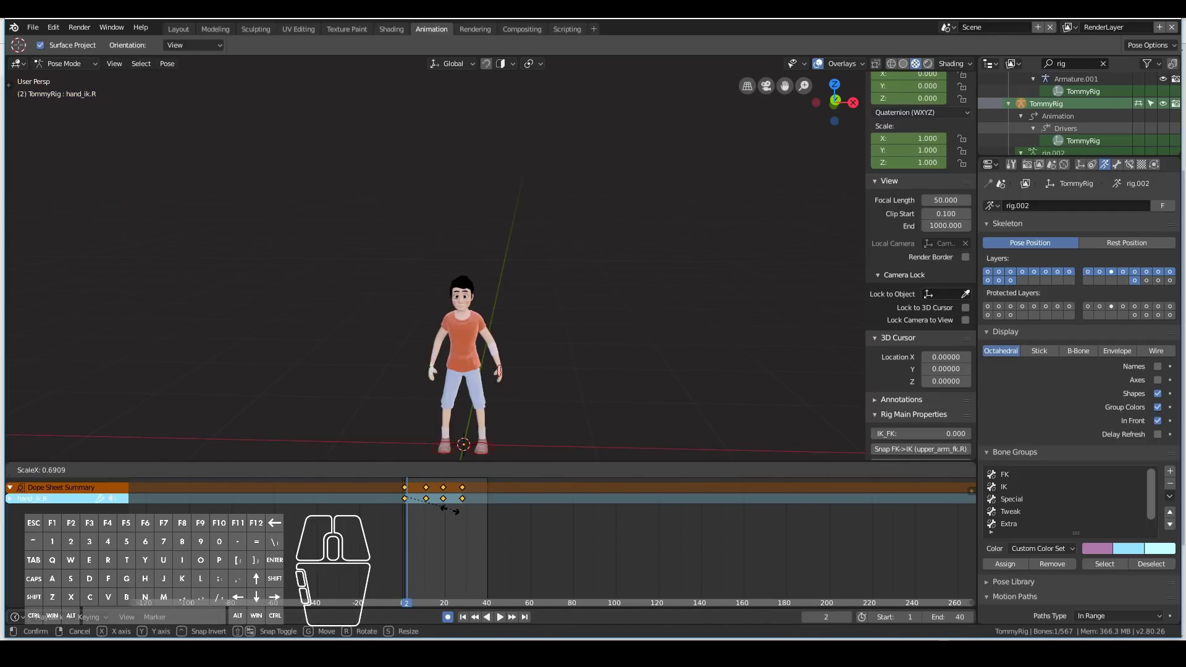
{"action": "left_click", "coordinate": [460, 512]}
{"action": "key", "text": "s"}
{"action": "left_click", "coordinate": [471, 531]}
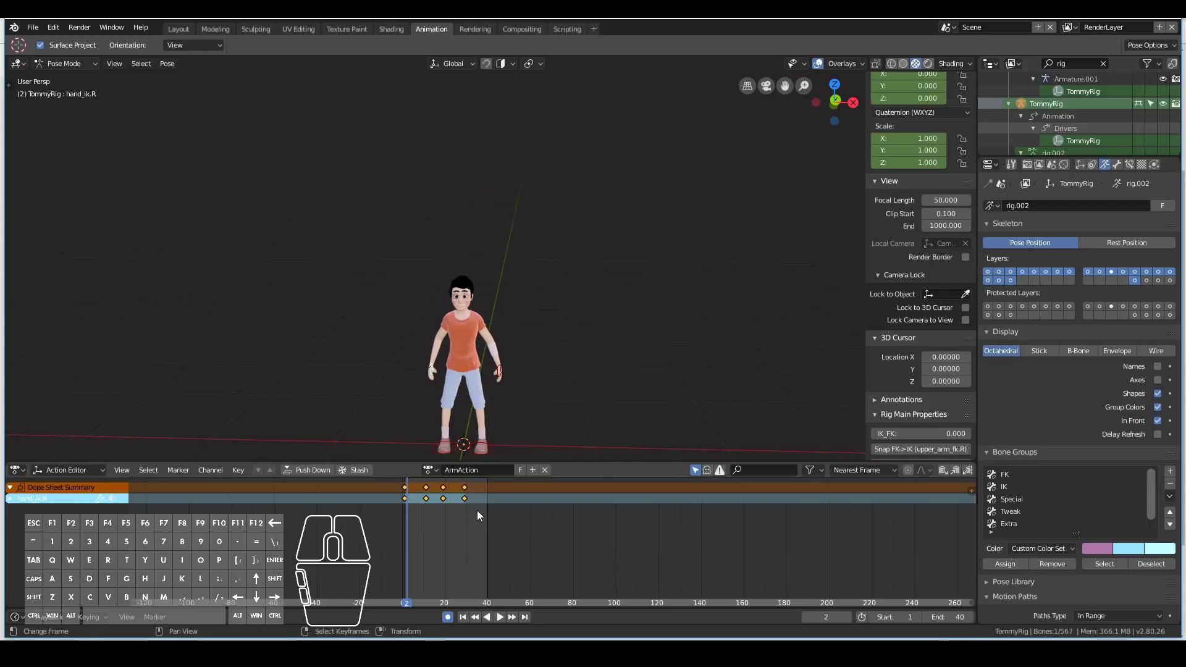
- Reselect the right hand bone and review the shortened ArmAction playback from the front and the side
{"action": "key", "text": "alt+a"}
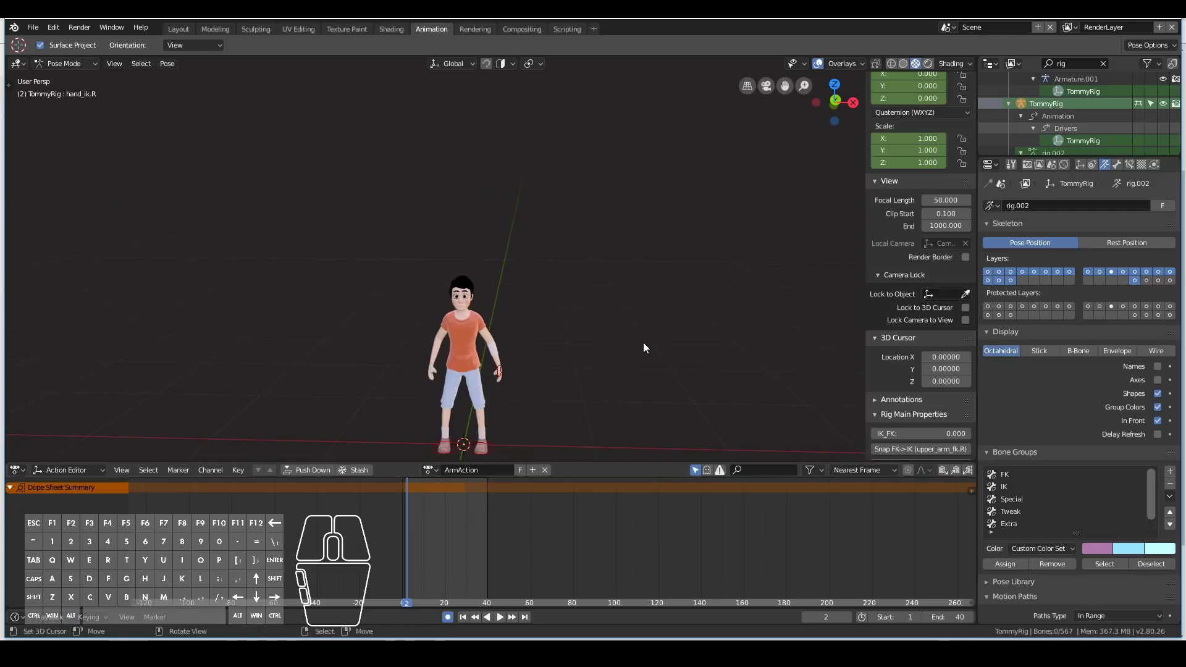
{"action": "left_click", "coordinate": [432, 370]}
{"action": "left_click", "coordinate": [497, 618]}
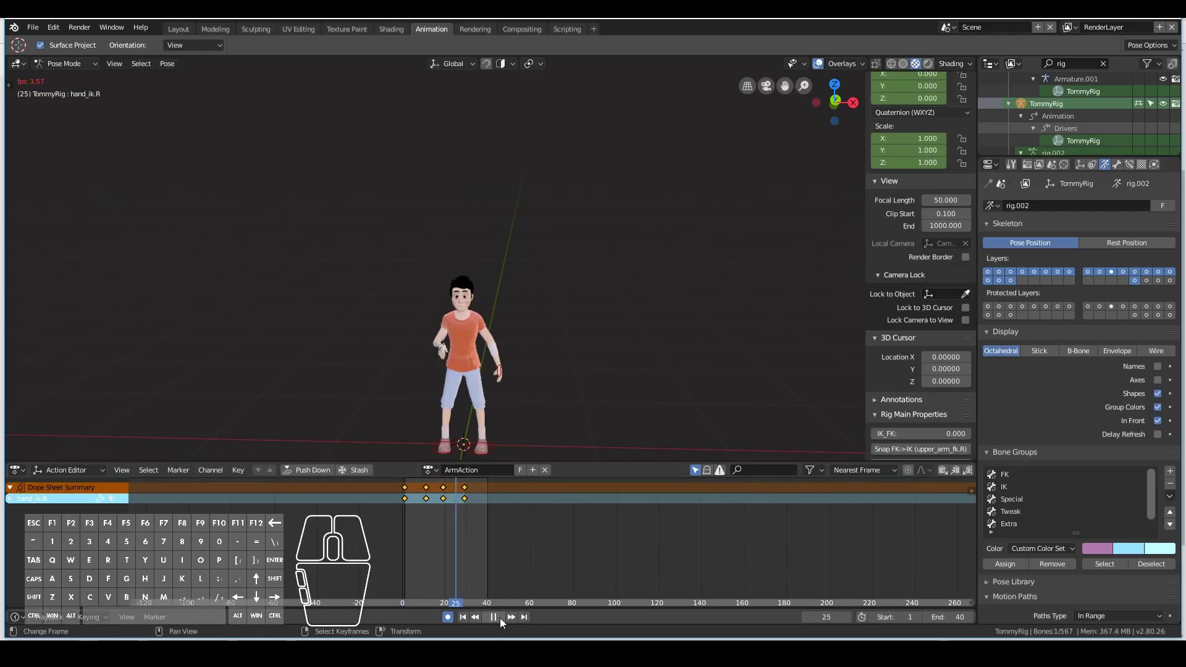
{"action": "left_click", "coordinate": [499, 618]}
{"action": "middle_click_drag", "start_coordinate": [462, 372], "coordinate": [546, 470]}
{"action": "left_click", "coordinate": [498, 618]}
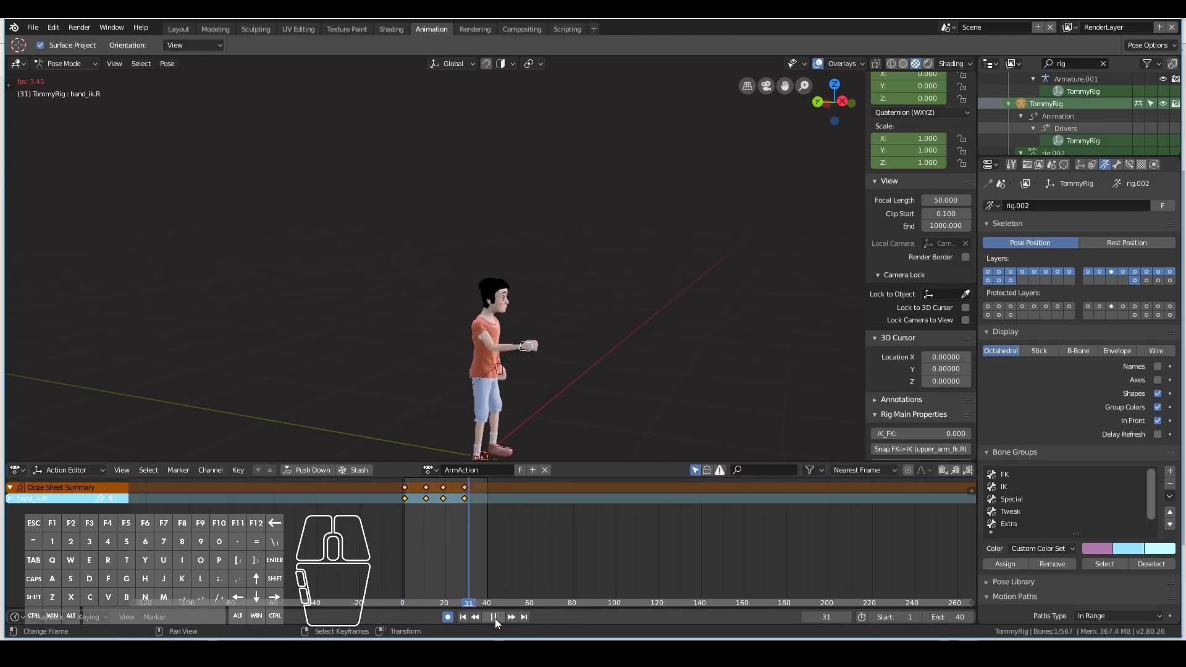
{"action": "left_click", "coordinate": [495, 618]}
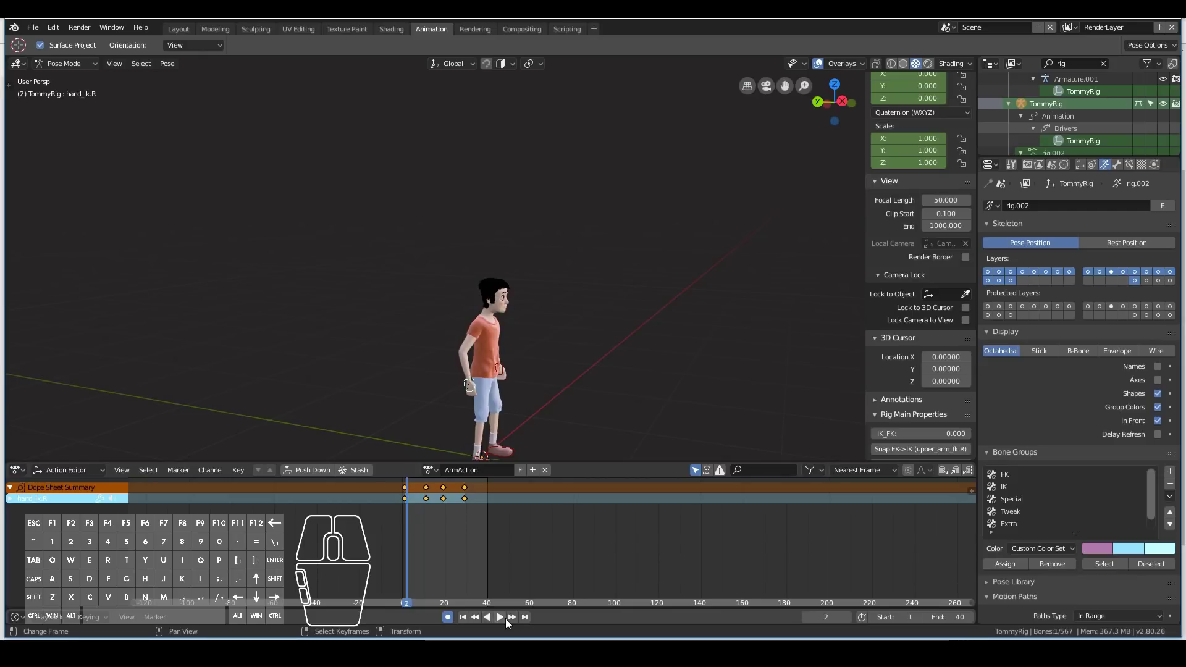
{"action": "left_click", "coordinate": [498, 617]}
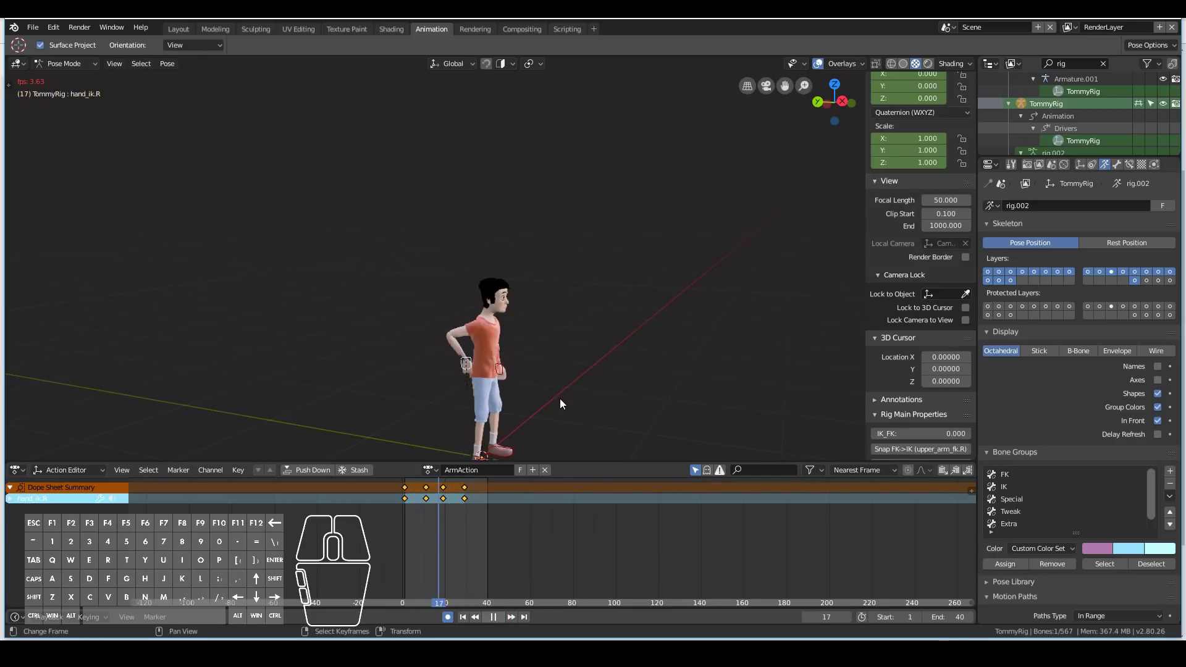
{"action": "middle_click_drag", "start_coordinate": [581, 397], "coordinate": [544, 432]}
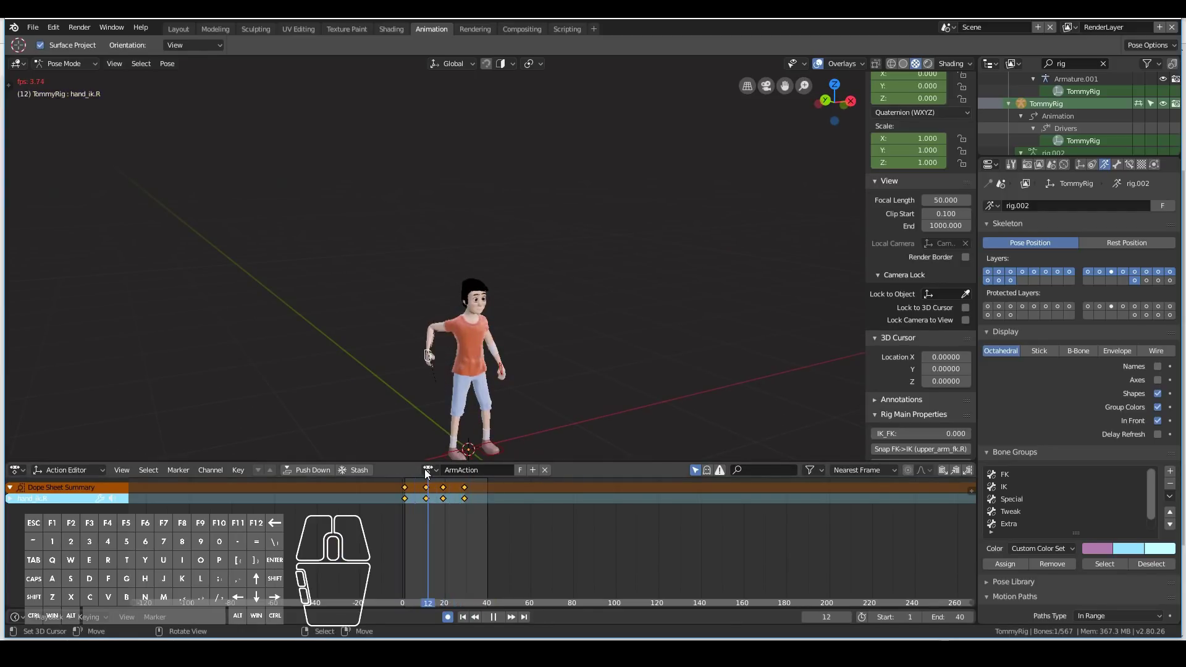
{"action": "key", "text": "Escape"}
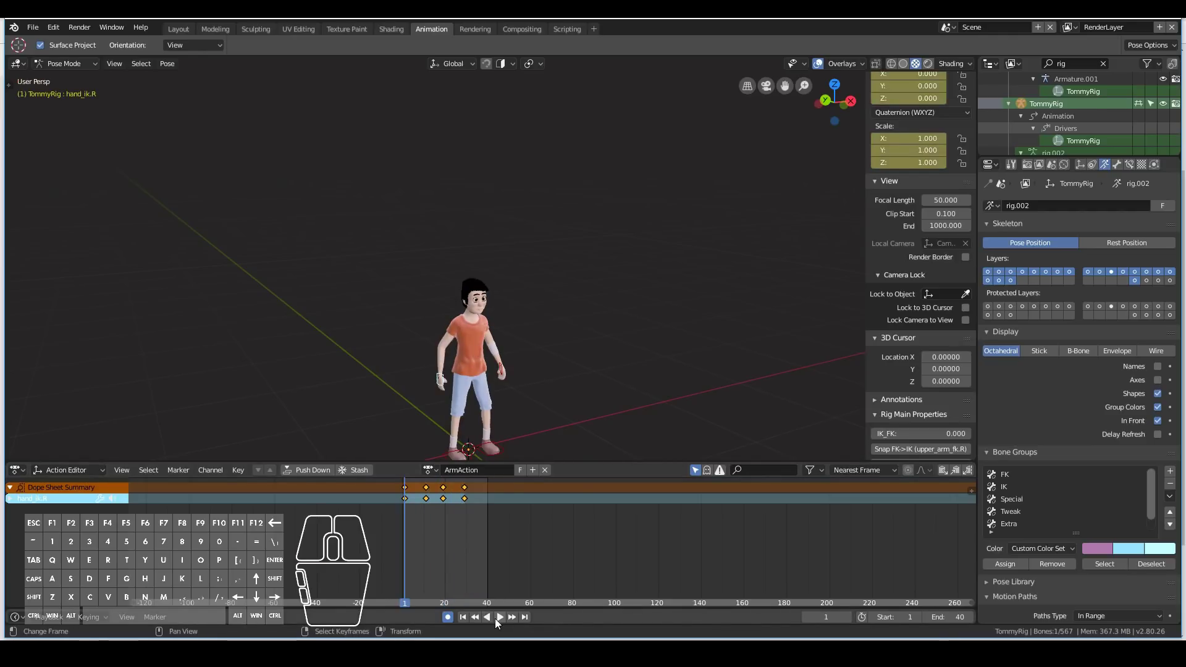
- Protect ArmAction with a fake user and unlink it from TommyRig
{"action": "middle_click_drag", "start_coordinate": [559, 327], "coordinate": [469, 345]}
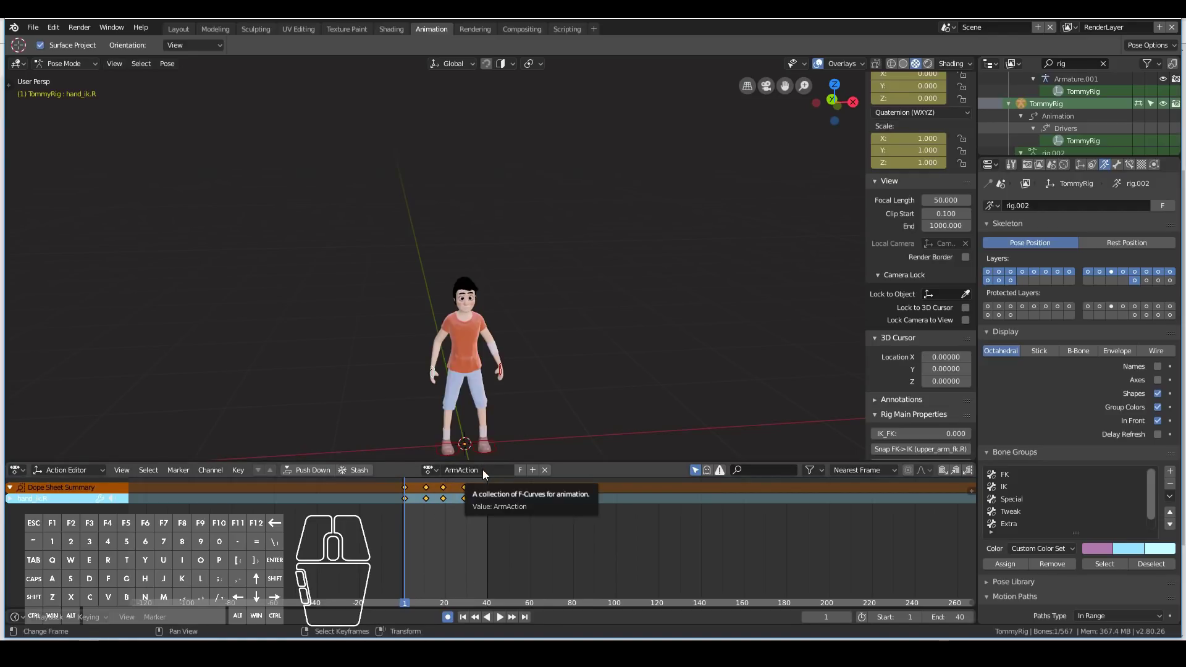
{"action": "left_click", "coordinate": [81, 469]}
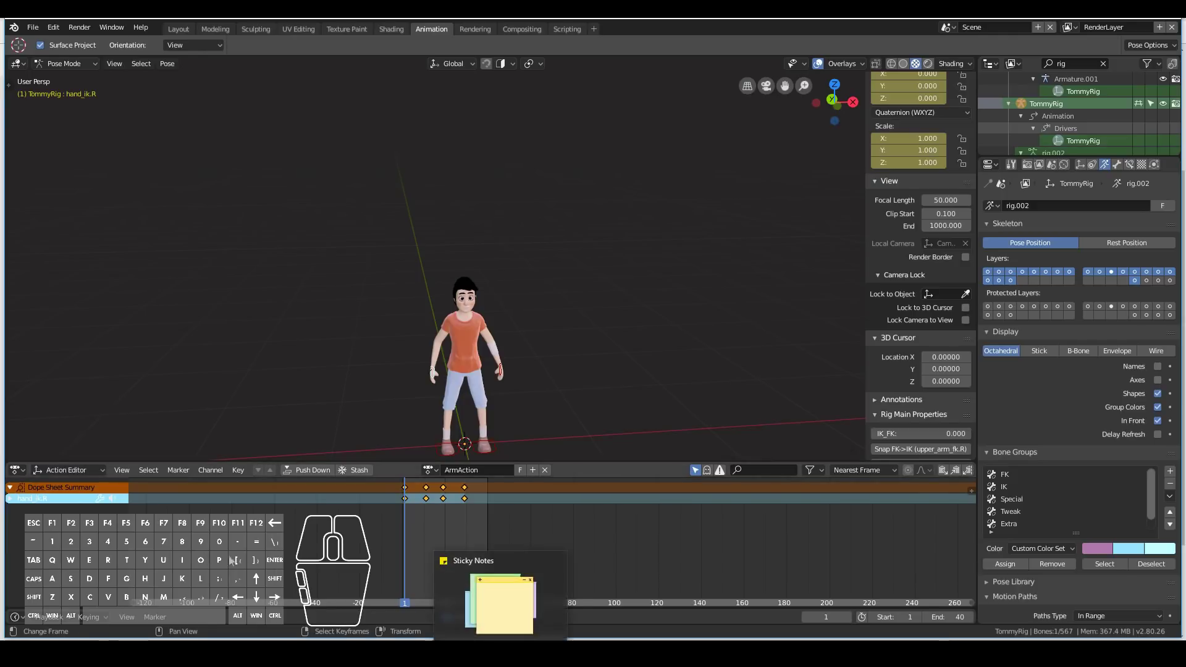
{"action": "left_click", "coordinate": [520, 469]}
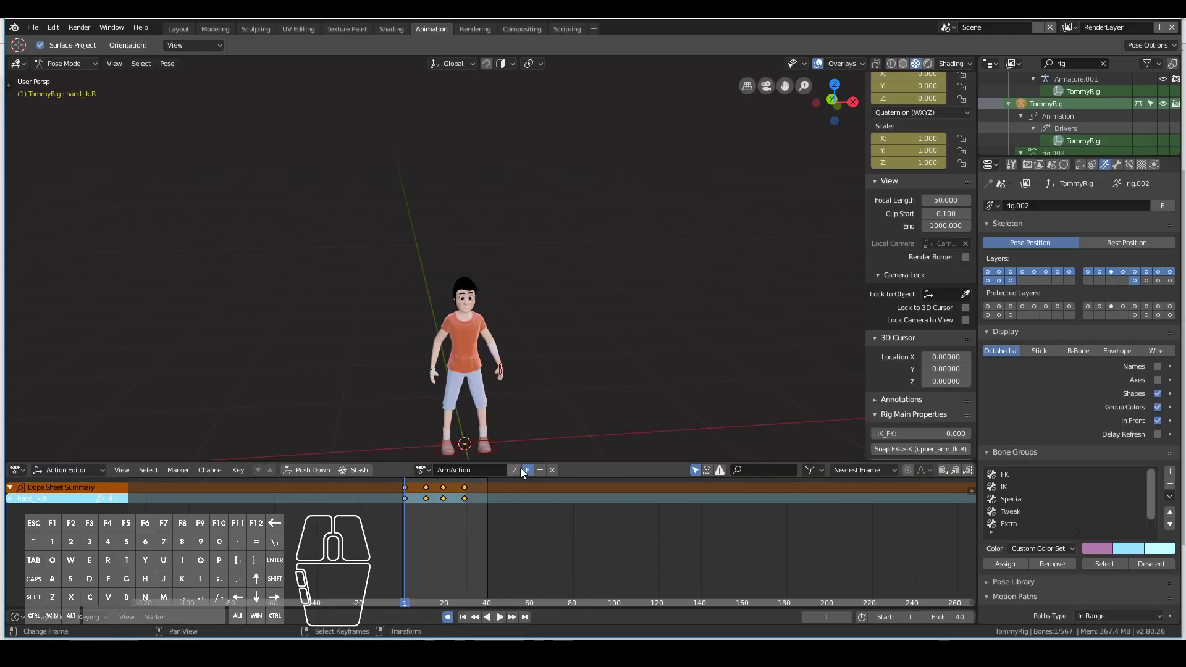
{"action": "left_click", "coordinate": [556, 472]}
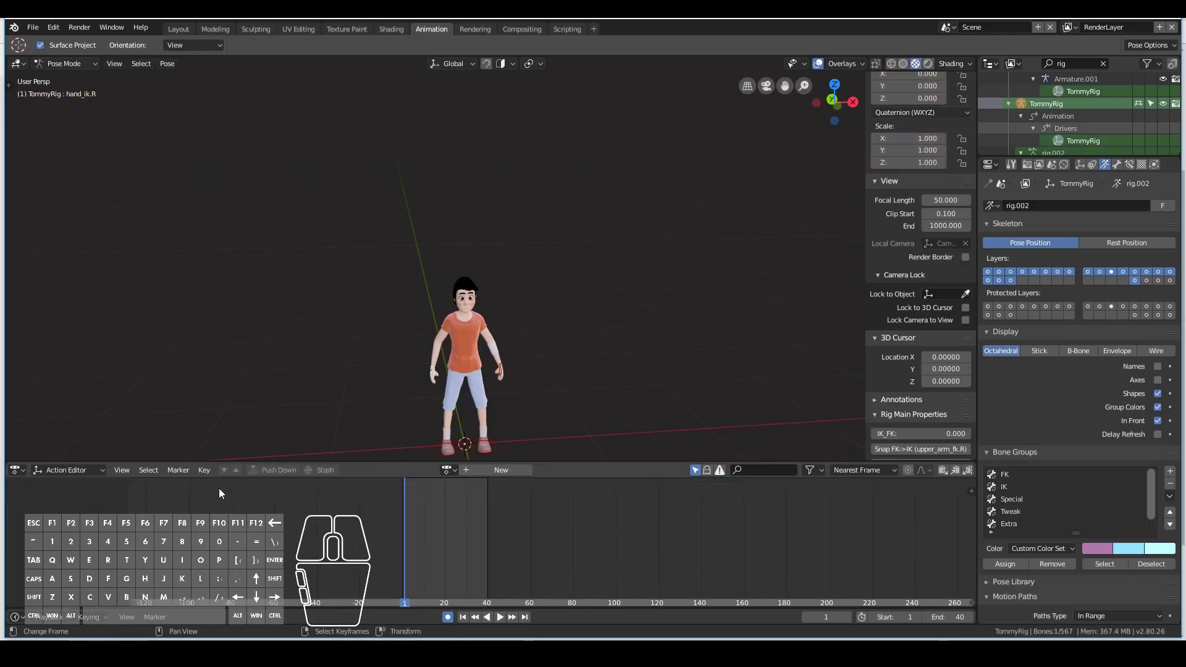
{"action": "left_click", "coordinate": [20, 469]}
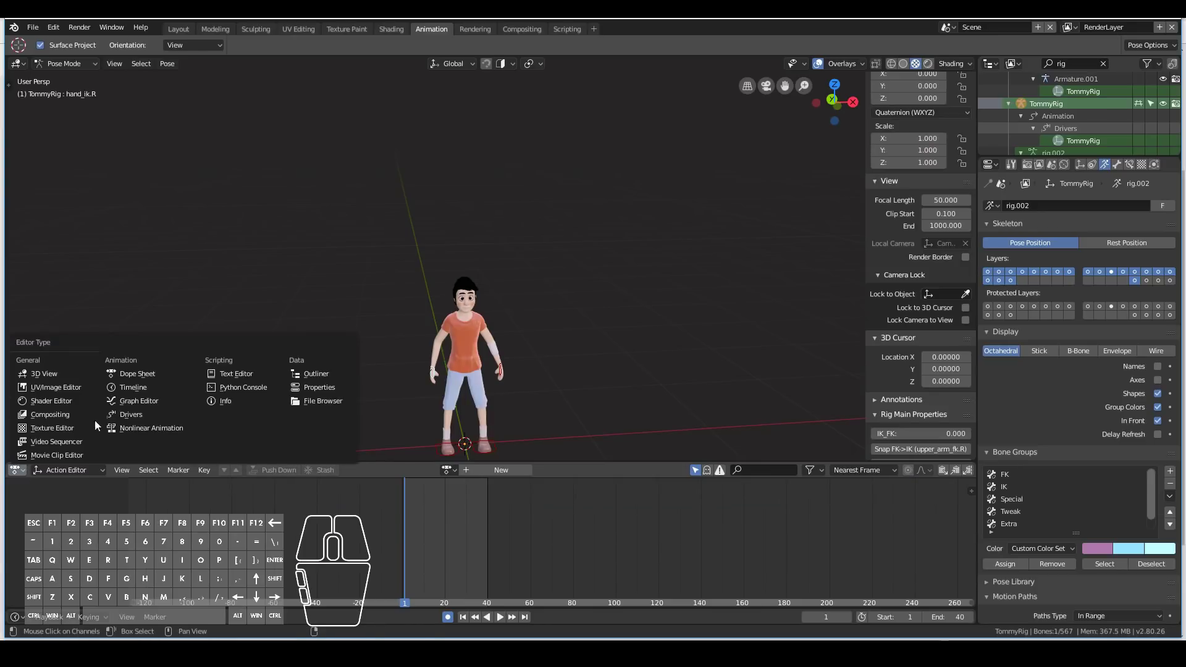
{"action": "left_click", "coordinate": [138, 431]}
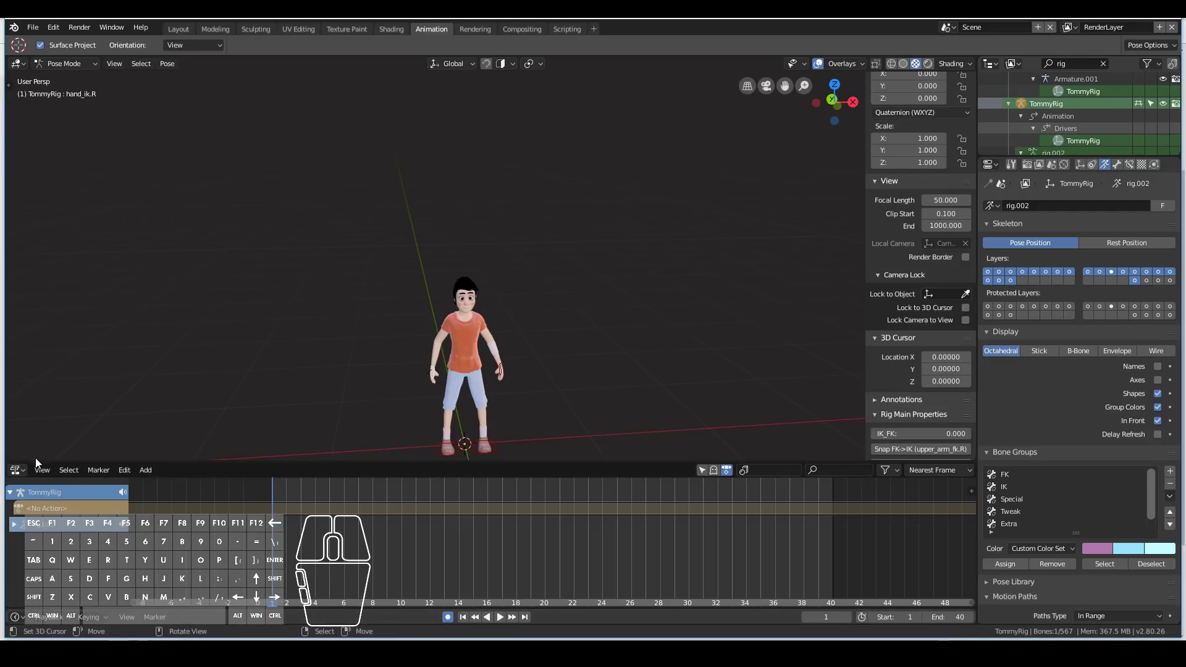
{"action": "left_click", "coordinate": [21, 471]}
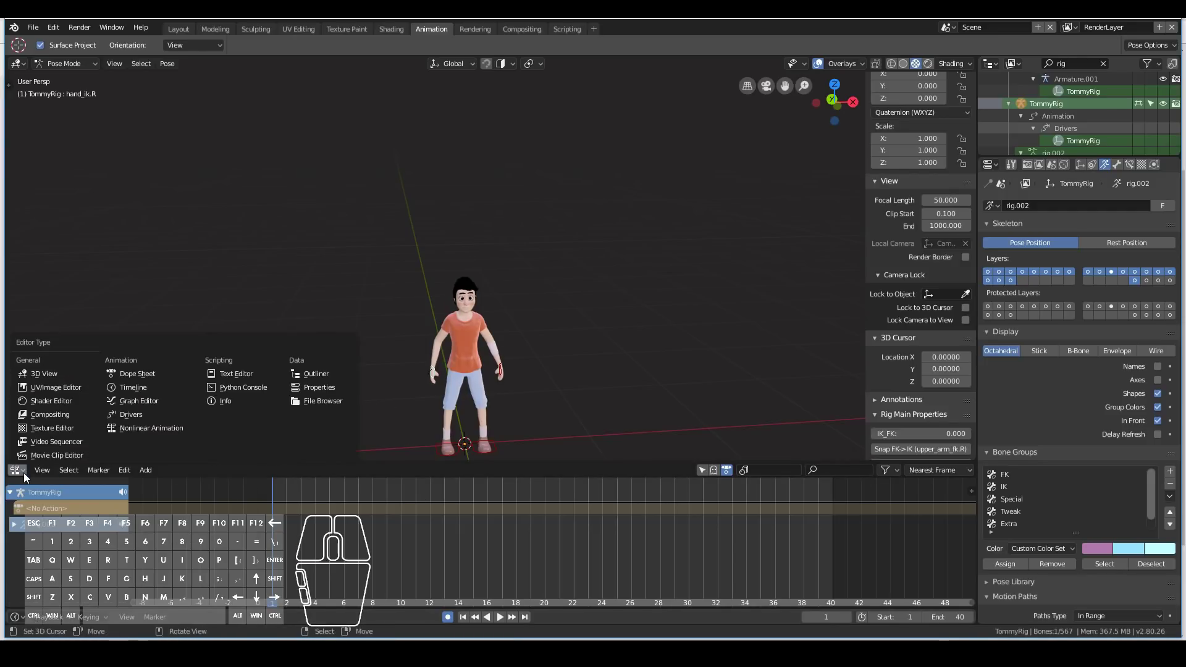
{"action": "left_click", "coordinate": [138, 372]}
- Assign the Waving action to TommyRig and push it down as a strip in the Nonlinear Animation editor
{"action": "left_click", "coordinate": [448, 470]}
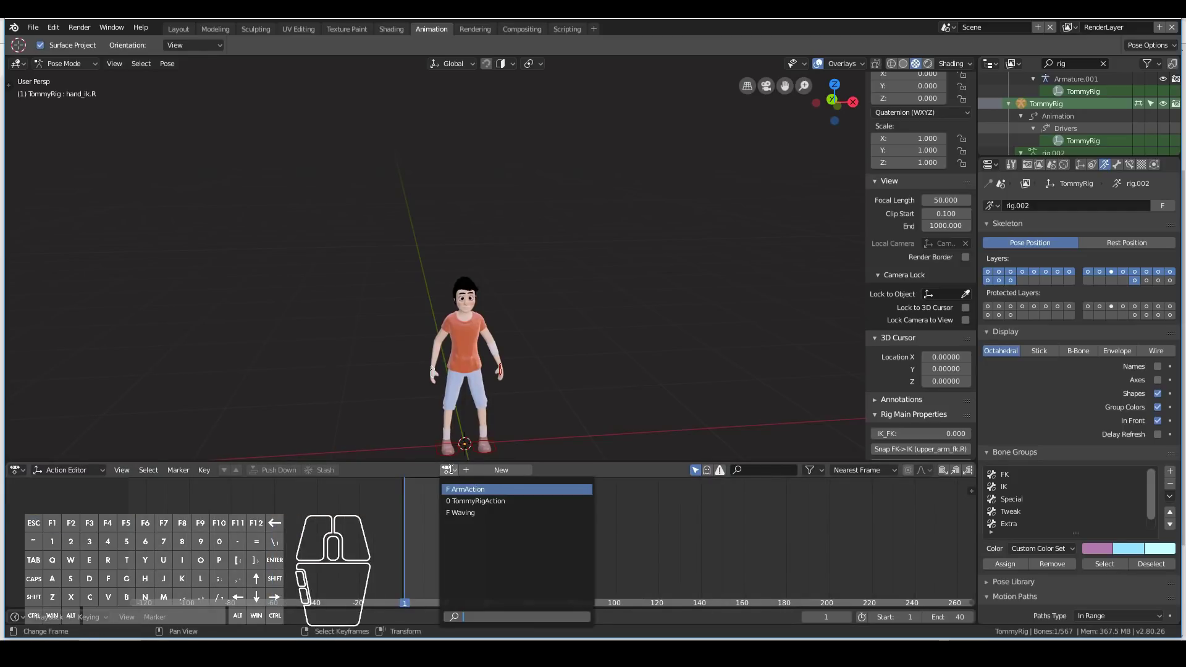
{"action": "left_click", "coordinate": [471, 514]}
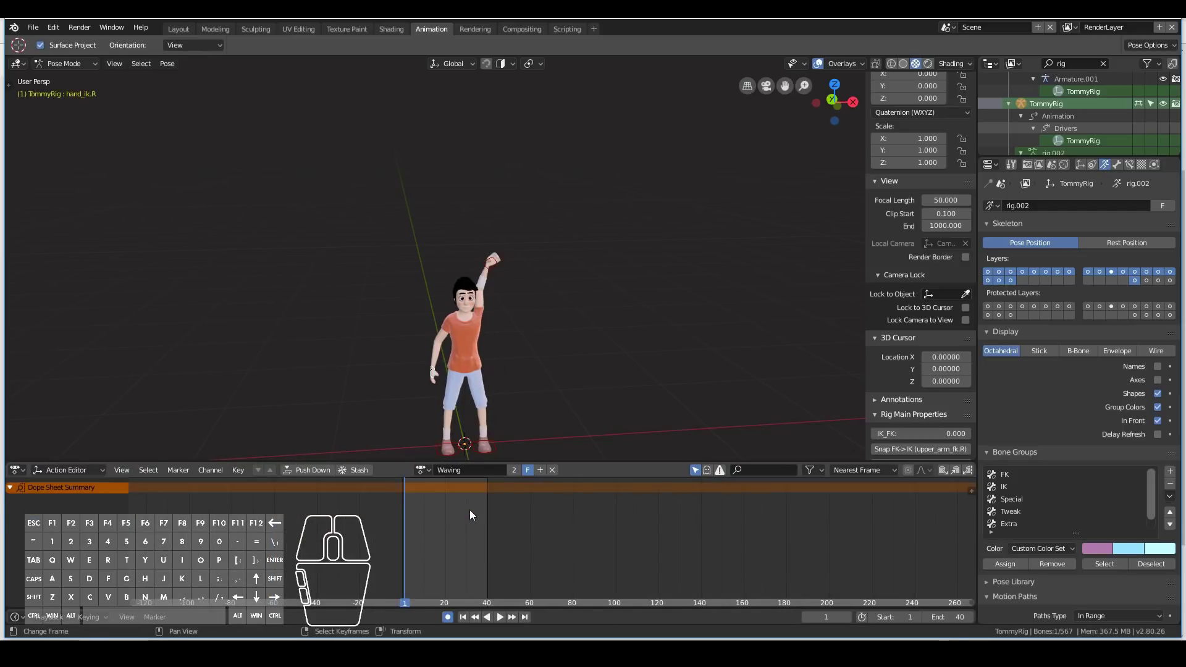
{"action": "left_click", "coordinate": [25, 473]}
{"action": "left_click", "coordinate": [132, 432]}
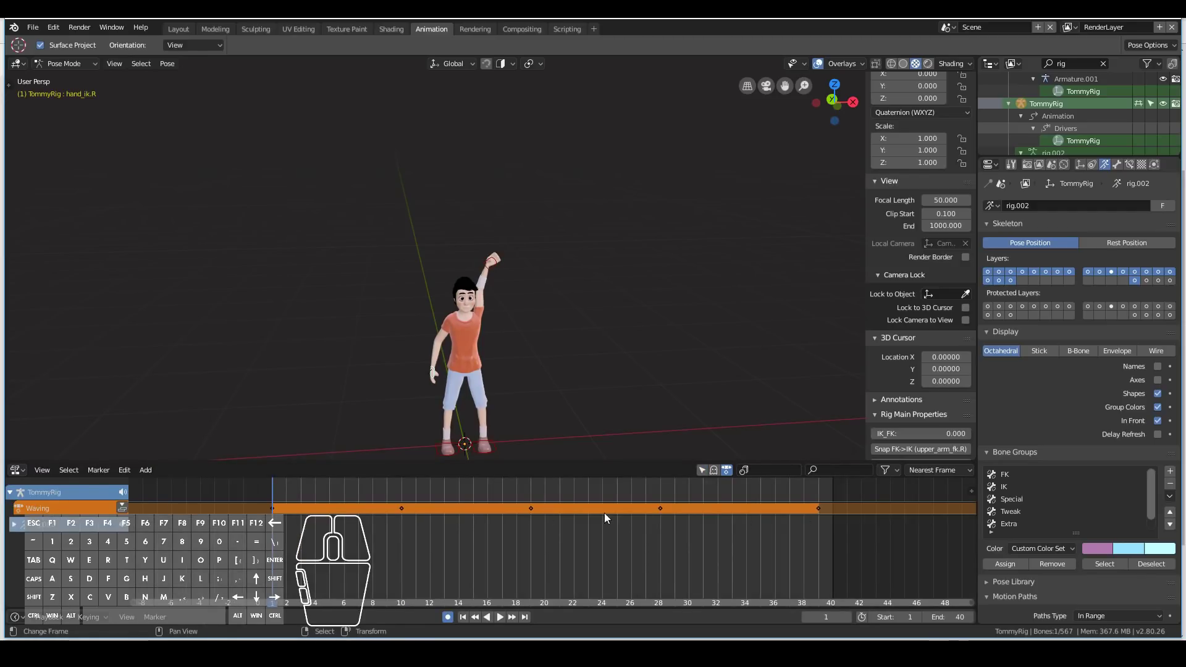
{"action": "left_click", "coordinate": [122, 509]}
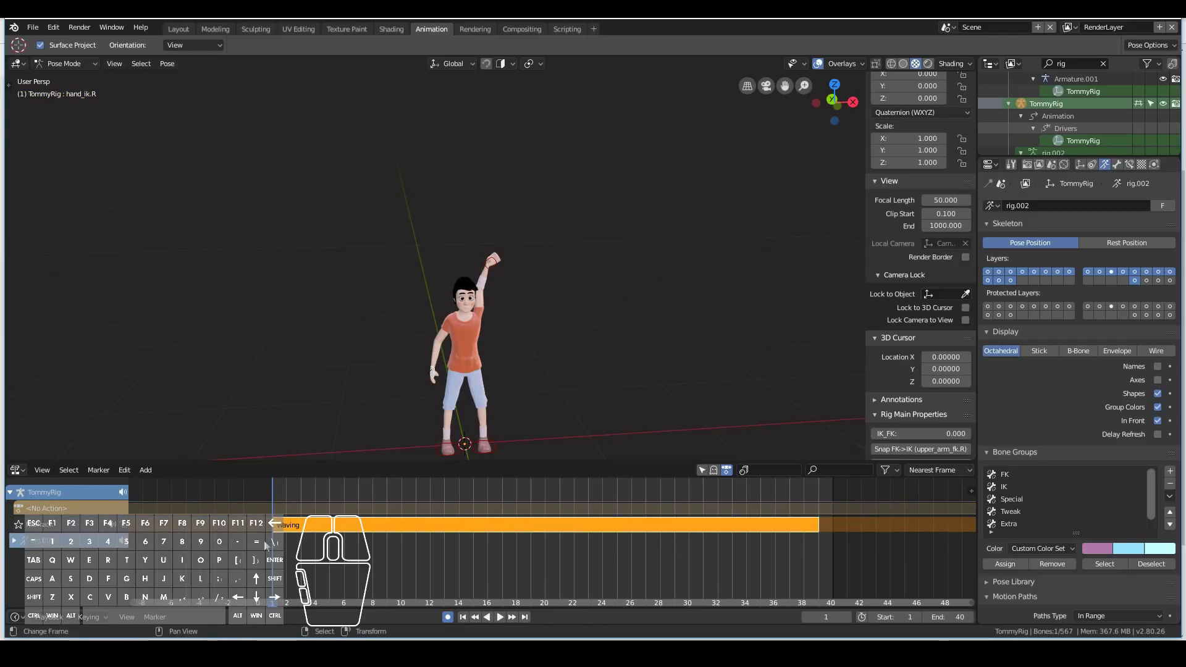
- Assign ArmAction to TommyRig in the Action Editor and push it down as a second Nonlinear Animation strip
{"action": "left_click", "coordinate": [19, 469]}
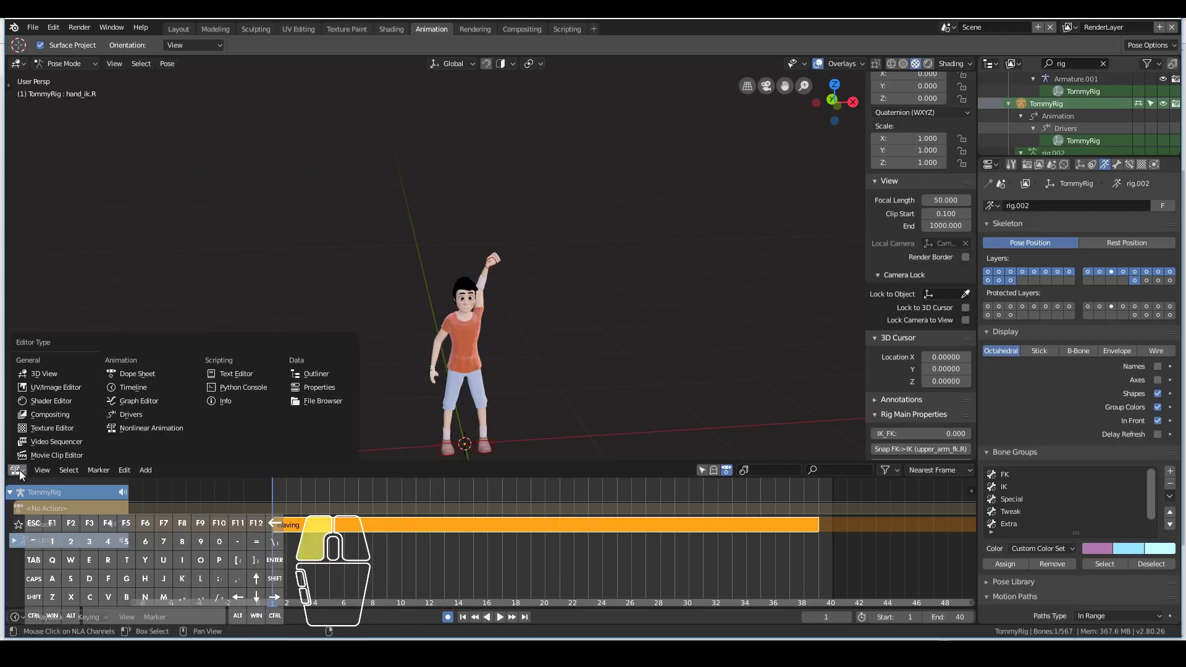
{"action": "left_click", "coordinate": [126, 374]}
{"action": "left_click", "coordinate": [447, 470]}
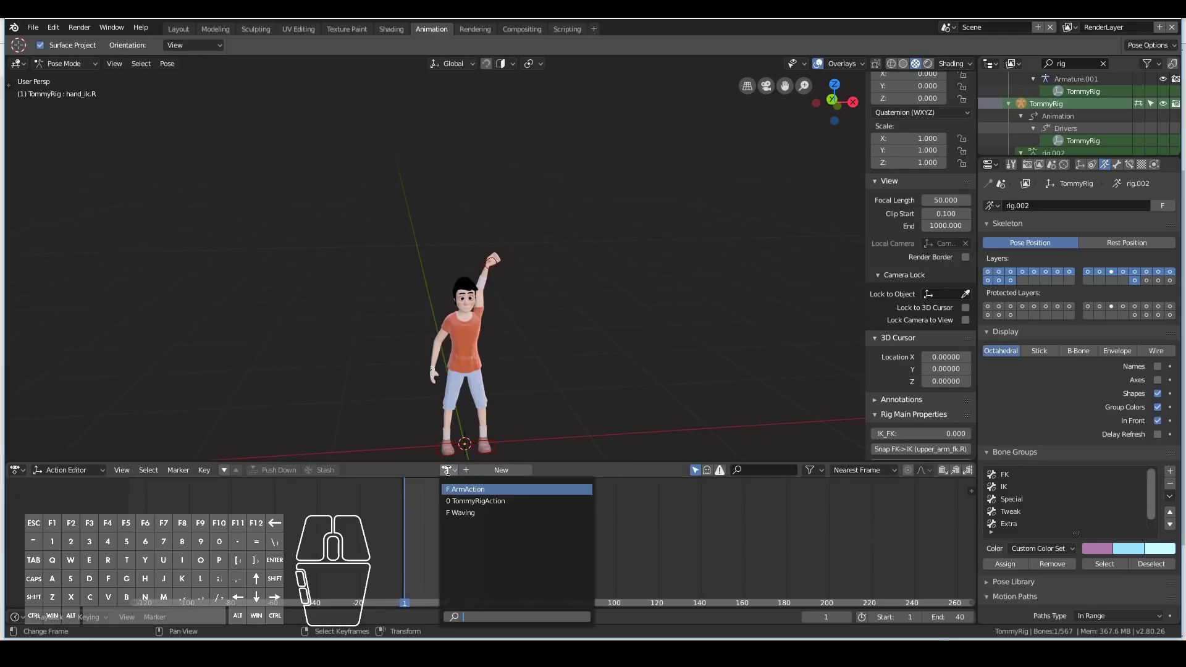
{"action": "left_click", "coordinate": [473, 490]}
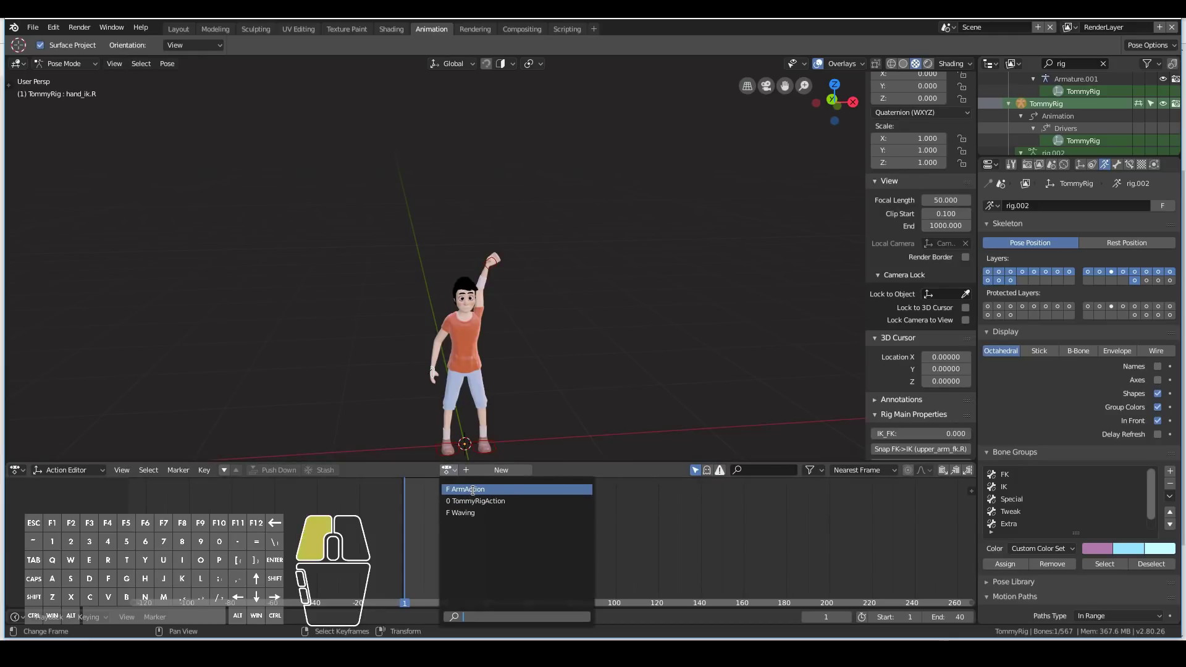
{"action": "left_click", "coordinate": [26, 473]}
{"action": "left_click", "coordinate": [127, 424]}
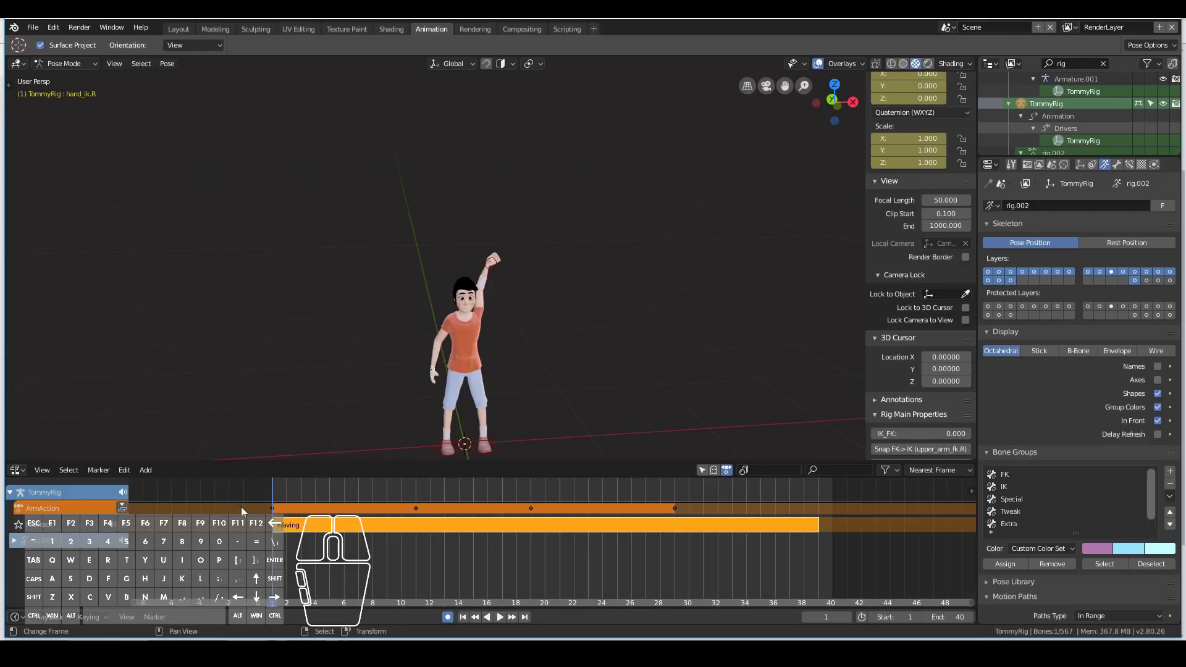
{"action": "left_click", "coordinate": [123, 508]}
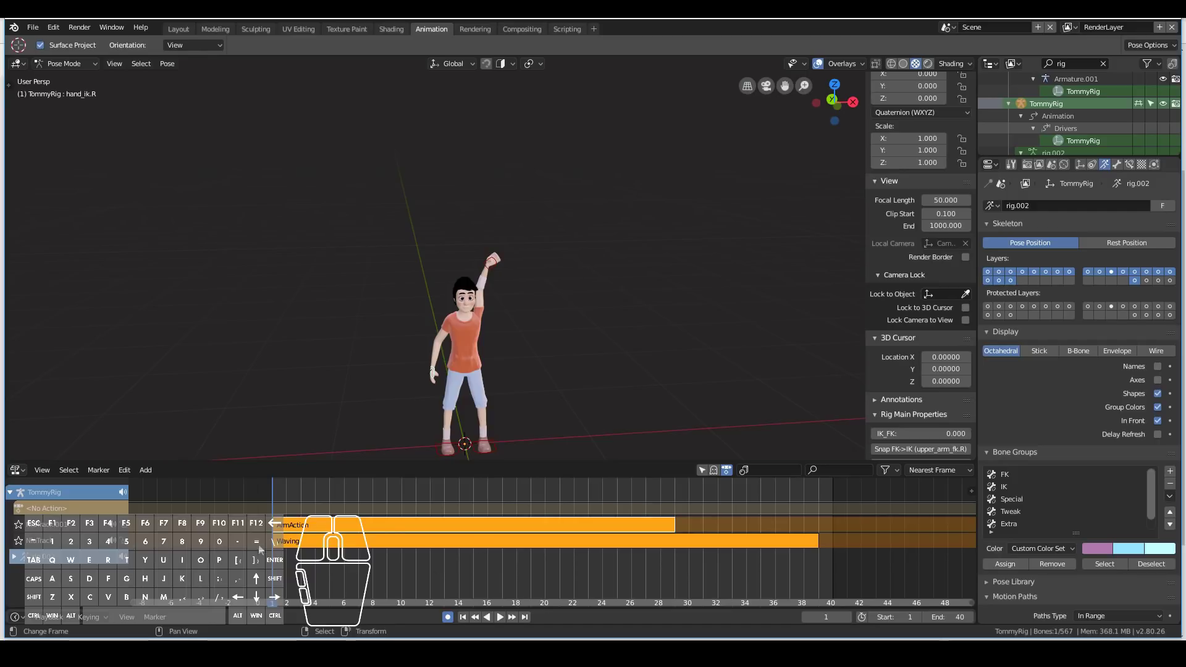
- Play back the combined ArmAction and Waving strips and view the character from the side
{"action": "left_click", "coordinate": [501, 617]}
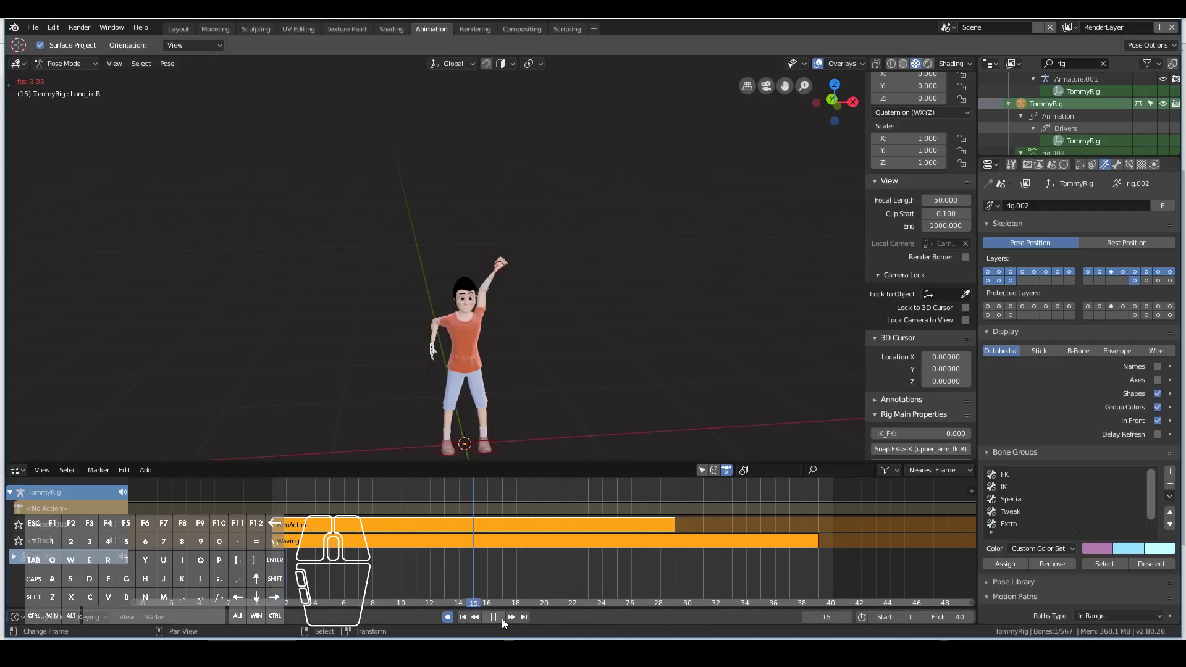
{"action": "middle_click_drag", "start_coordinate": [403, 339], "coordinate": [367, 380]}
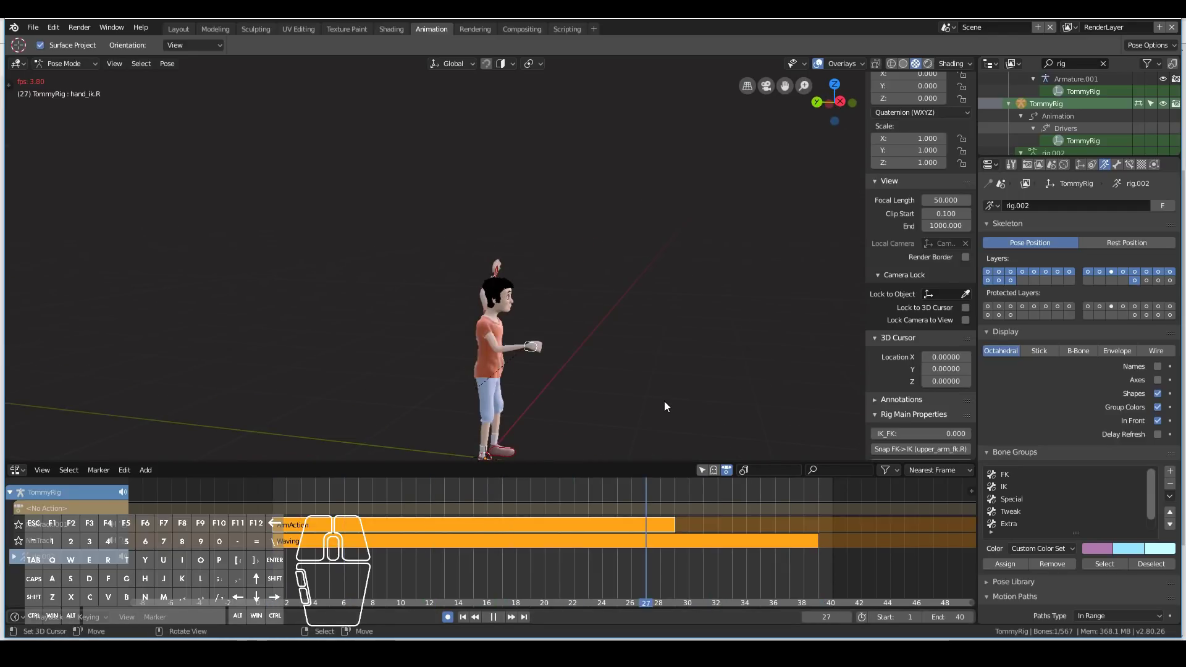
- Select the ArmAction strip in the Nonlinear Animation editor and show its strip properties down to the playback settings
{"action": "middle_click_drag", "start_coordinate": [665, 401], "coordinate": [599, 412]}
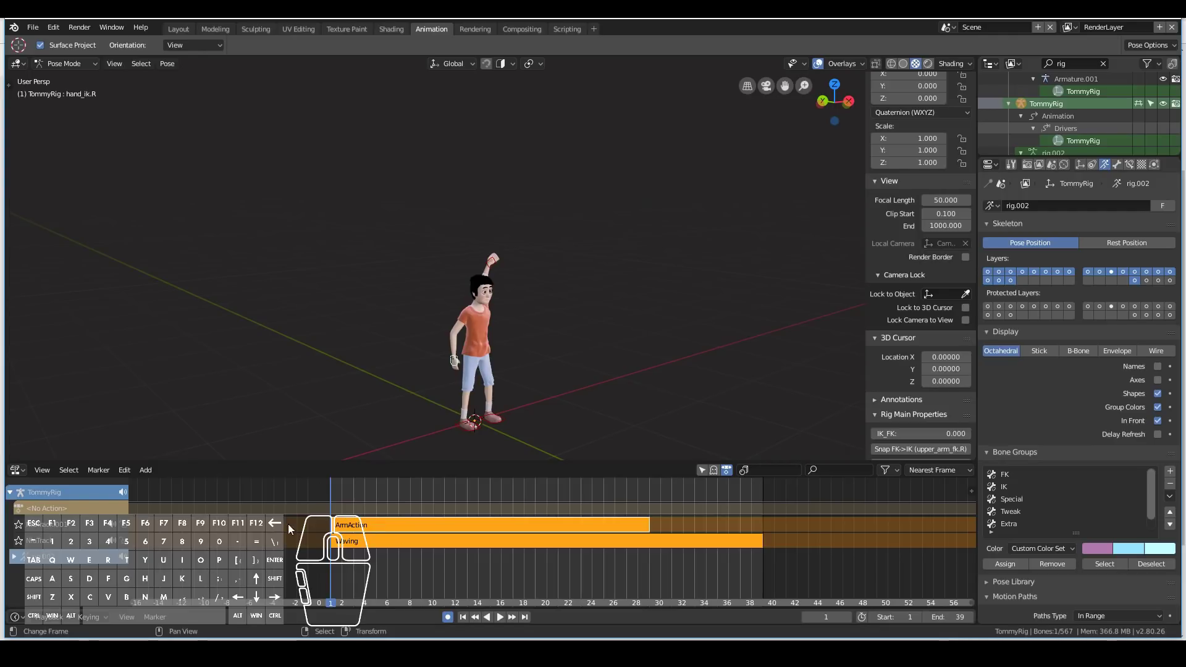
{"action": "left_click", "coordinate": [387, 524]}
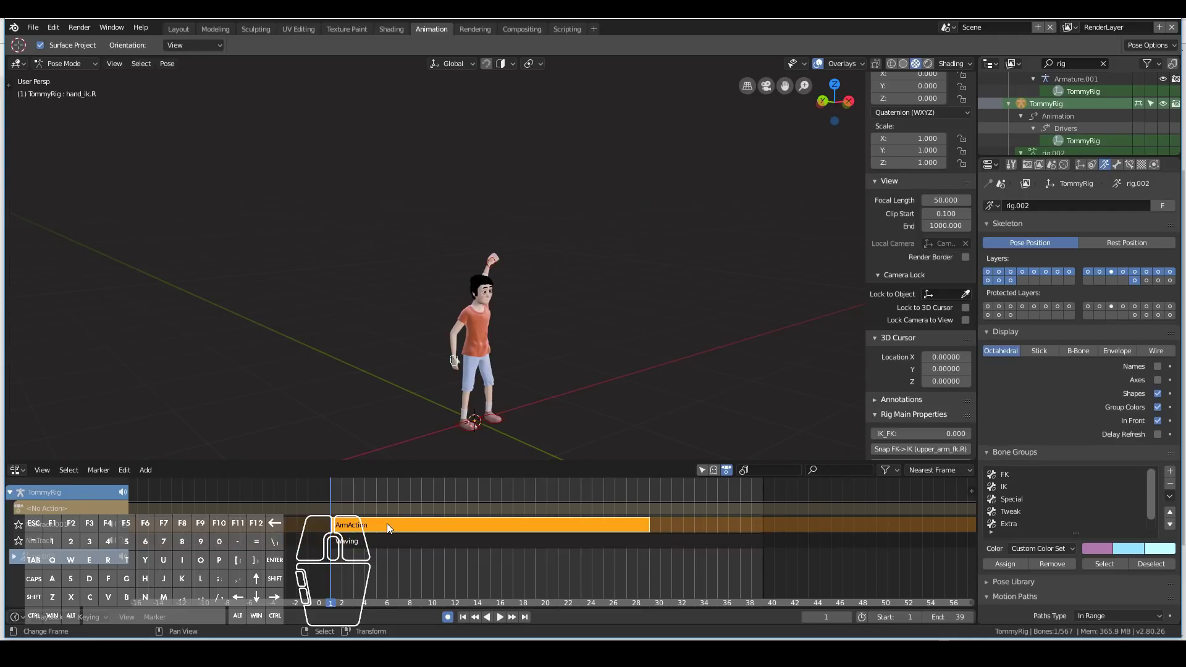
{"action": "right_click", "coordinate": [483, 525]}
{"action": "right_click", "coordinate": [491, 522]}
{"action": "left_click", "coordinate": [971, 491]}
{"action": "scroll", "coordinate": [914, 554], "scroll_direction": "down", "scroll_amount": 4}
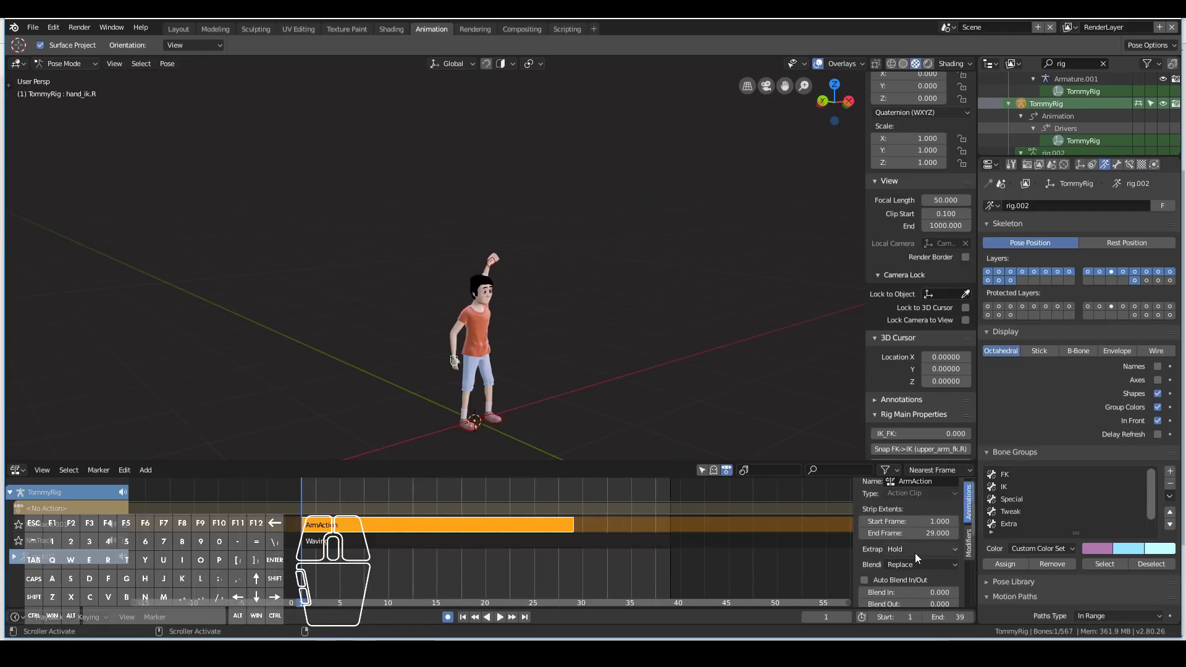
{"action": "scroll", "coordinate": [915, 555], "scroll_direction": "down", "scroll_amount": 6}
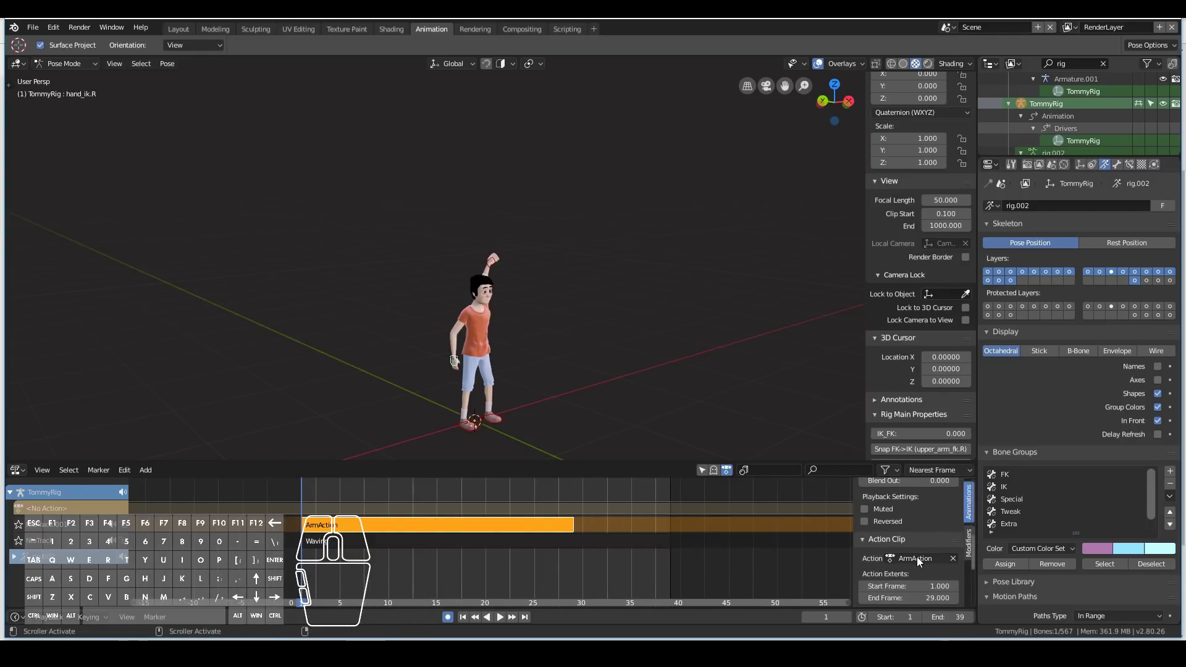
{"action": "scroll", "coordinate": [921, 561], "scroll_direction": "down", "scroll_amount": 3}
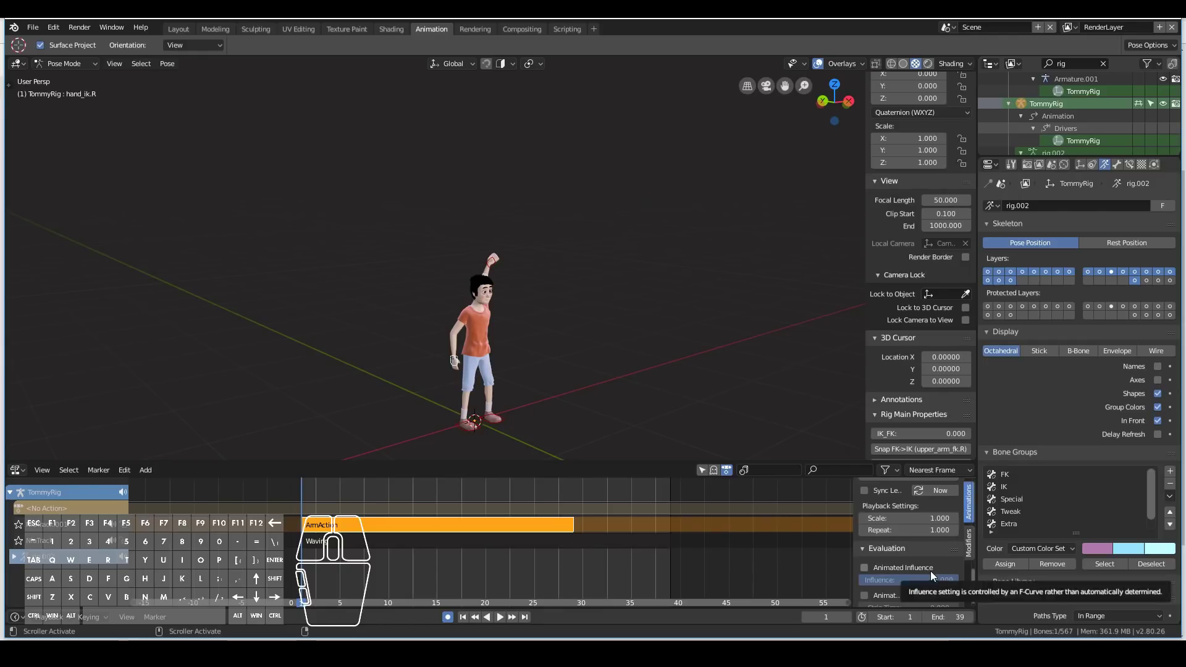
- Set the ArmAction strip's playback scale to 0.4 and preview the animation
{"action": "left_click_drag", "start_coordinate": [922, 519], "coordinate": [848, 520]}
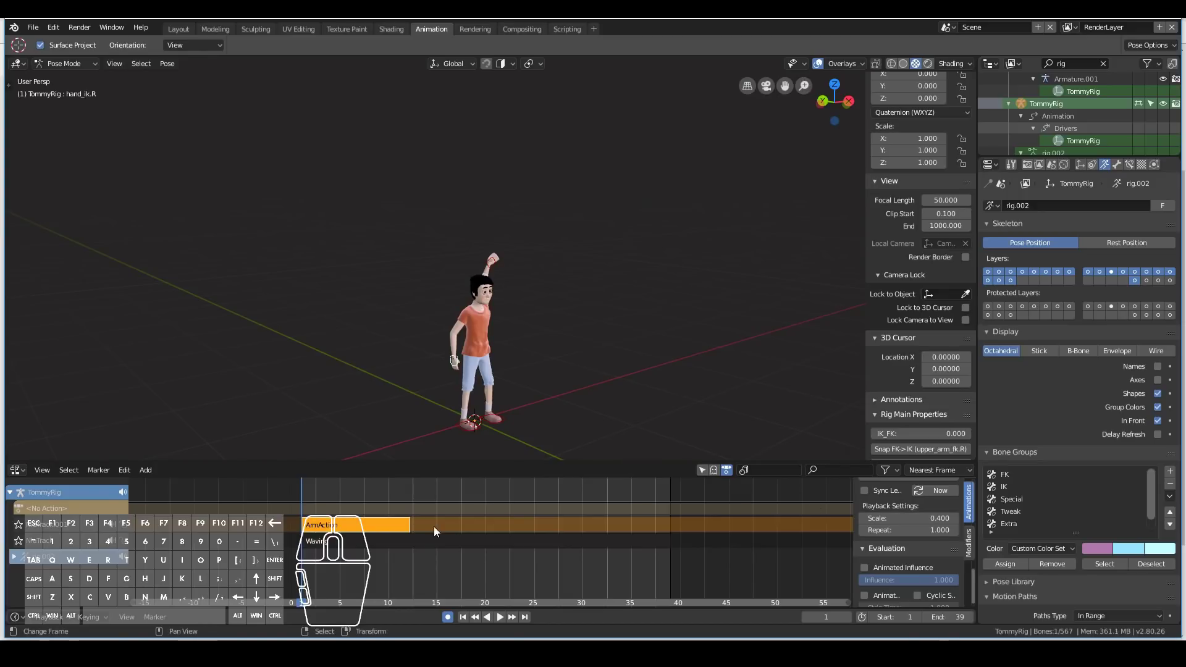
{"action": "left_click", "coordinate": [502, 614]}
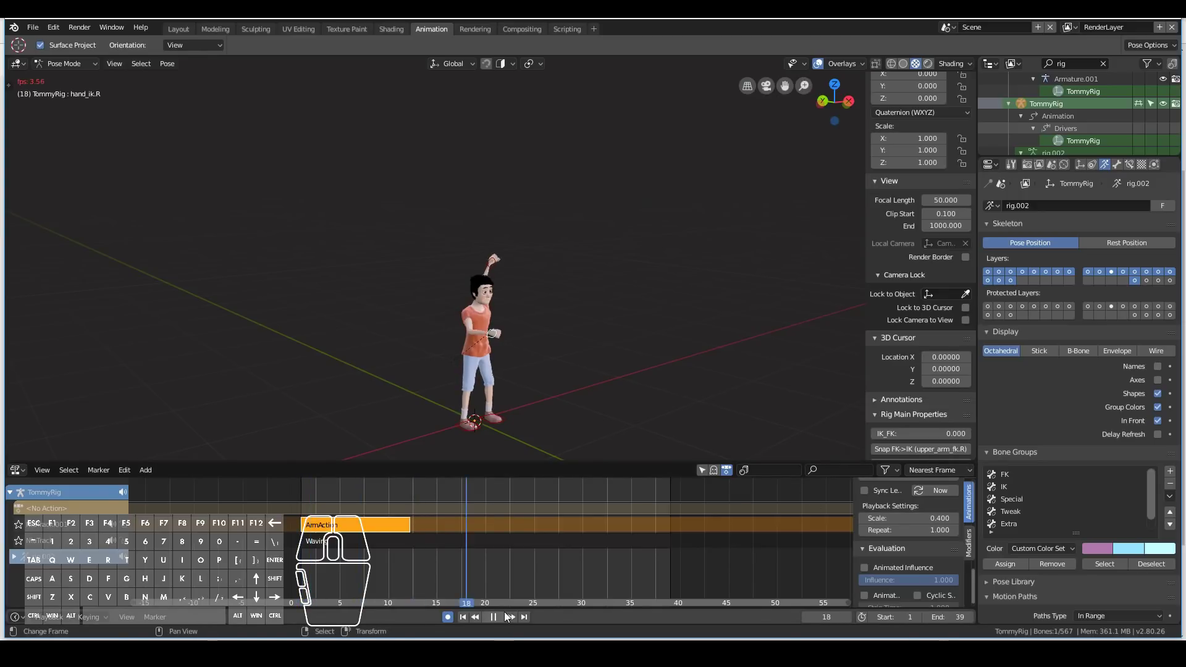
{"action": "key", "text": "Escape"}
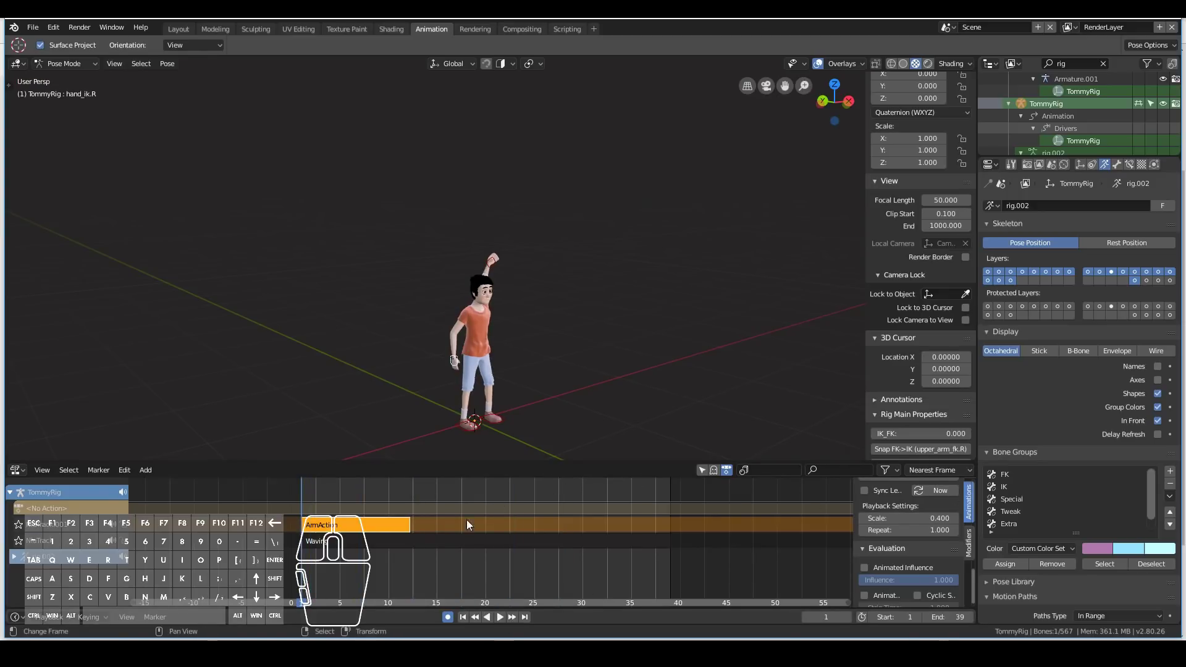
- Reset the ArmAction strip's playback scale to 1
{"action": "left_click", "coordinate": [928, 518]}
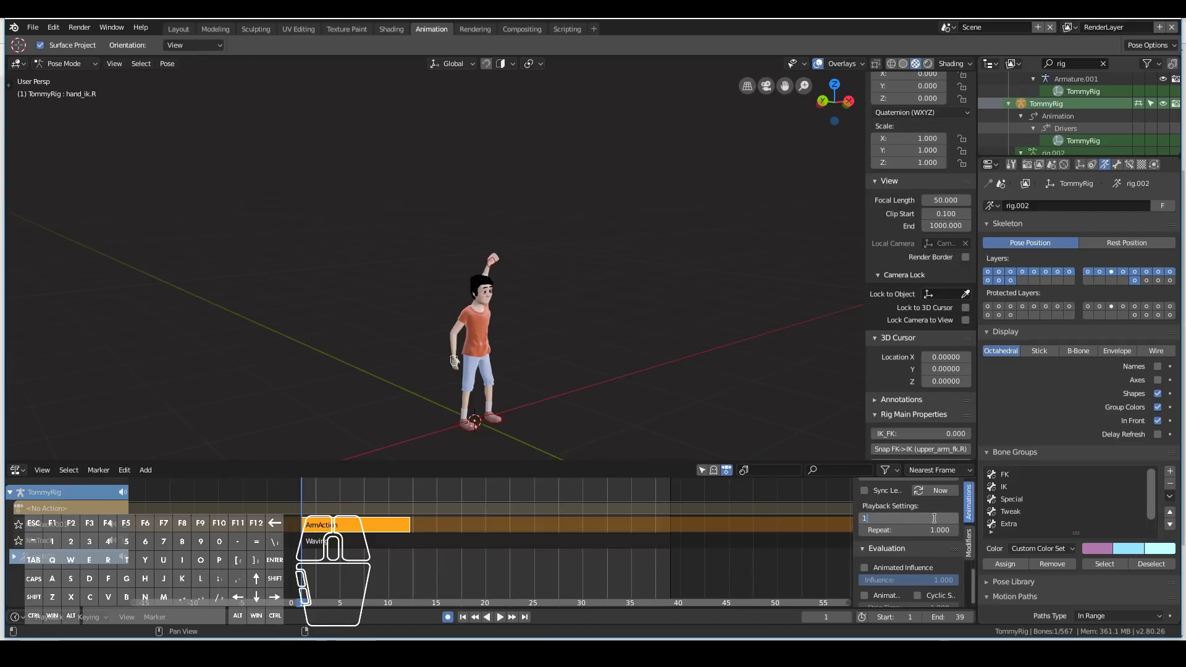
{"action": "type", "text": "1"}
{"action": "key", "text": "Return"}
- Set the Waving strip's playback scale to 0.4 and, after previewing the motion, its repeat to 3.4
{"action": "left_click", "coordinate": [479, 535]}
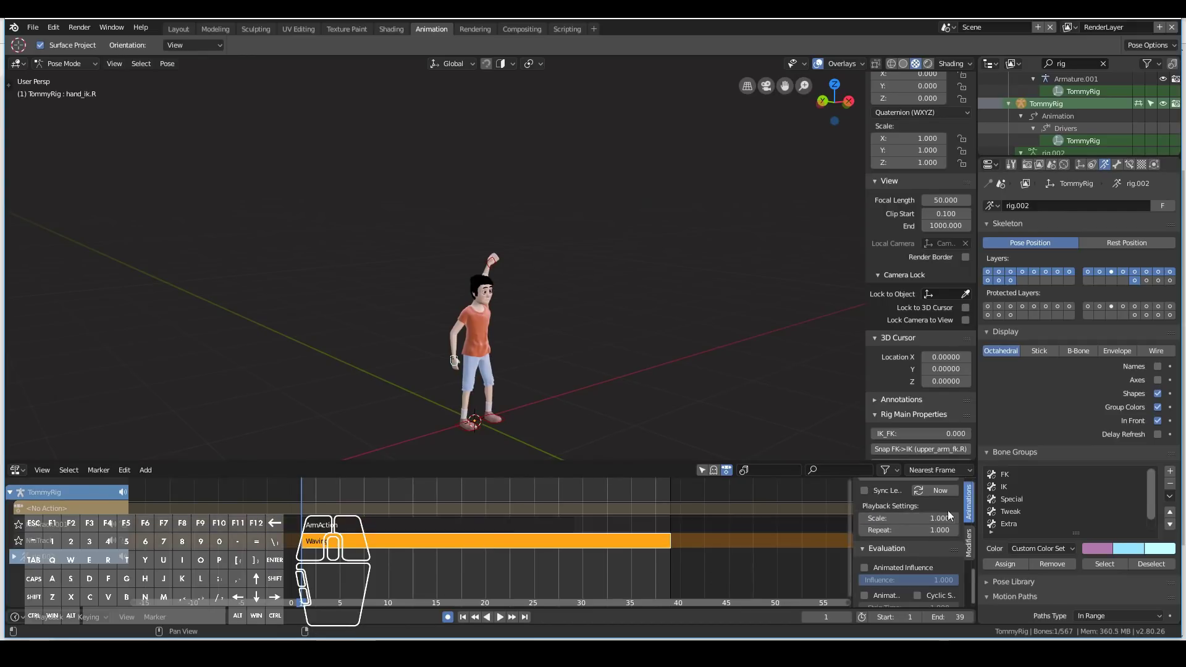
{"action": "left_click", "coordinate": [920, 518]}
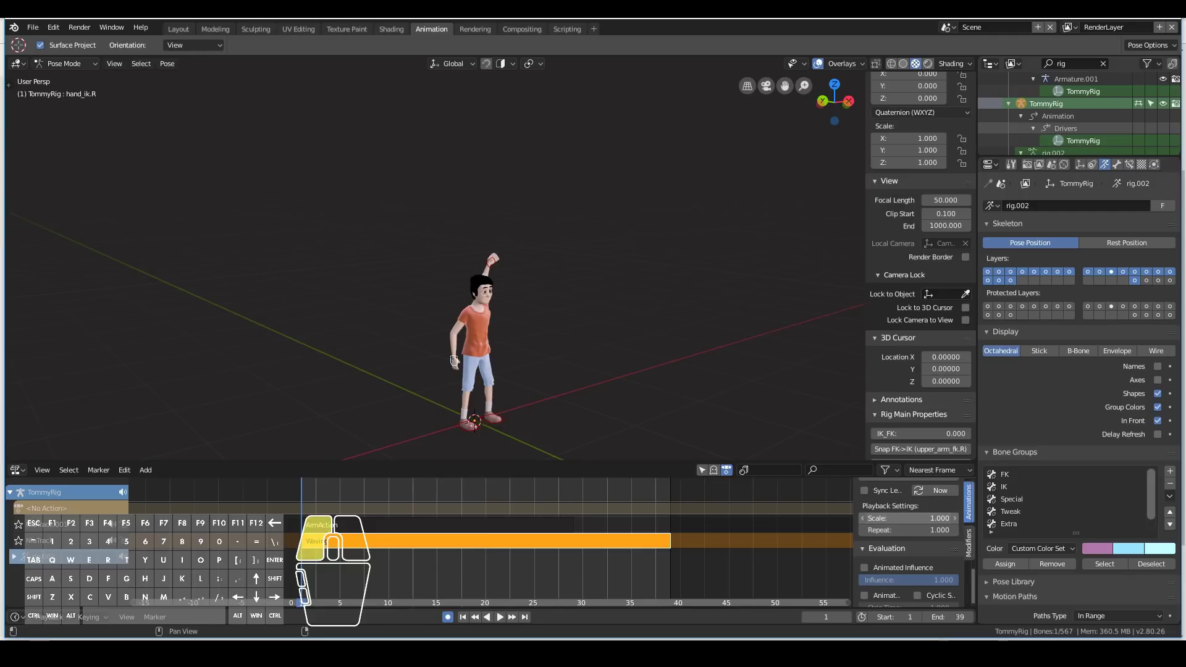
{"action": "left_click_drag", "start_coordinate": [920, 518], "coordinate": [884, 518]}
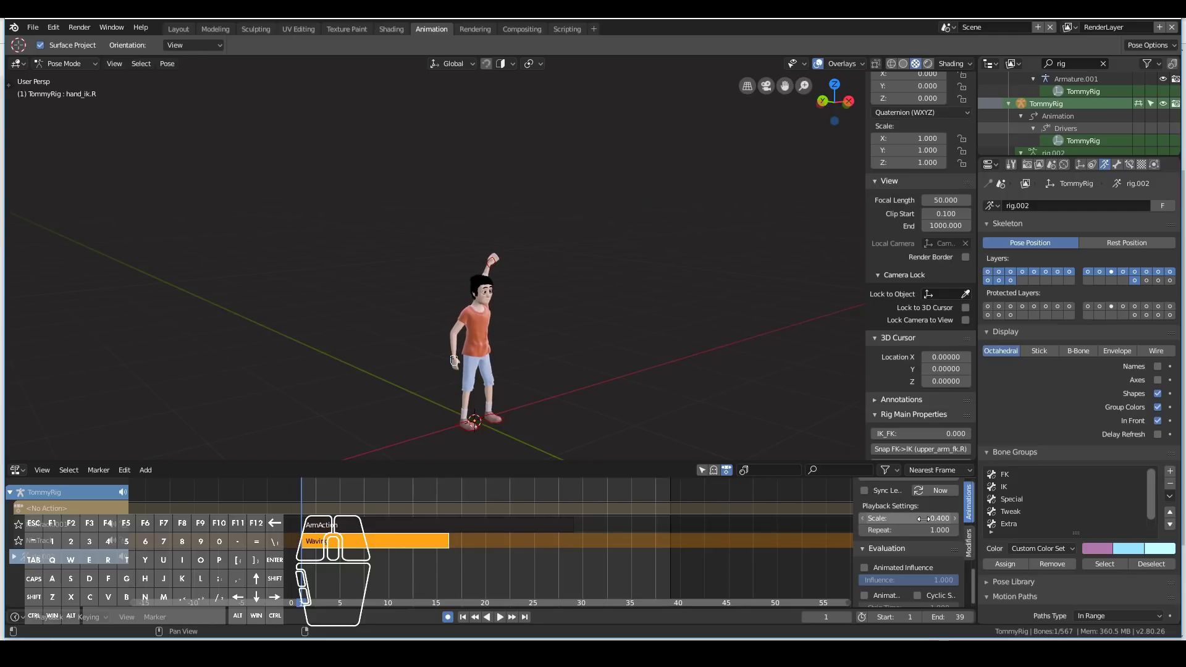
{"action": "left_click", "coordinate": [502, 620]}
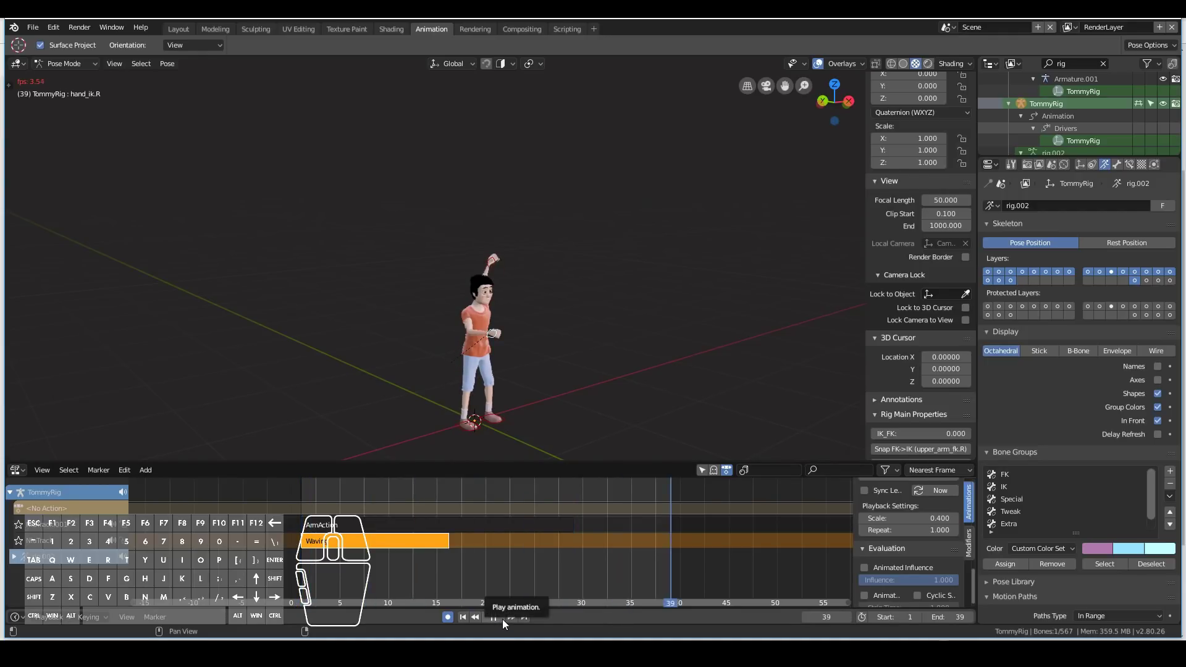
{"action": "key", "text": "Escape"}
{"action": "left_click_drag", "start_coordinate": [908, 530], "coordinate": [954, 530]}
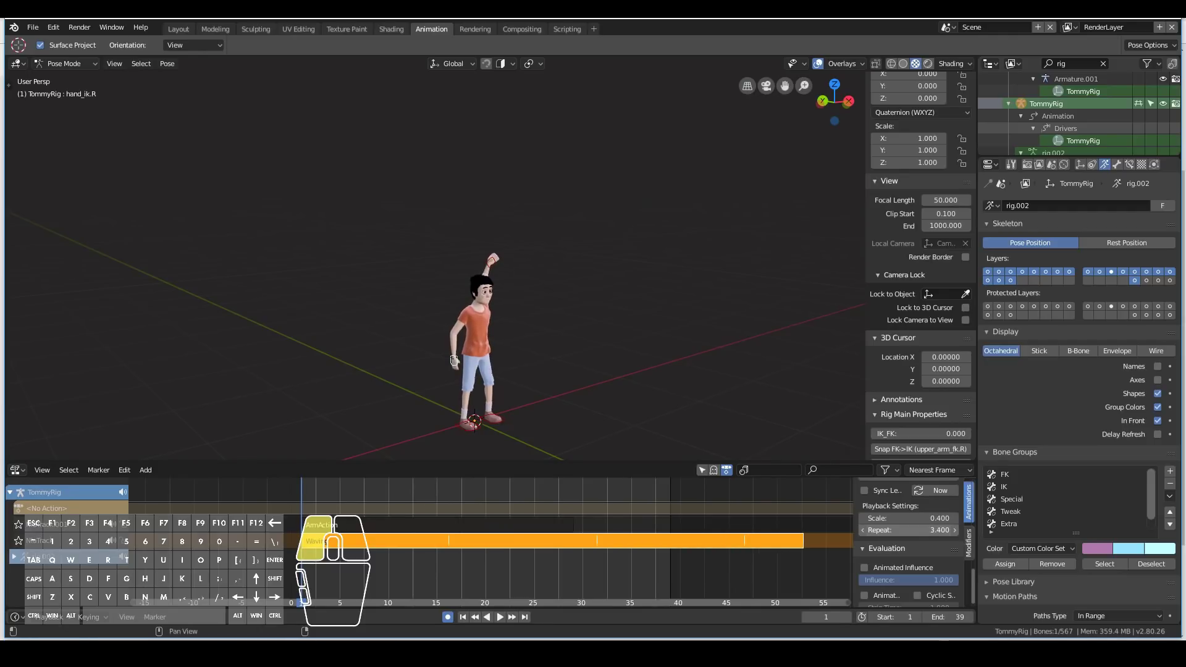
- Turn off viewport display of the Subsurf, eyebrows, eyelashes and hair modifiers on the Tommy body mesh
{"action": "scroll", "coordinate": [491, 347], "scroll_direction": "up", "scroll_amount": 5}
{"action": "left_click", "coordinate": [462, 366]}
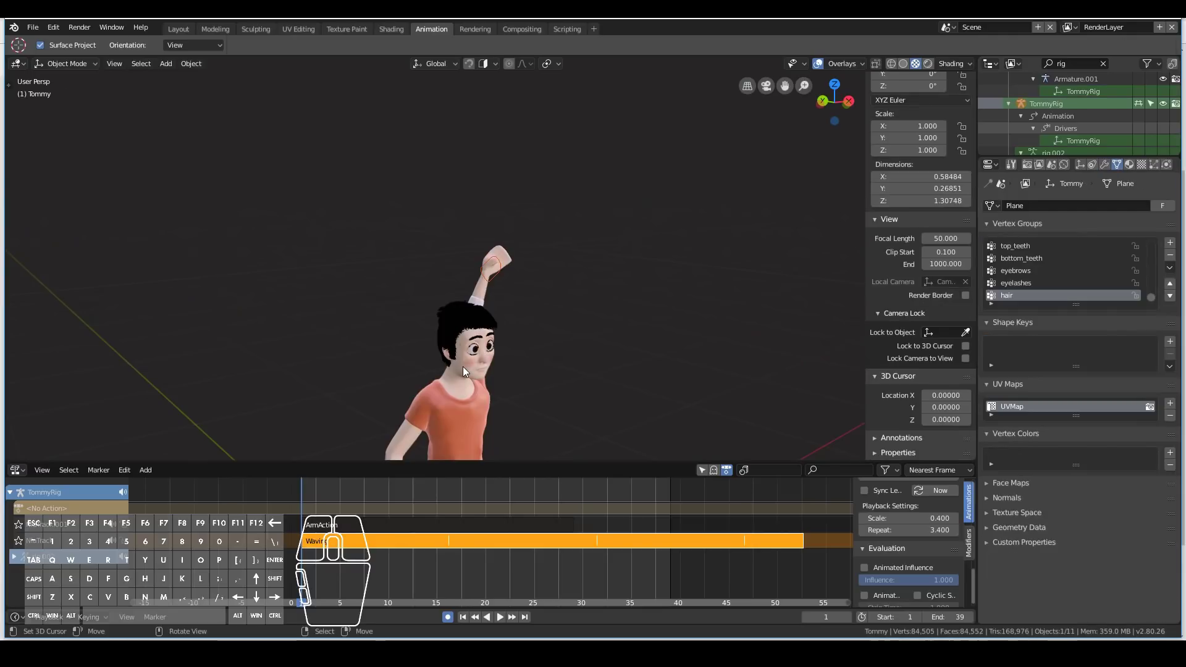
{"action": "key", "text": "KP_Decimal"}
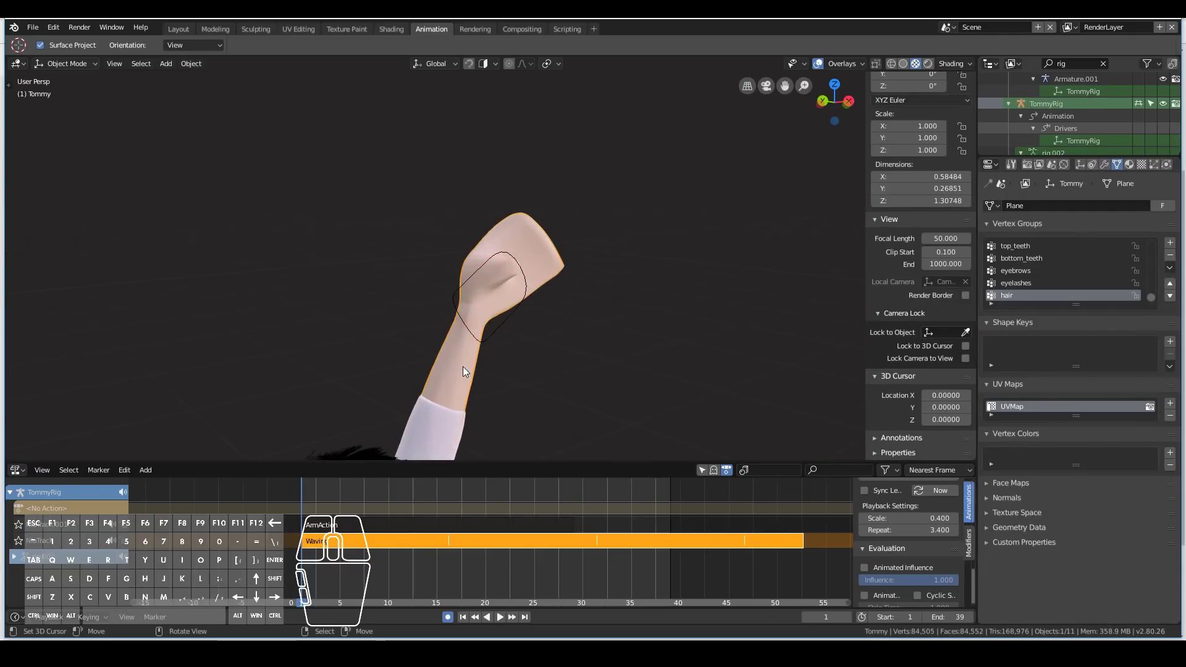
{"action": "left_click", "coordinate": [1104, 164]}
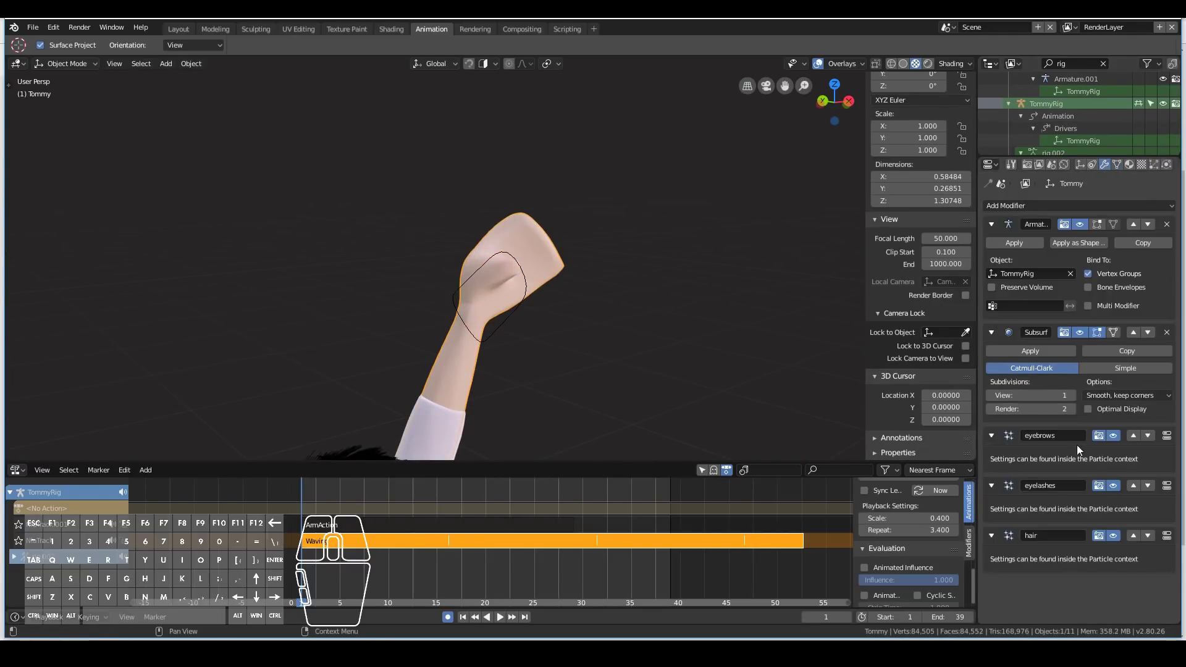
{"action": "left_click", "coordinate": [1080, 332]}
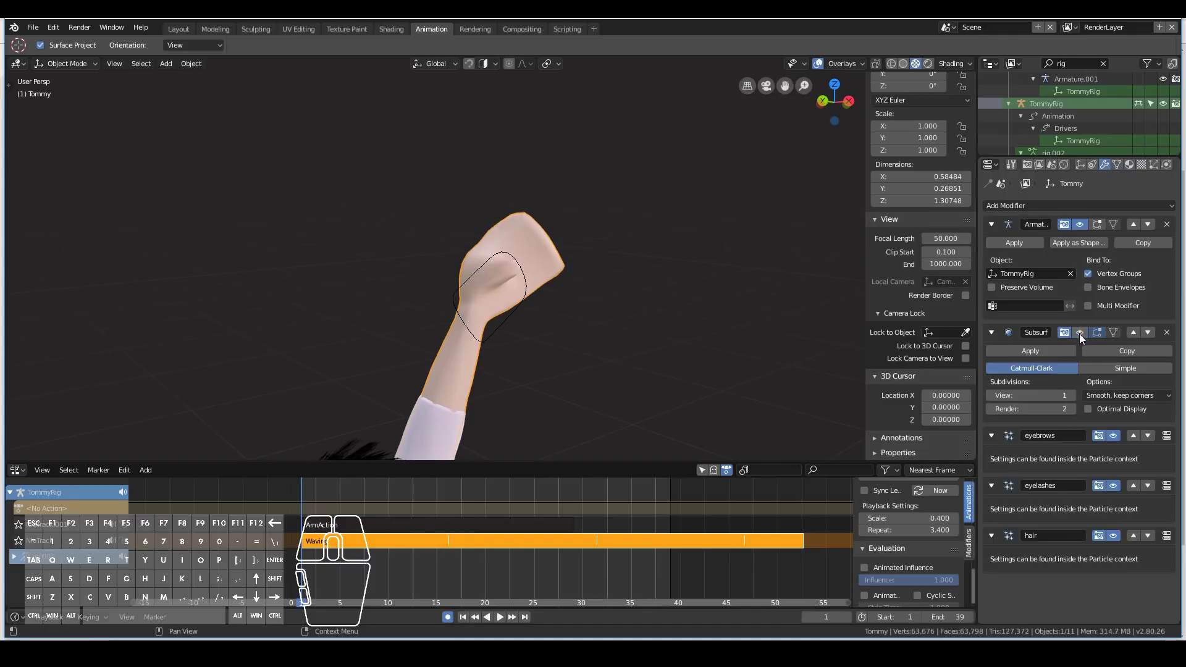
{"action": "left_click", "coordinate": [1114, 436]}
{"action": "left_click", "coordinate": [1113, 486]}
{"action": "left_click", "coordinate": [1113, 536]}
- Deselect everything and play the animation with the full character in view
{"action": "scroll", "coordinate": [421, 279], "scroll_direction": "down", "scroll_amount": 3}
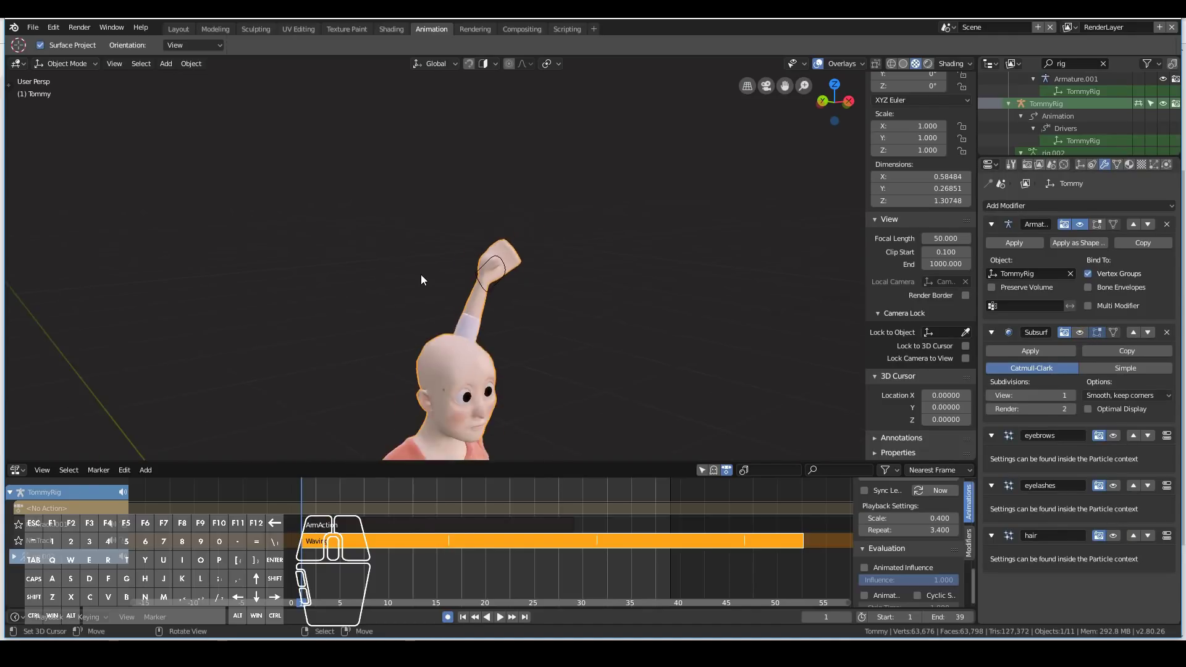
{"action": "scroll", "coordinate": [422, 276], "scroll_direction": "down", "scroll_amount": 3}
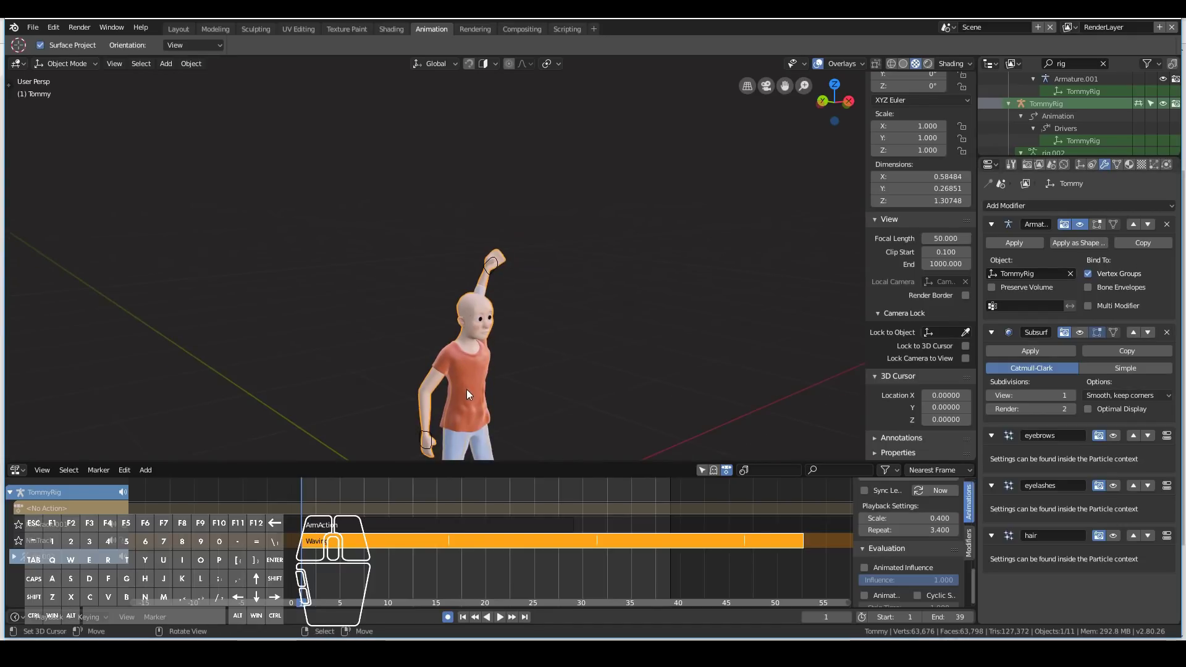
{"action": "scroll", "coordinate": [466, 389], "scroll_direction": "down", "scroll_amount": 2}
{"action": "key", "text": "alt+a"}
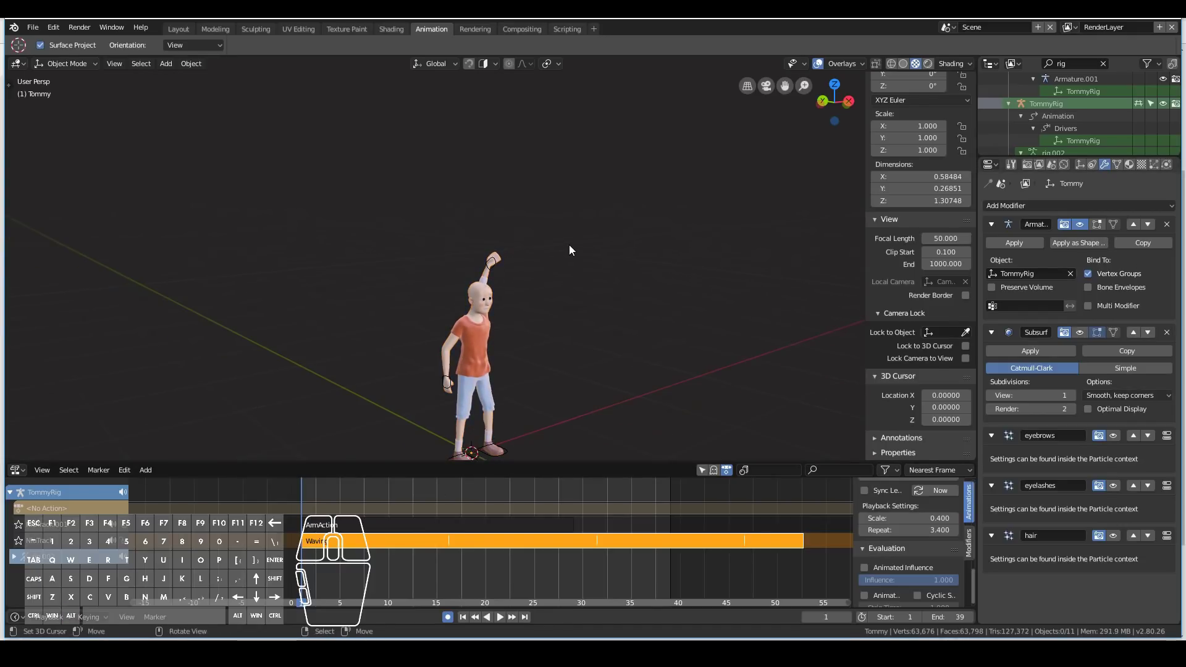
{"action": "left_click", "coordinate": [500, 618]}
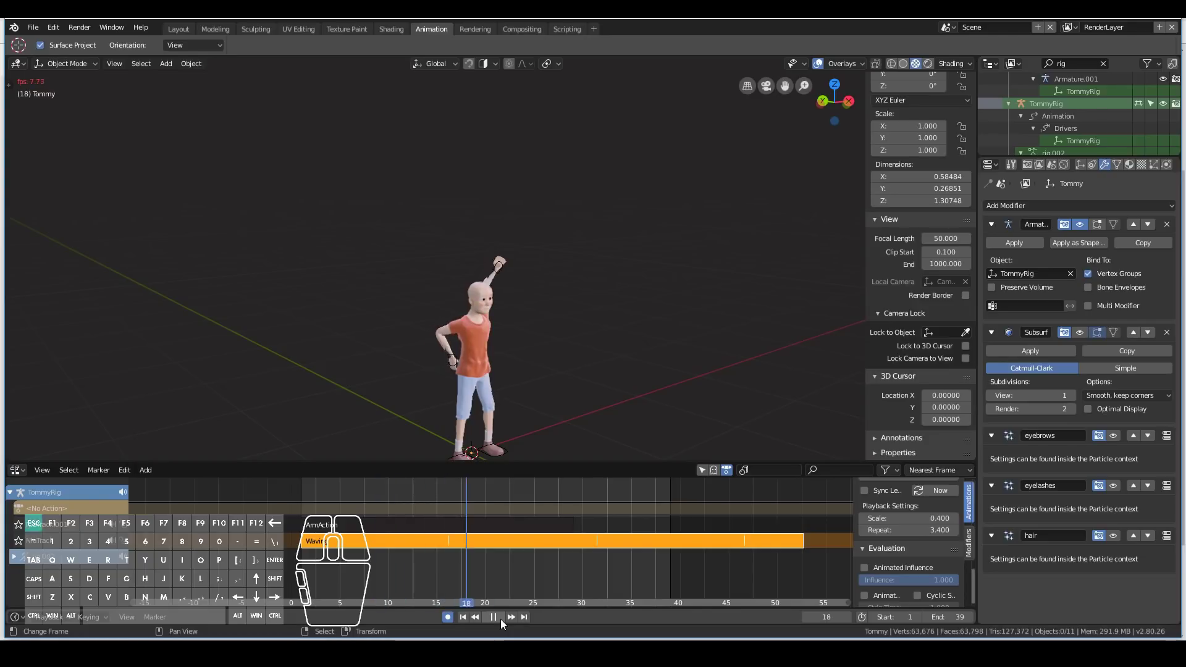
{"action": "key", "text": "Escape"}
- Turn off viewport display of the Shirt's Subsurf modifier and preview the animation
{"action": "scroll", "coordinate": [486, 353], "scroll_direction": "up", "scroll_amount": 3}
{"action": "left_click", "coordinate": [490, 392]}
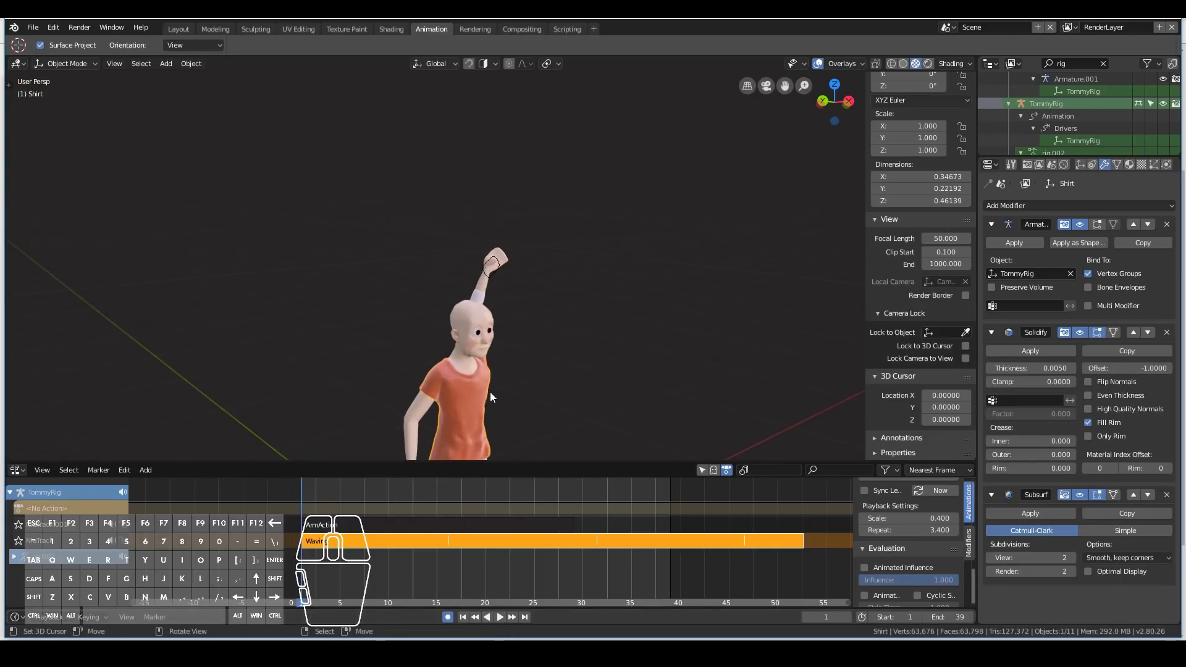
{"action": "left_click", "coordinate": [1080, 494]}
{"action": "scroll", "coordinate": [507, 320], "scroll_direction": "down", "scroll_amount": 4}
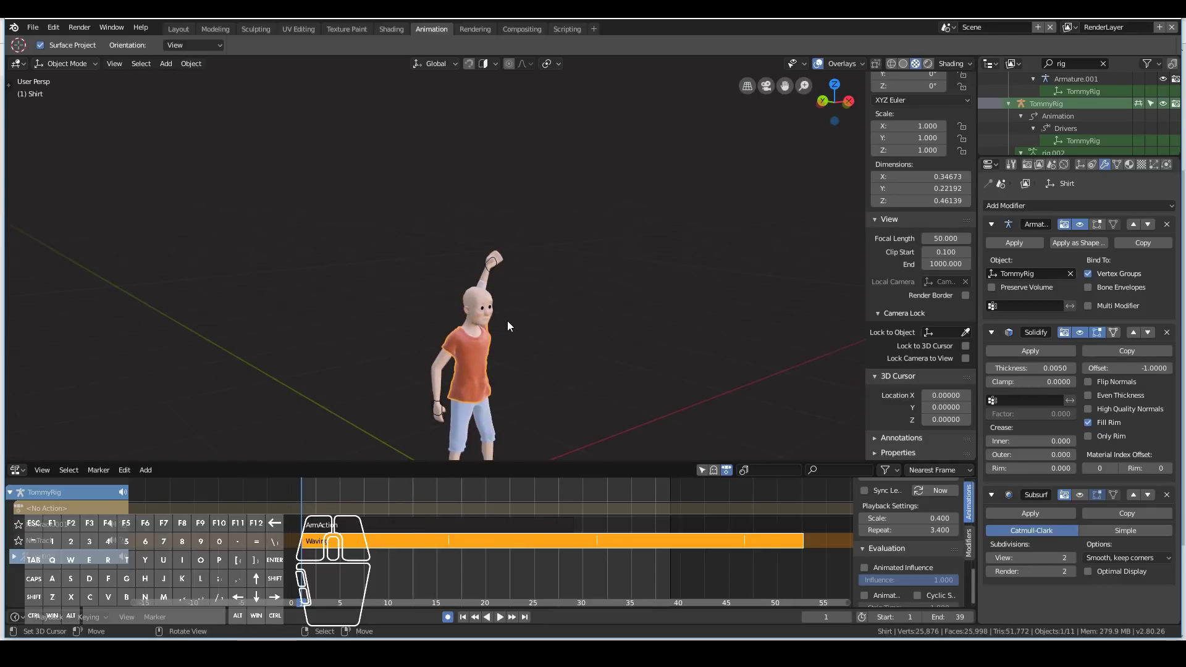
{"action": "left_click", "coordinate": [501, 617]}
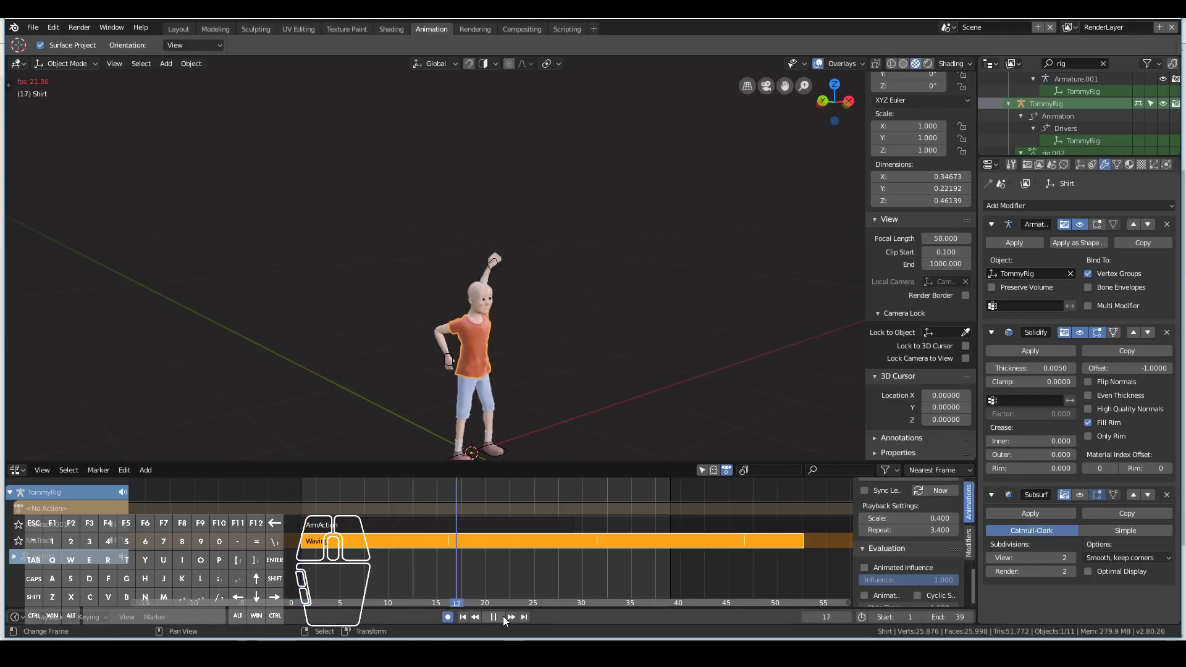
{"action": "left_click", "coordinate": [503, 615]}
- Set the Waving strip's playback scale to 1 and play the animation, viewing the character from the front
{"action": "key", "text": "shift"}
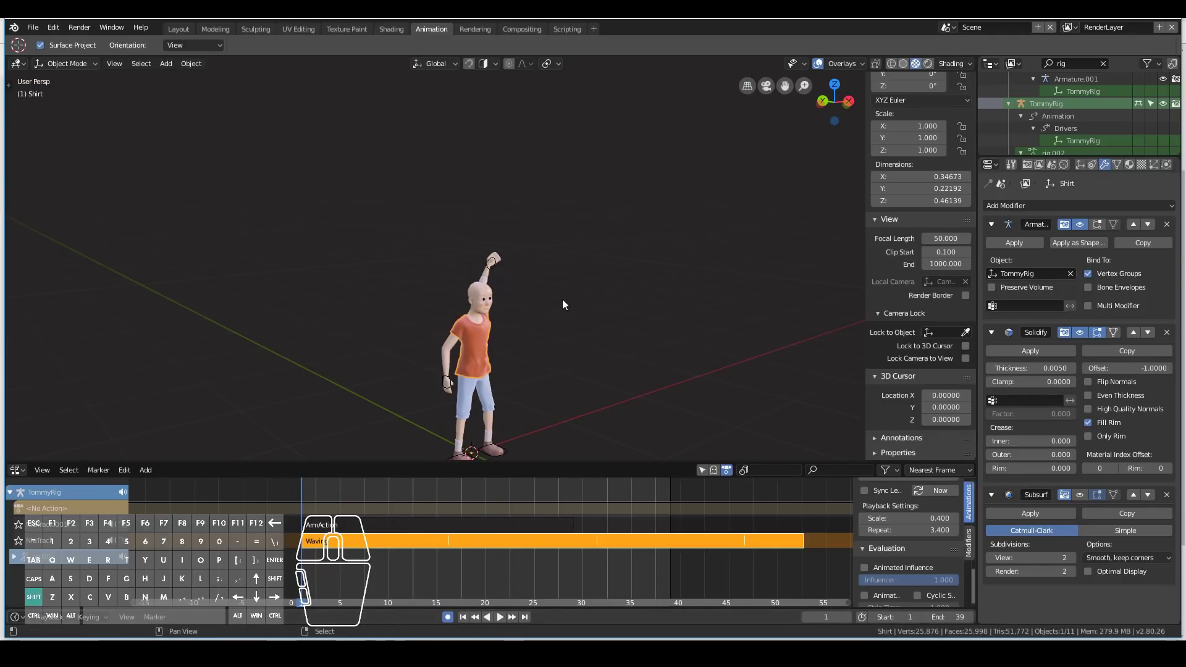
{"action": "left_click_drag", "start_coordinate": [785, 85], "coordinate": [780, 12]}
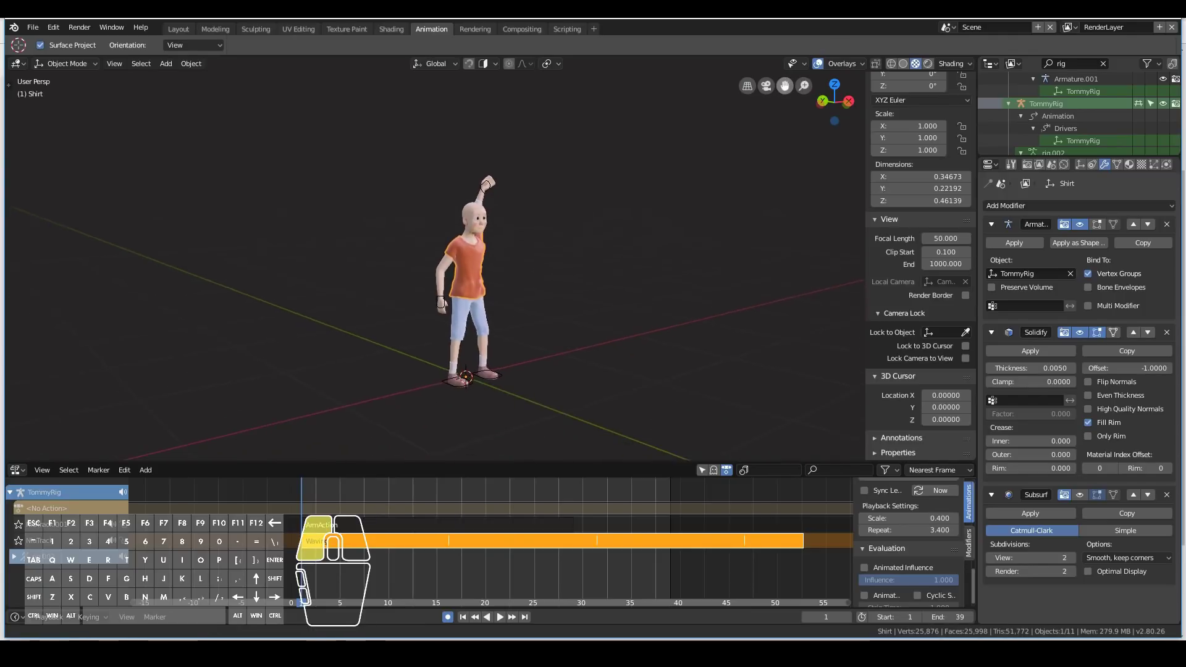
{"action": "scroll", "coordinate": [577, 336], "scroll_direction": "up", "scroll_amount": 2}
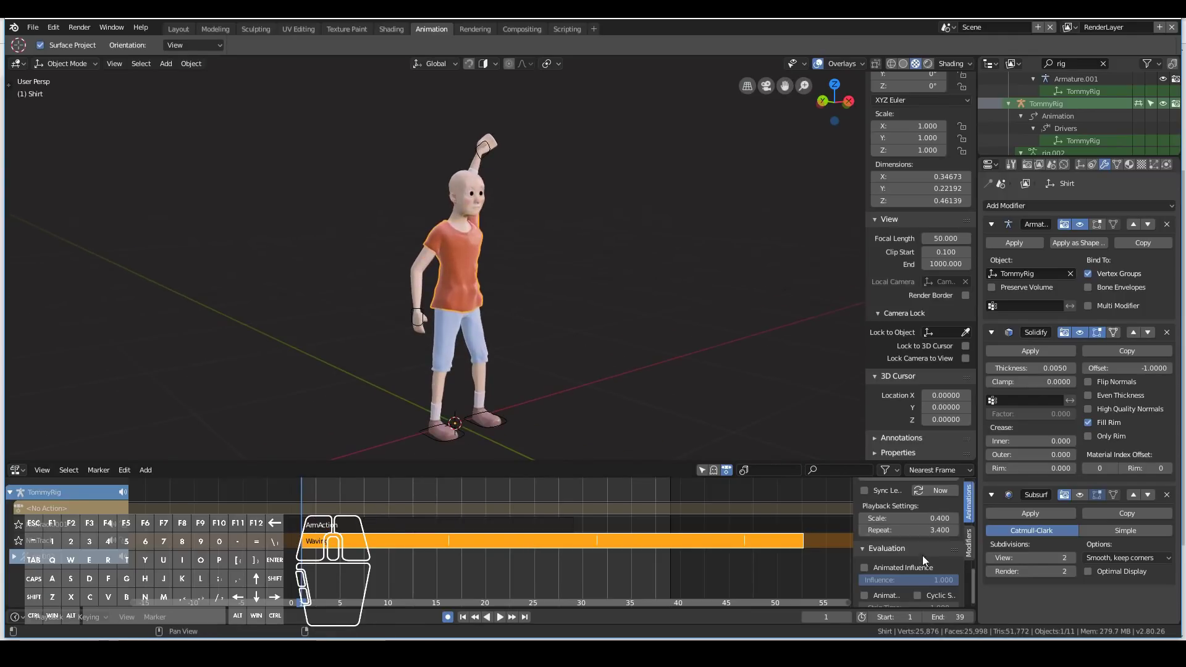
{"action": "left_click", "coordinate": [913, 519]}
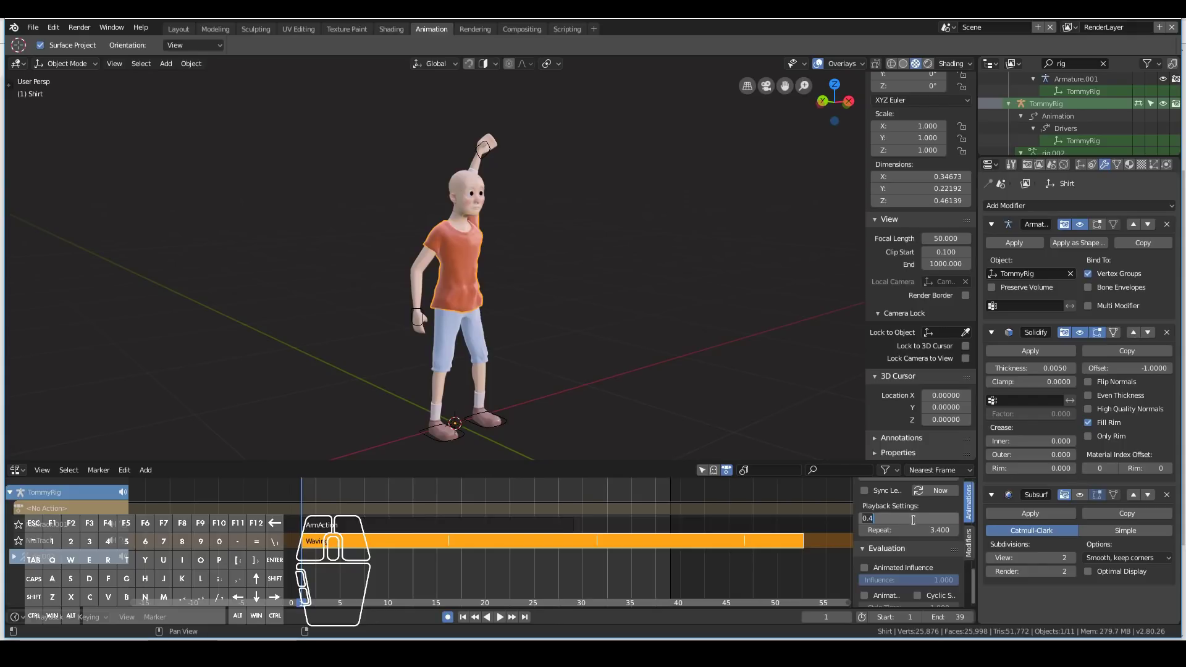
{"action": "key", "text": "BackSpace"}
{"action": "key", "text": "BackSpace"}
{"action": "key", "text": "BackSpace"}
{"action": "type", "text": "1"}
{"action": "key", "text": "Return"}
{"action": "left_click", "coordinate": [499, 616]}
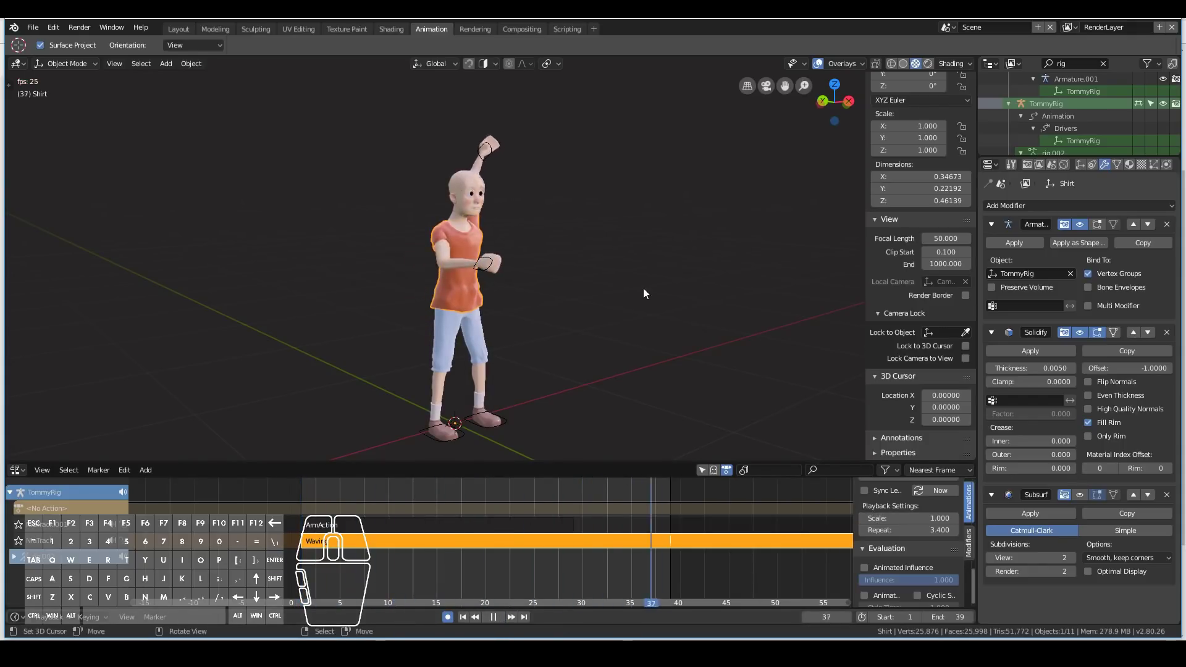
{"action": "middle_click_drag", "start_coordinate": [643, 288], "coordinate": [591, 287]}
{"action": "key", "text": "Escape"}
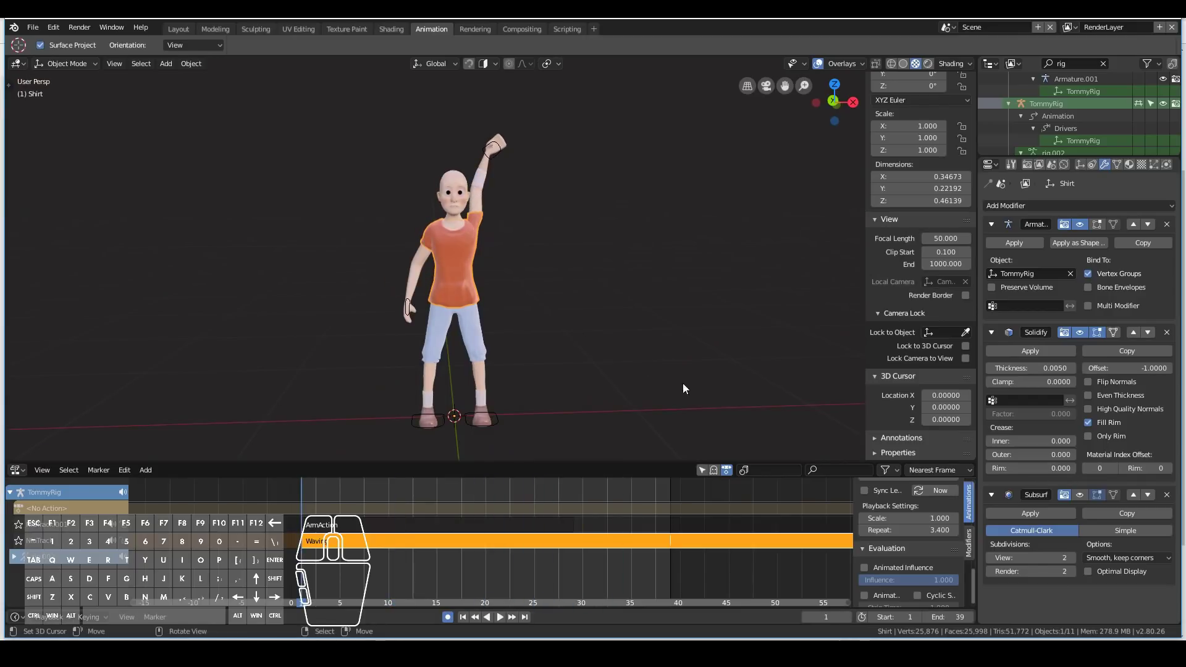
- Set the Waving strip's playback scale to 0.3 and, with the animation playing, its repeat to 3.9
{"action": "left_click", "coordinate": [908, 518]}
{"action": "left_click_drag", "start_coordinate": [908, 518], "coordinate": [852, 519]}
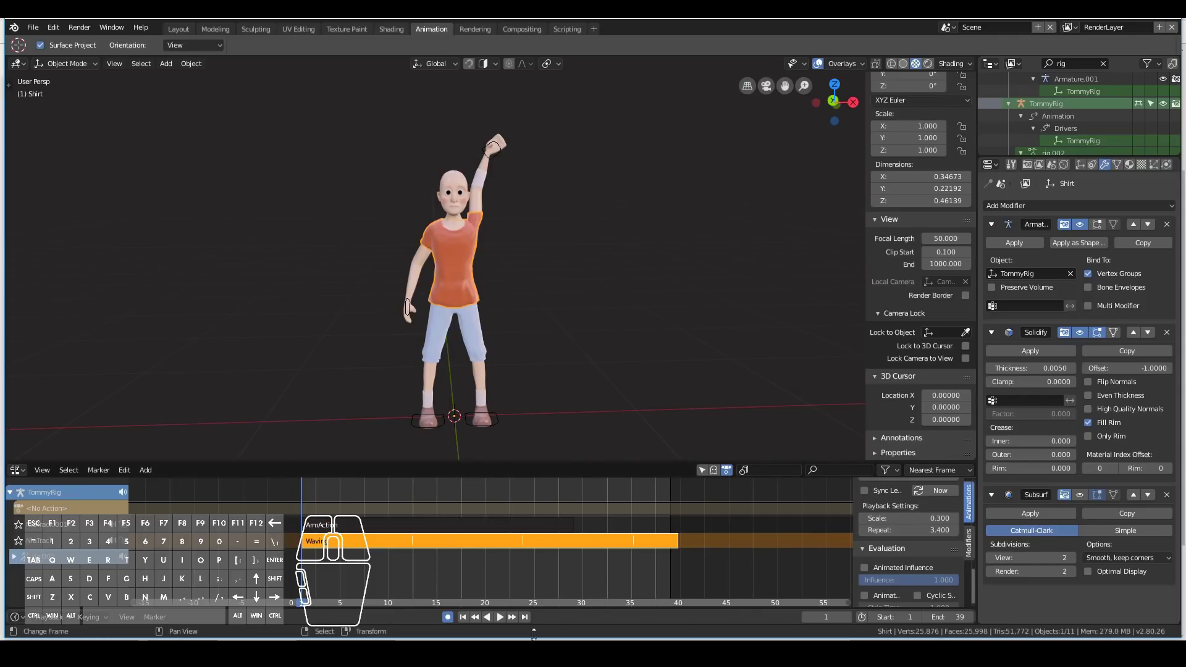
{"action": "left_click", "coordinate": [504, 616]}
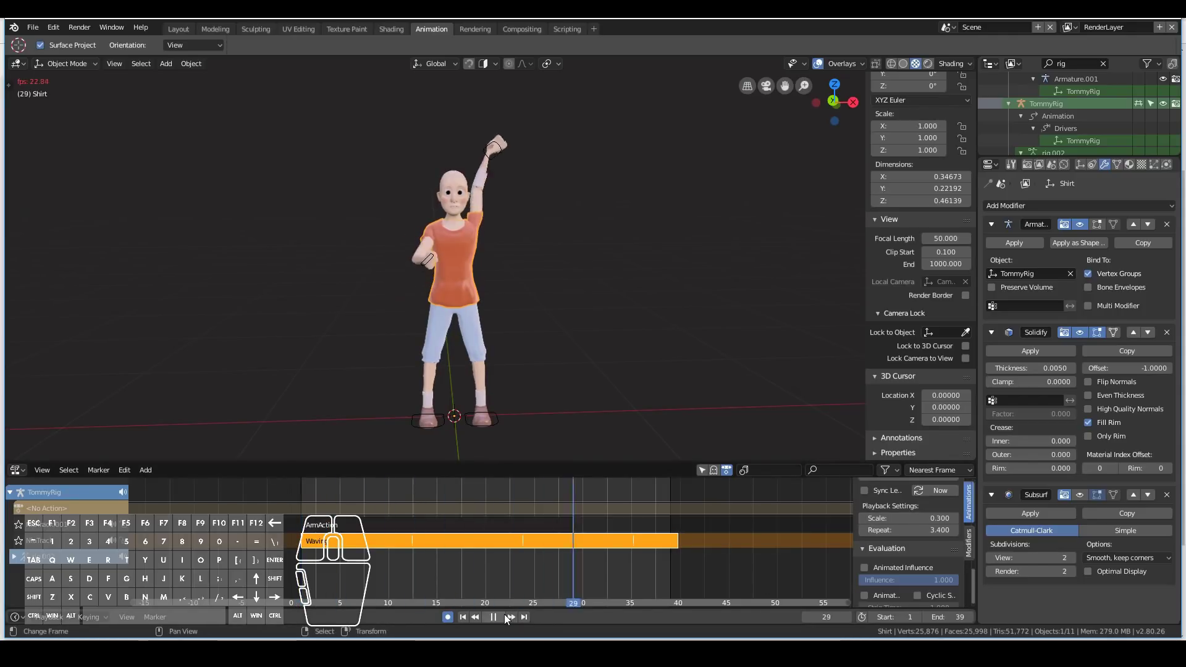
{"action": "middle_click_drag", "start_coordinate": [332, 309], "coordinate": [402, 346]}
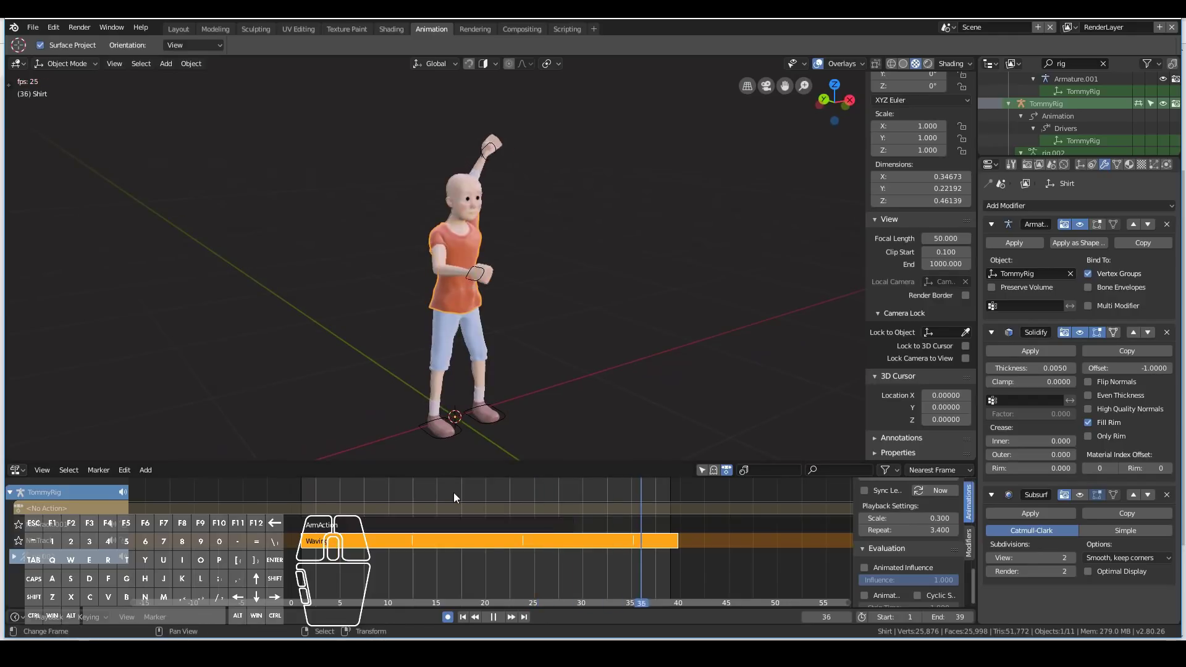
{"action": "left_click_drag", "start_coordinate": [908, 530], "coordinate": [910, 530]}
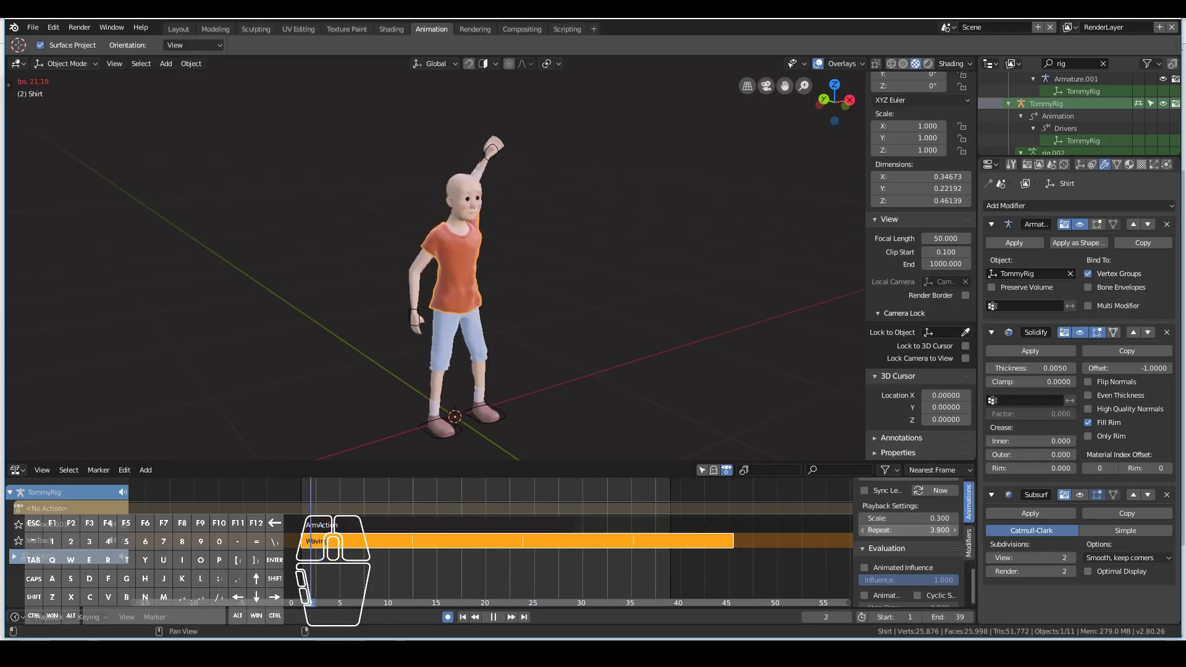
- Stop the animation playback and display the Shirt's object properties with its transform values
{"action": "scroll", "coordinate": [911, 565], "scroll_direction": "up", "scroll_amount": 1}
{"action": "scroll", "coordinate": [528, 527], "scroll_direction": "up", "scroll_amount": 1}
{"action": "key", "text": "space"}
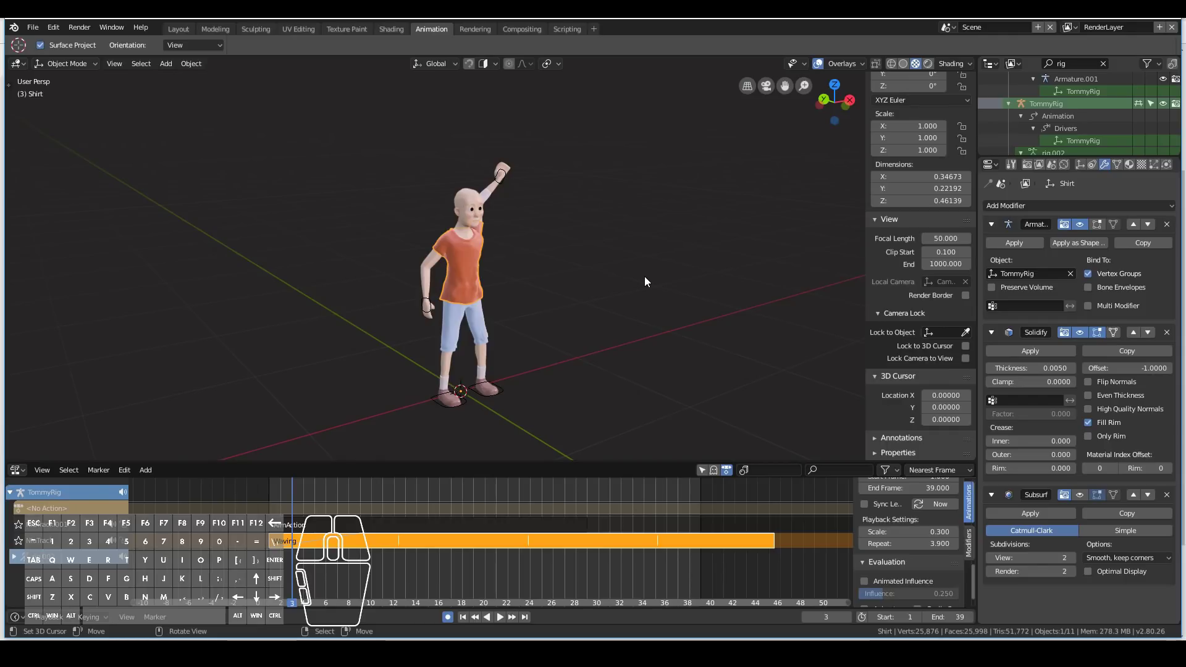
{"action": "left_click", "coordinate": [1079, 165]}
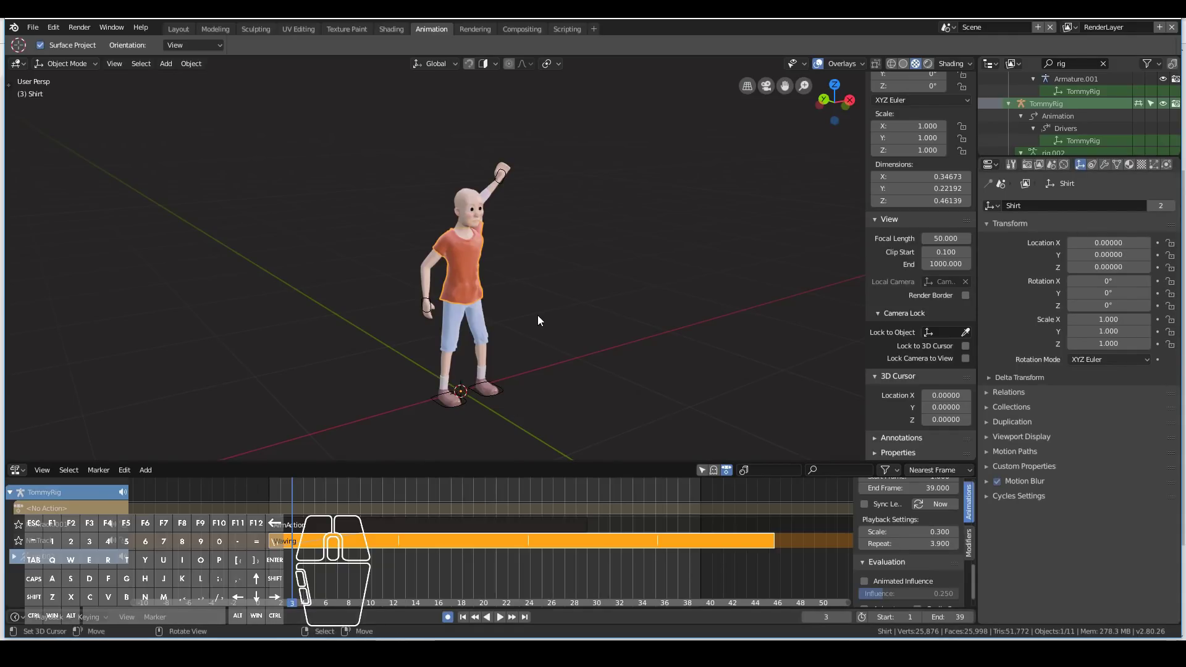
- View the Action Editor of the Dope Sheet in place of the strips, and return to the Nonlinear Animation editor
{"action": "left_click", "coordinate": [18, 469]}
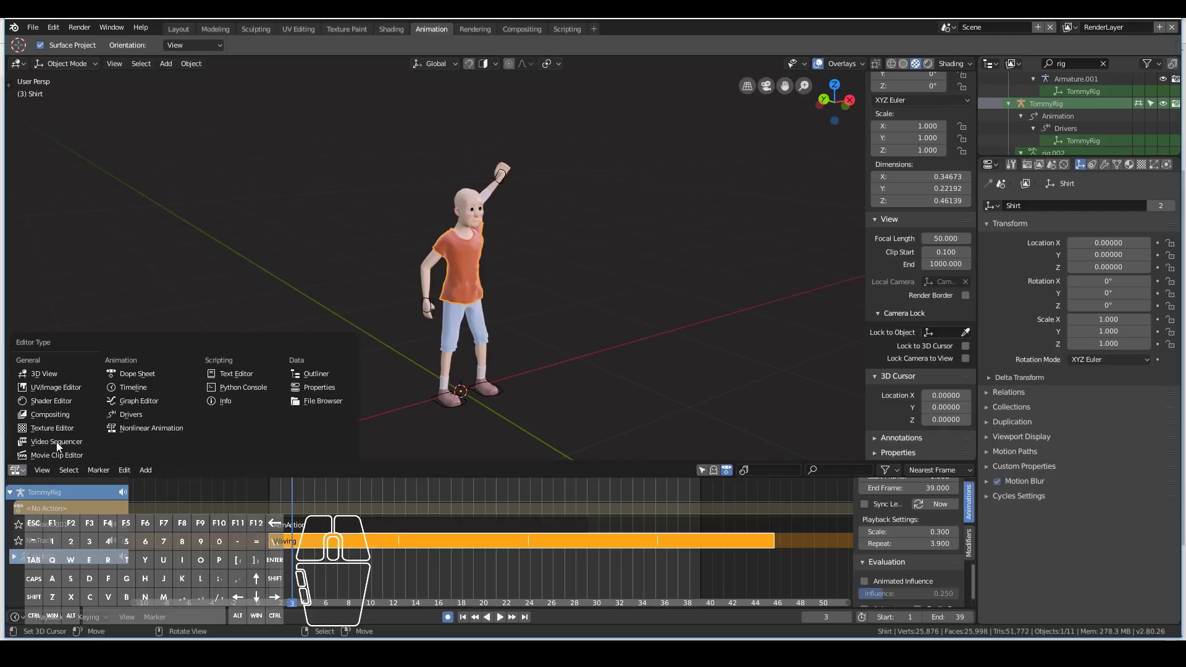
{"action": "left_click", "coordinate": [139, 373]}
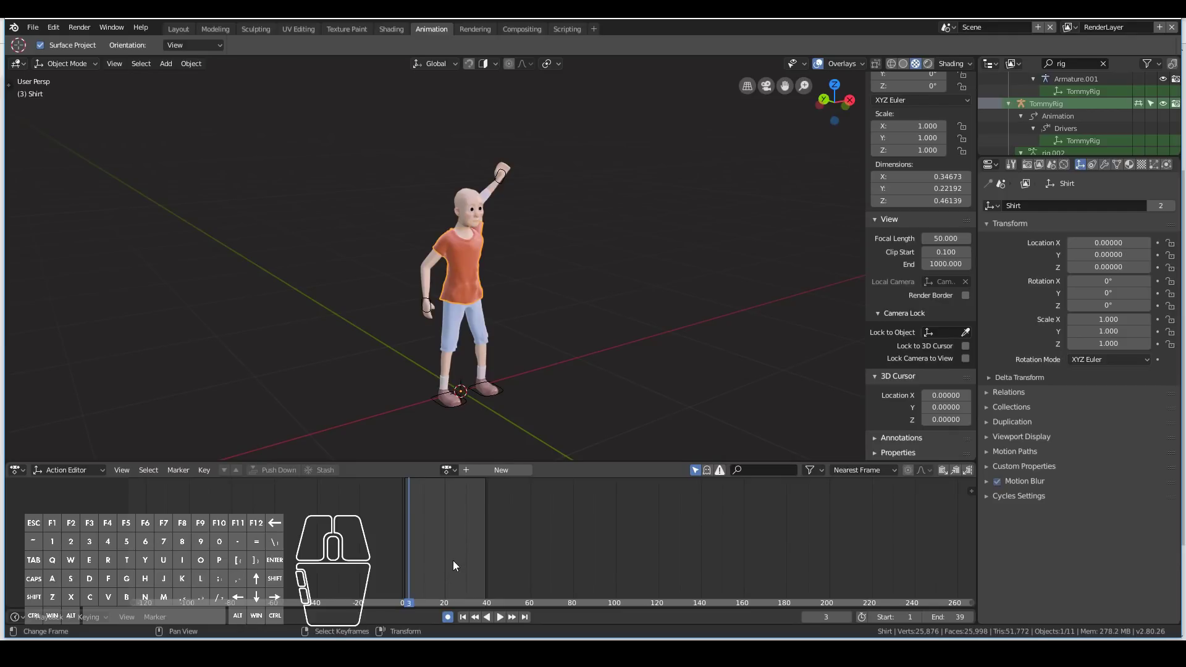
{"action": "left_click", "coordinate": [54, 472]}
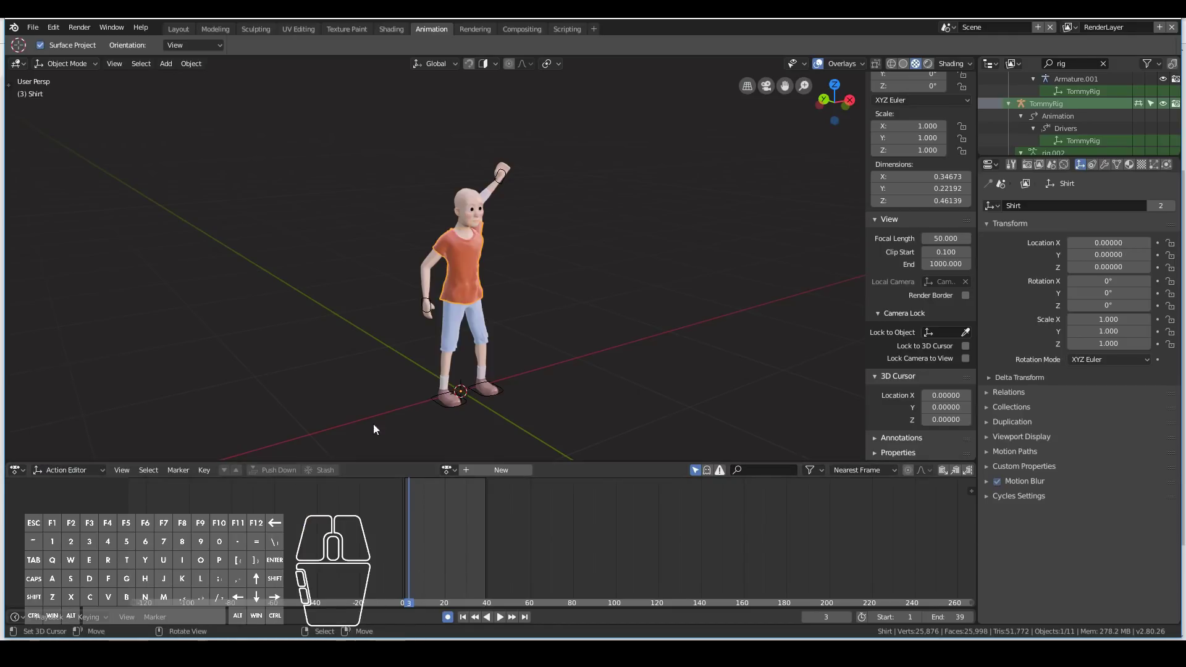
{"action": "left_click", "coordinate": [17, 470]}
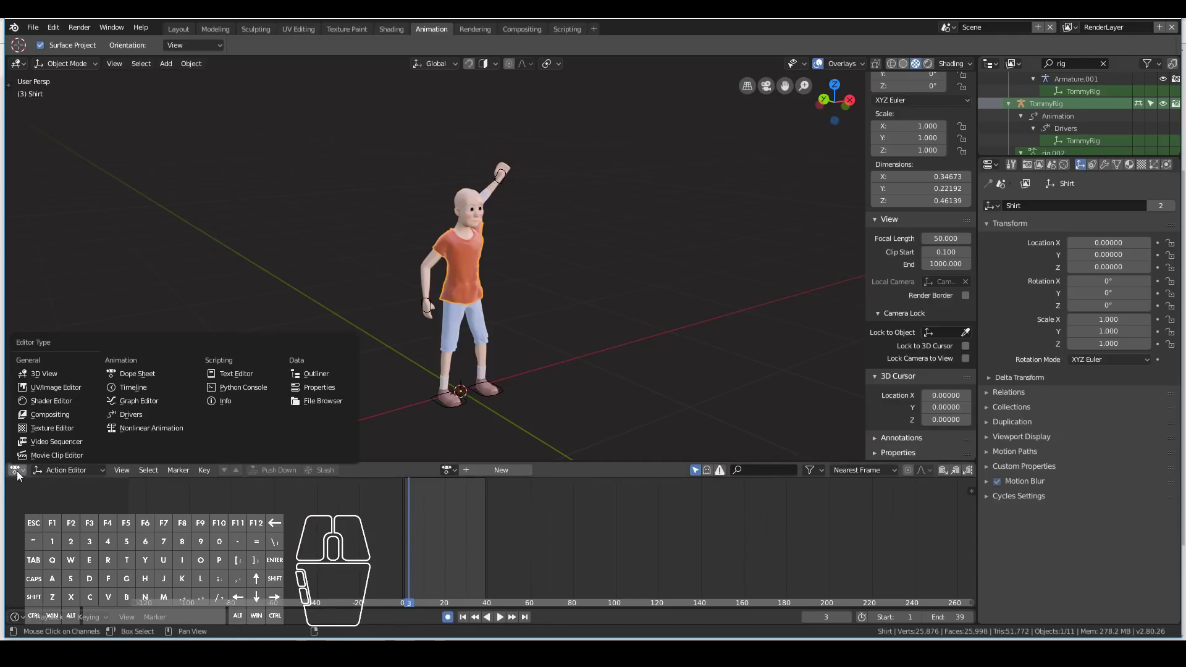
{"action": "left_click", "coordinate": [123, 428]}
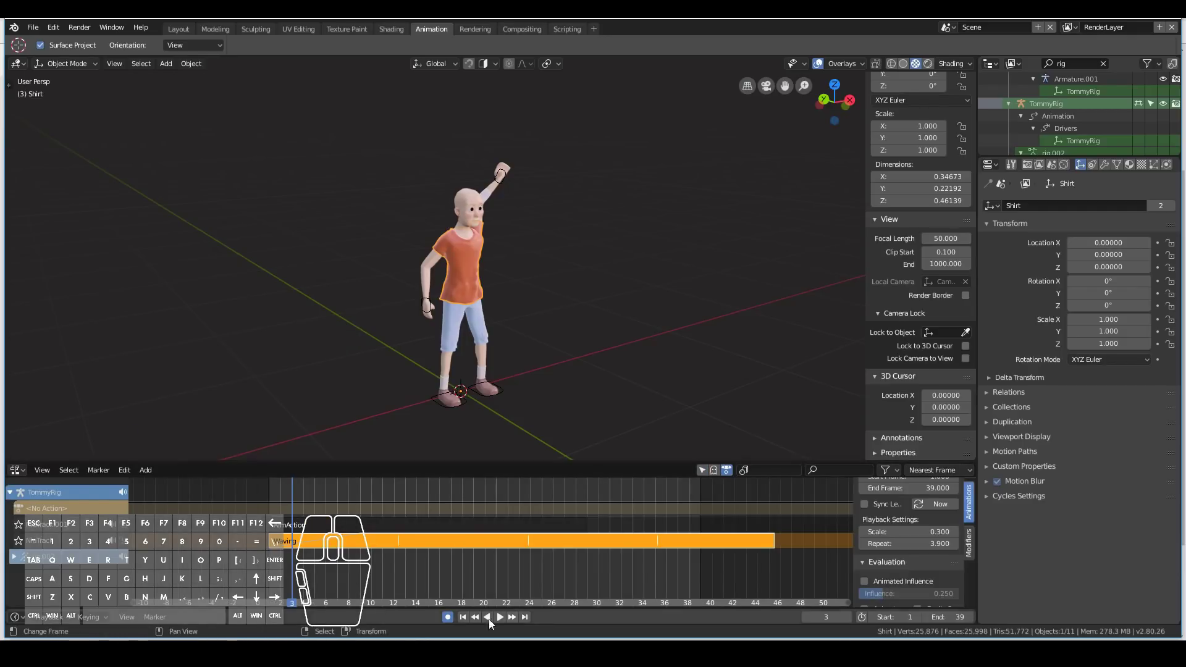